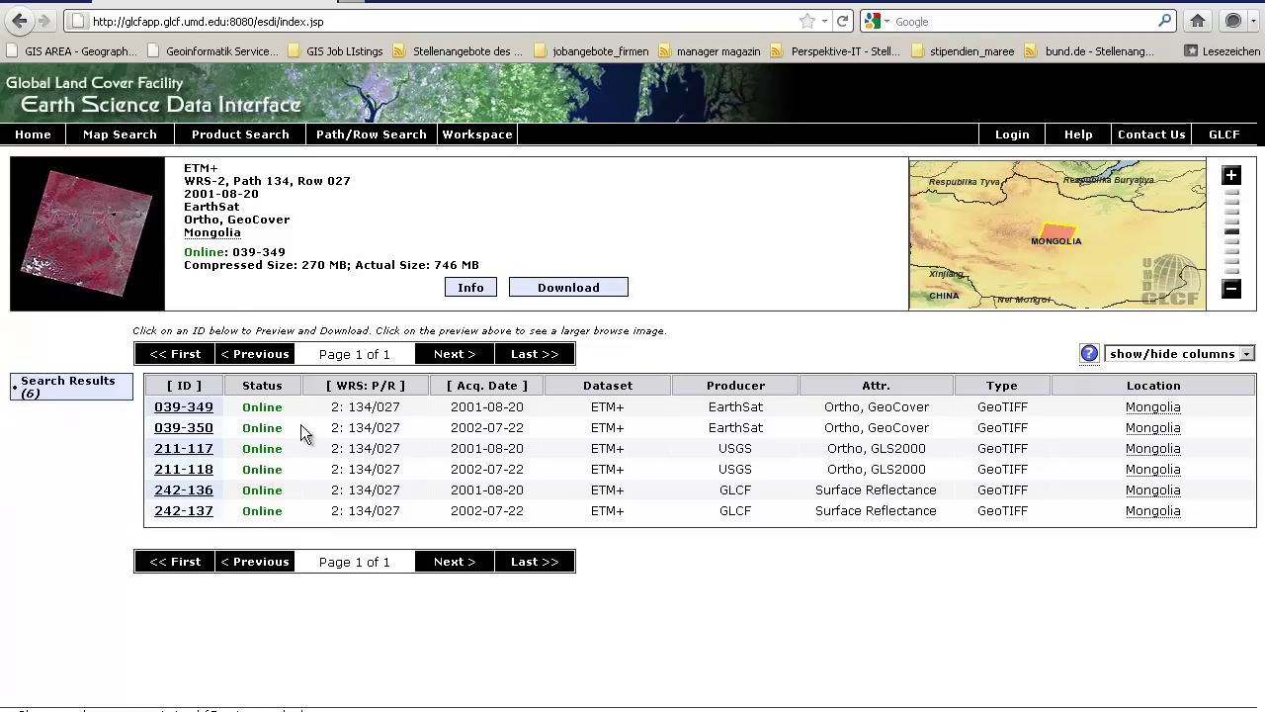
- Open the file list of scene 211-117 and download p134r027_7dt20010820_z48_30.tif.gz to the Desktop
left_click(184, 448)
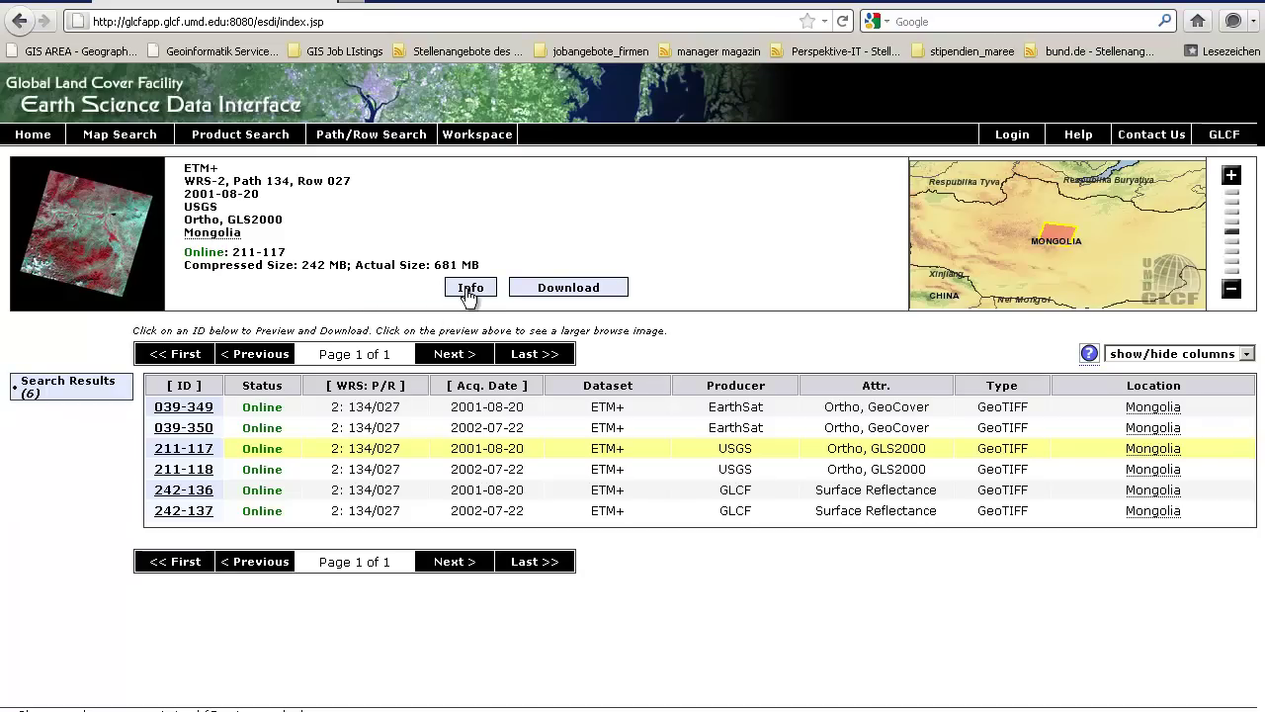
left_click(544, 287)
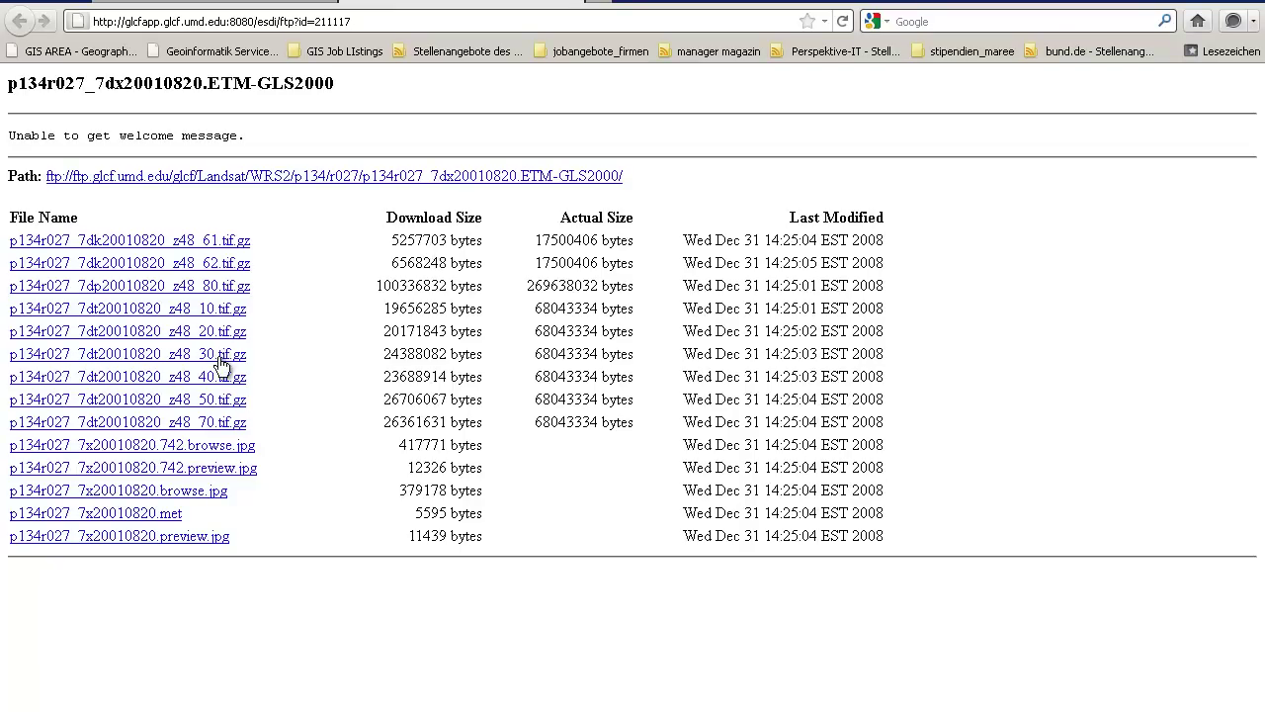
right_click(224, 360)
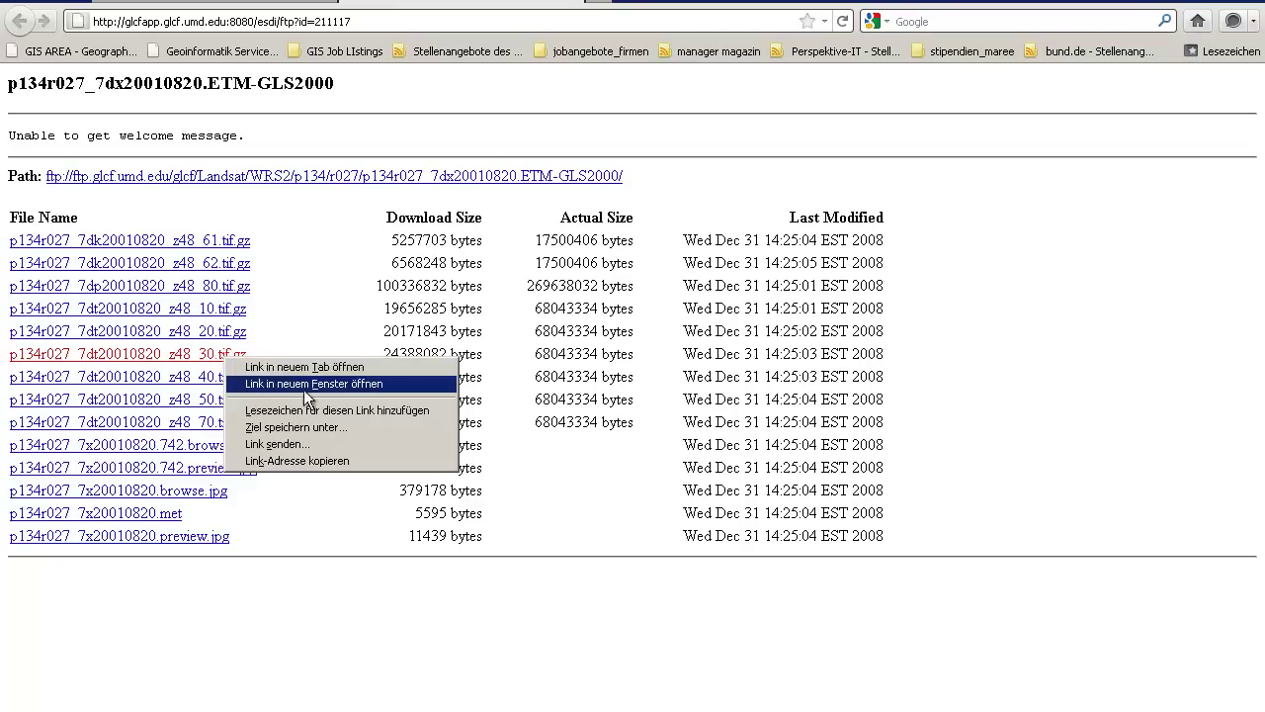
left_click(304, 425)
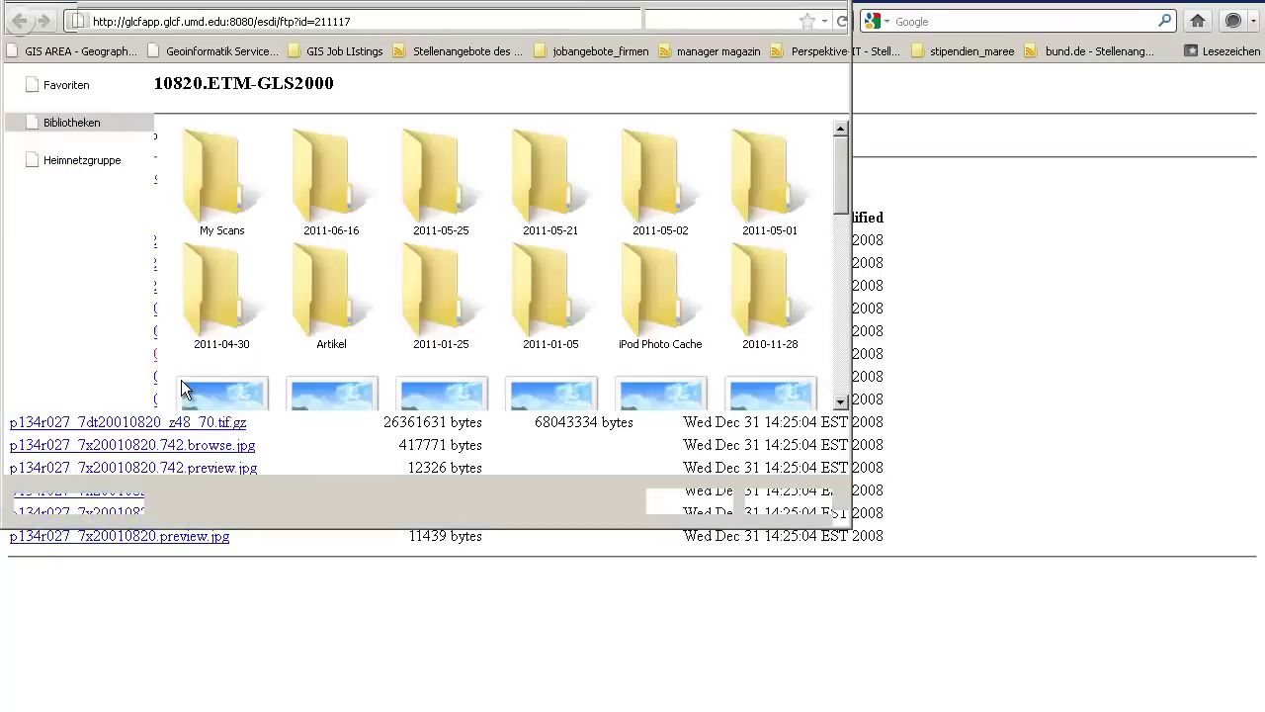
right_click(183, 395)
left_click(148, 205)
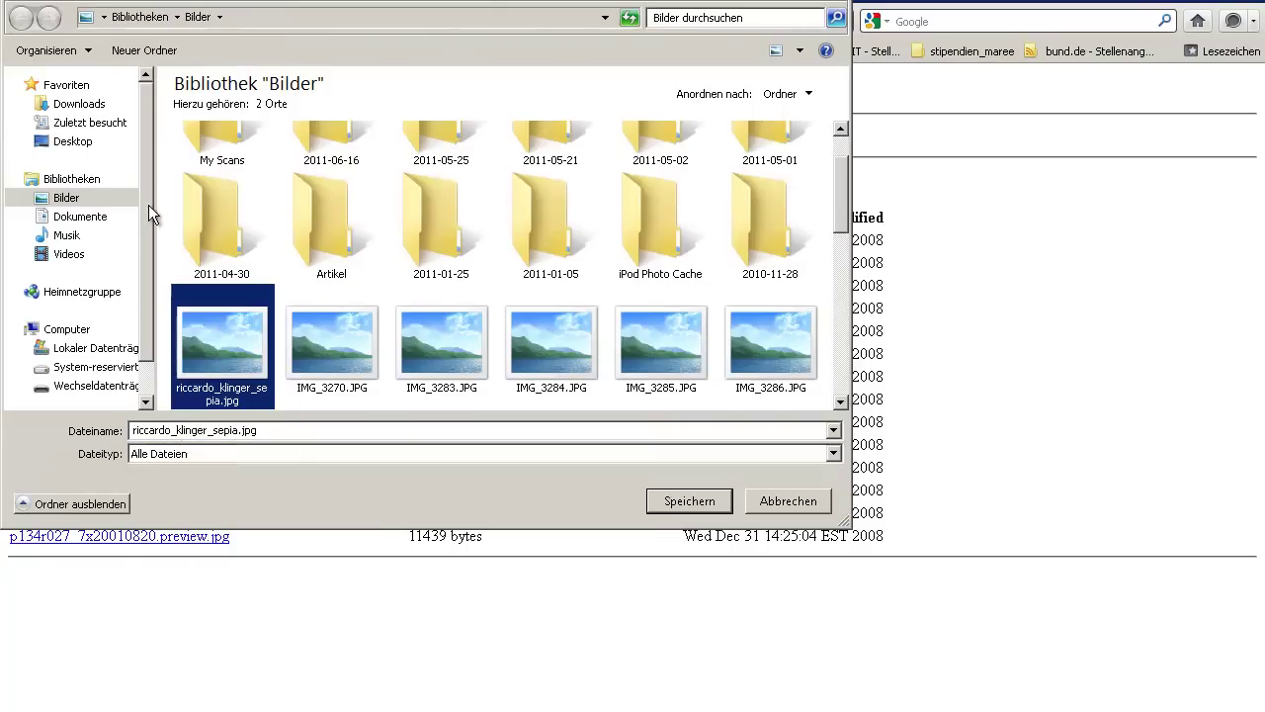
left_click(75, 144)
left_click(689, 500)
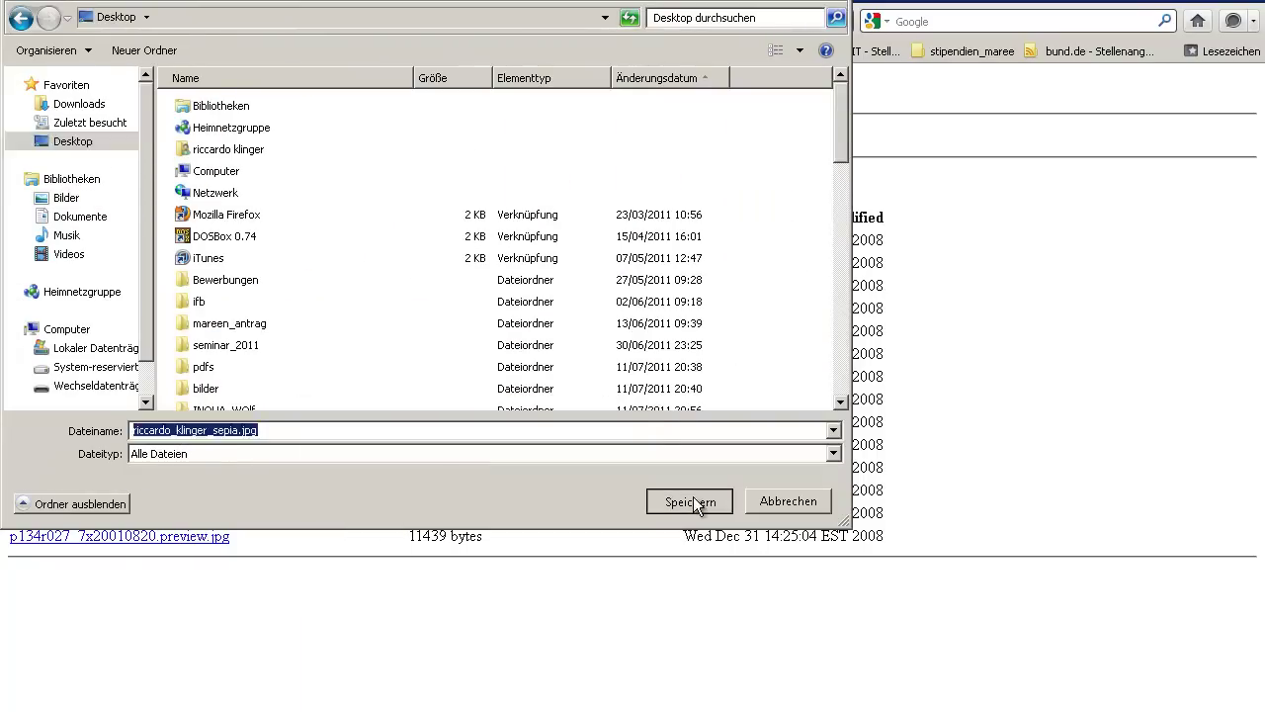
left_click(594, 432)
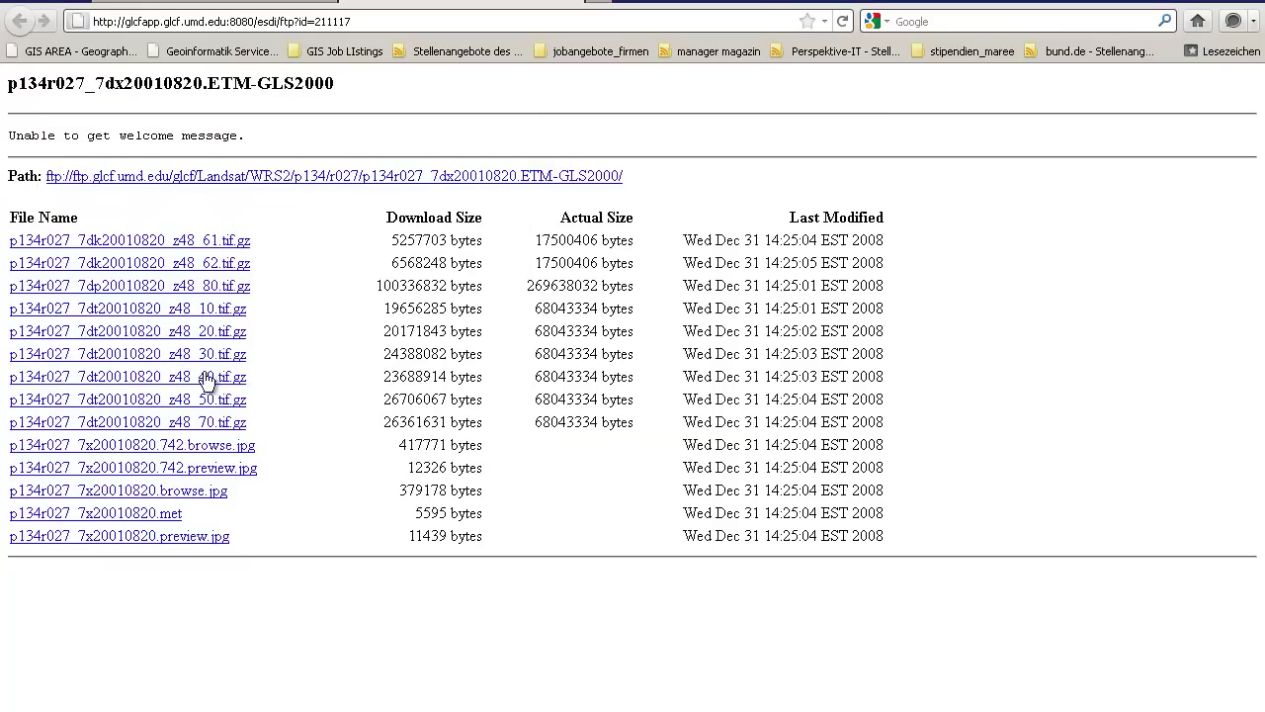
- Download the band 4 image p134r027_7dt20010820_z48_40.tif.gz to the Desktop
right_click(208, 377)
left_click(279, 444)
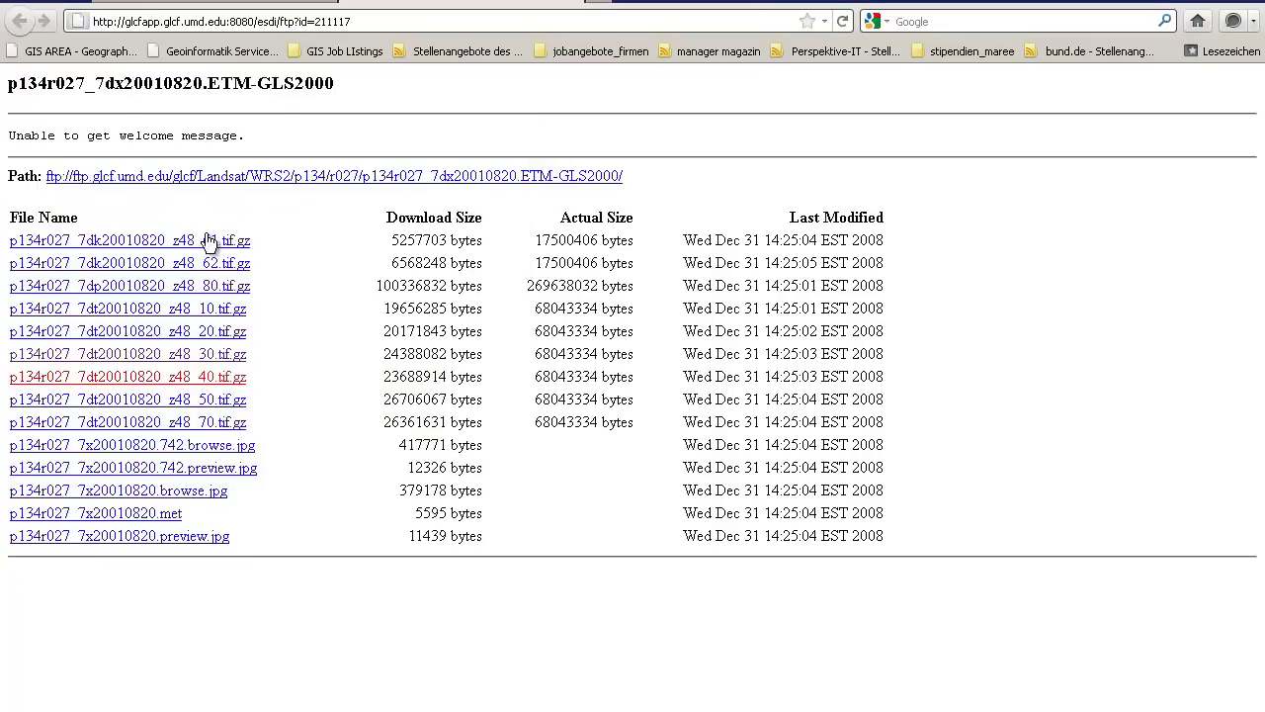
left_click(703, 502)
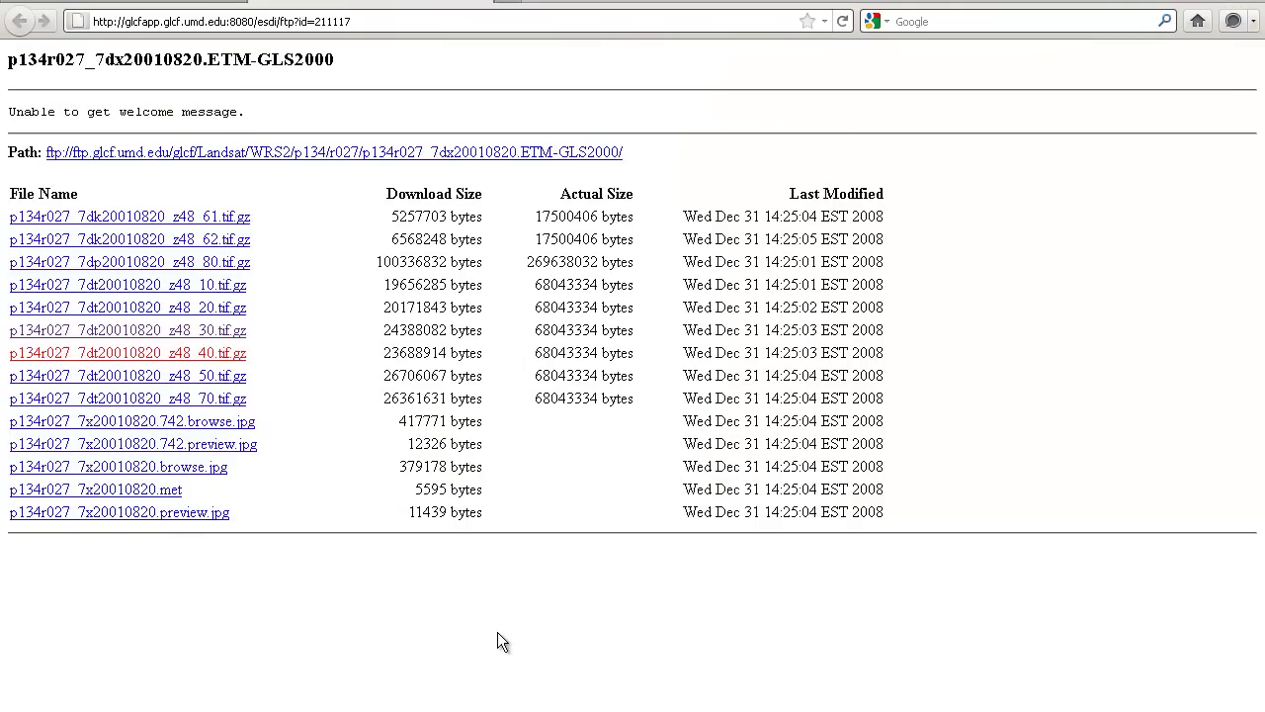
key("F11")
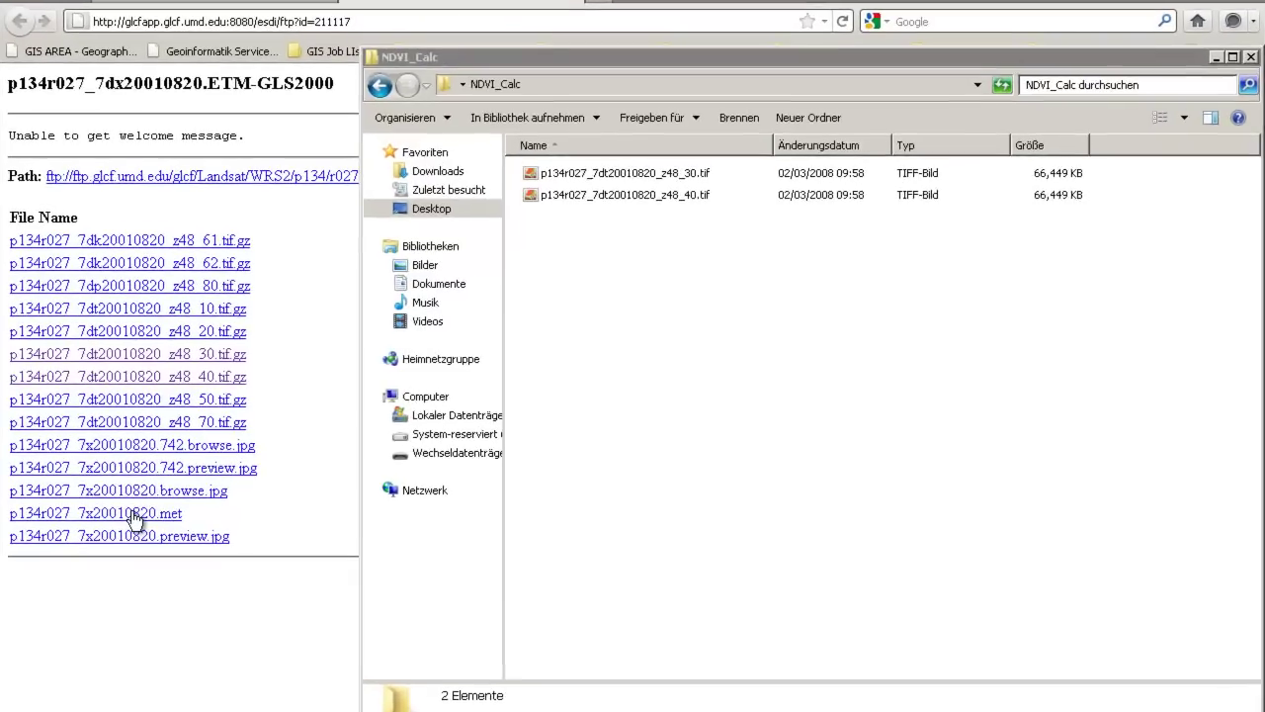
- Download the metadata file p134r027_7x20010820.met into the NDVI_Calc folder on the Desktop
right_click(133, 513)
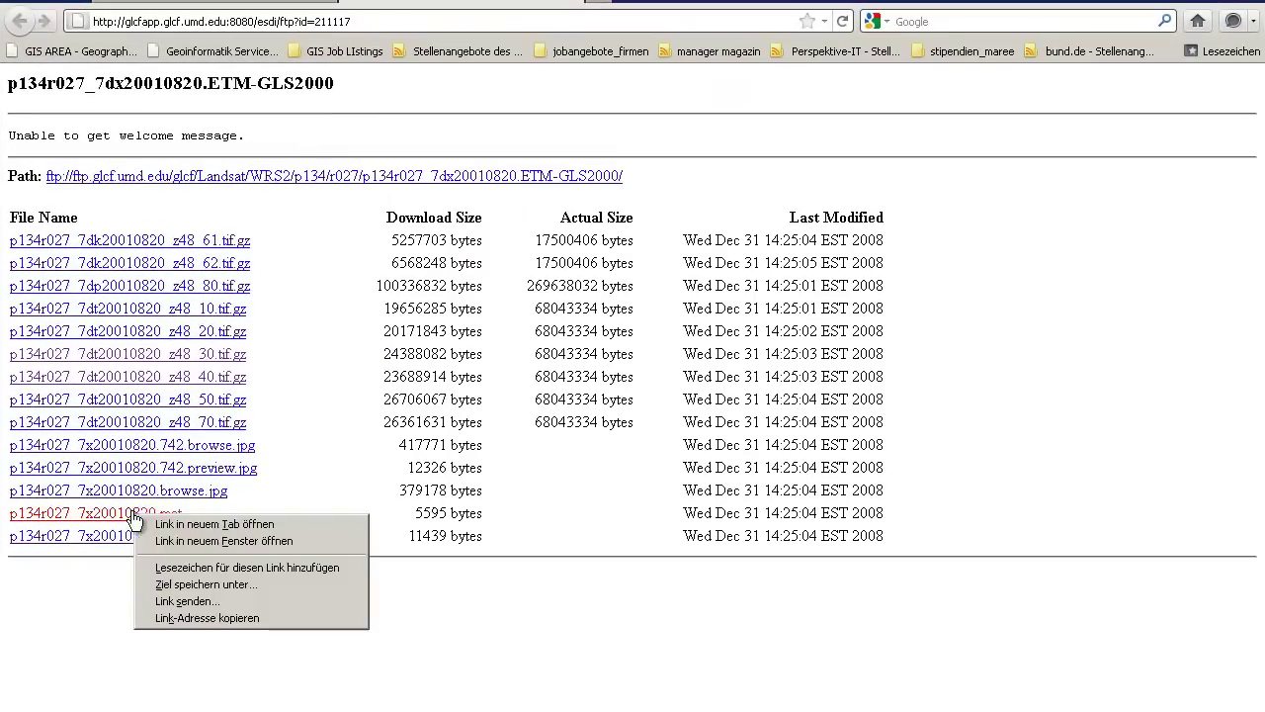
left_click(240, 588)
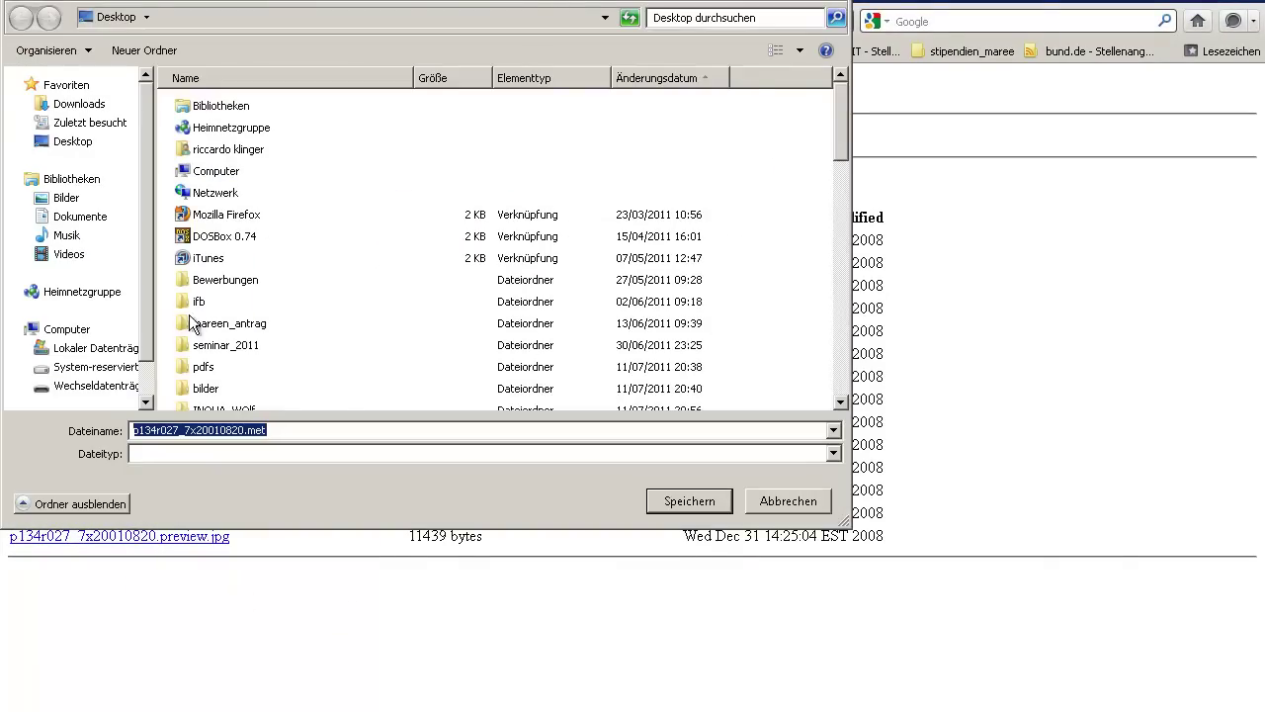
left_click(250, 302)
scroll(278, 334, "down", 2)
scroll(255, 359, "down", 1)
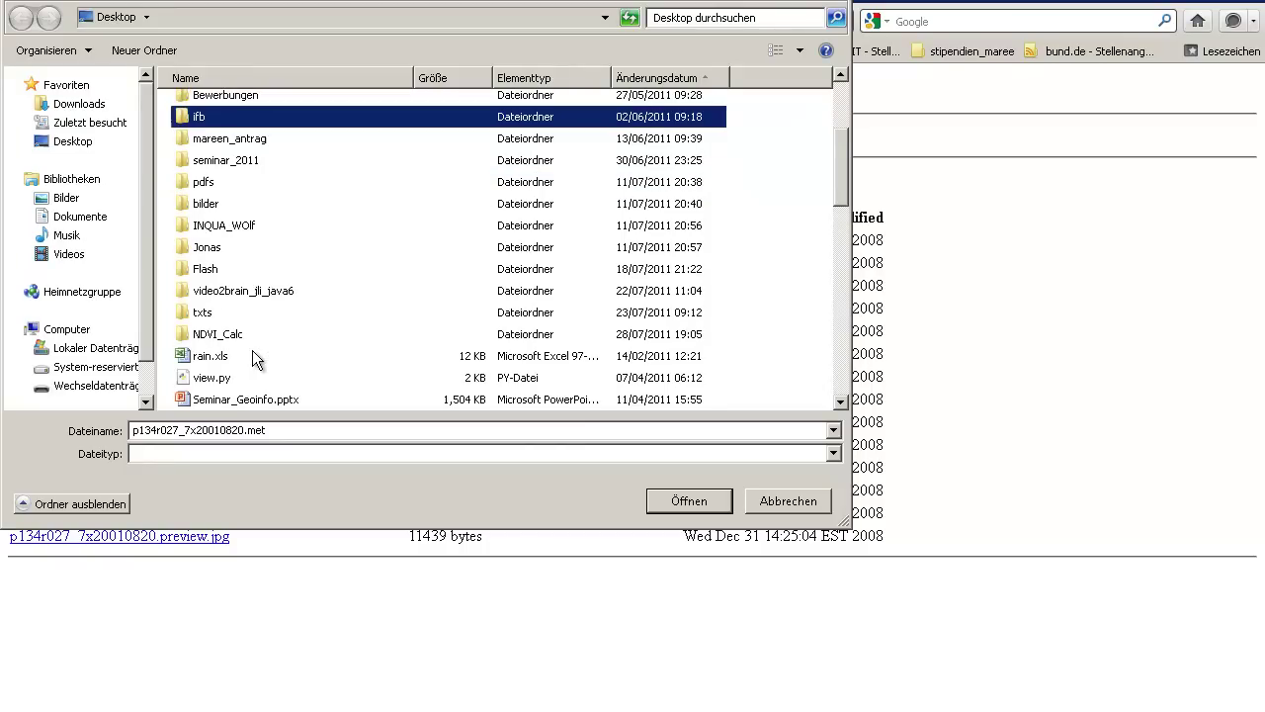
double_click(235, 335)
left_click(682, 501)
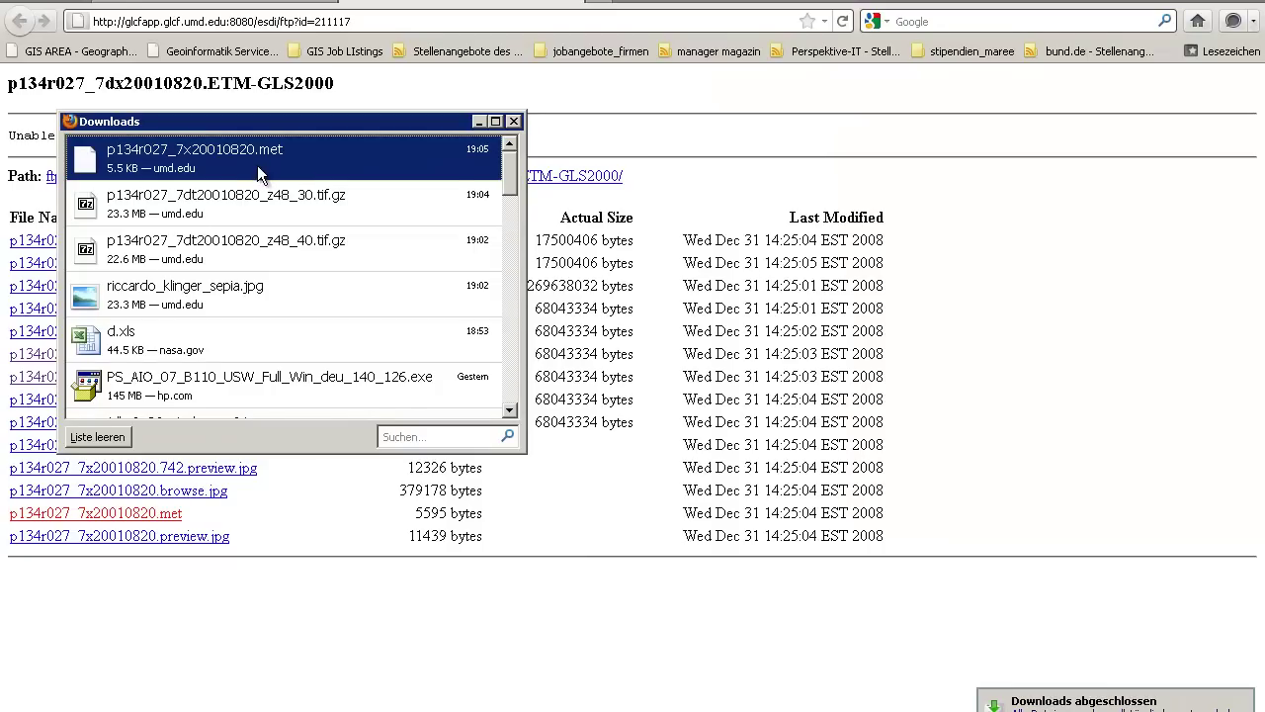
- Show the downloaded p134r027_7x20010820.met in its containing folder and open it in Notepad++
right_click(257, 165)
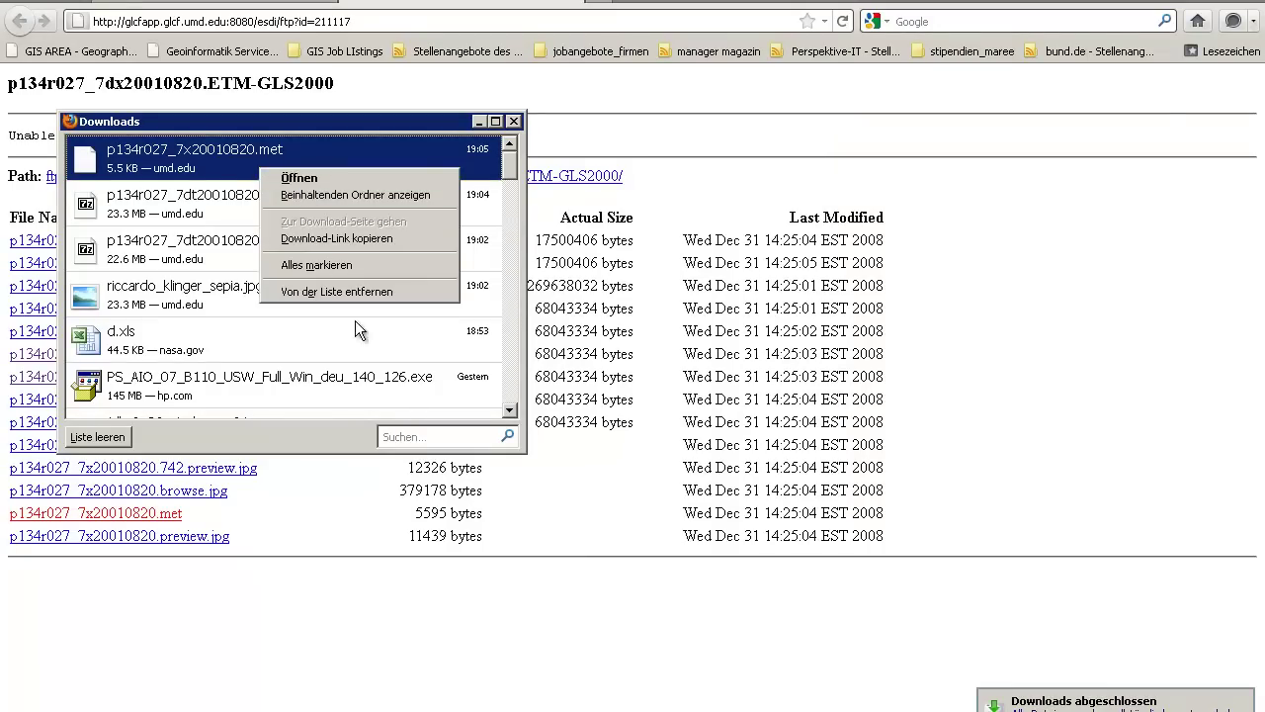
left_click(356, 195)
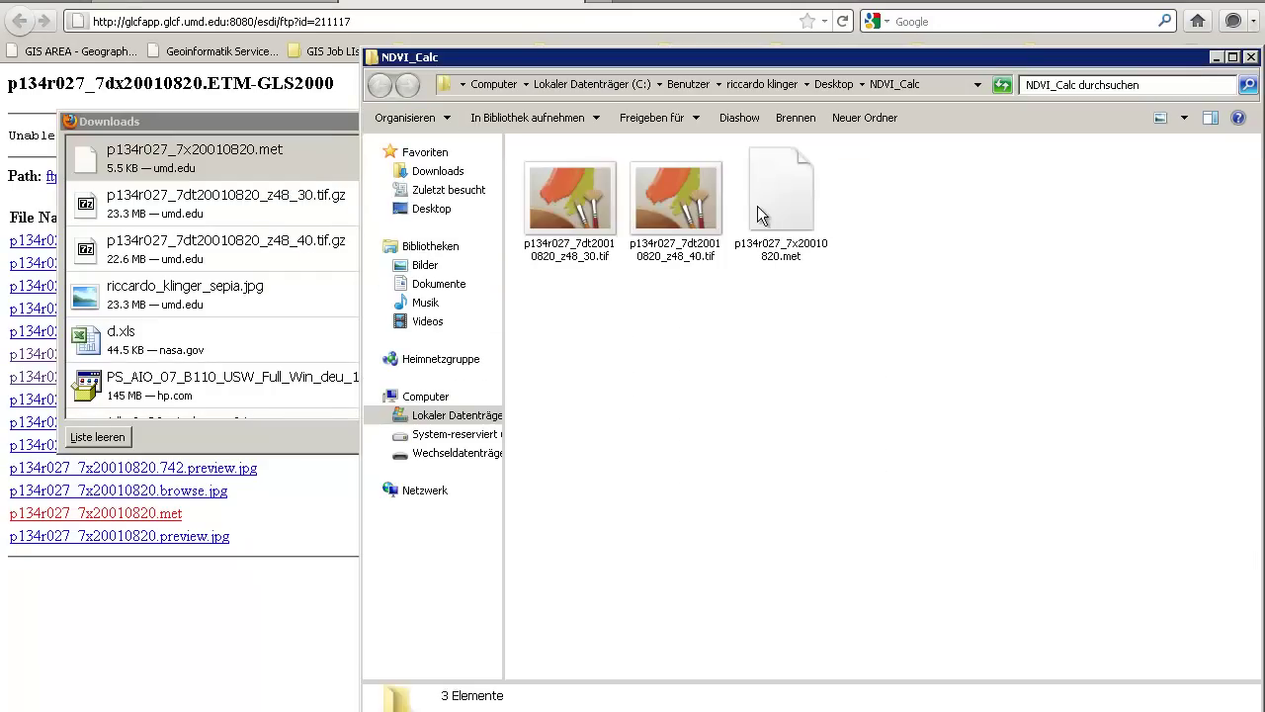
right_click(762, 202)
left_click(852, 247)
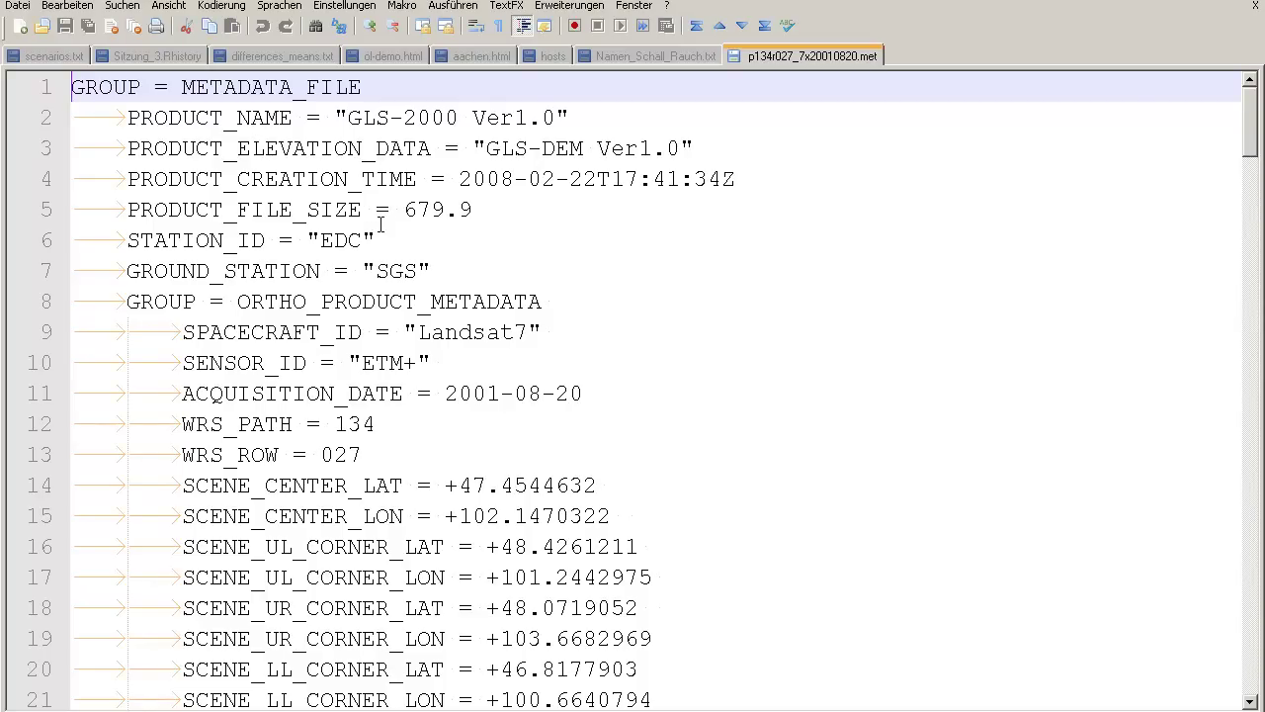
- Examine the spacecraft, sensor and scene corner coordinate entries in the metadata file
double_click(534, 334)
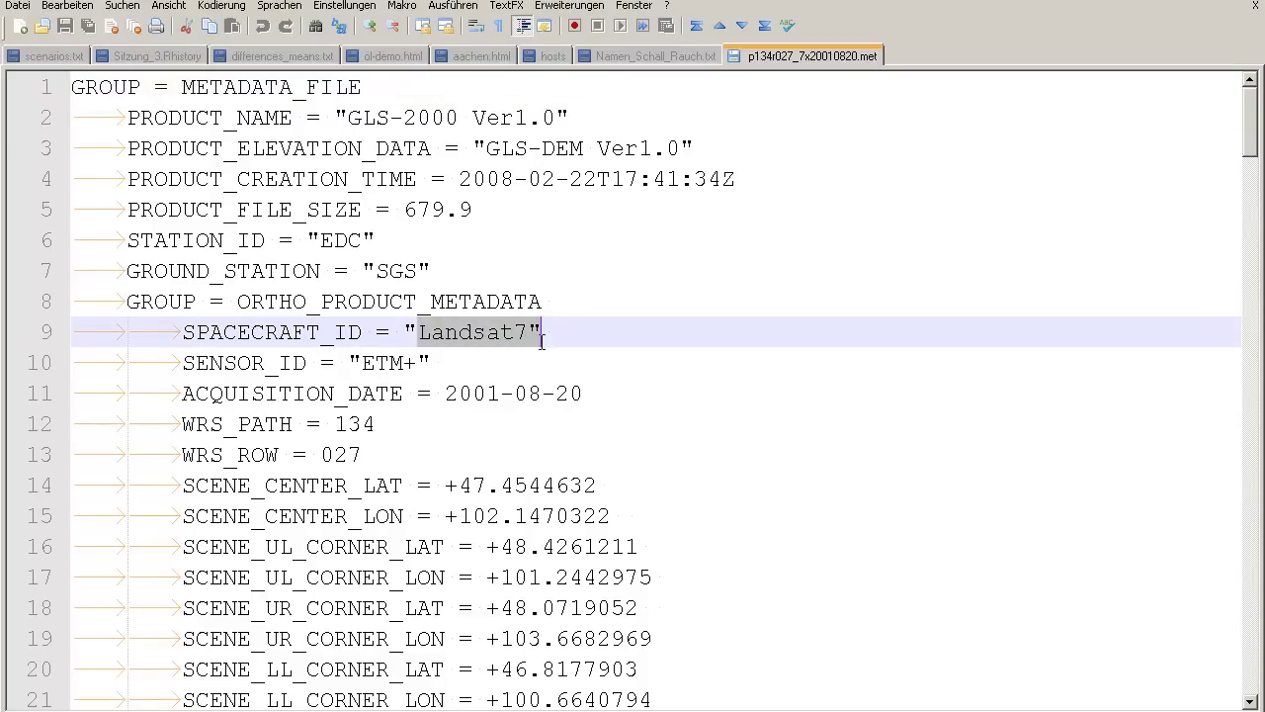
left_click(536, 340)
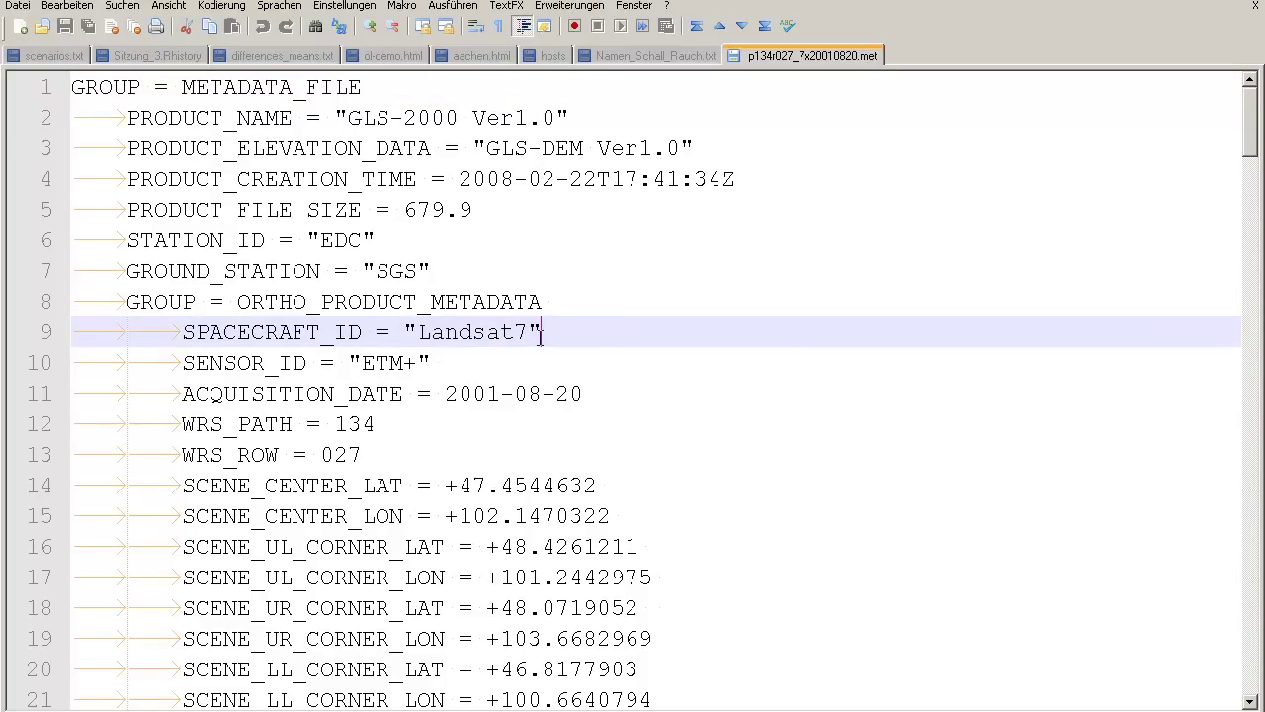
left_click_drag(364, 363, 445, 372)
scroll(445, 372, "down", 3)
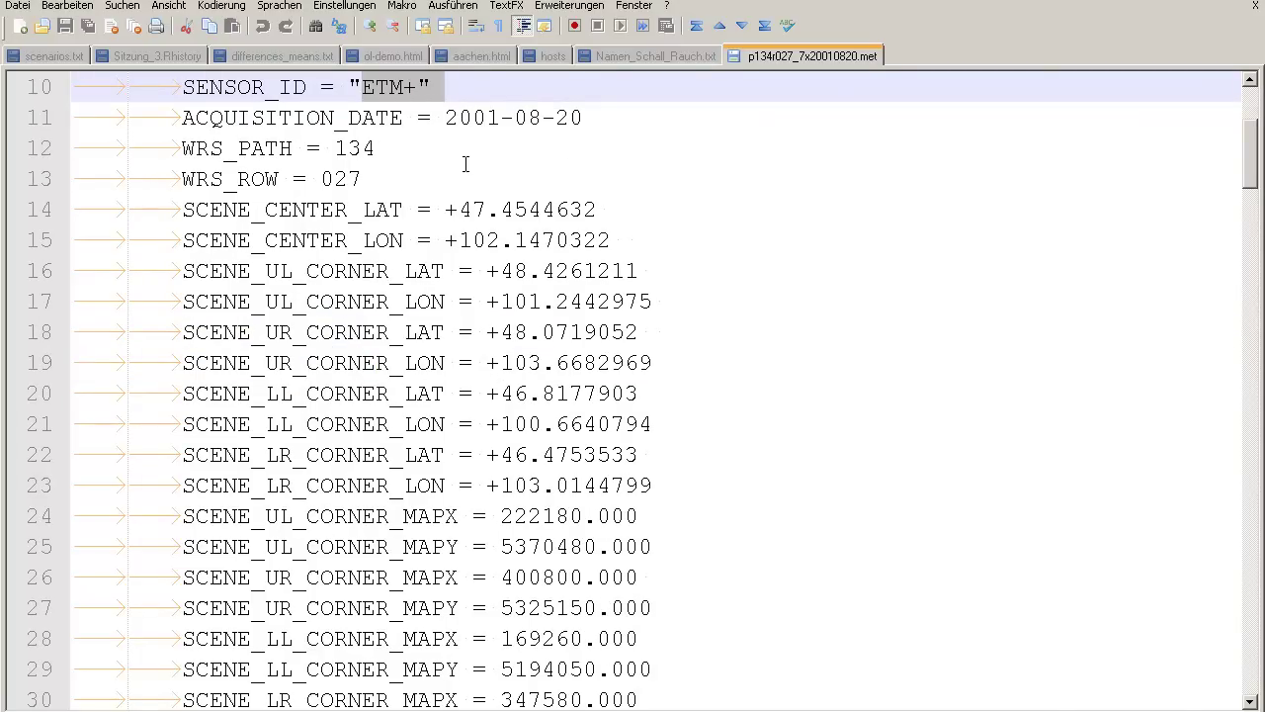
scroll(482, 291, "down", 4)
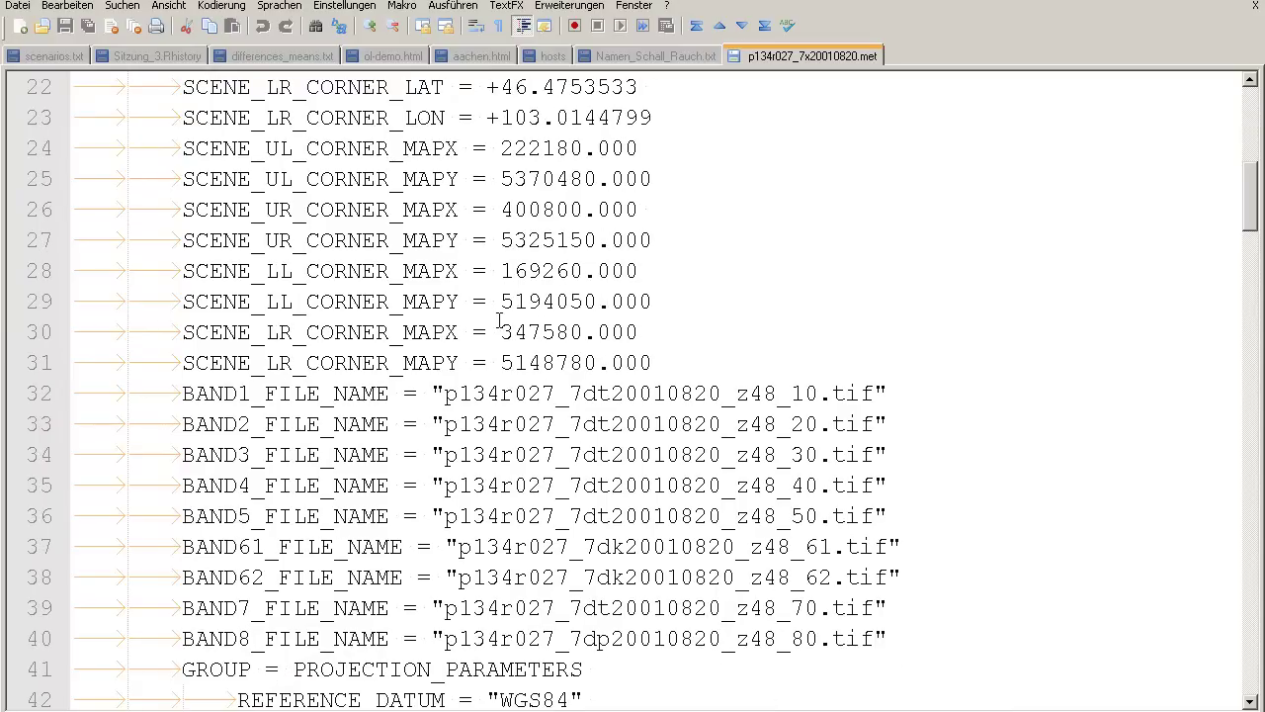
left_click(641, 364)
left_click_drag(625, 364, 527, 210)
left_click(527, 210)
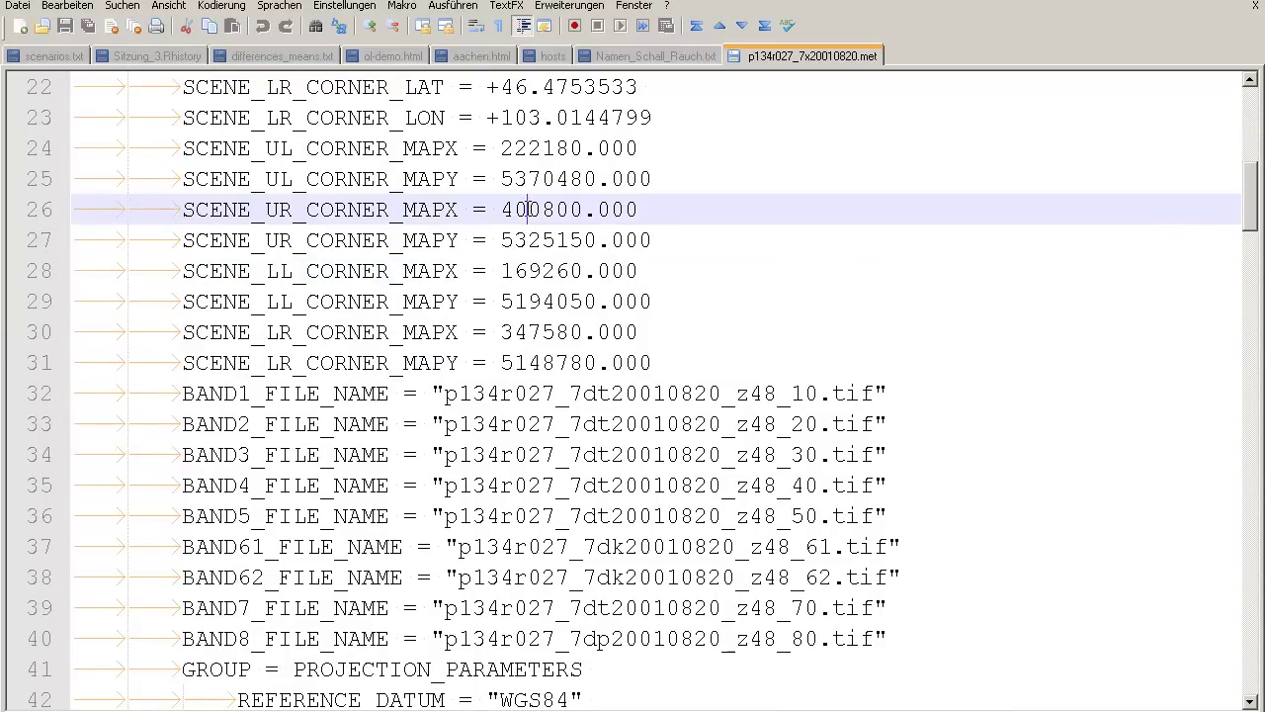
left_click_drag(501, 116, 673, 125)
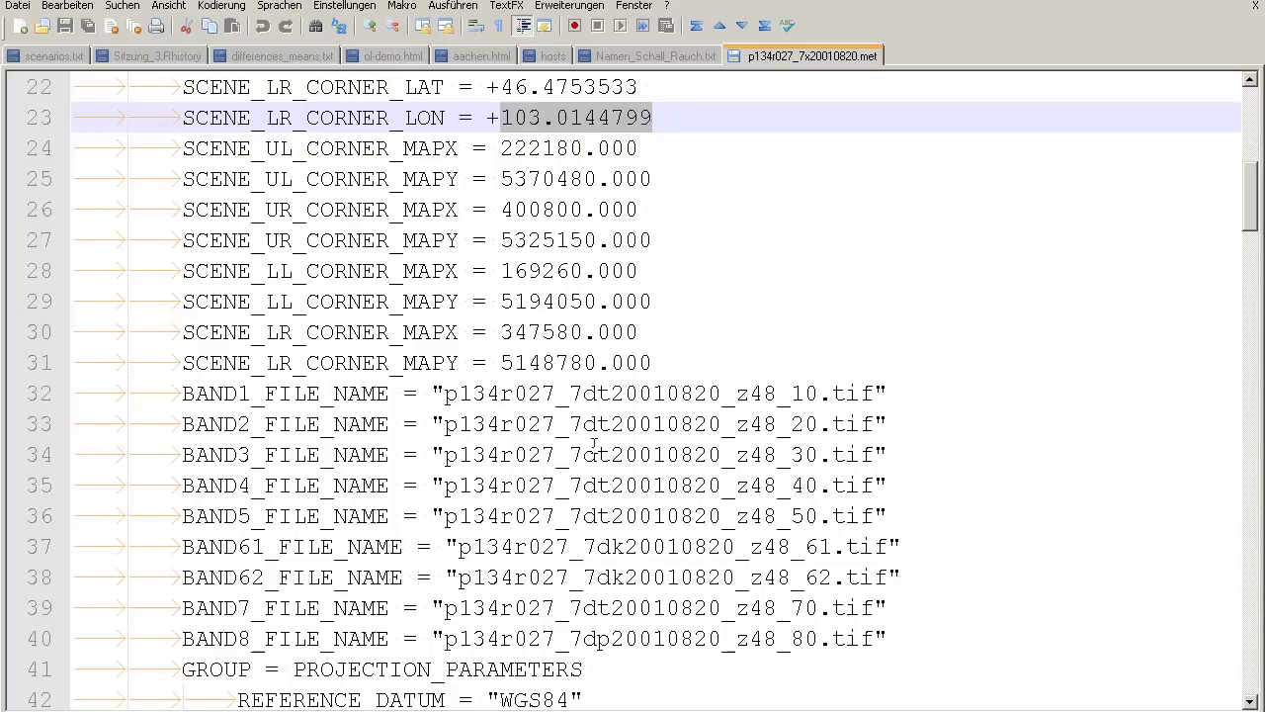
- Review the projection parameters and the sun azimuth and elevation entries in the metadata file
scroll(530, 435, "down", 4)
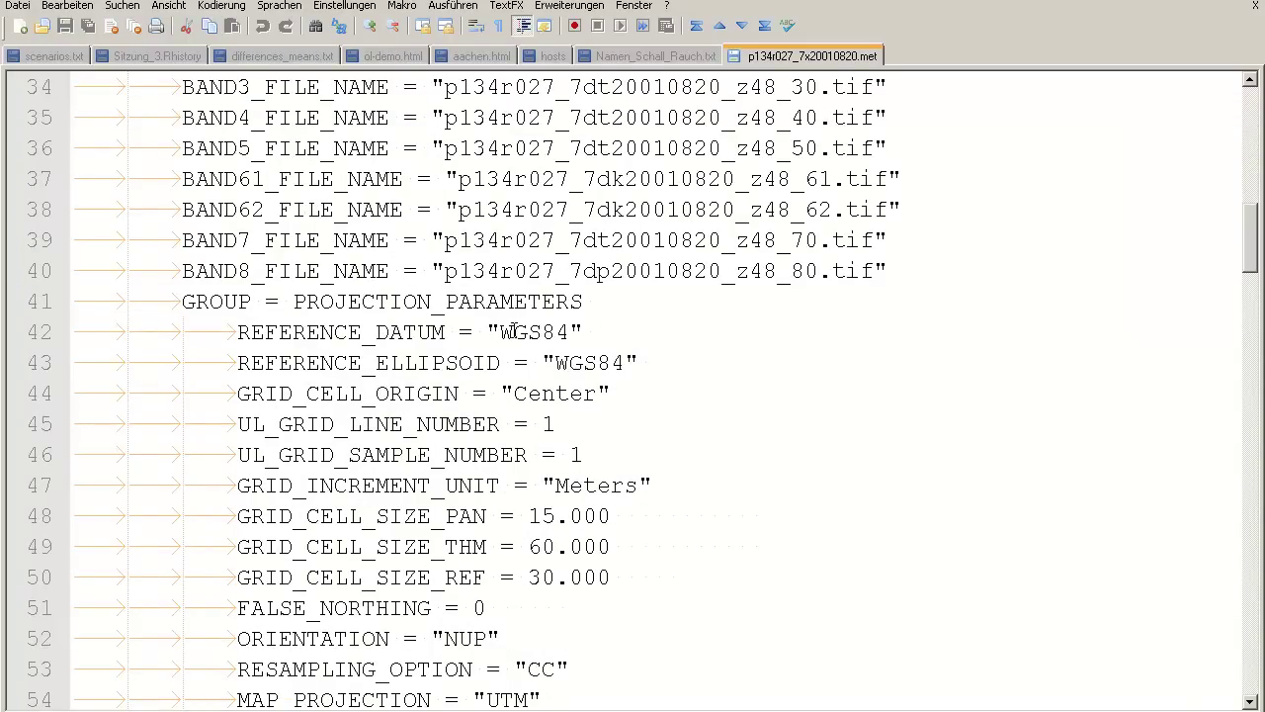
left_click(526, 297)
left_click(614, 435)
scroll(615, 435, "down", 7)
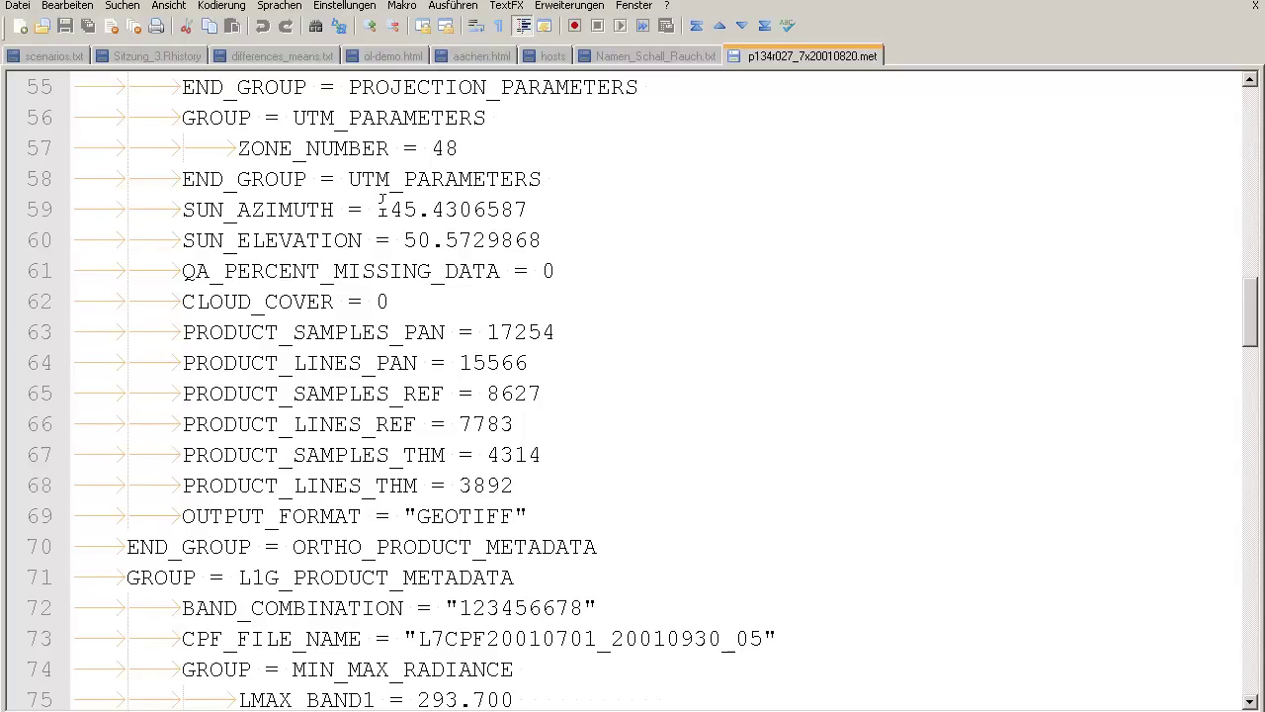
left_click_drag(377, 207, 578, 238)
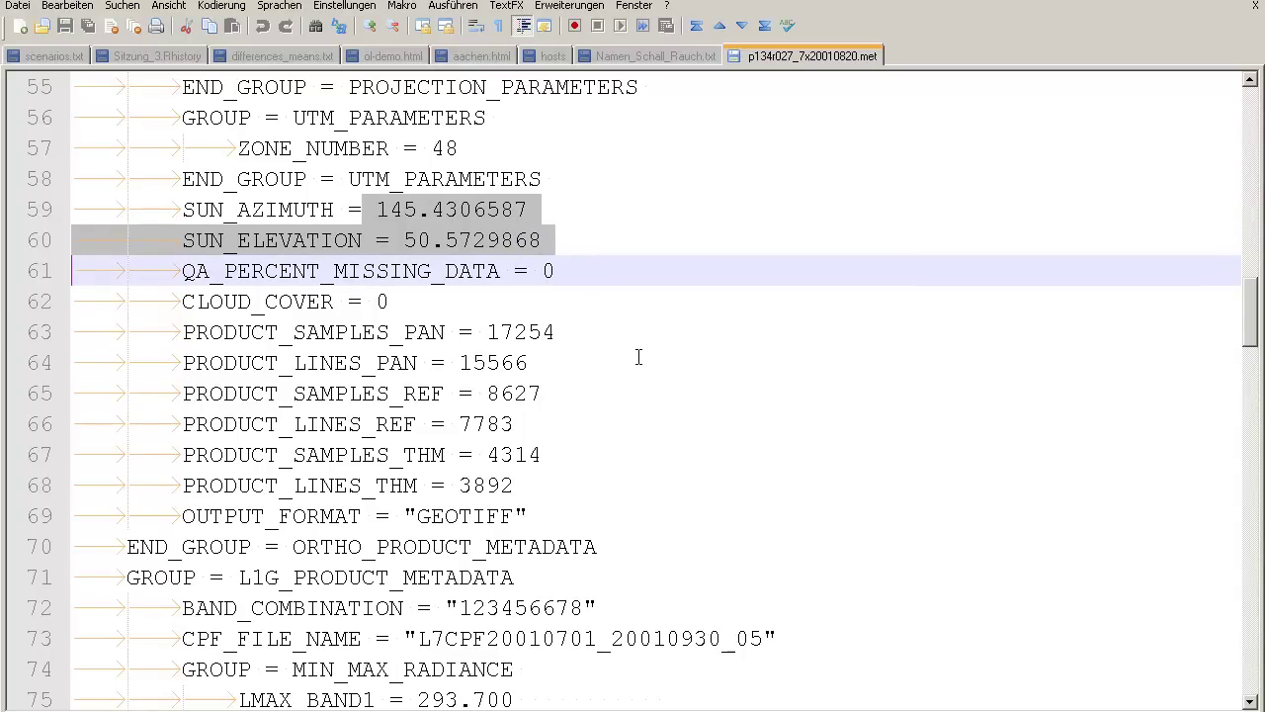
- Examine the minimum and maximum radiance and pixel value entries of the individual bands in the metadata file
scroll(637, 361, "down", 4)
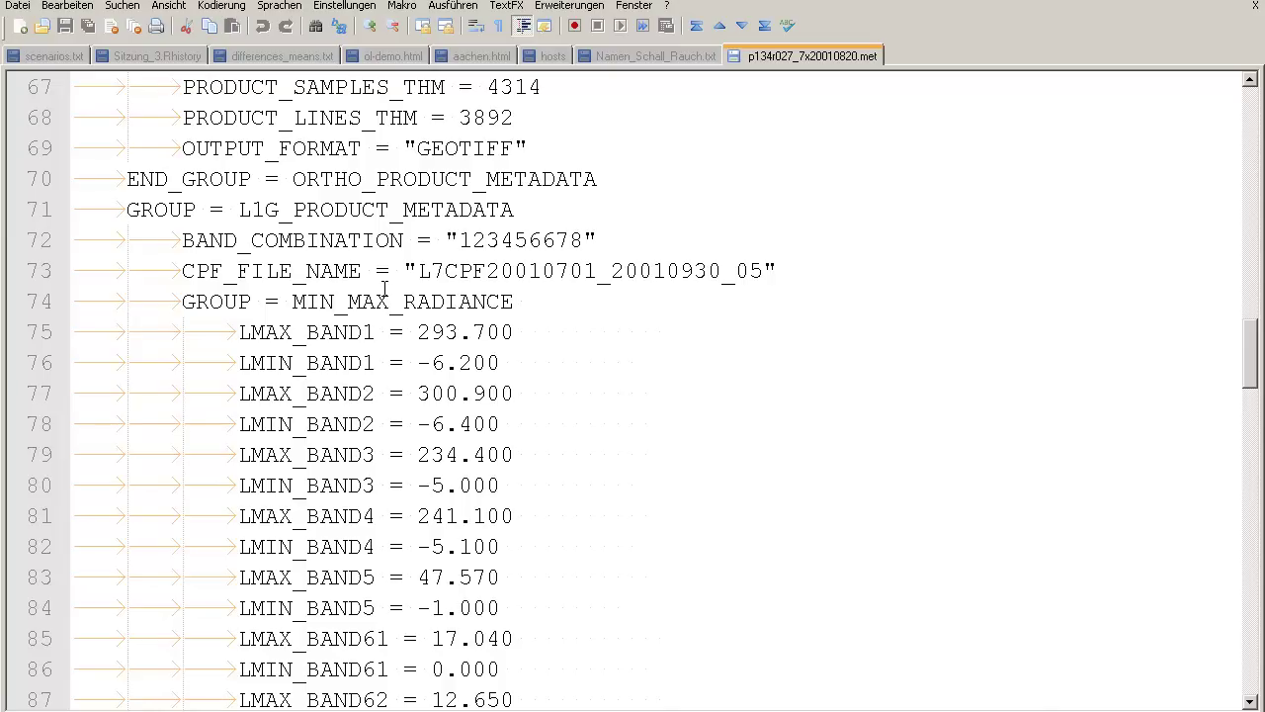
left_click_drag(247, 333, 522, 334)
left_click(525, 337)
scroll(520, 394, "down", 2)
scroll(521, 393, "down", 1)
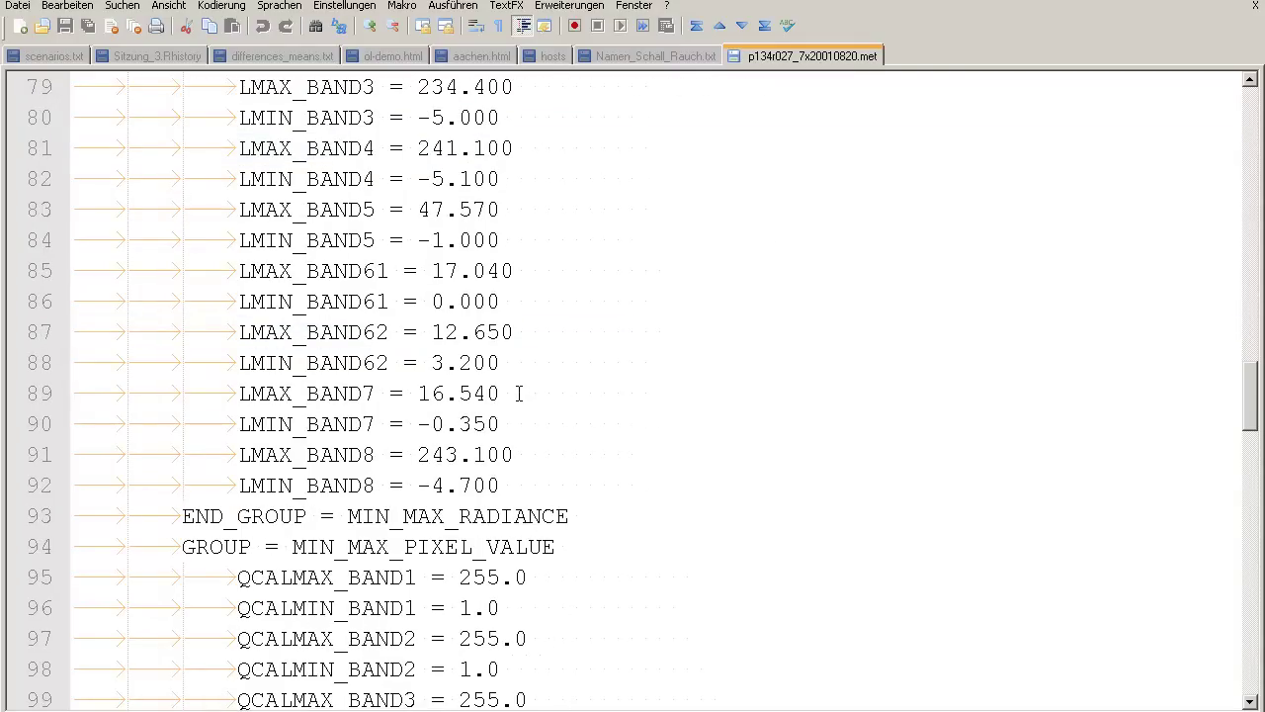
scroll(438, 549, "down", 3)
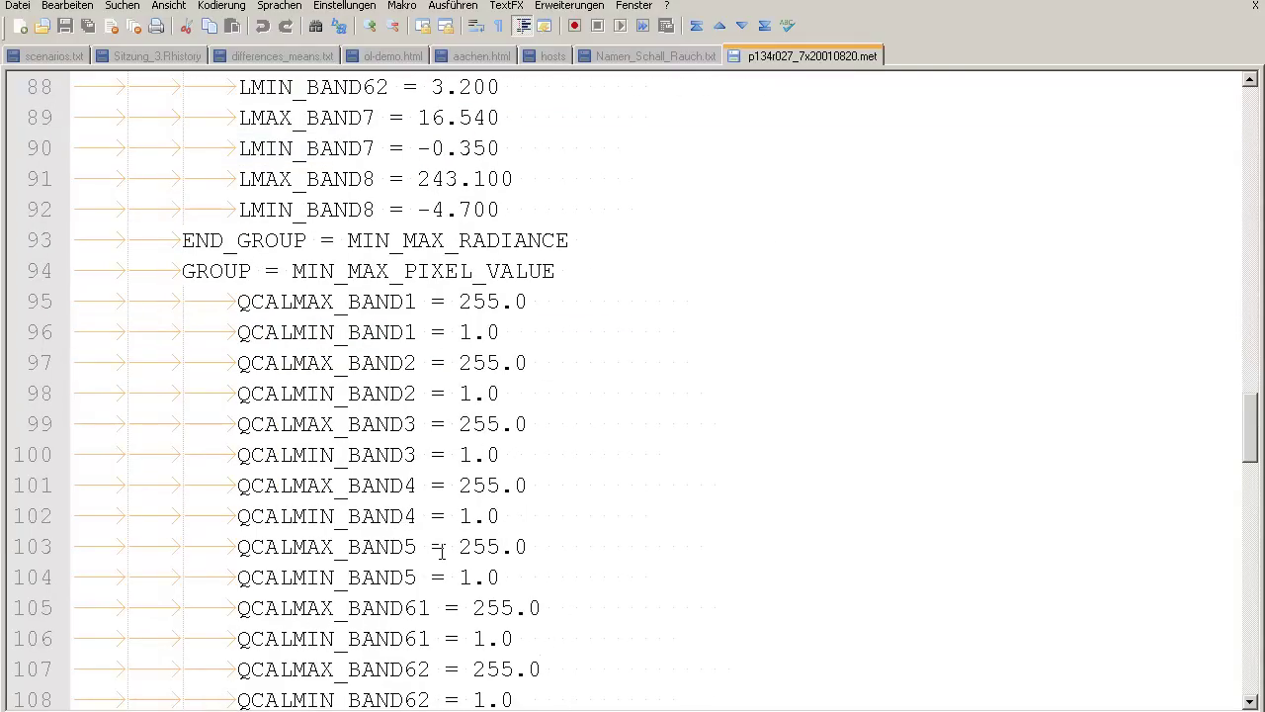
scroll(442, 550, "down", 2)
scroll(545, 590, "up", 3)
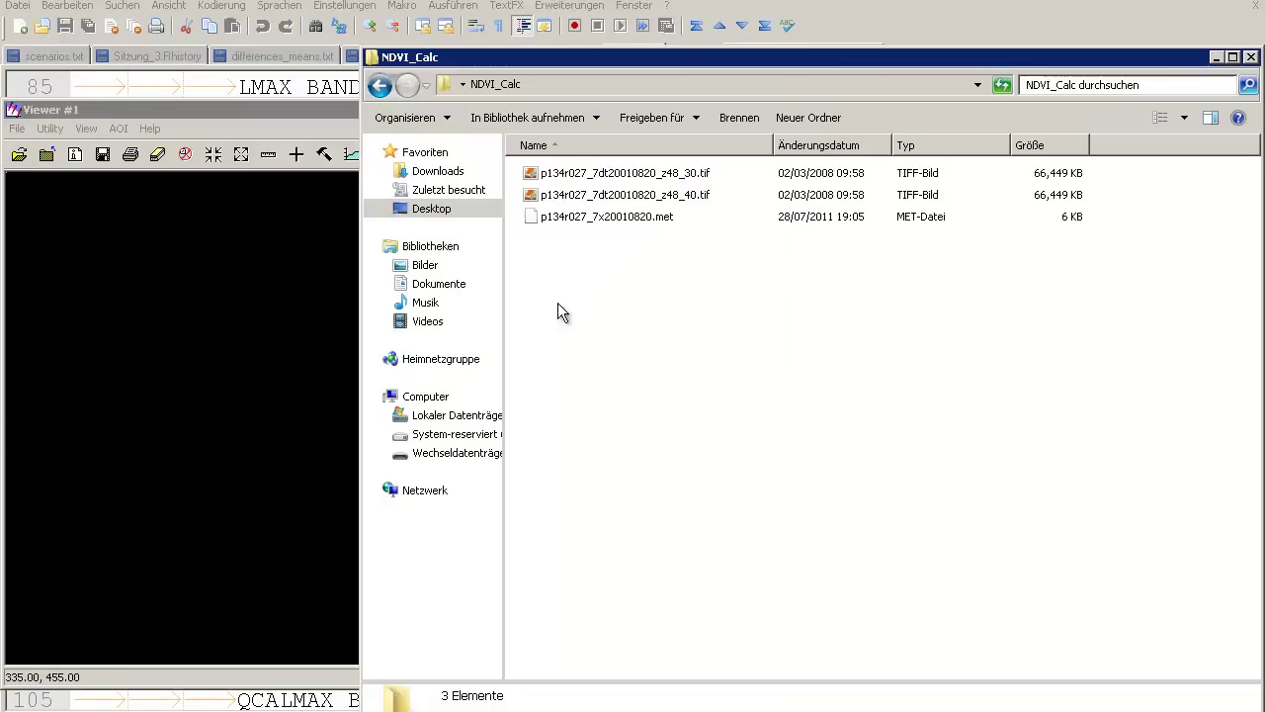
- Load p134r027_7dt20010820_z48_40.tif from the NDVI_Calc folder into the ERDAS IMAGINE viewer and fit the image to the window
left_click(608, 195)
left_click_drag(633, 198, 266, 514)
right_click(266, 519)
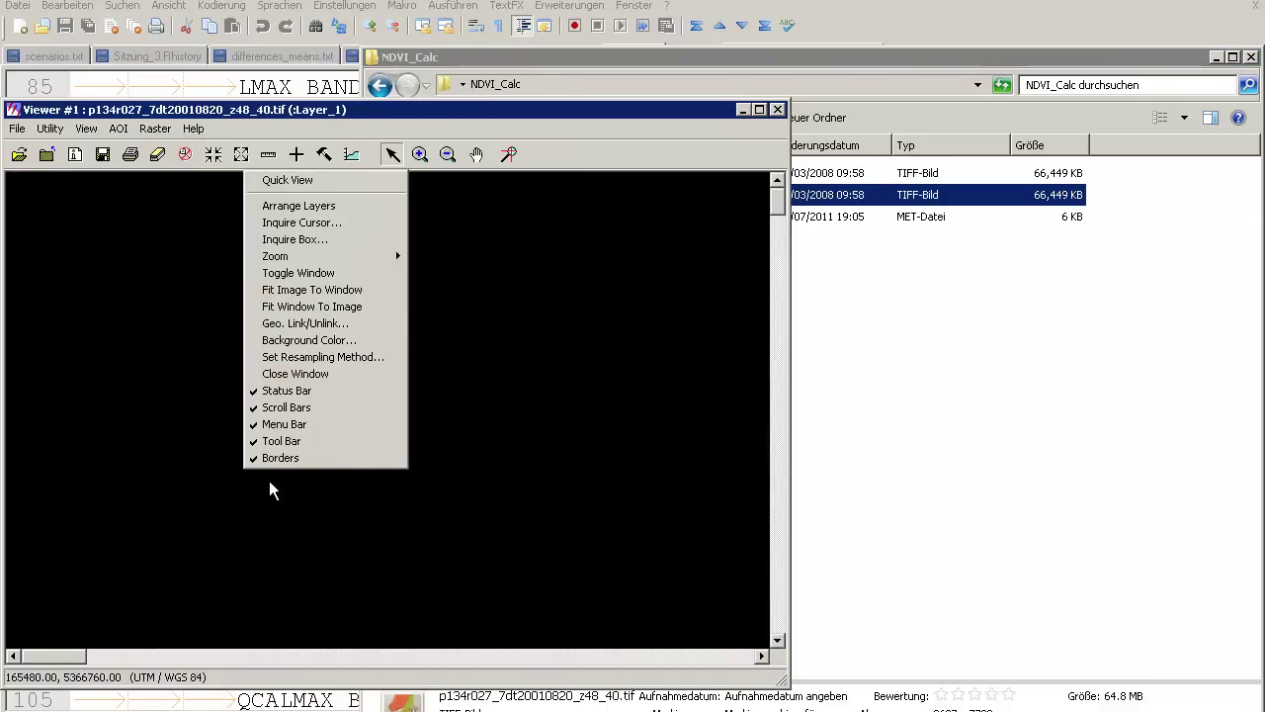
left_click(356, 287)
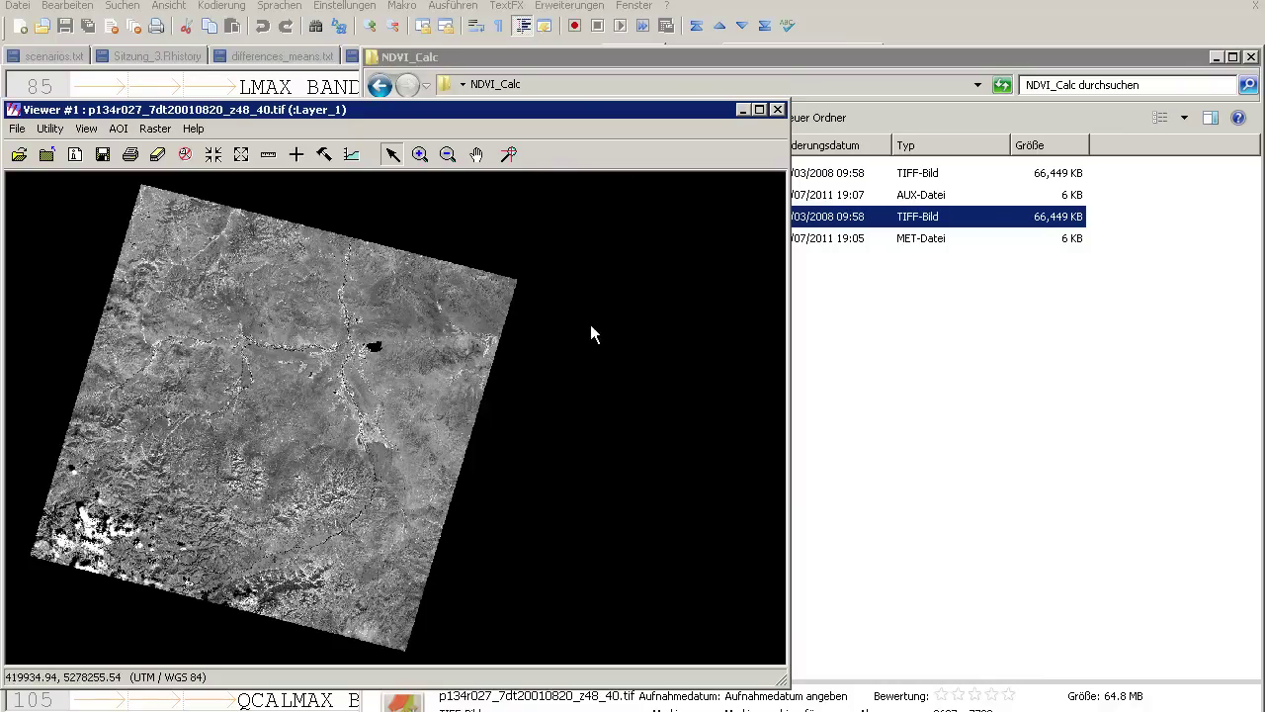
- Inspect the band 4 pixel values near the dark lake in the scene with the inquire cursor
left_click(296, 154)
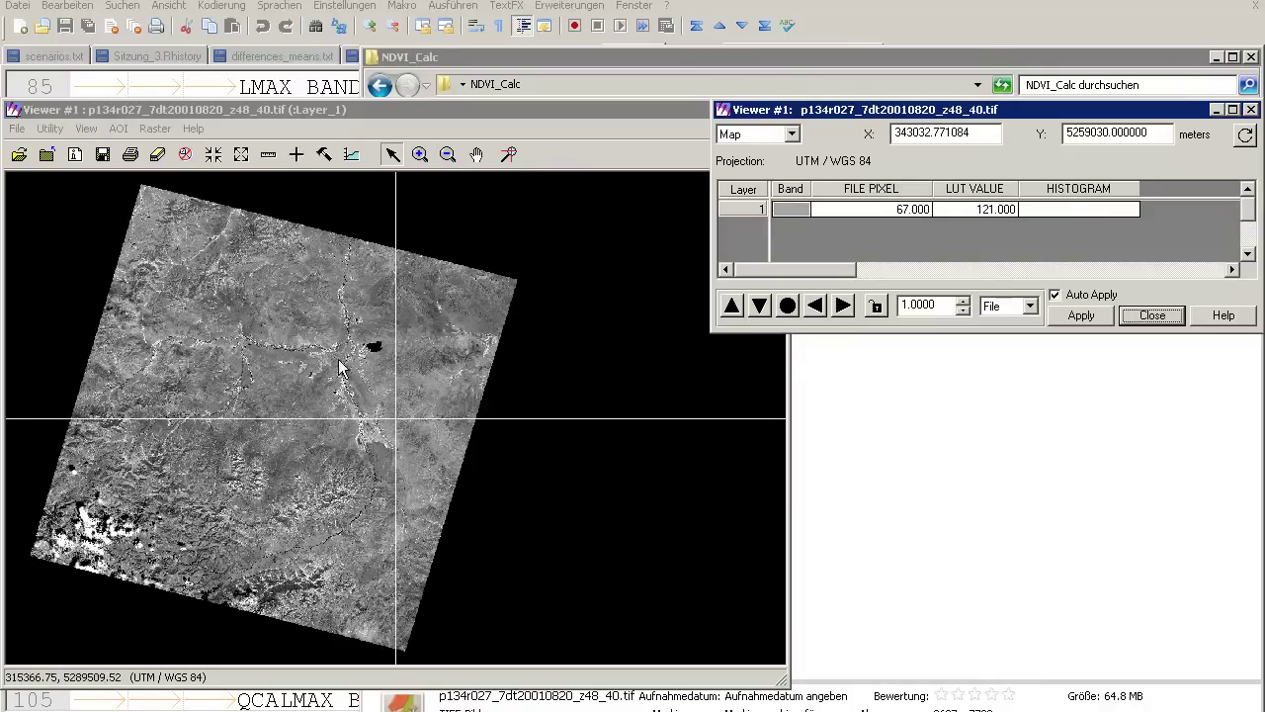
left_click_drag(399, 427, 366, 386)
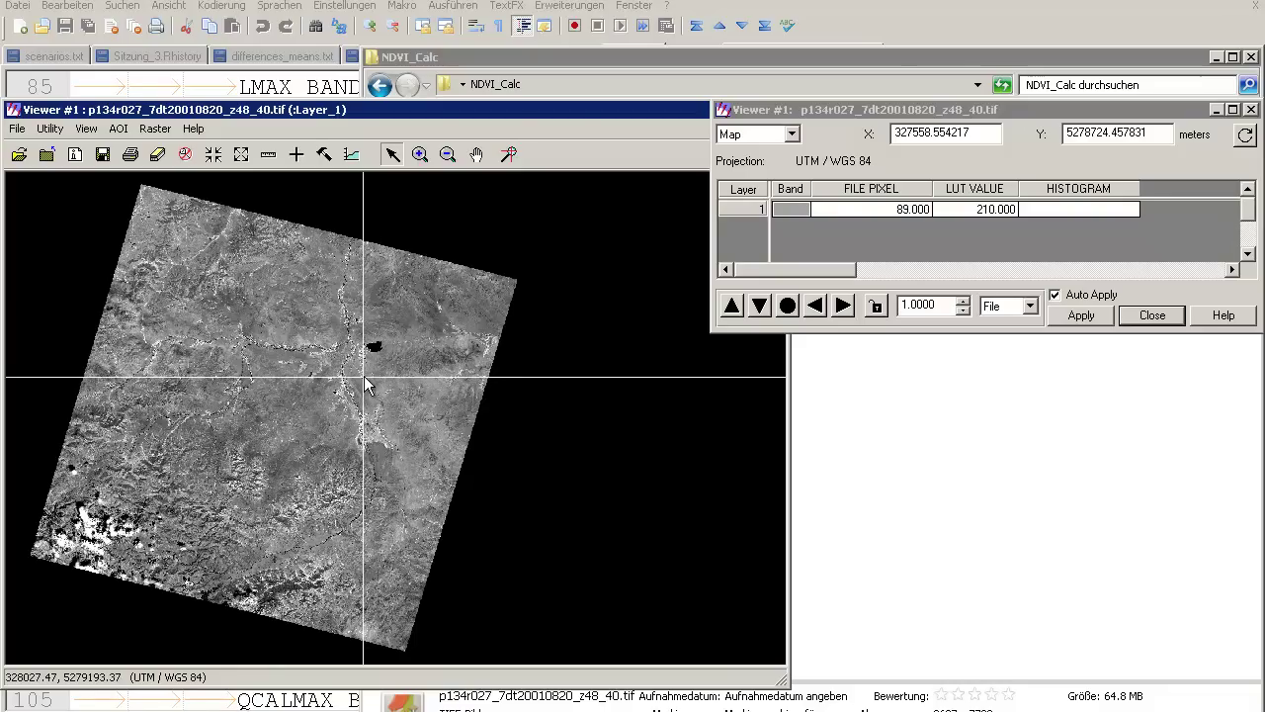
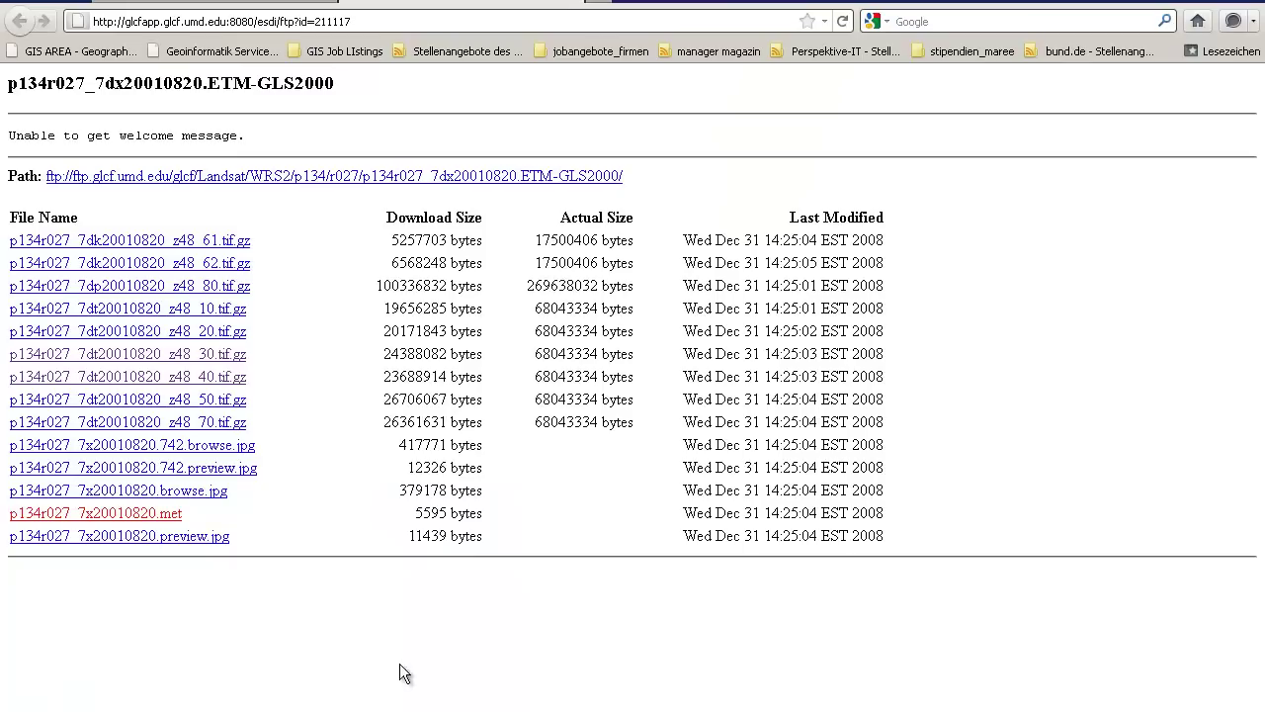
- Switch to the browser and bring up the Landsat FAQ page on how radiance is calculated, at its general conversion equation
left_click(200, 711)
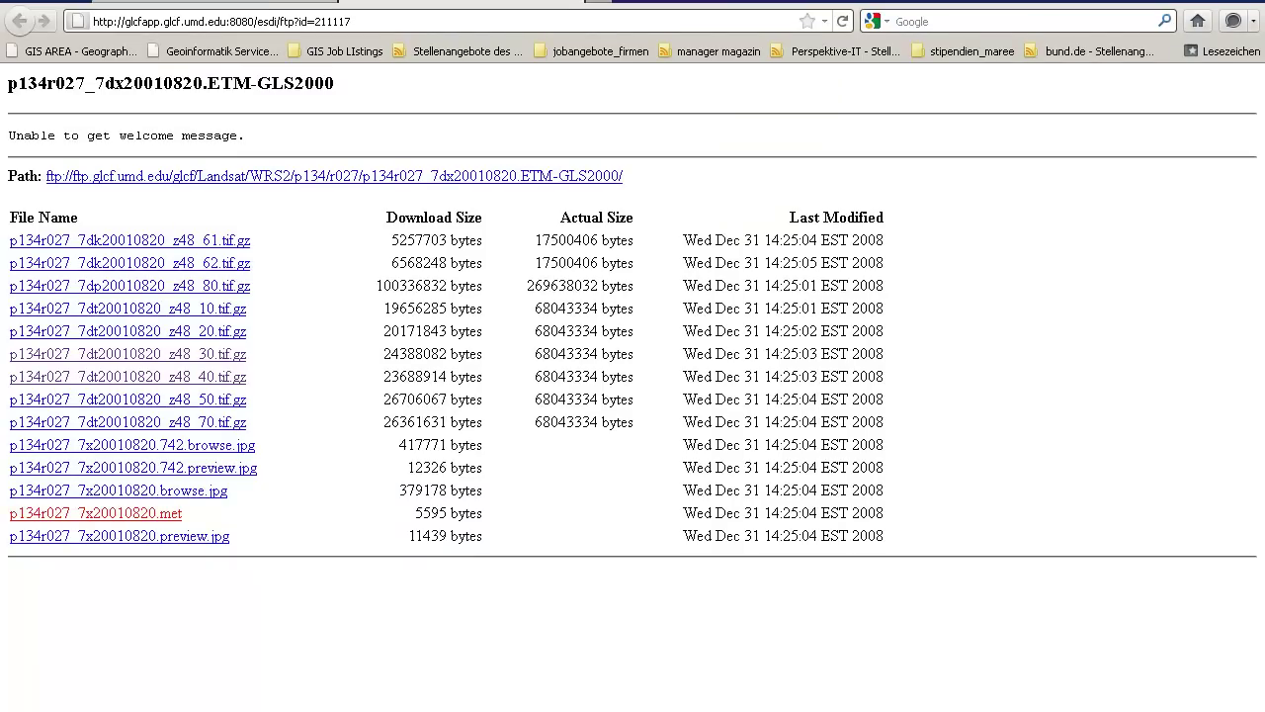
key("alt+Tab")
key("alt+shift+Tab")
key("alt+Tab")
key("alt+Tab")
key("alt+Tab")
key("alt+Tab")
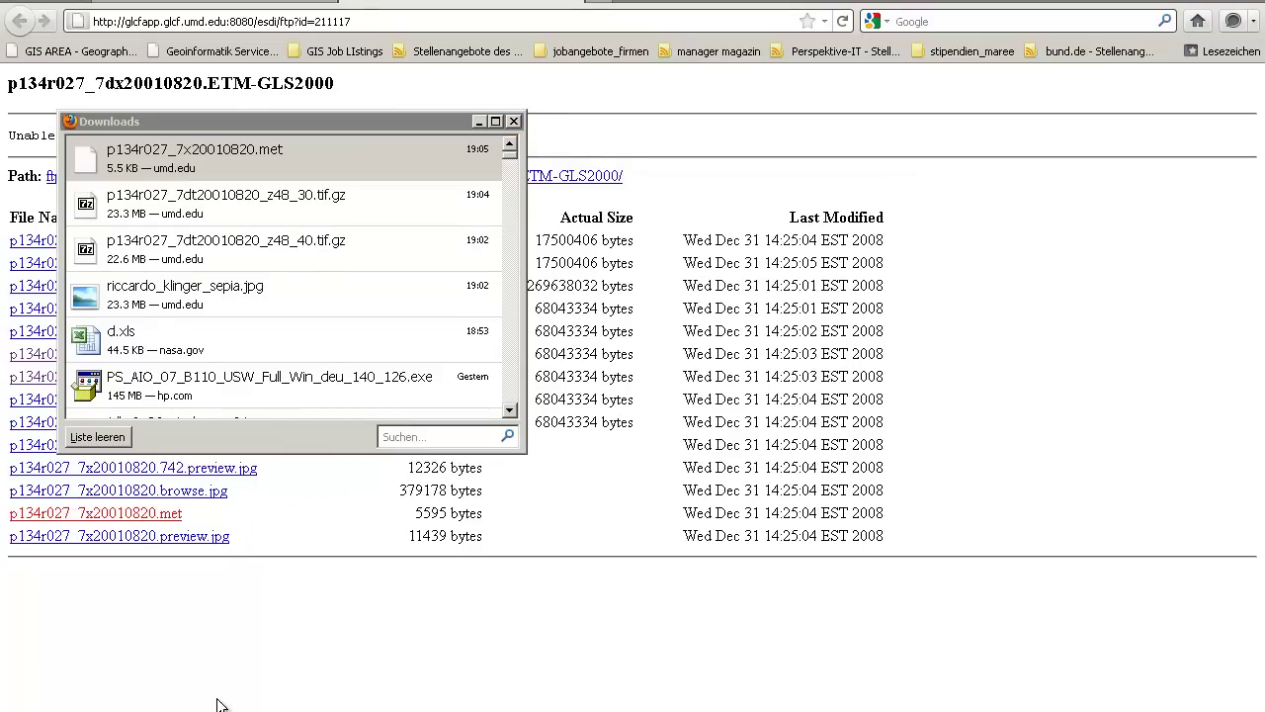
key("ctrl+Tab")
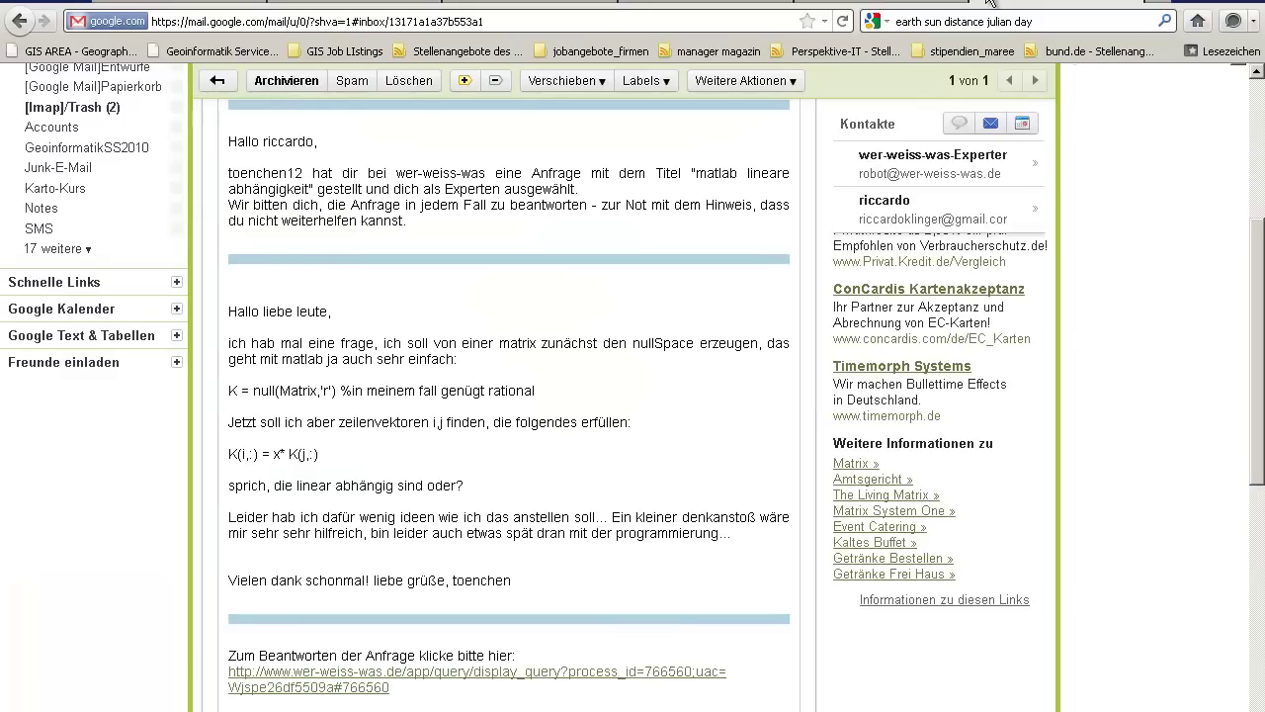
left_click(1137, 8)
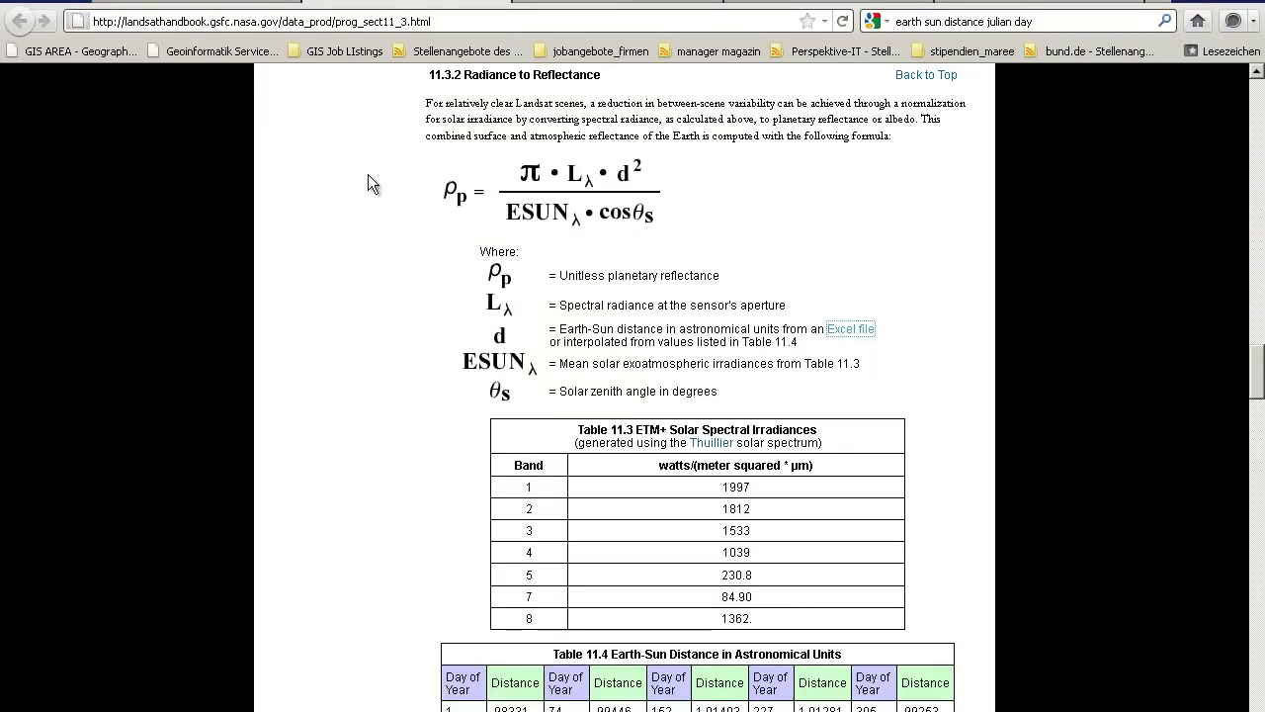
key("ctrl+Tab")
scroll(408, 280, "up", 10)
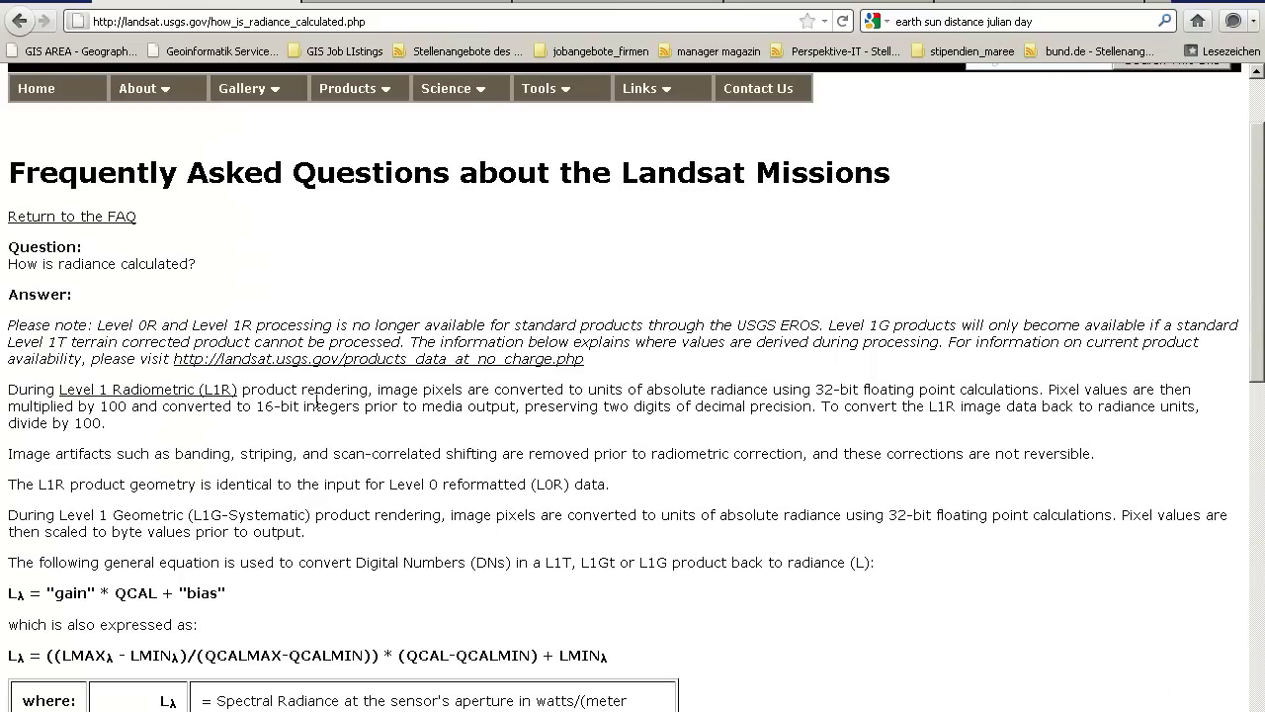
scroll(317, 454, "down", 2)
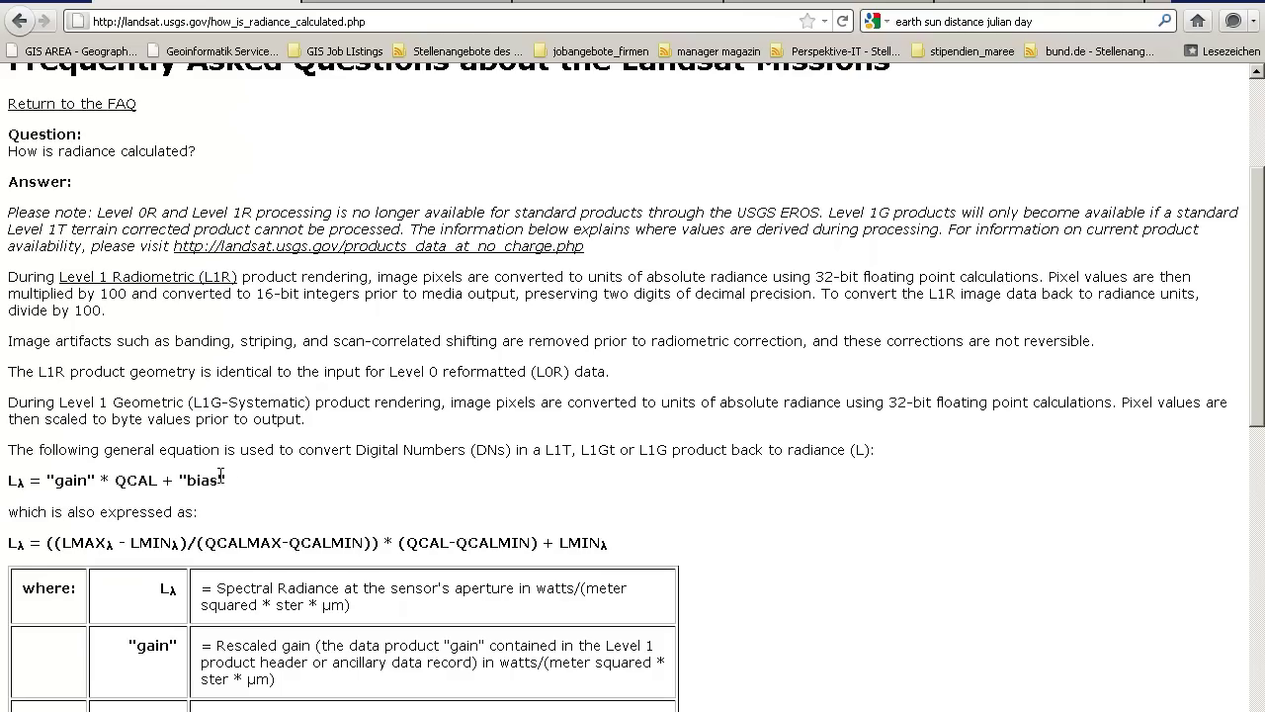
- Examine the LMAX, LMIN and QCALMAX-QCALMIN terms of the radiance equation and their definitions in the table beneath it
triple_click(400, 534)
left_click(117, 543)
left_click_drag(203, 542, 368, 539)
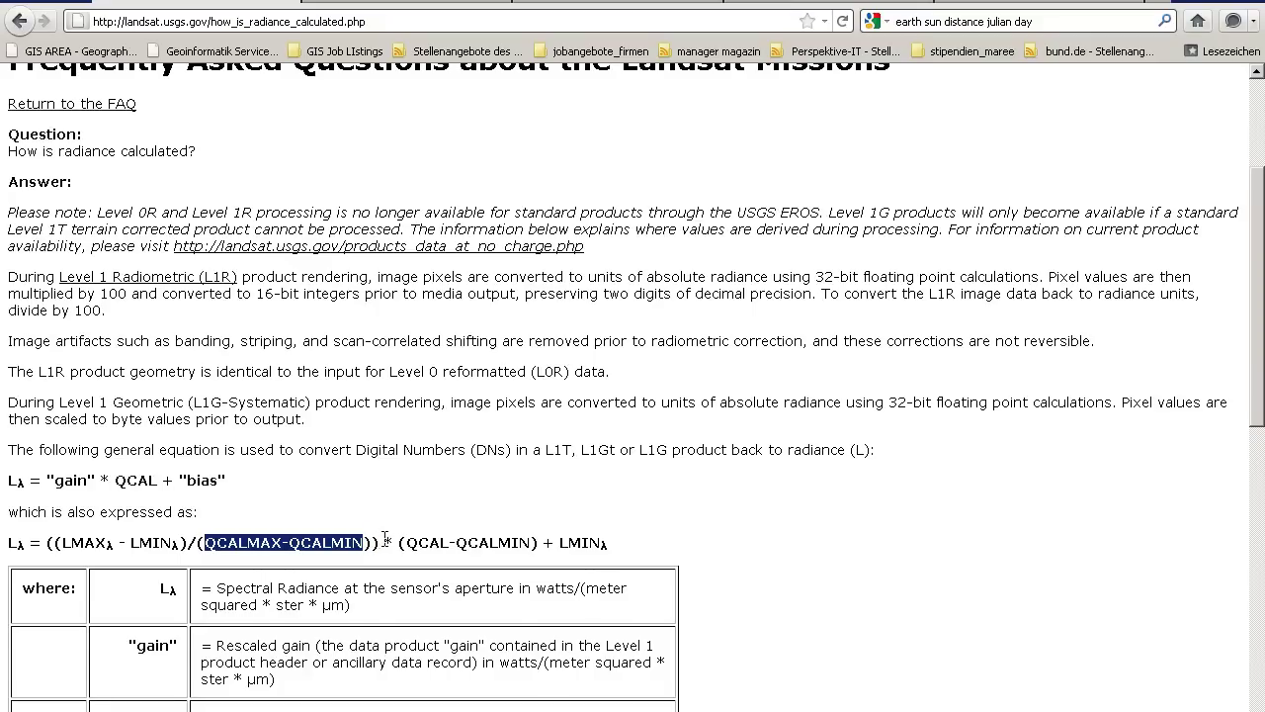
scroll(385, 539, "down", 4)
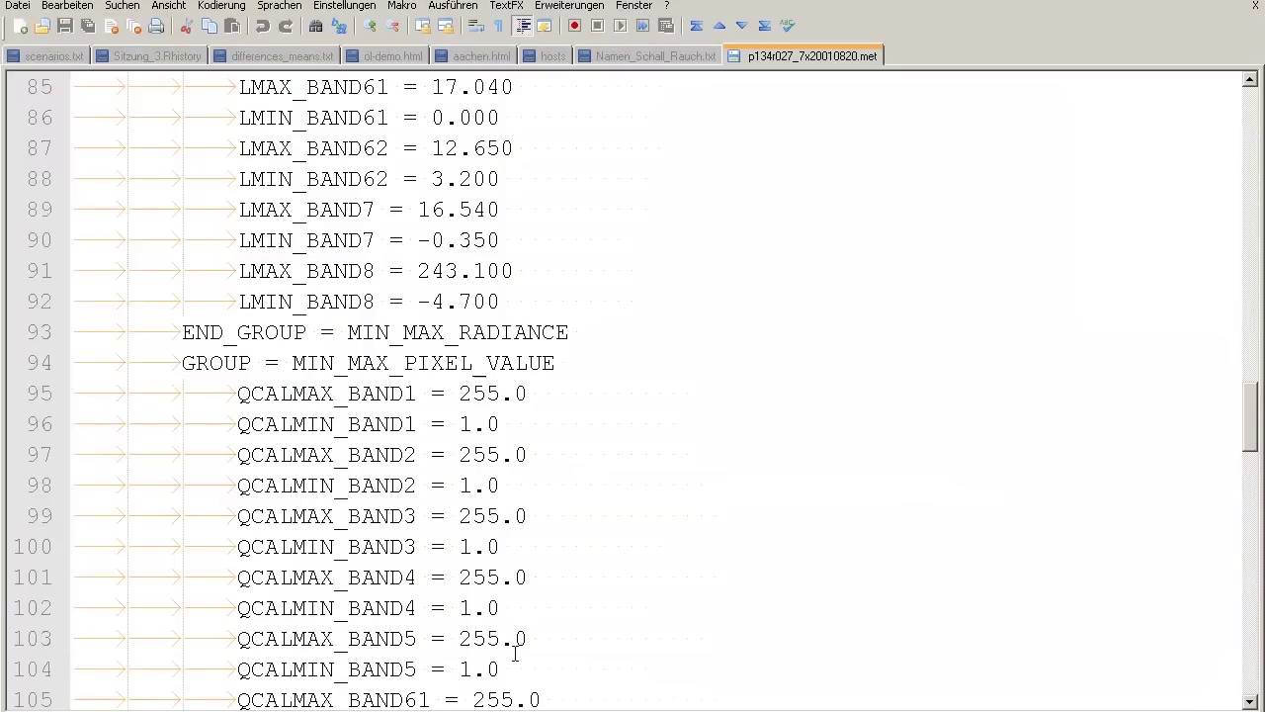
- Copy the LMAX_BAND3 value 234.400 from the metadata file into the Radiance versus DN diagram in PowerPoint
scroll(700, 419, "up", 9)
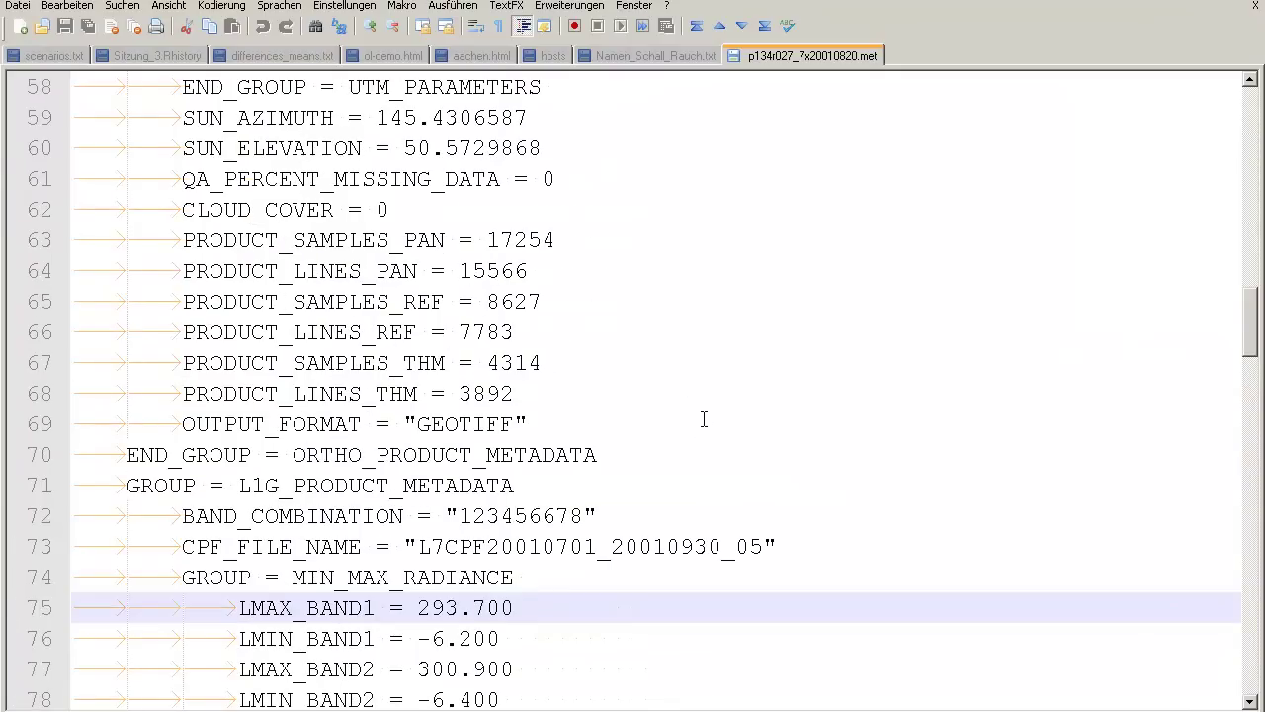
scroll(703, 420, "down", 6)
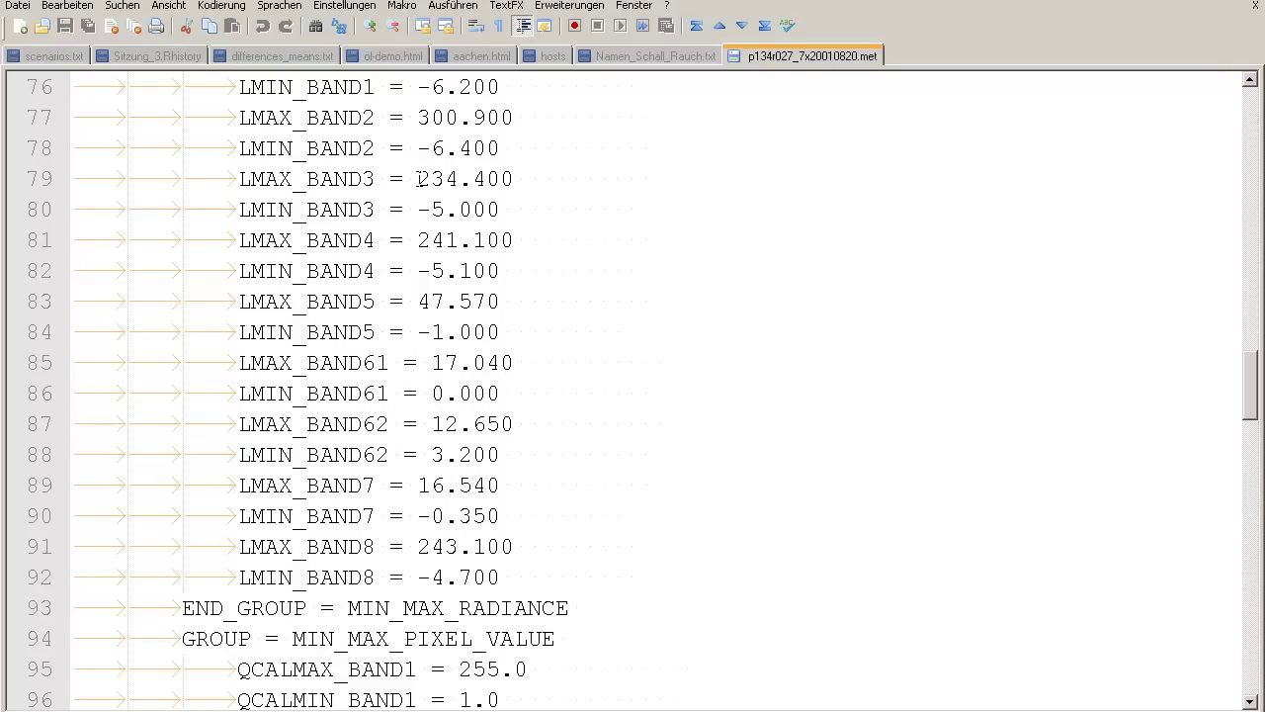
left_click_drag(419, 179, 513, 181)
key("ctrl+c")
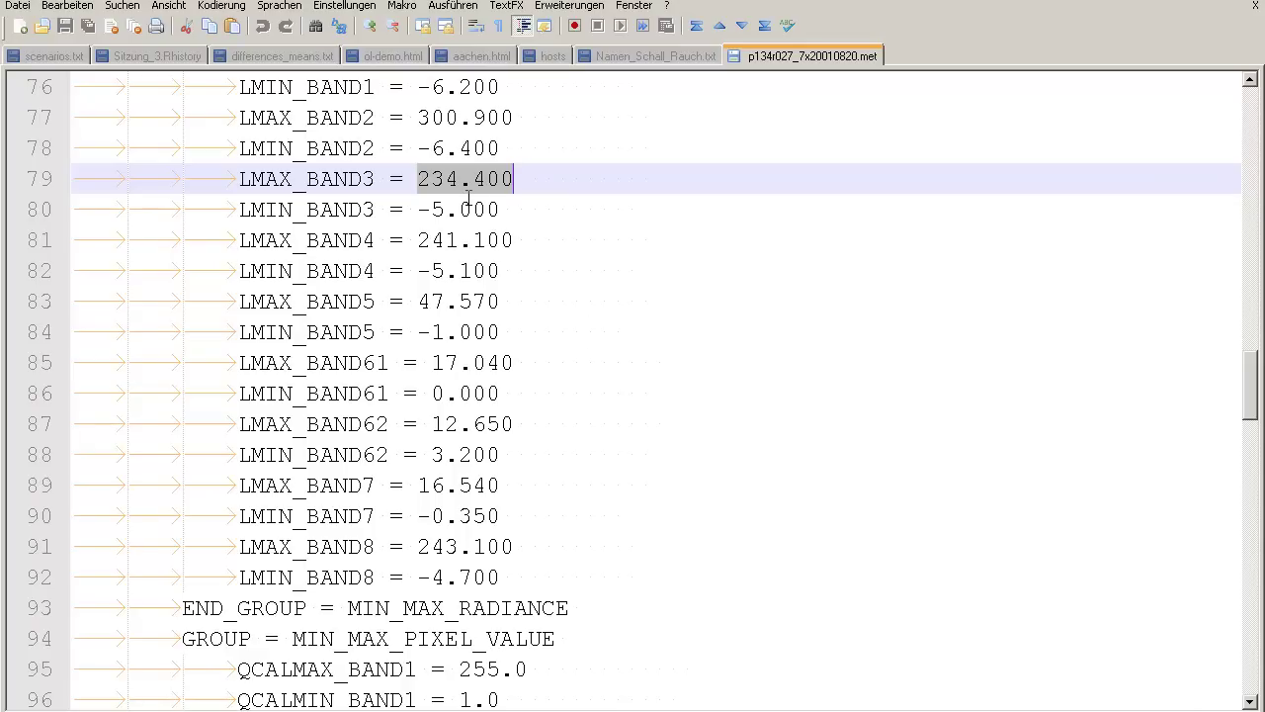
key("alt+Tab")
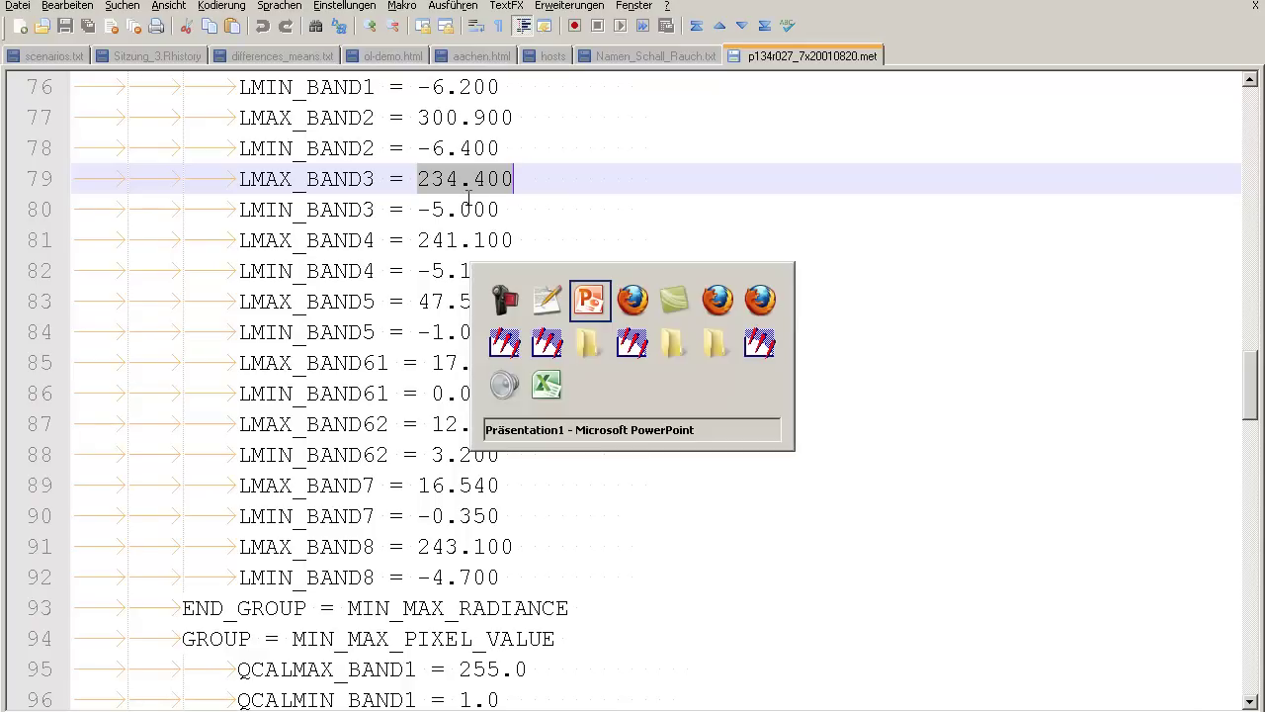
key("ctrl+v")
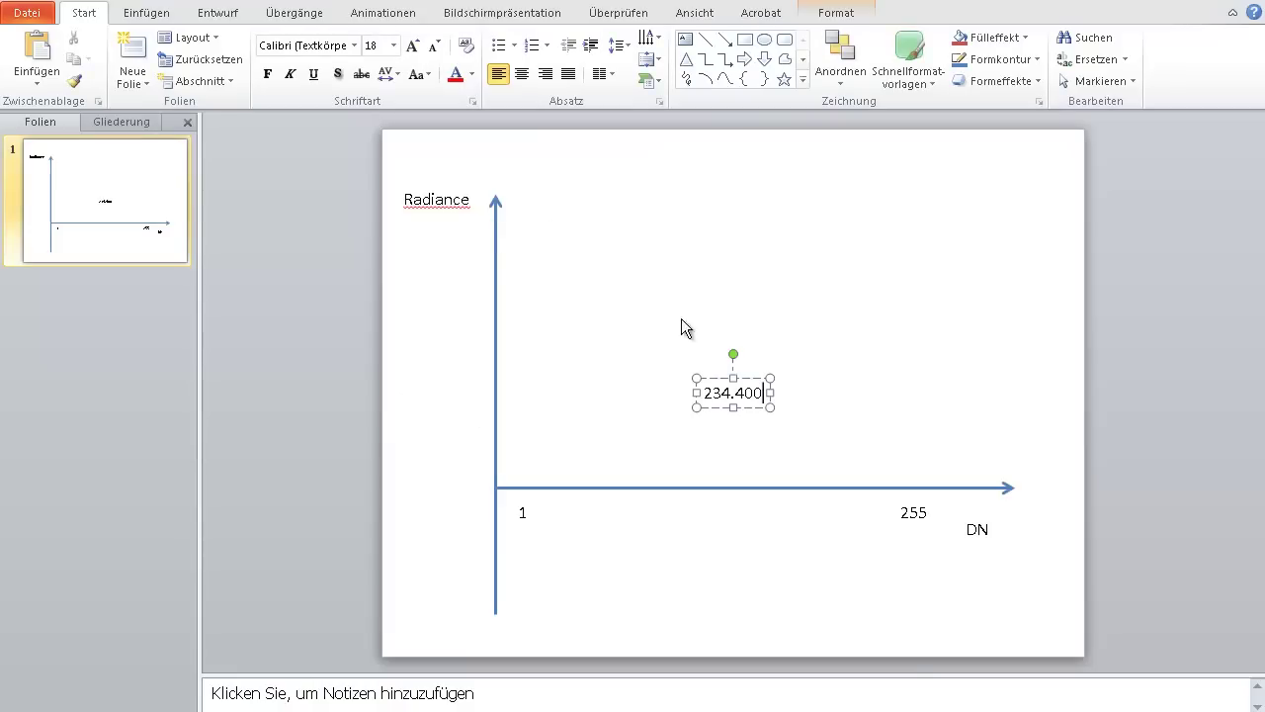
- Copy the LMIN_BAND3 value -5.000 from the metadata file onto the slide and place it beside the Radiance axis, just below the DN axis
left_click_drag(471, 228, 513, 209)
key("ctrl+c")
key("alt+Tab")
key("alt+Tab")
left_click(576, 399)
key("ctrl+v")
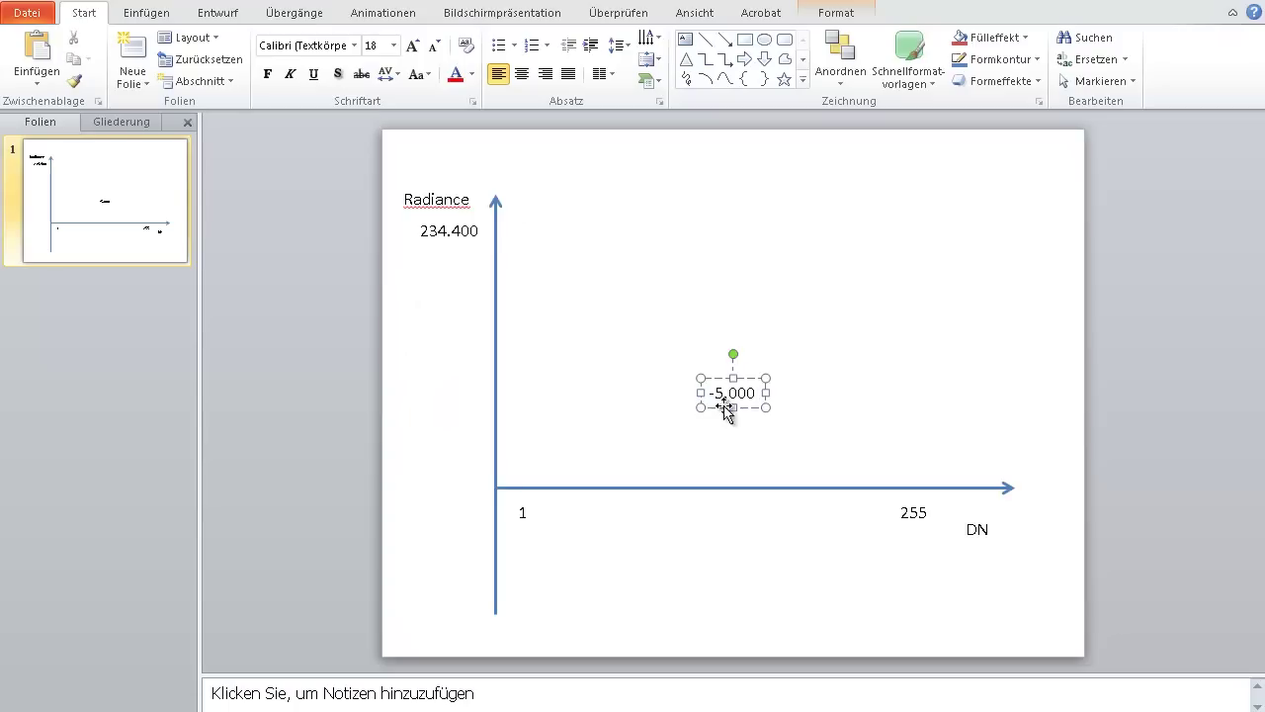
left_click_drag(438, 535, 438, 534)
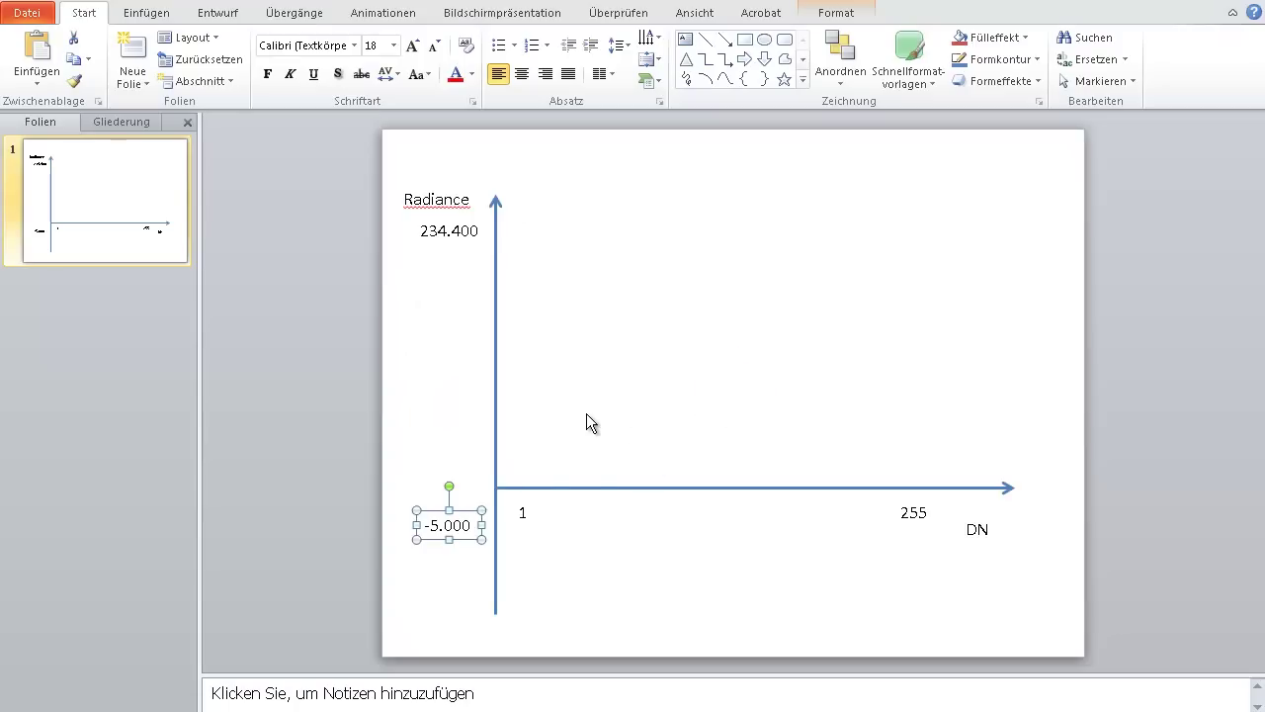
left_click(495, 392)
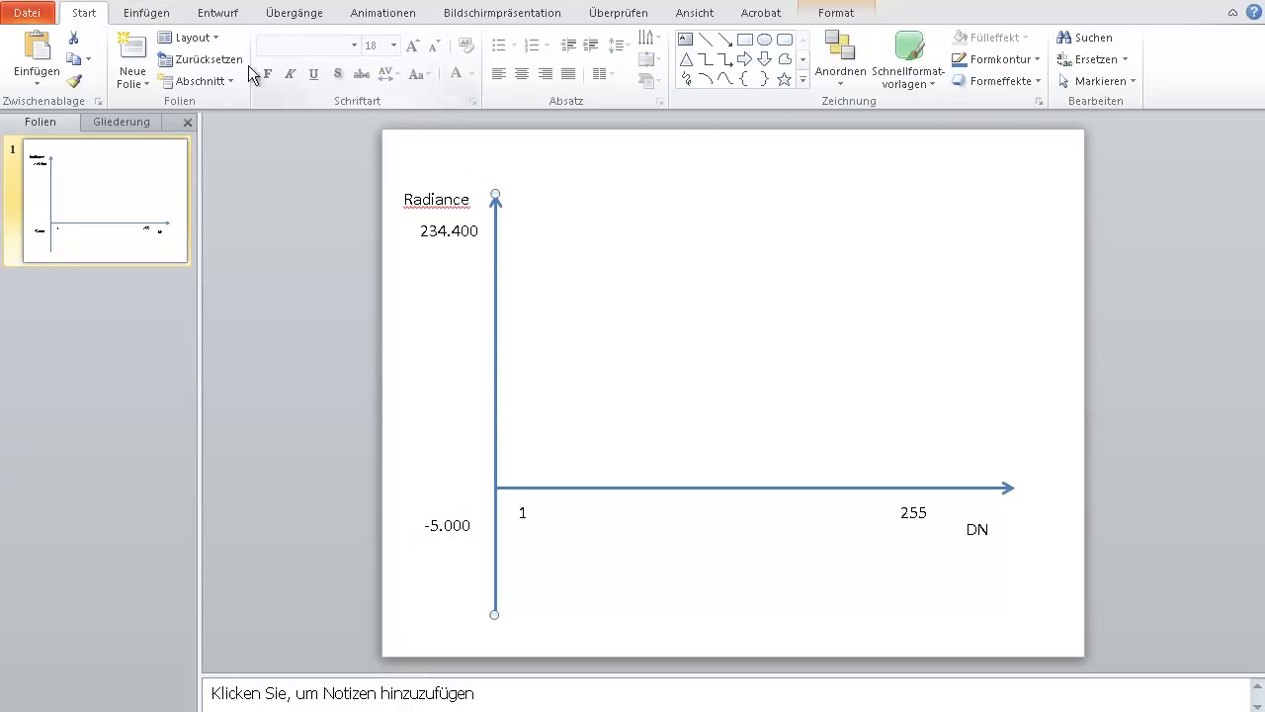
left_click(375, 13)
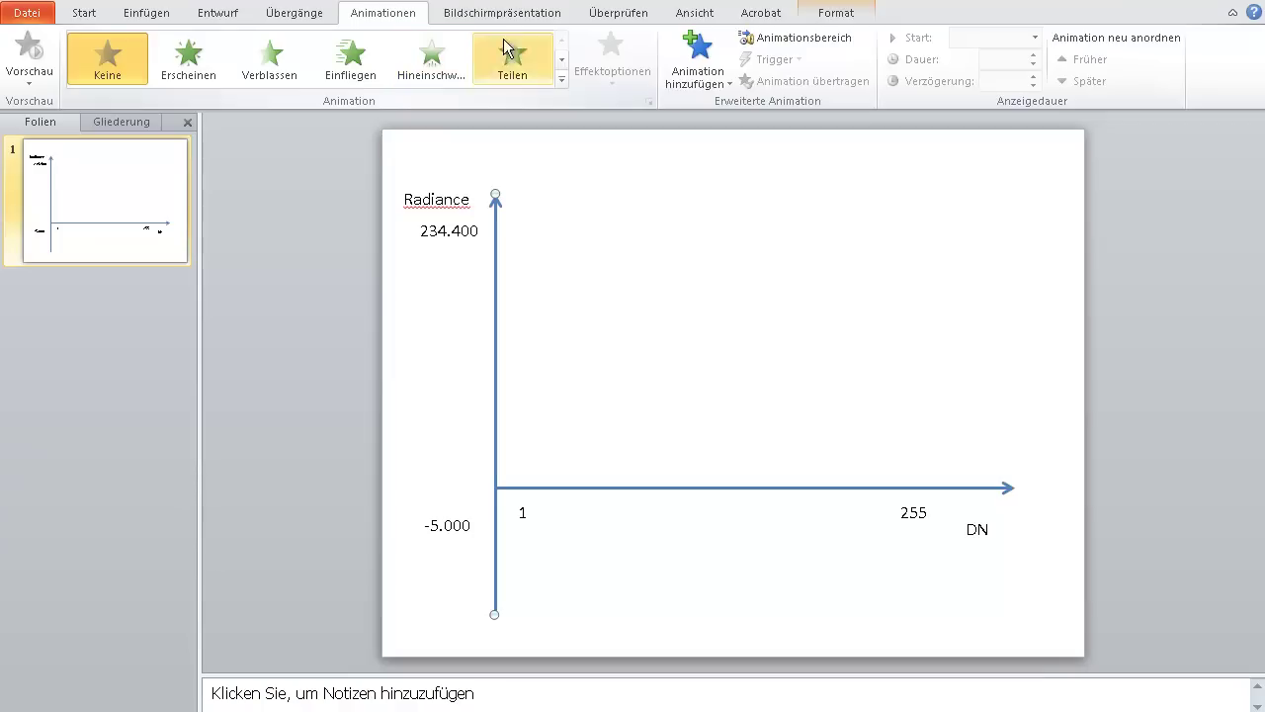
left_click(149, 13)
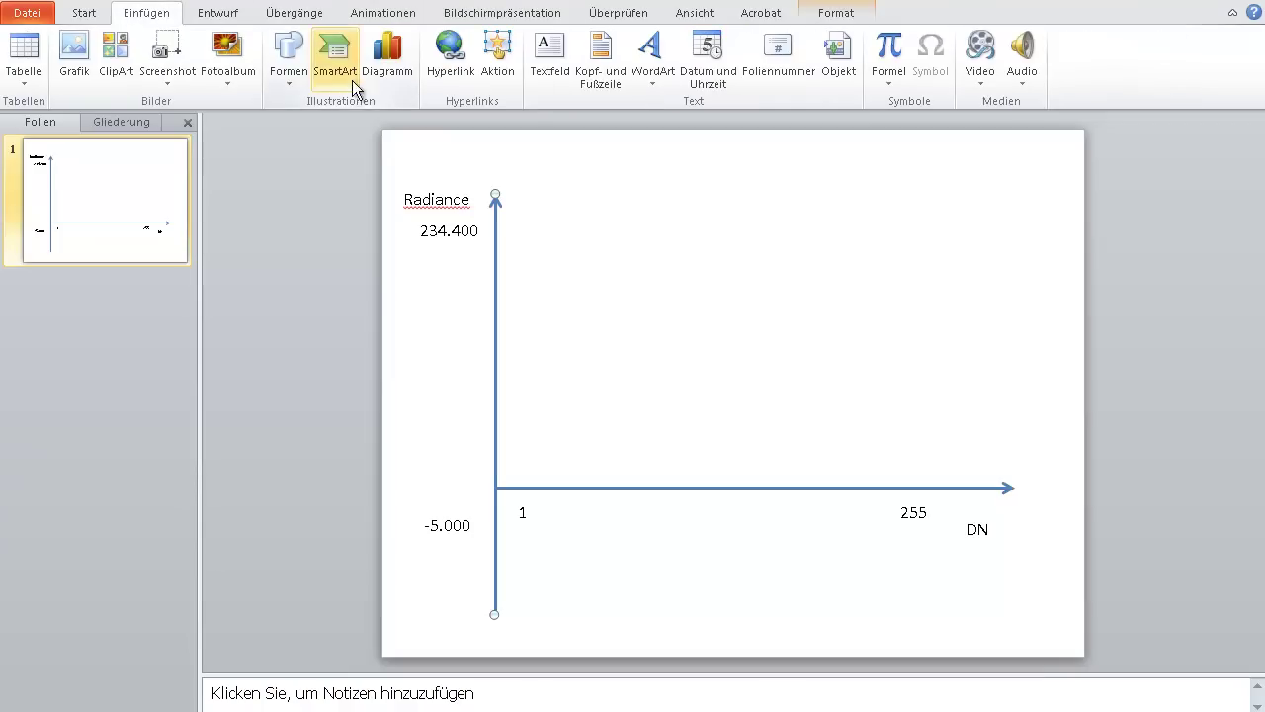
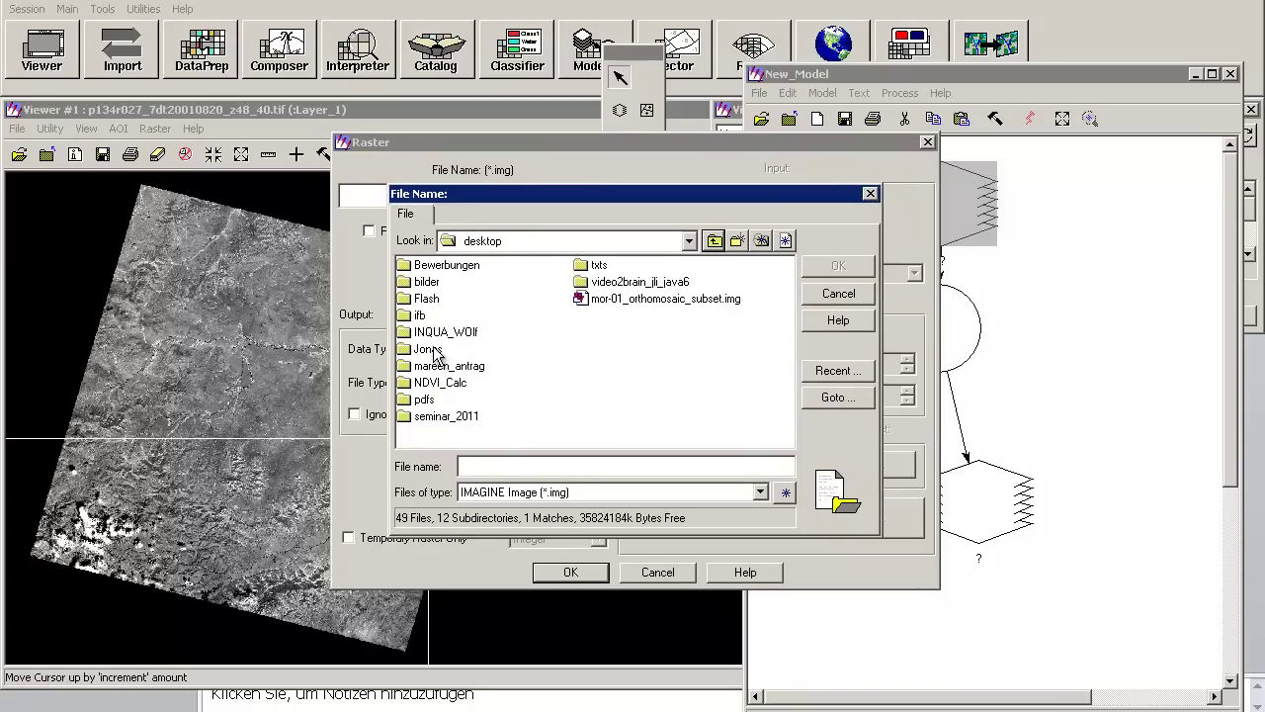
- Assign the TIFF file p134r027_7dt20010820_z48_30.tif from the NDVI_Calc folder to the model's input raster in ERDAS IMAGINE, declared as Integer
double_click(432, 384)
left_click(572, 492)
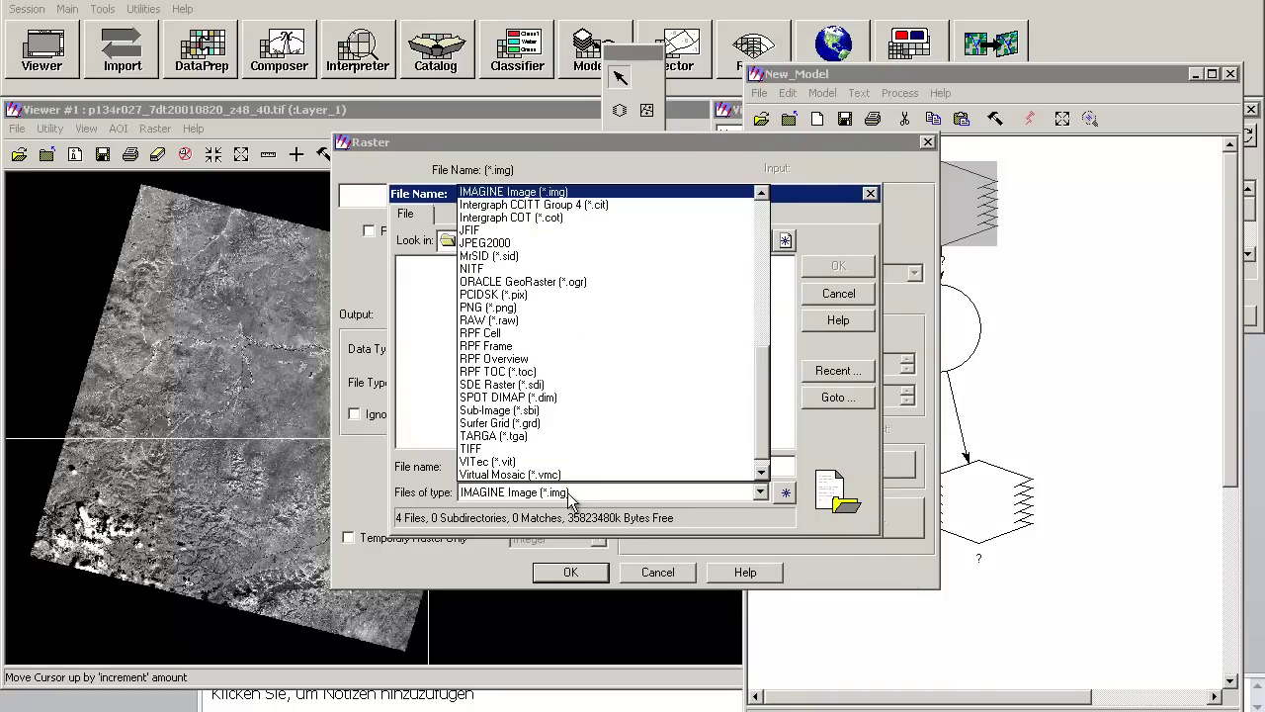
left_click(509, 437)
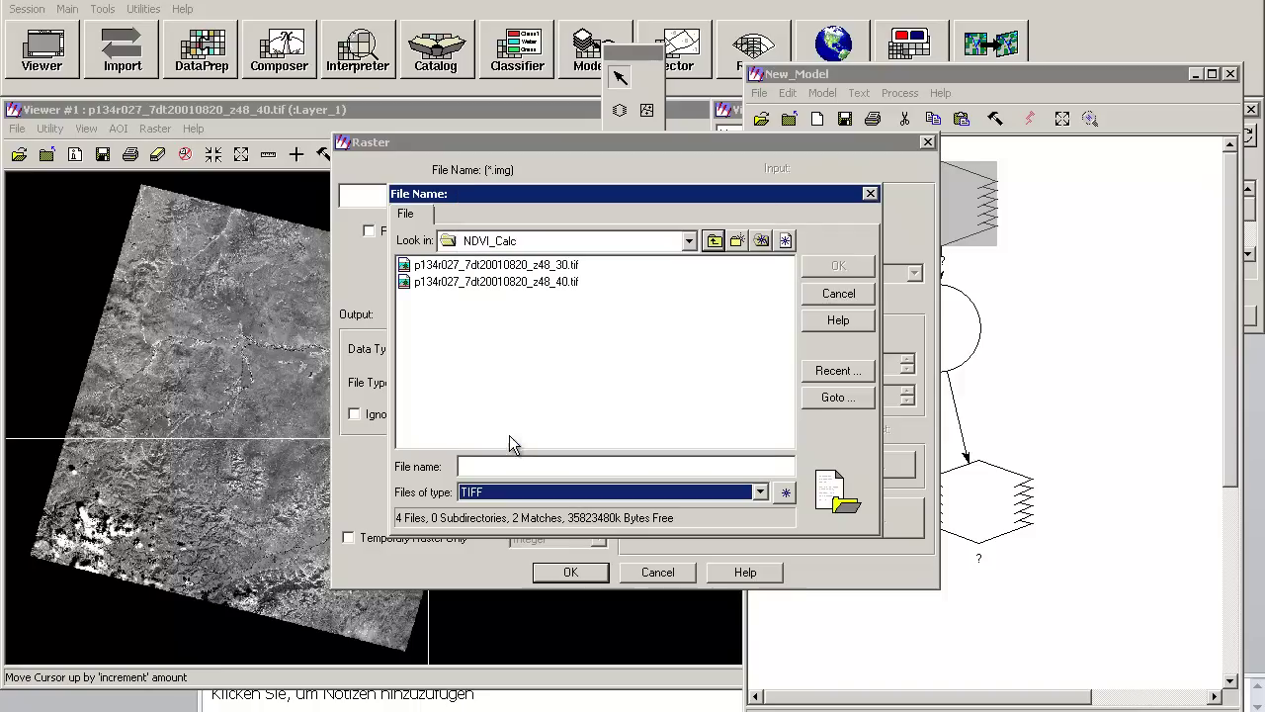
left_click(509, 265)
left_click(837, 267)
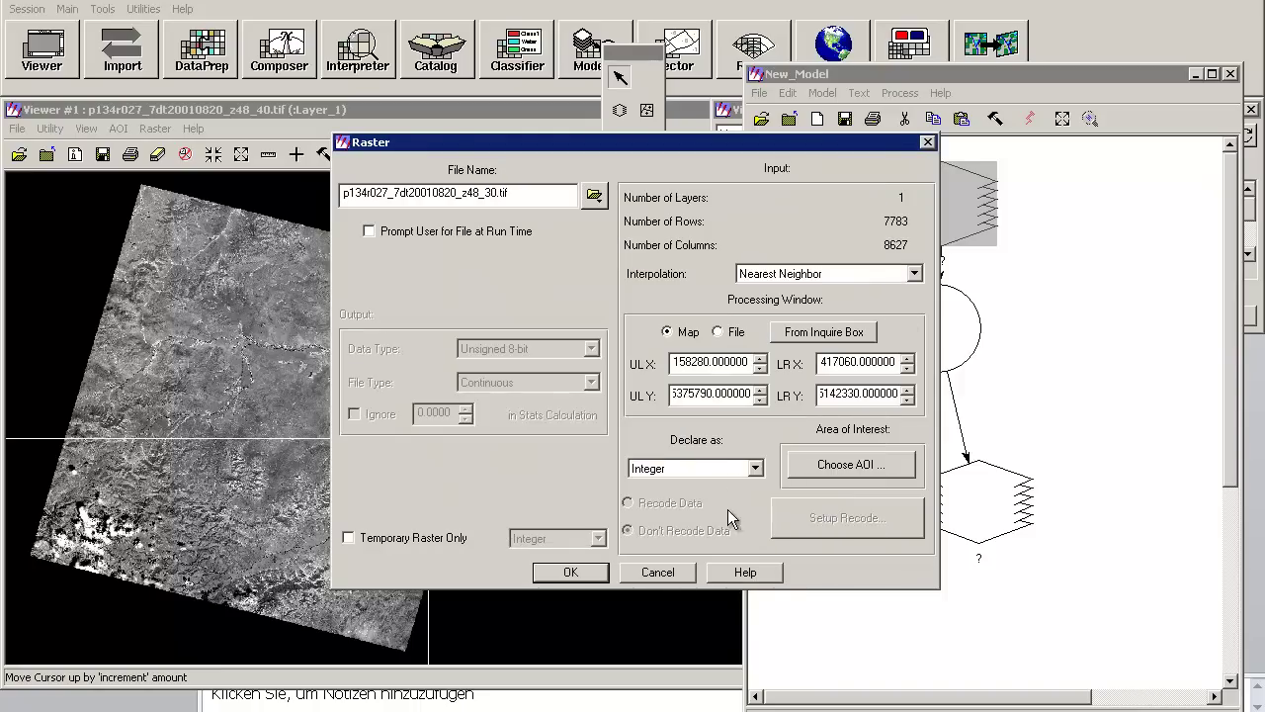
left_click(574, 571)
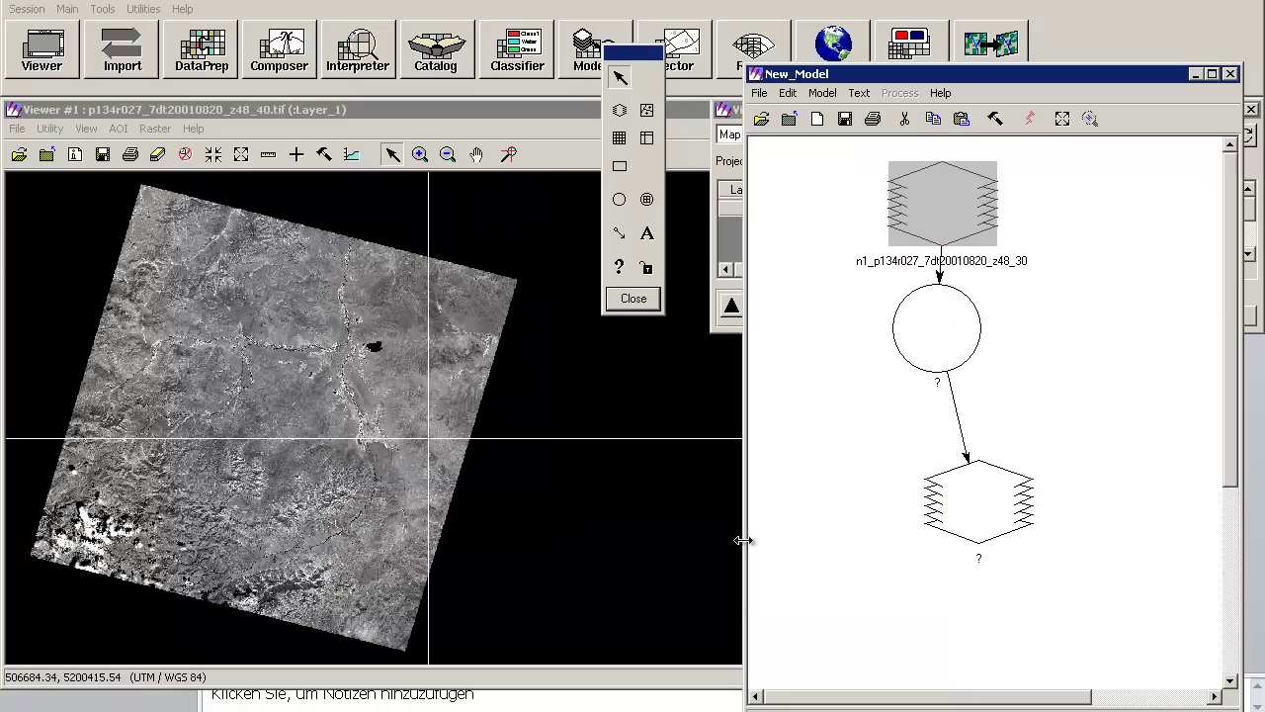
- Move the function circle in line between the input and output rasters and open its function definition
left_click_drag(981, 348, 1001, 371)
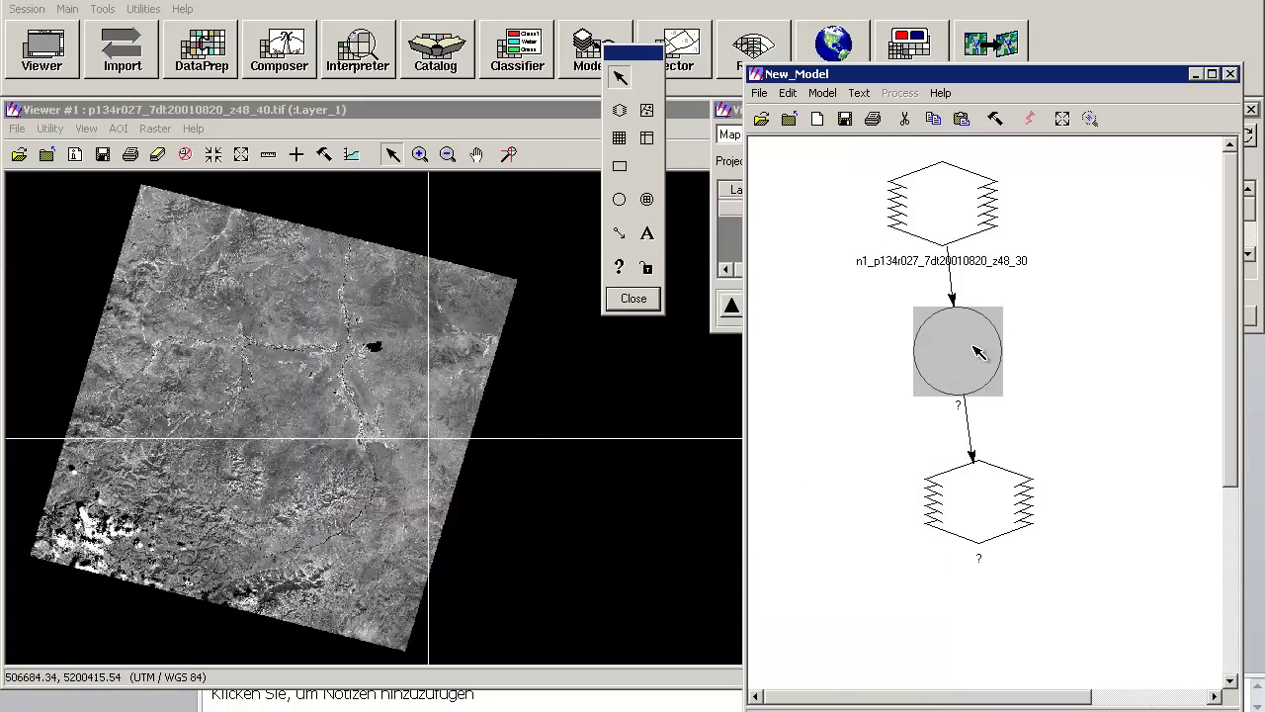
double_click(975, 347)
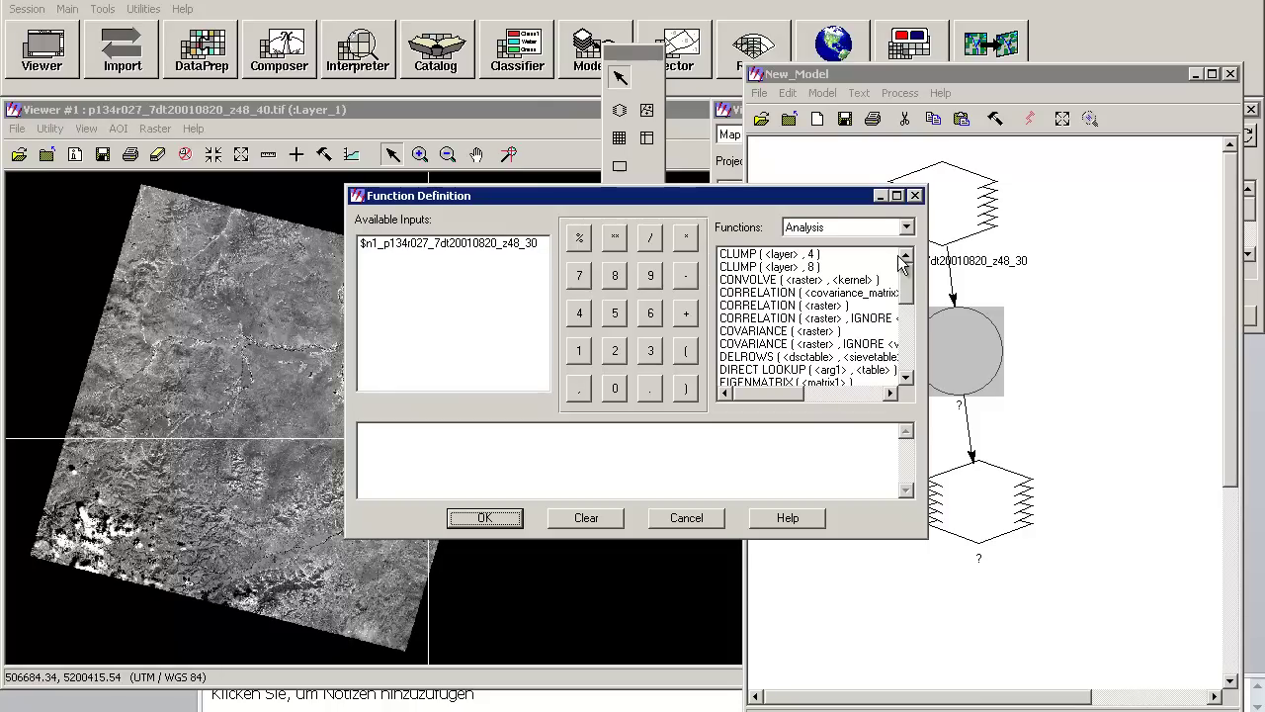
- Review the radiance equation on the Landsat FAQ page, examining the QCAL, QCALMIN and LMIN terms and the QCAL definition
key("alt+Tab")
key("alt+Tab")
key("alt+Tab")
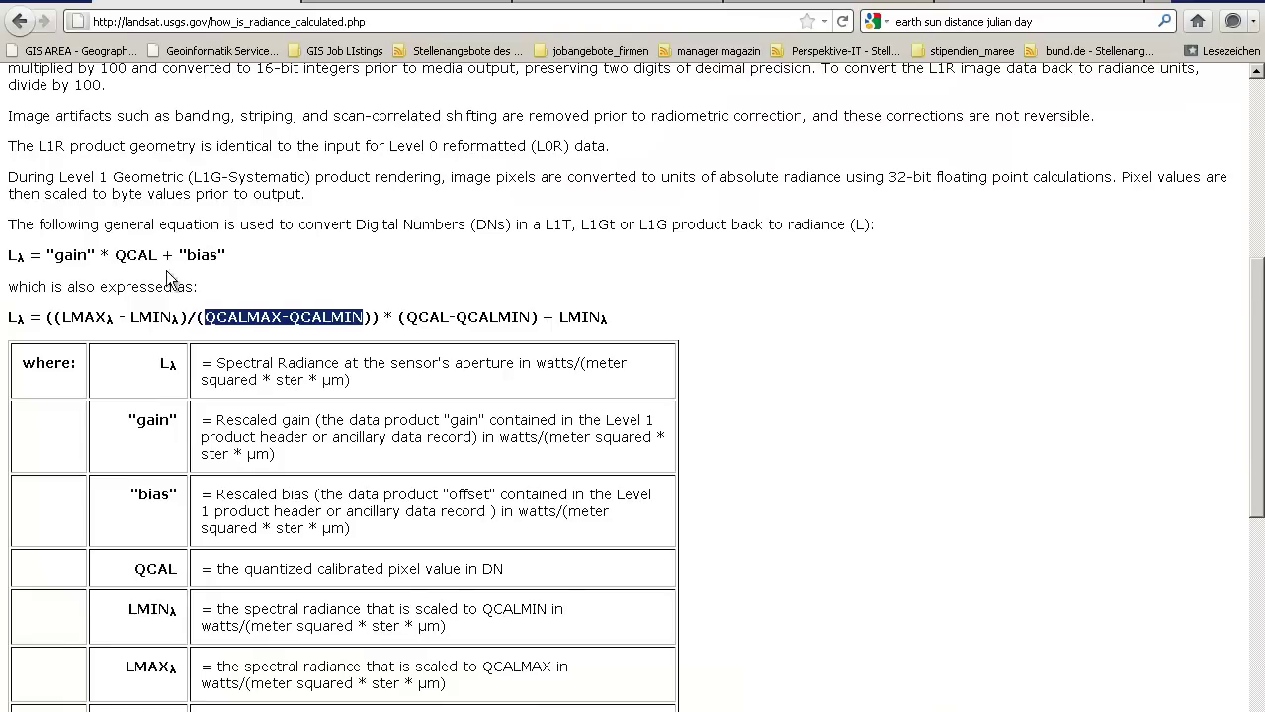
left_click_drag(48, 316, 449, 317)
left_click(405, 318)
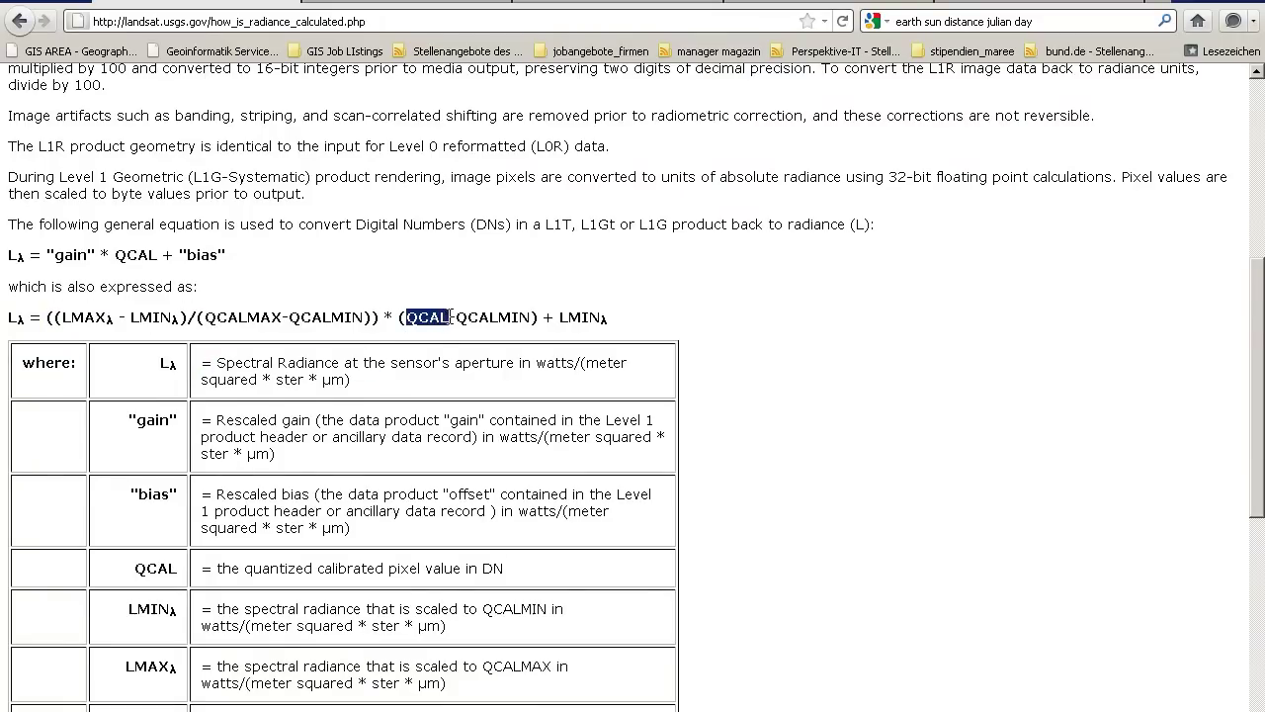
left_click(450, 316)
left_click_drag(221, 569, 423, 577)
left_click(423, 576)
left_click_drag(457, 317, 534, 318)
left_click(531, 318)
triple_click(563, 316)
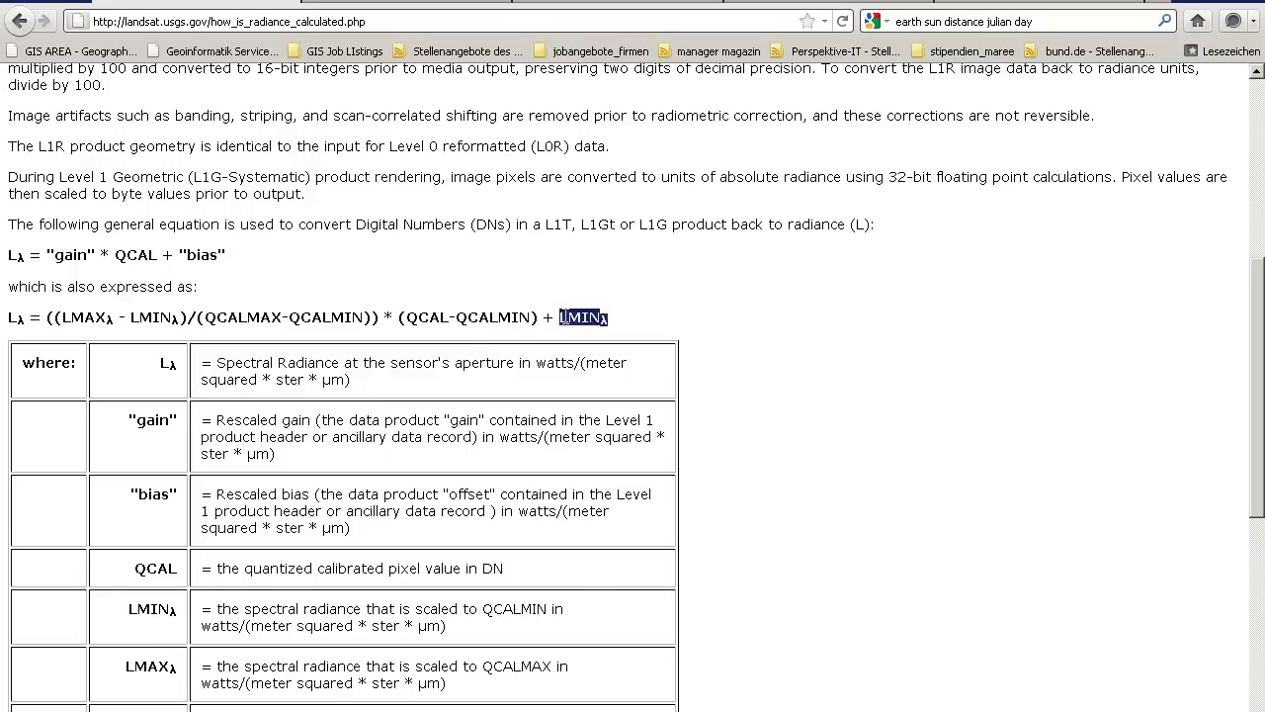
left_click(617, 339)
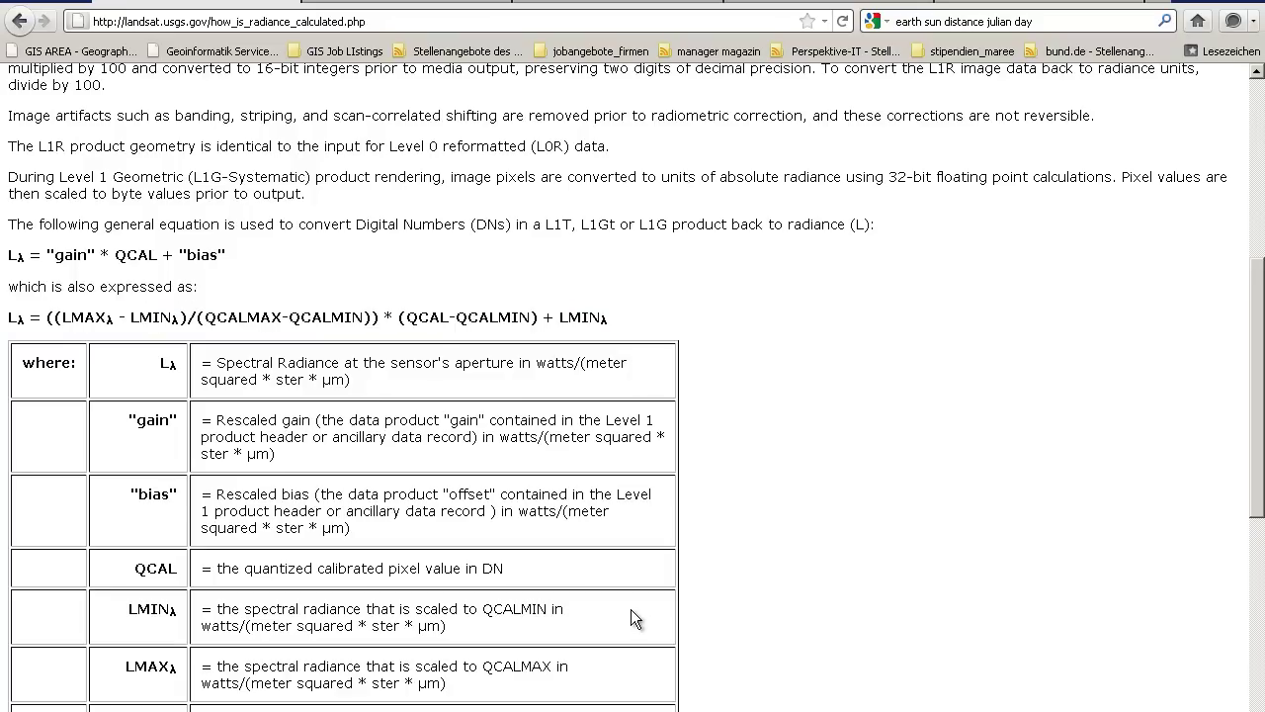
- Return to the Function Definition window in ERDAS IMAGINE and move it below the radiance equation, keeping the formula readable
key("alt+Tab")
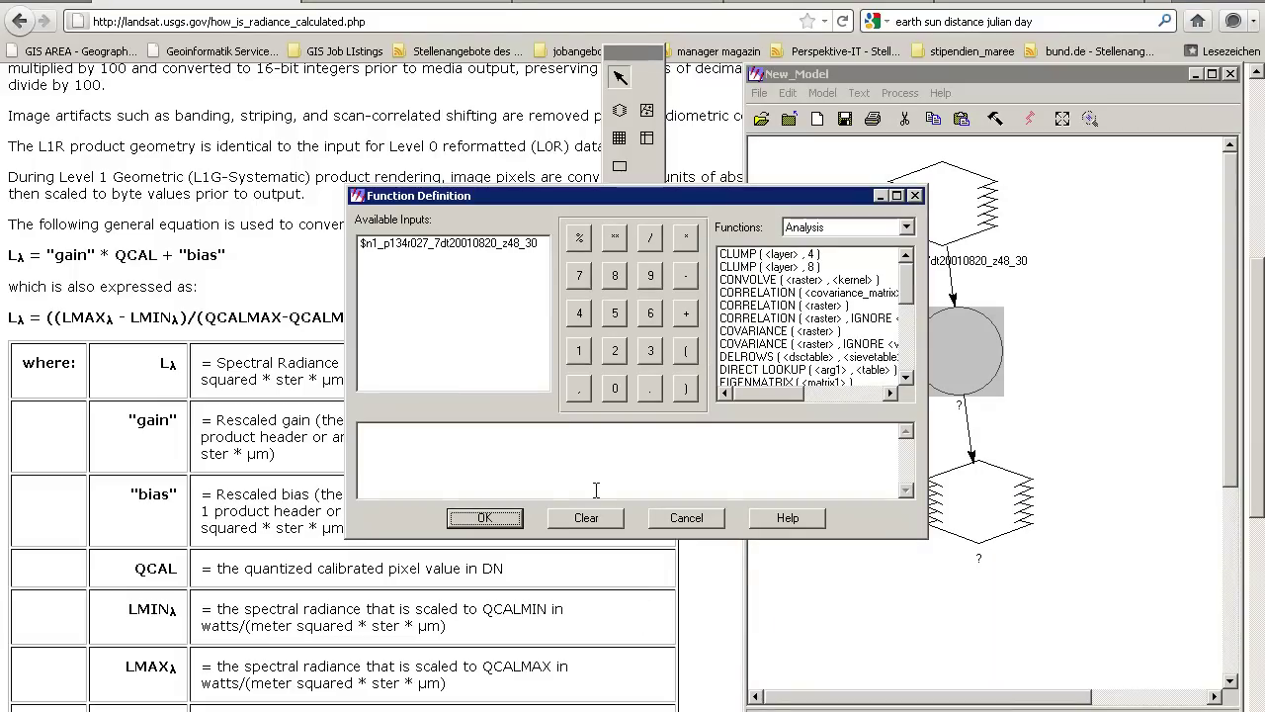
left_click(580, 439)
left_click_drag(415, 195, 419, 354)
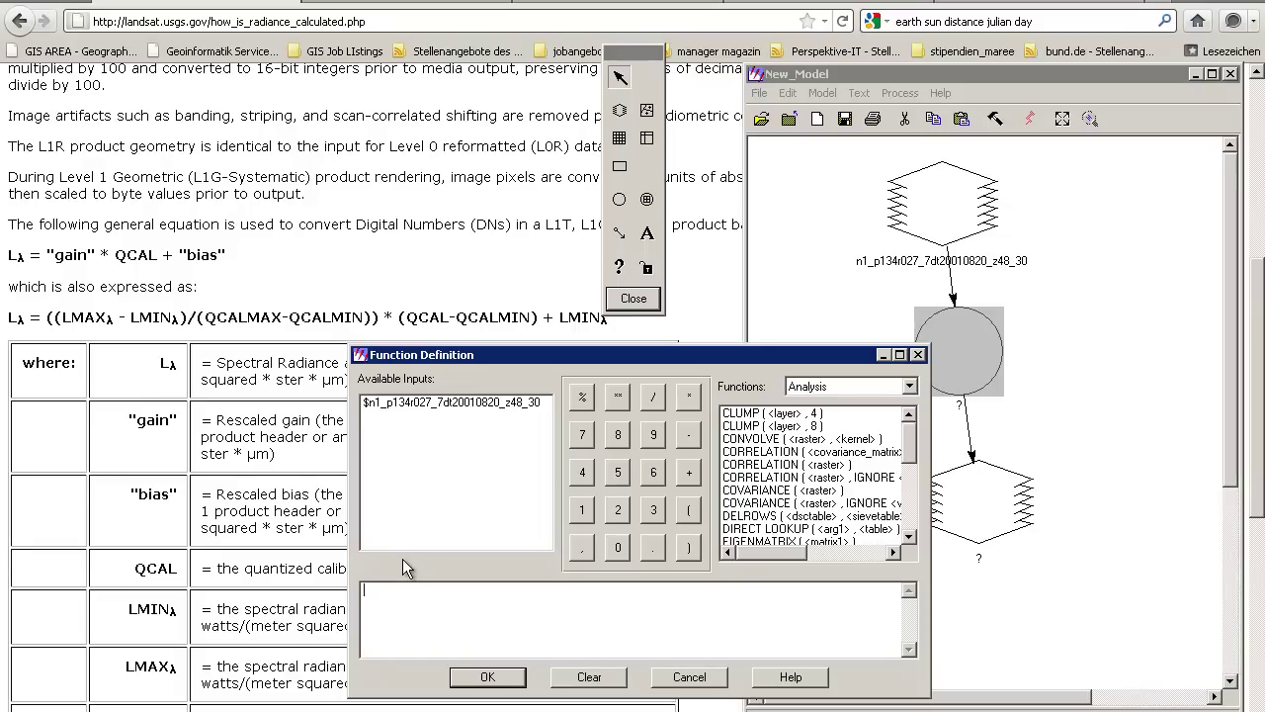
- Copy the LMAX_BAND3 value 234.400 from the metadata file and paste it into the function's expression
key("alt+Tab")
key("alt+Tab")
key("alt+Tab")
key("alt+Tab")
key("alt+Tab")
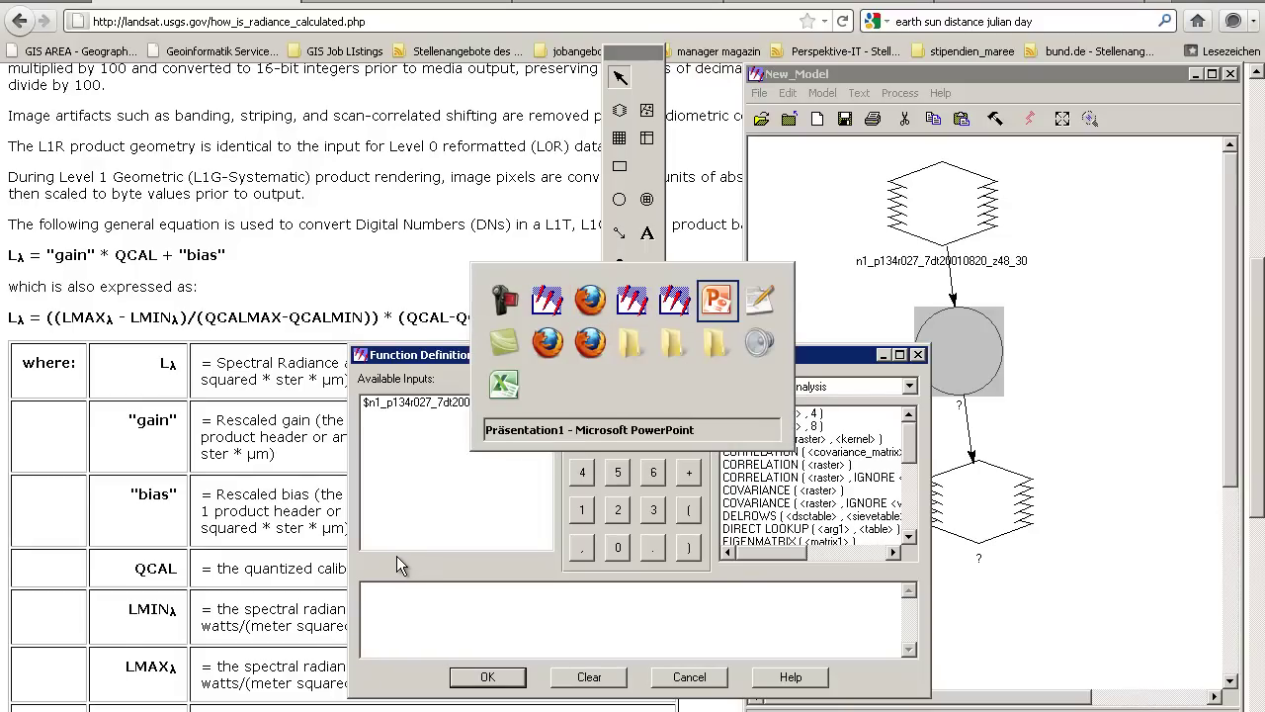
key("alt+Tab")
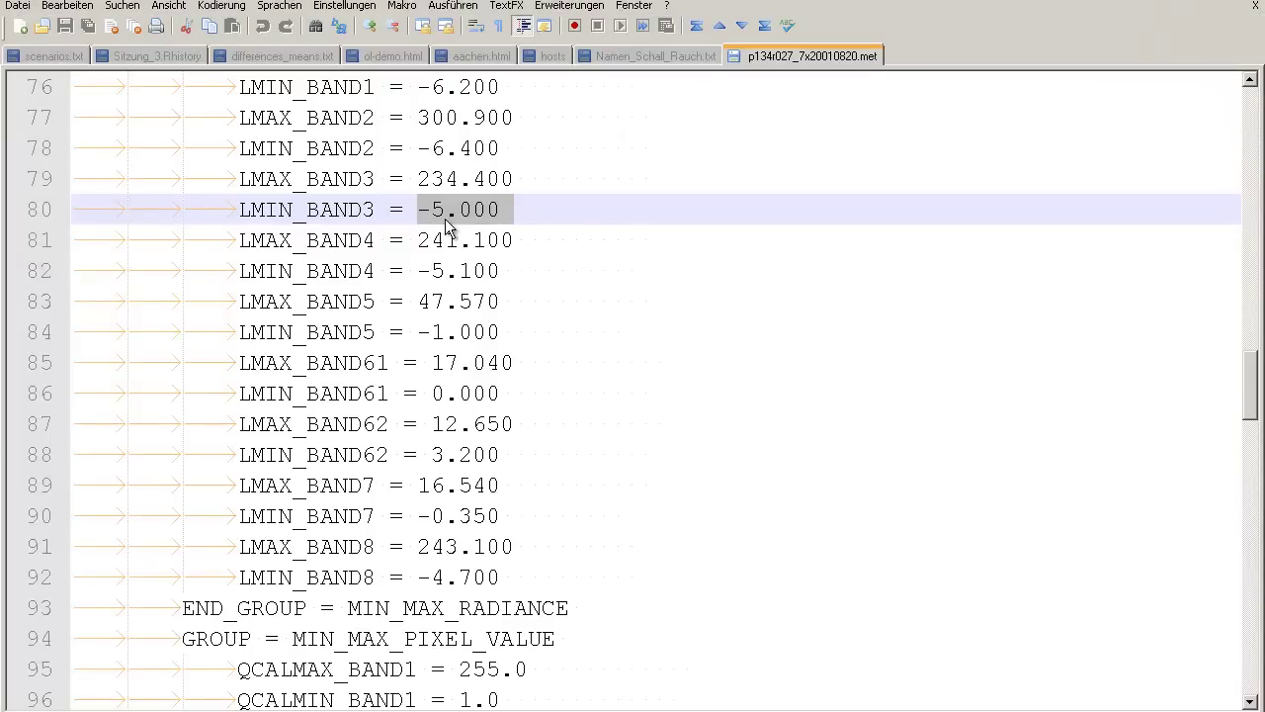
left_click_drag(419, 240, 514, 241)
left_click_drag(419, 179, 518, 186)
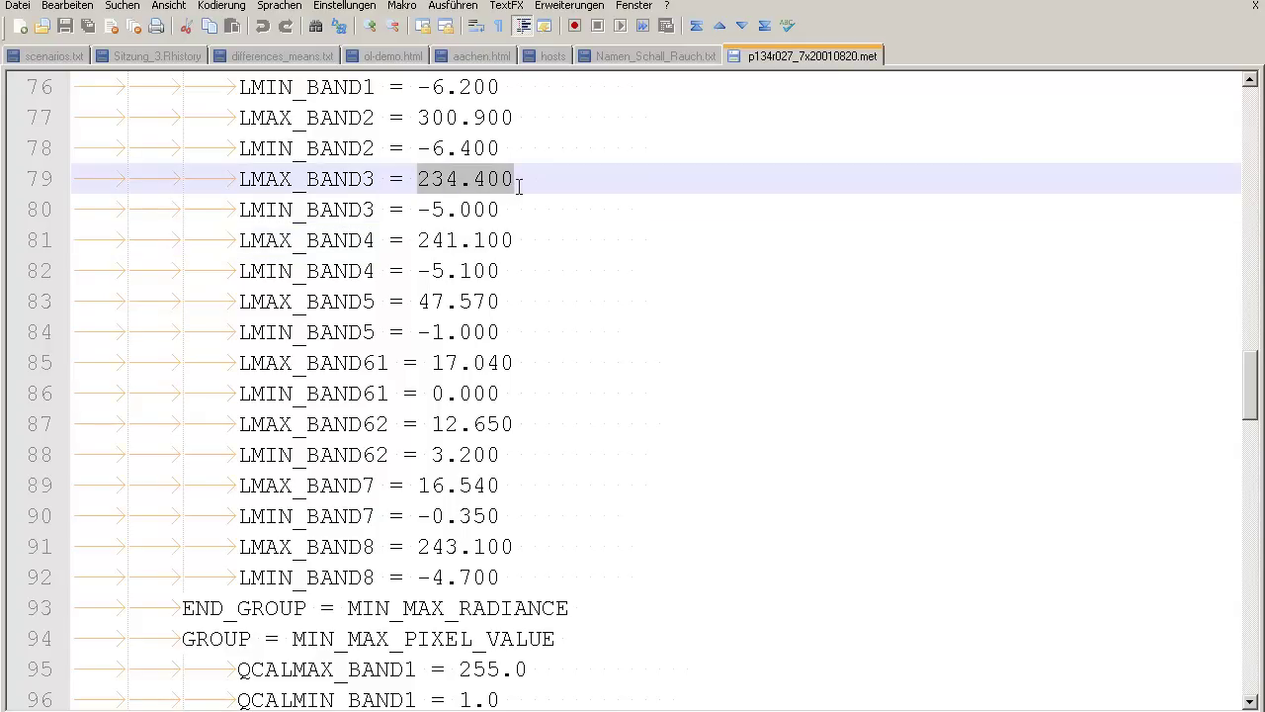
key("ctrl+c")
key("alt+Tab")
left_click(461, 589)
key("ctrl+v")
- Copy the LMIN_BAND3 value -5.000 from the metadata file, building the expression ( 234.400 - -5.000 ) / ( in the function definition
key("alt+Tab")
left_click_drag(419, 210, 528, 210)
key("alt+Tab")
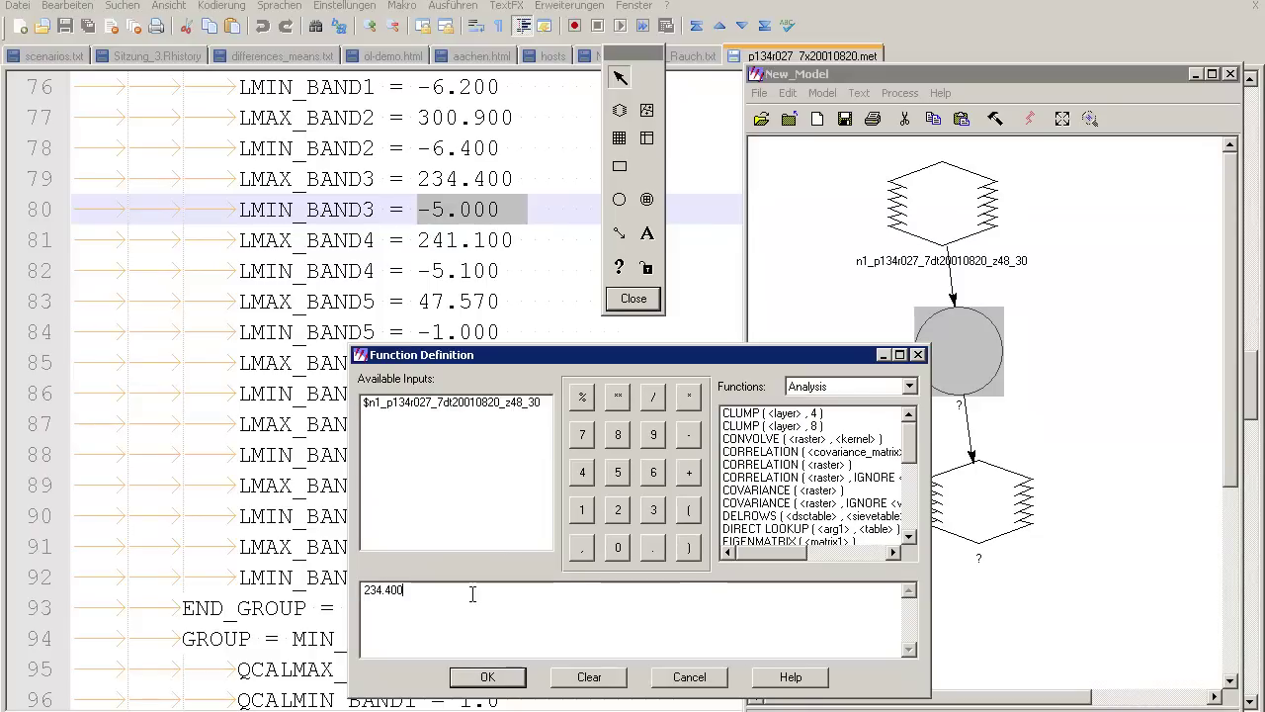
key("ctrl+v")
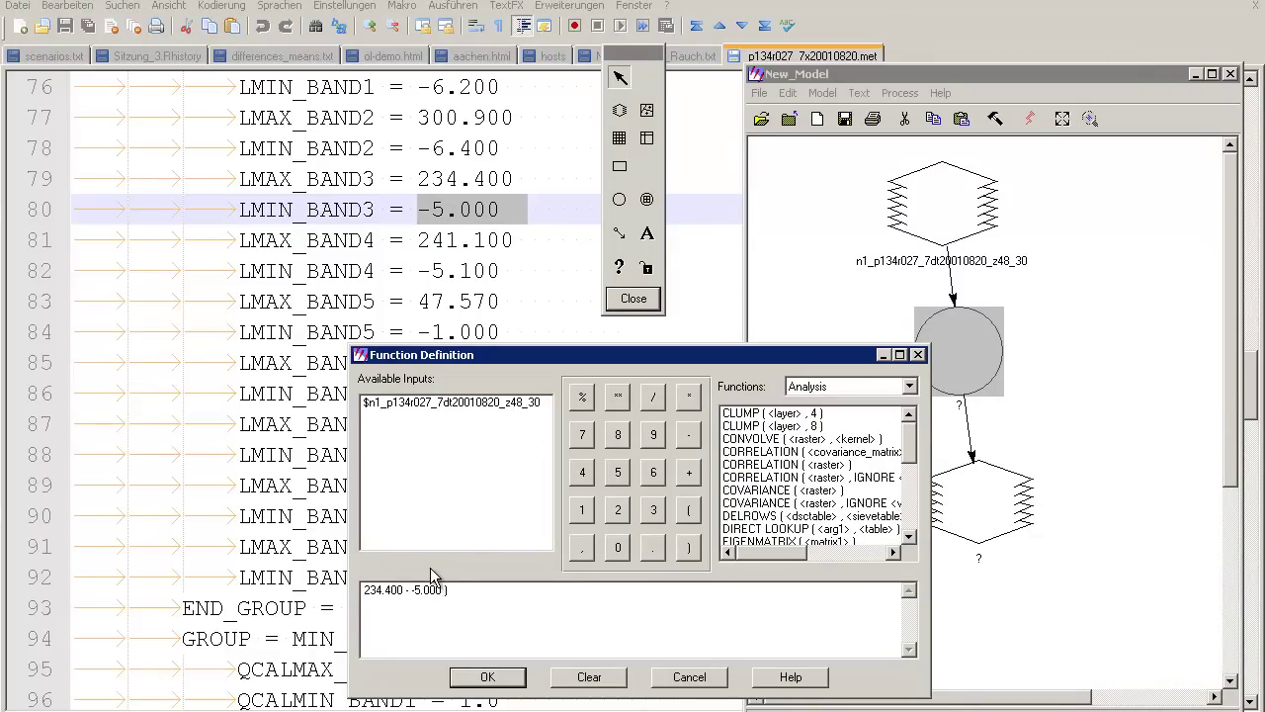
type("( / (")
- Check the radiance equation's divisor and look up the QCALMAX_BAND3 and QCALMIN_BAND3 values in the metadata file
key("alt+Tab")
key("Tab")
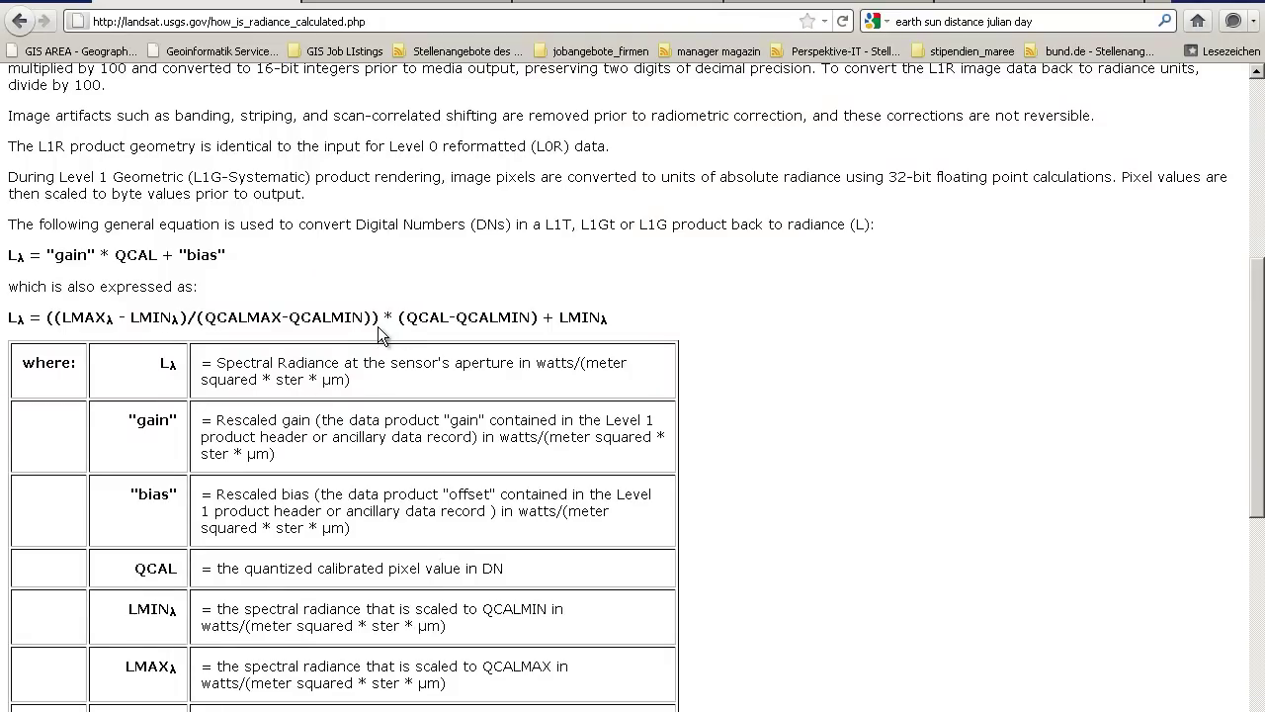
key("alt+Tab")
key("alt+Tab")
key("Tab")
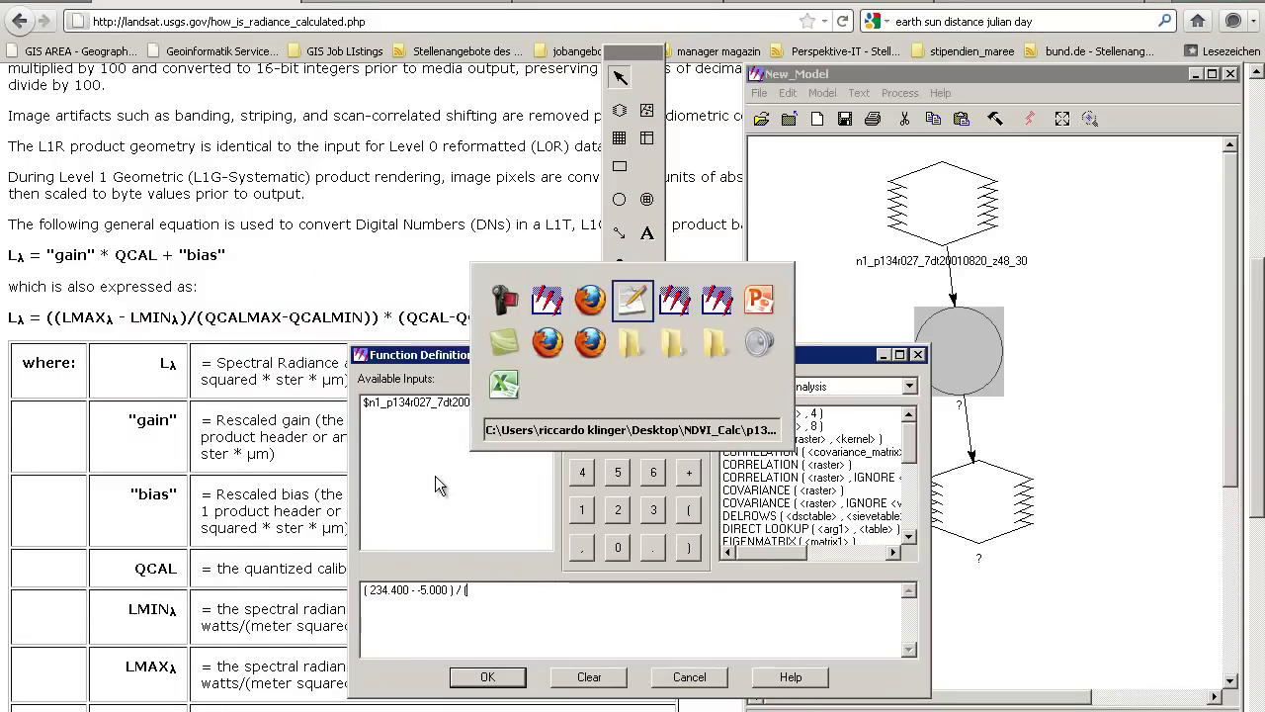
scroll(689, 480, "down", 4)
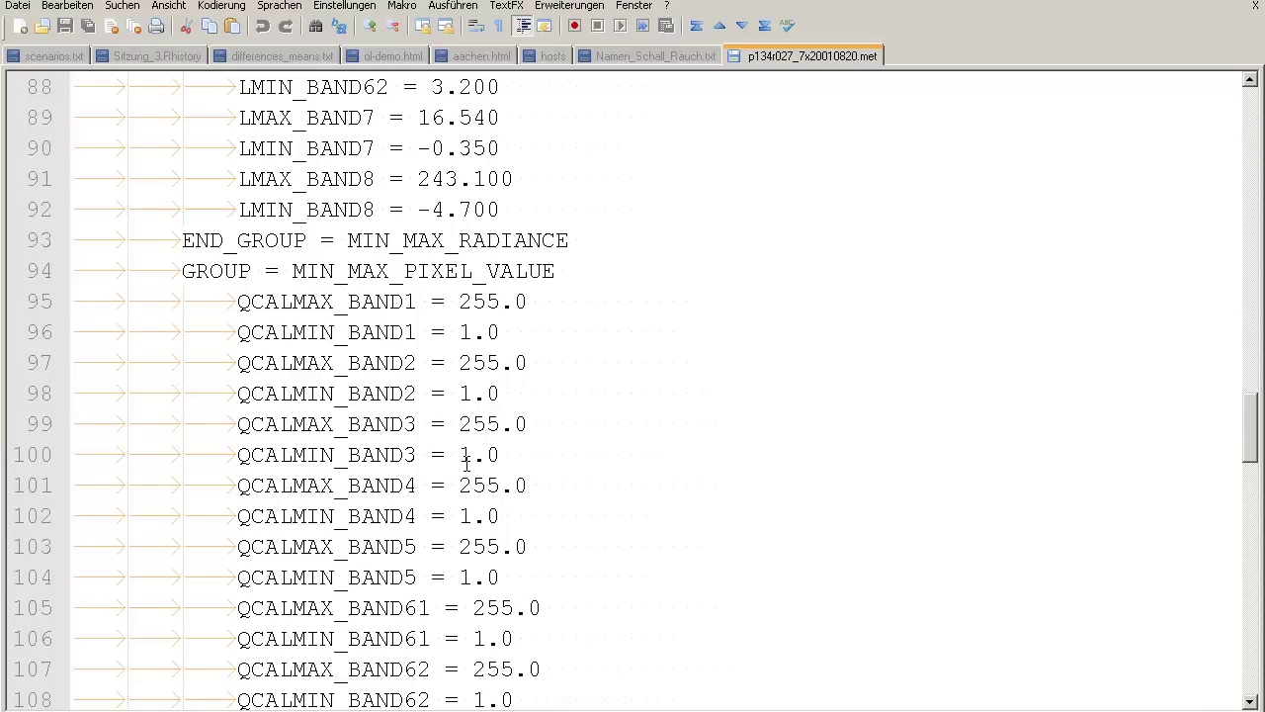
left_click_drag(456, 426, 543, 426)
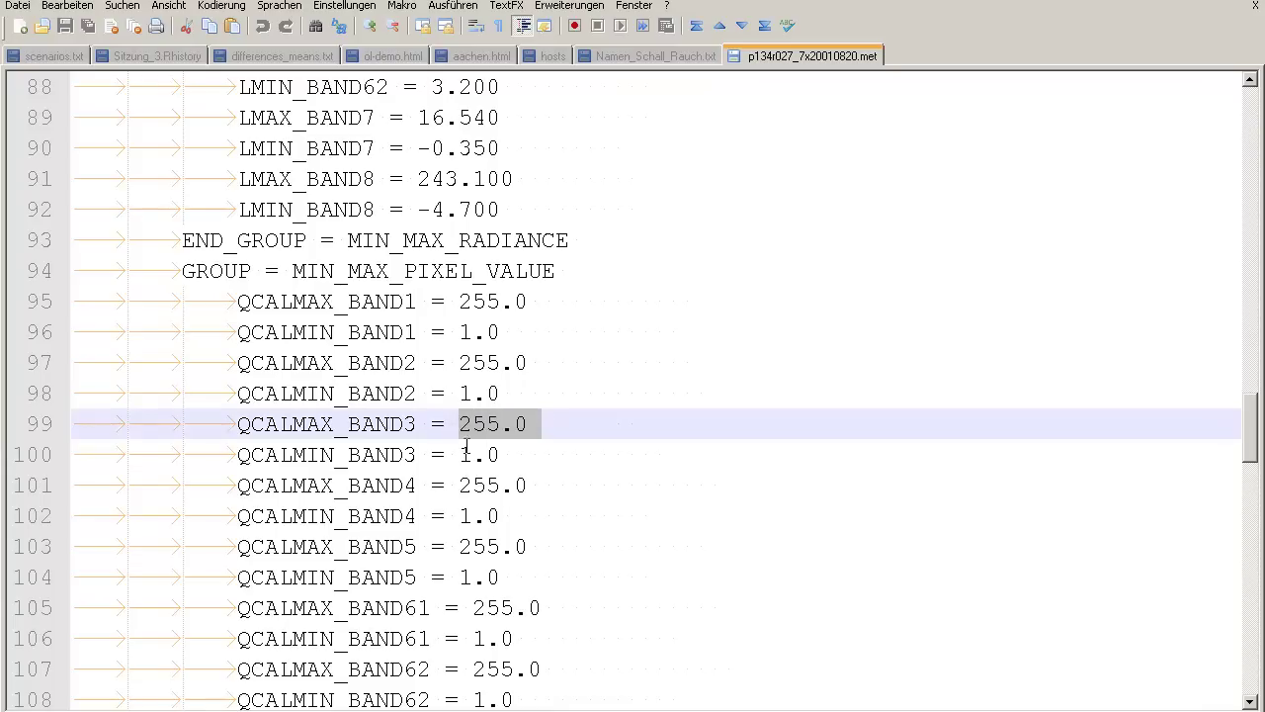
left_click_drag(459, 455, 502, 455)
key("End")
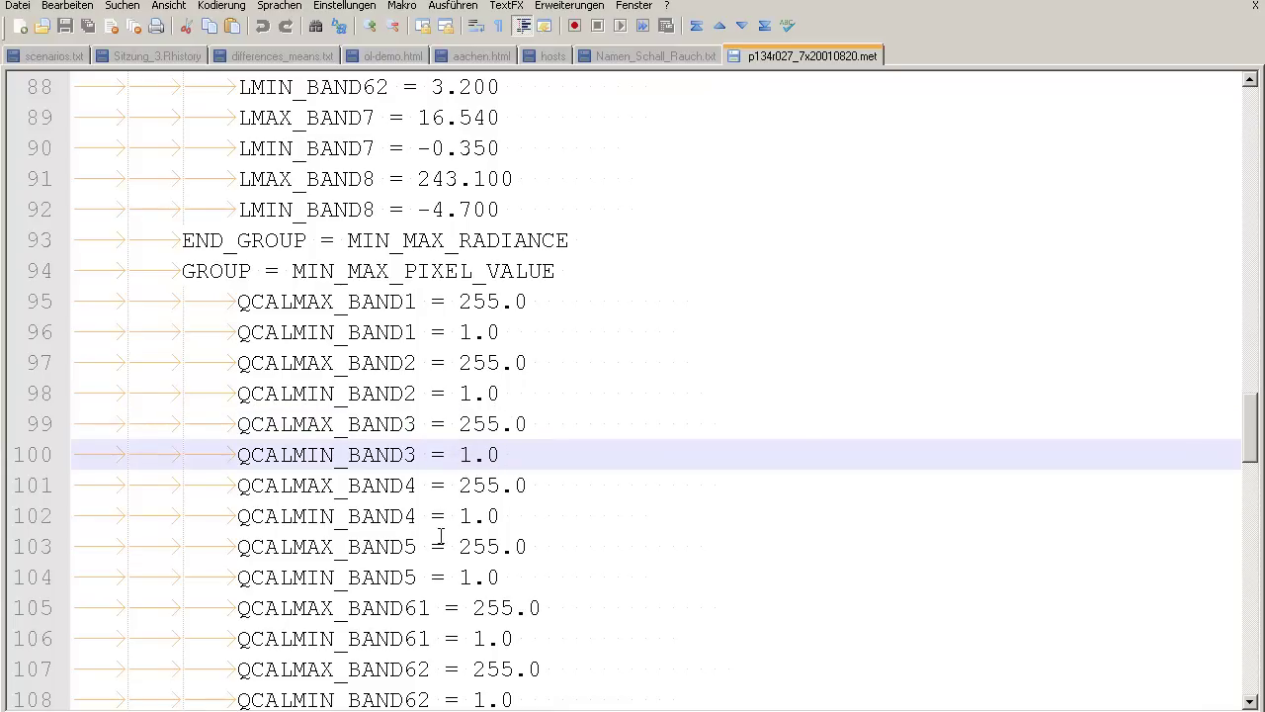
- Extend the function's expression with the divisor ( 255 - 1 ) and the factor ( $n1_p134r027_7dt20010820_z48_30 - 1 ), followed by a plus sign
key("alt+Tab")
key("alt+Tab")
key("alt+shift+Tab")
key("alt+Tab")
key("alt+Tab")
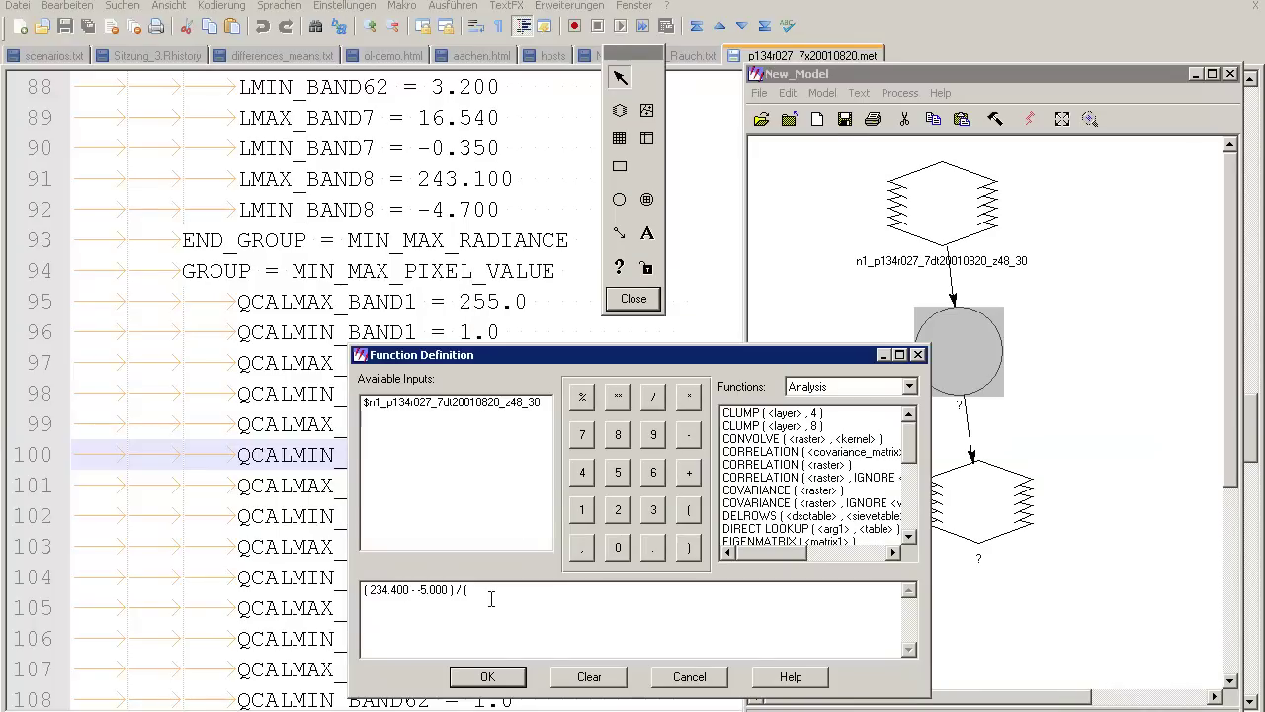
type("255-1")
key("BackSpace")
type(") * (")
double_click(442, 404)
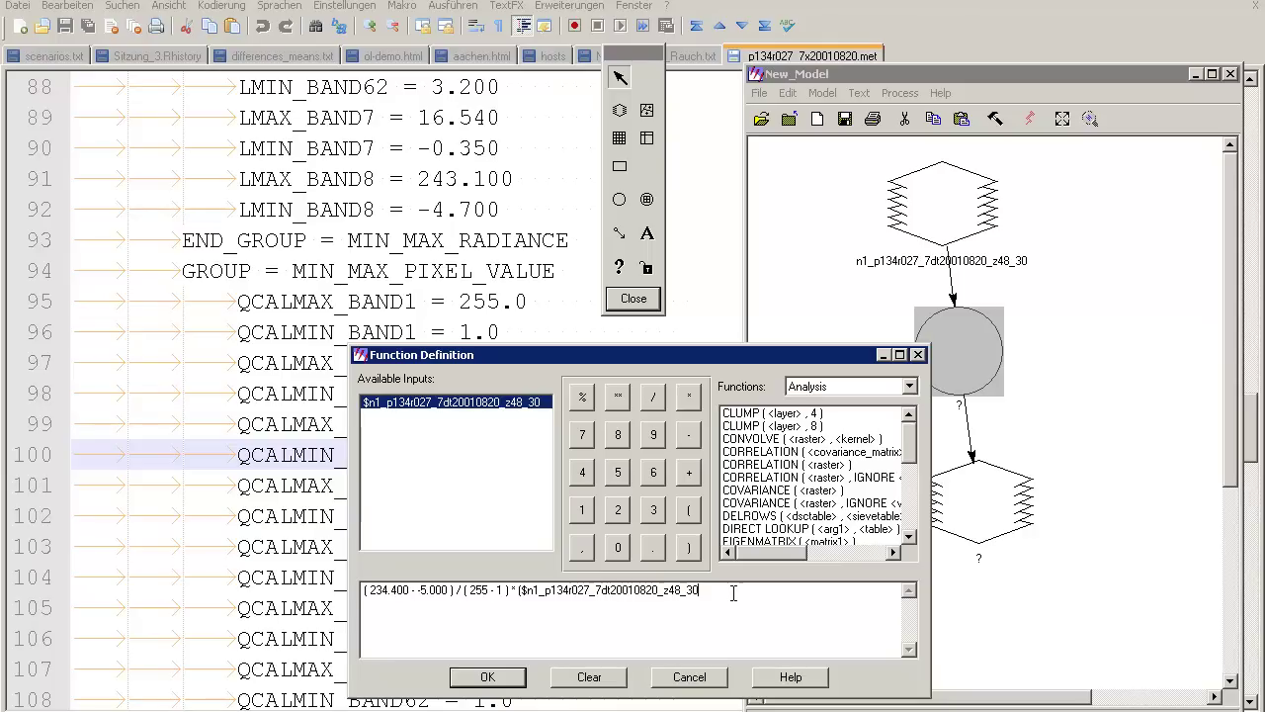
type("- 1 ) +")
- Finish the expression by adding the LMIN_BAND3 value -5.000 in parentheses and accept the function definition
key("alt+Tab")
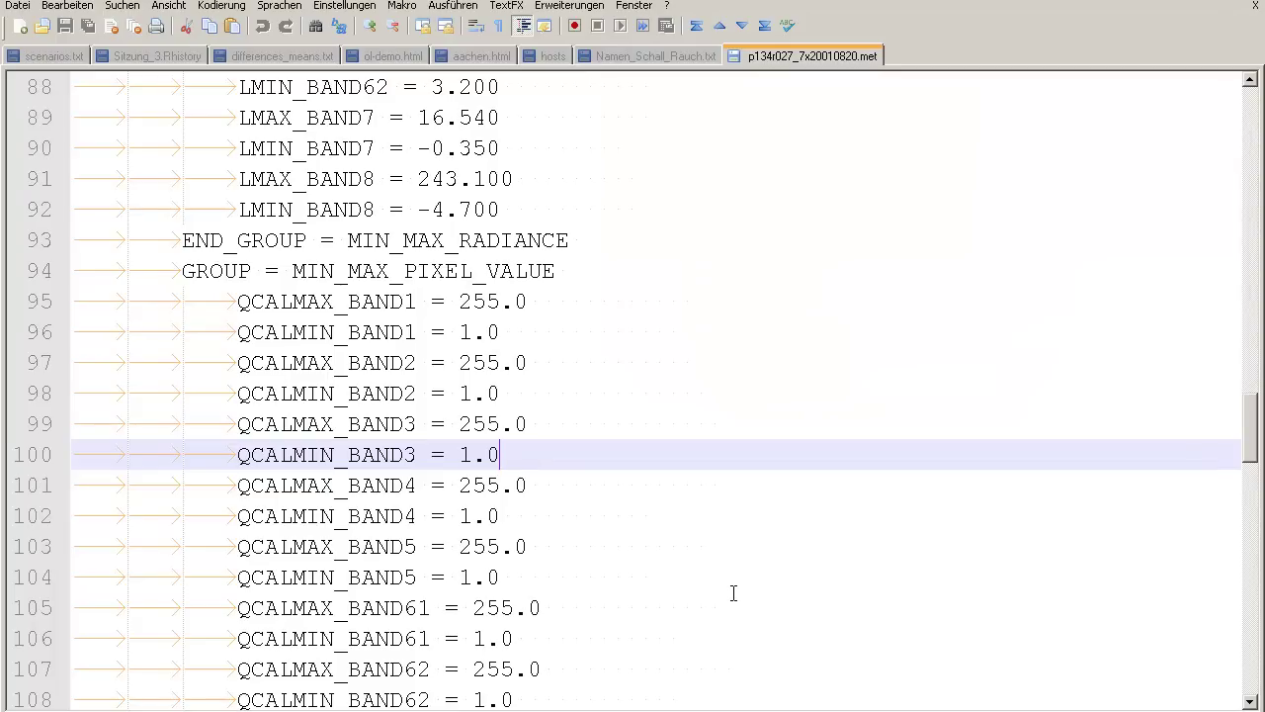
scroll(561, 331, "up", 16)
scroll(583, 366, "down", 10)
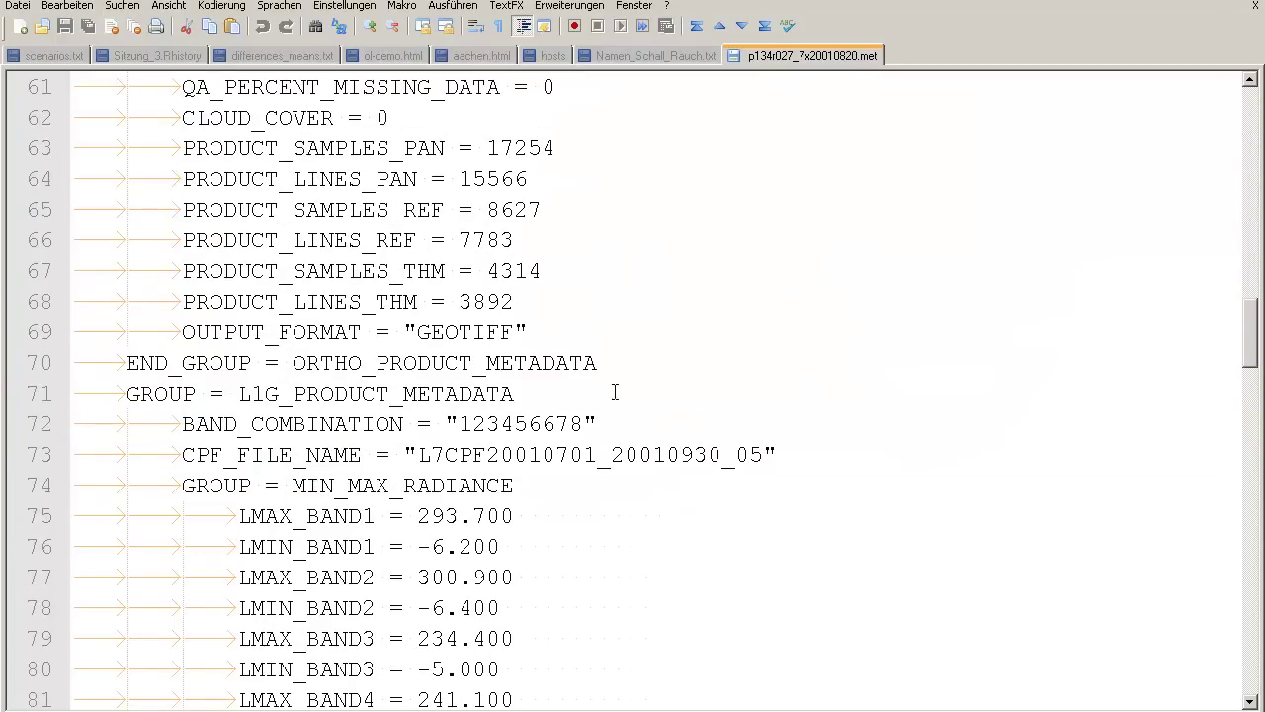
key("alt+Tab")
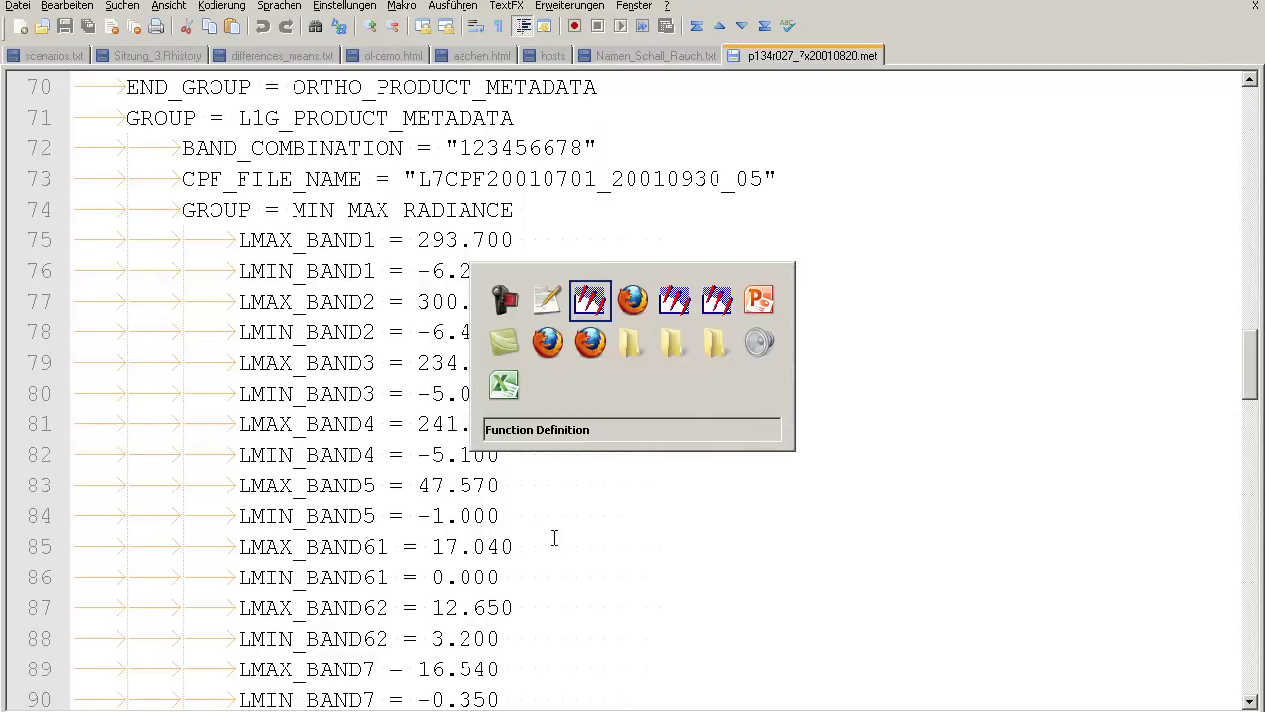
left_click_drag(417, 591, 453, 591)
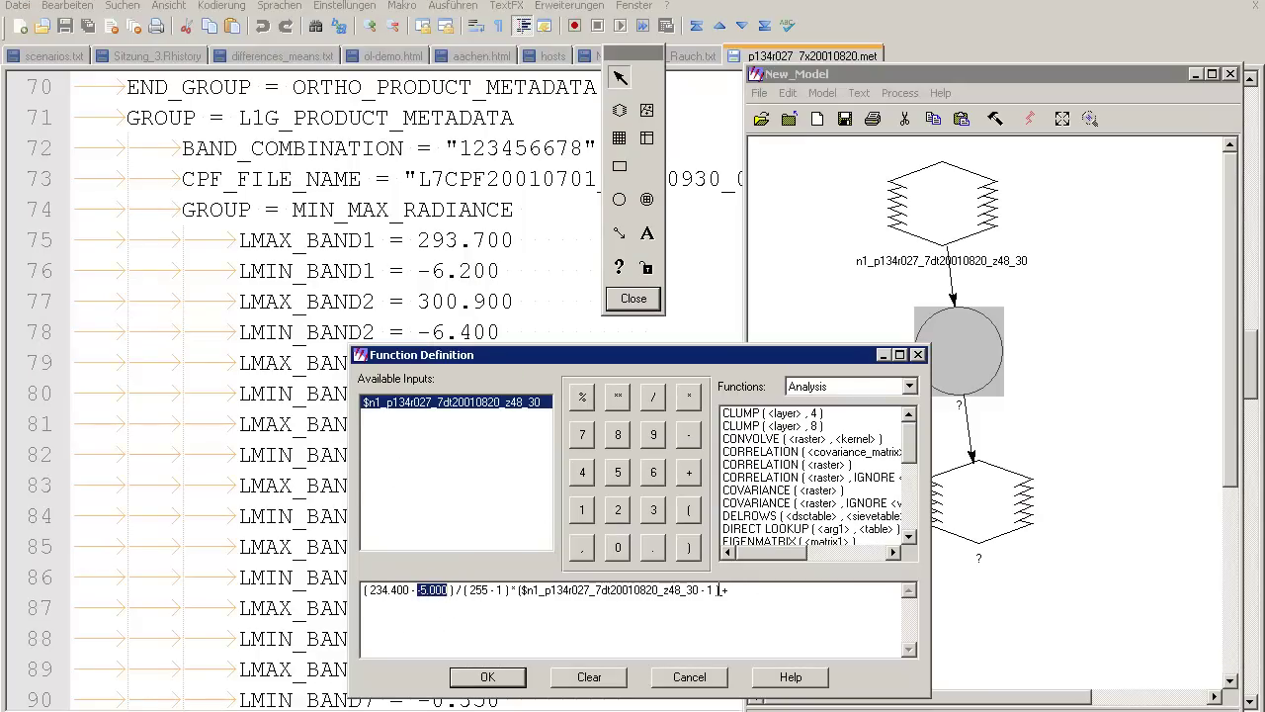
key("End")
type("-5.000")
left_click(730, 590)
type("(")
type(" )")
left_click(488, 677)
- Align the output raster below the function circle and set its output file to rad_band3.img in the ndvi_calc folder
left_click(963, 523)
left_click_drag(963, 523, 947, 527)
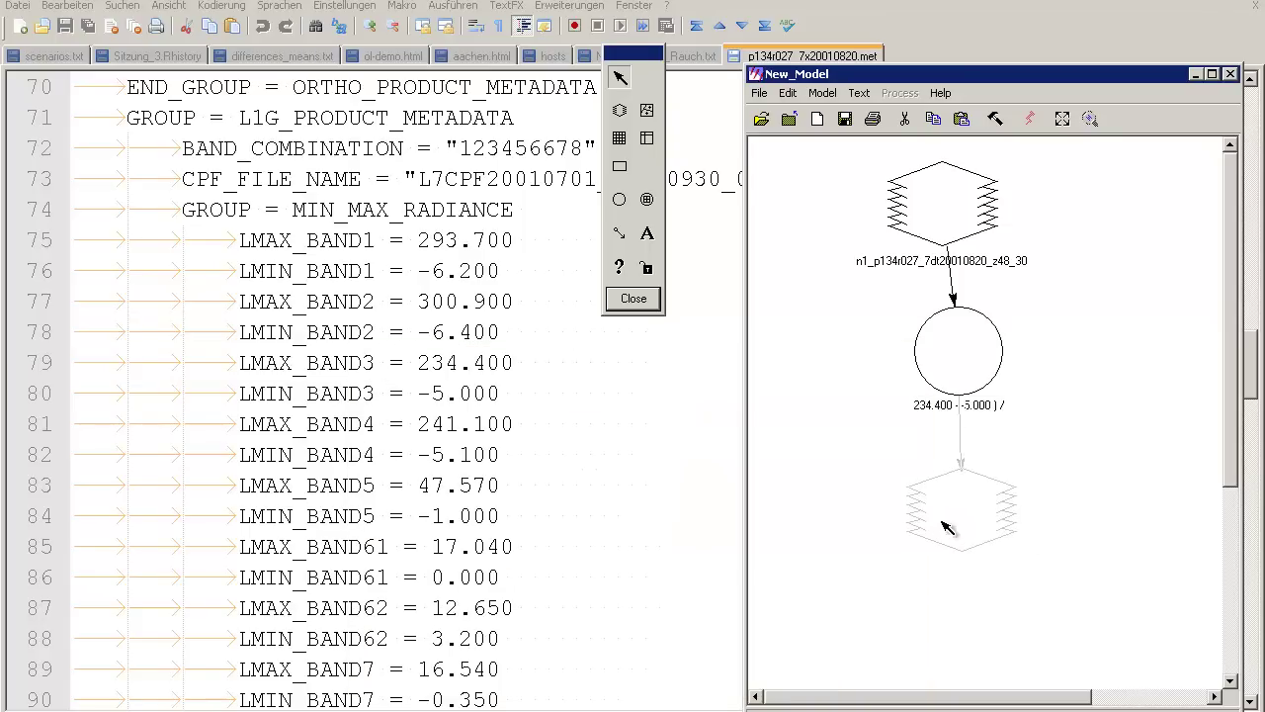
double_click(949, 524)
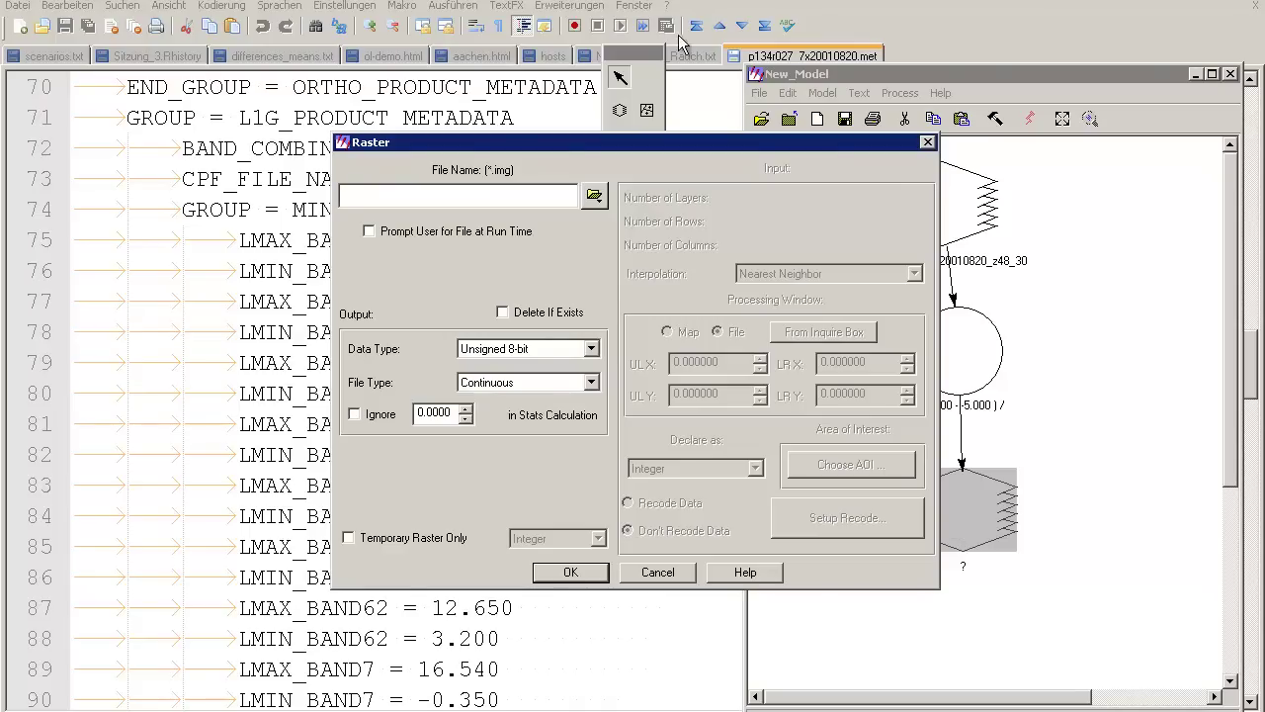
left_click(594, 198)
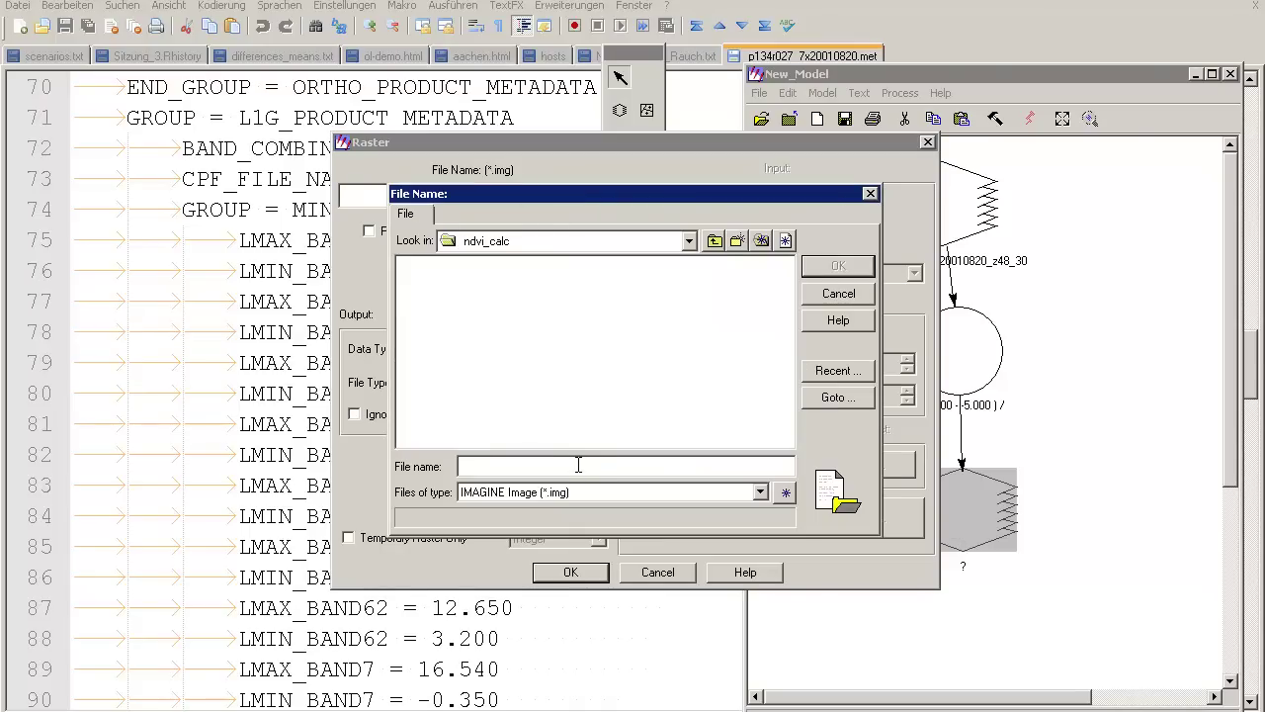
type("rad_band3.img")
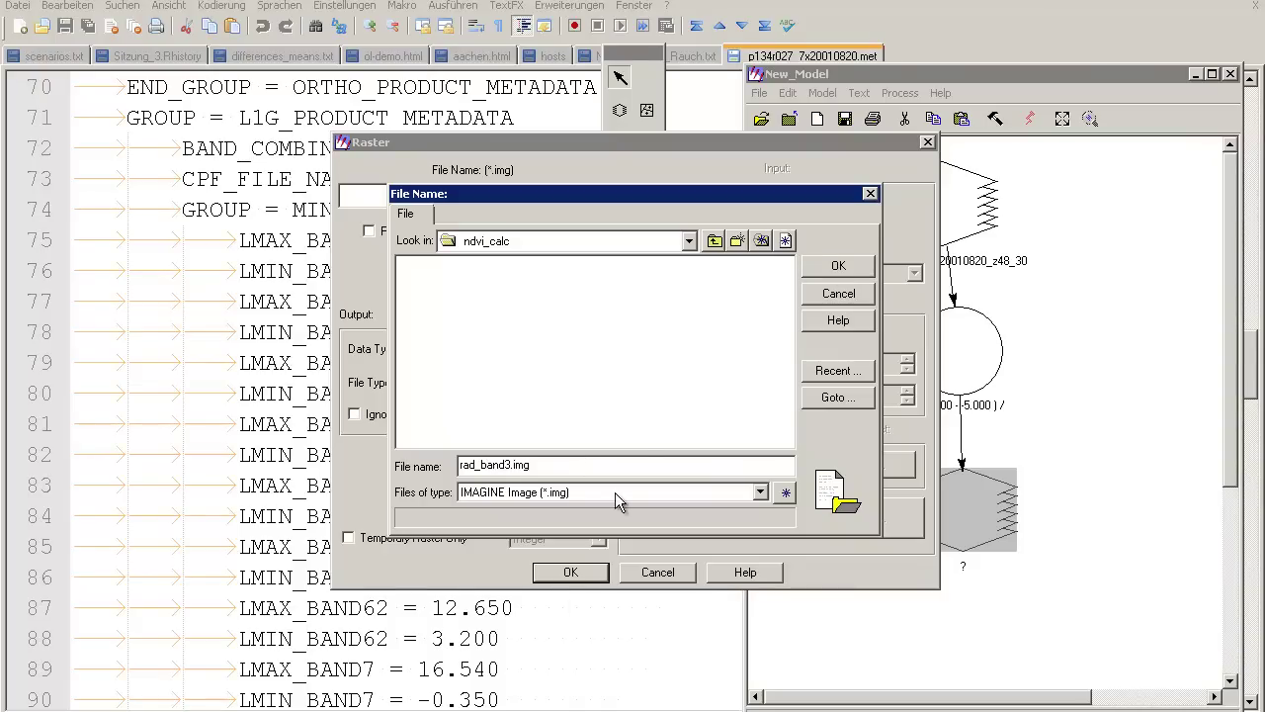
left_click(839, 267)
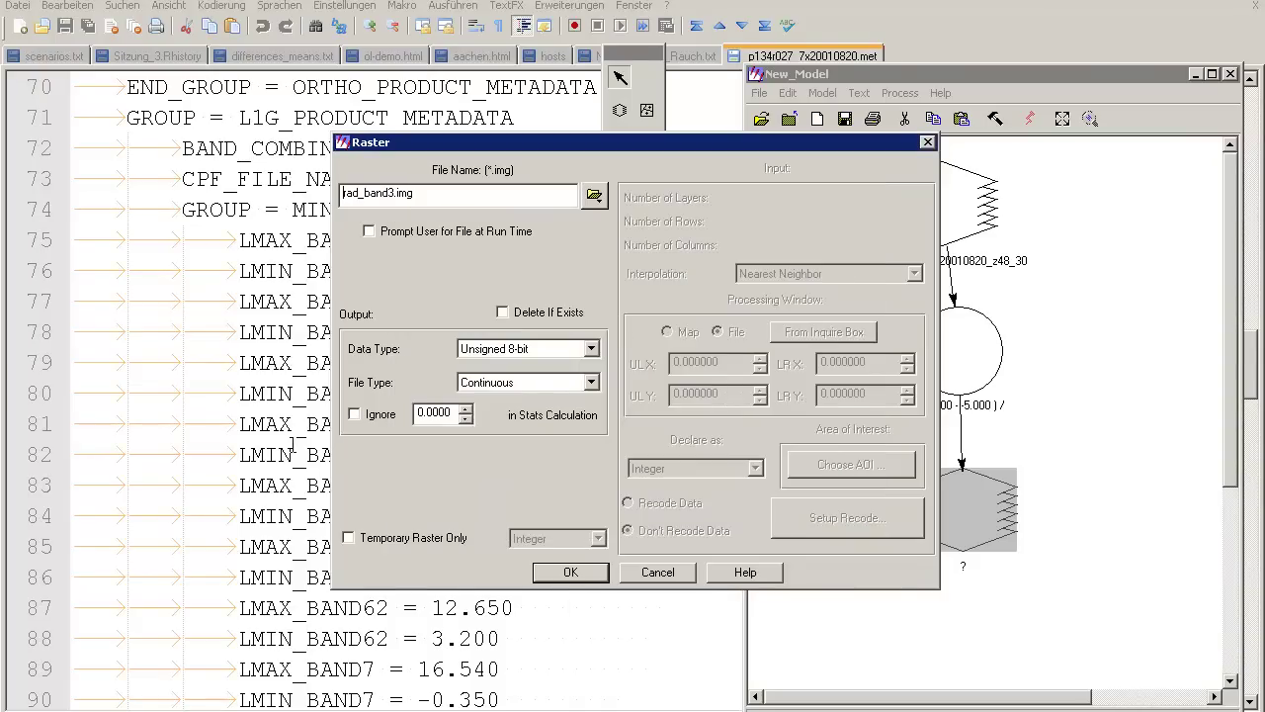
- Set the output raster's data type to Float Single, accept the raster settings and run the model
left_click(543, 353)
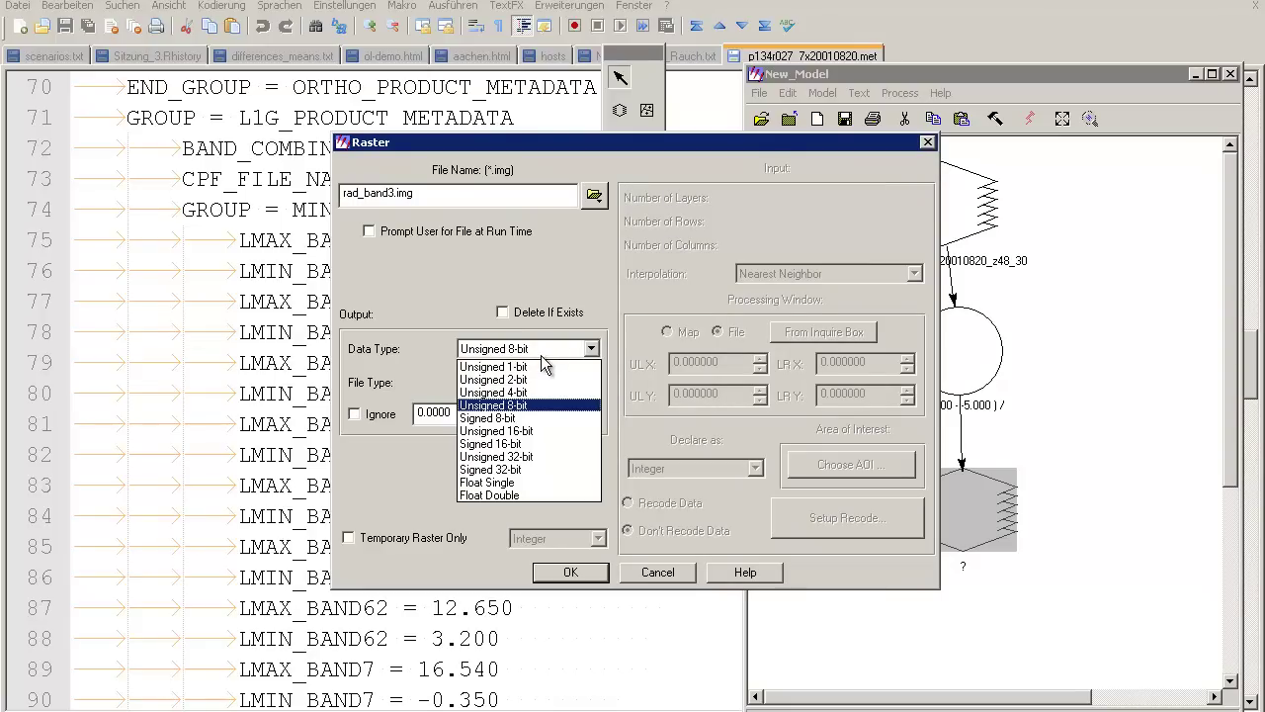
left_click(556, 481)
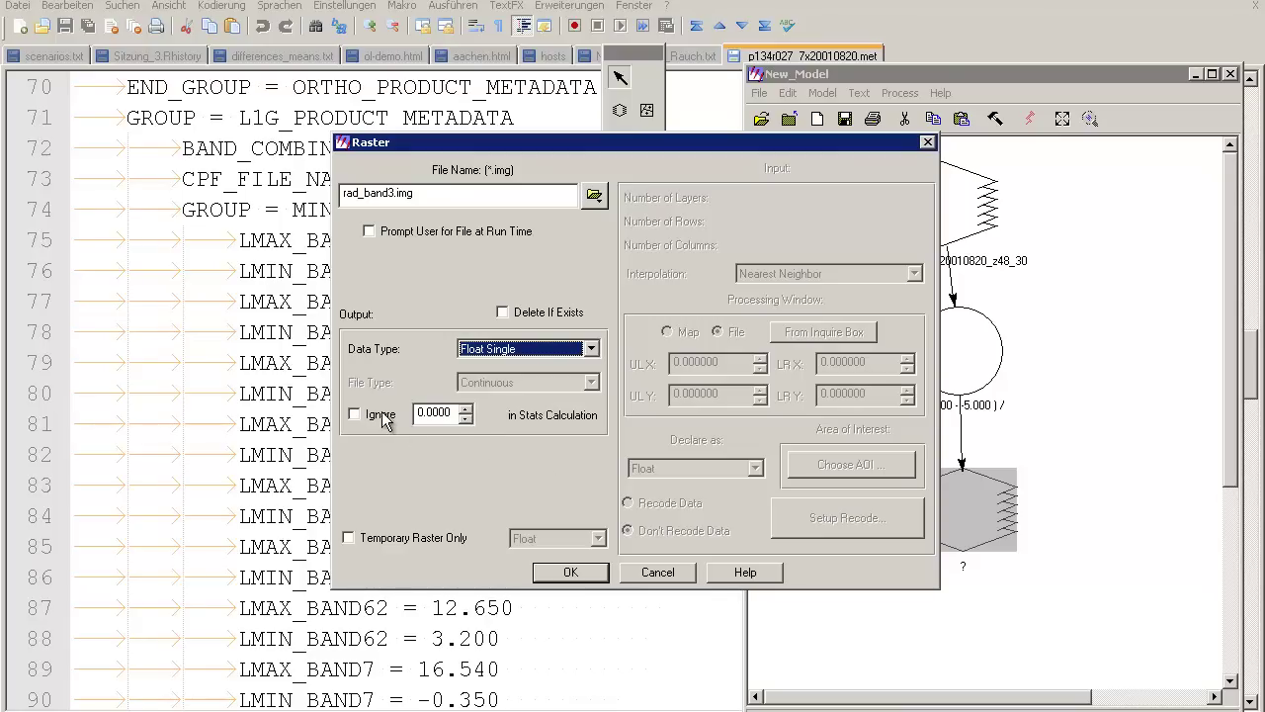
left_click(567, 572)
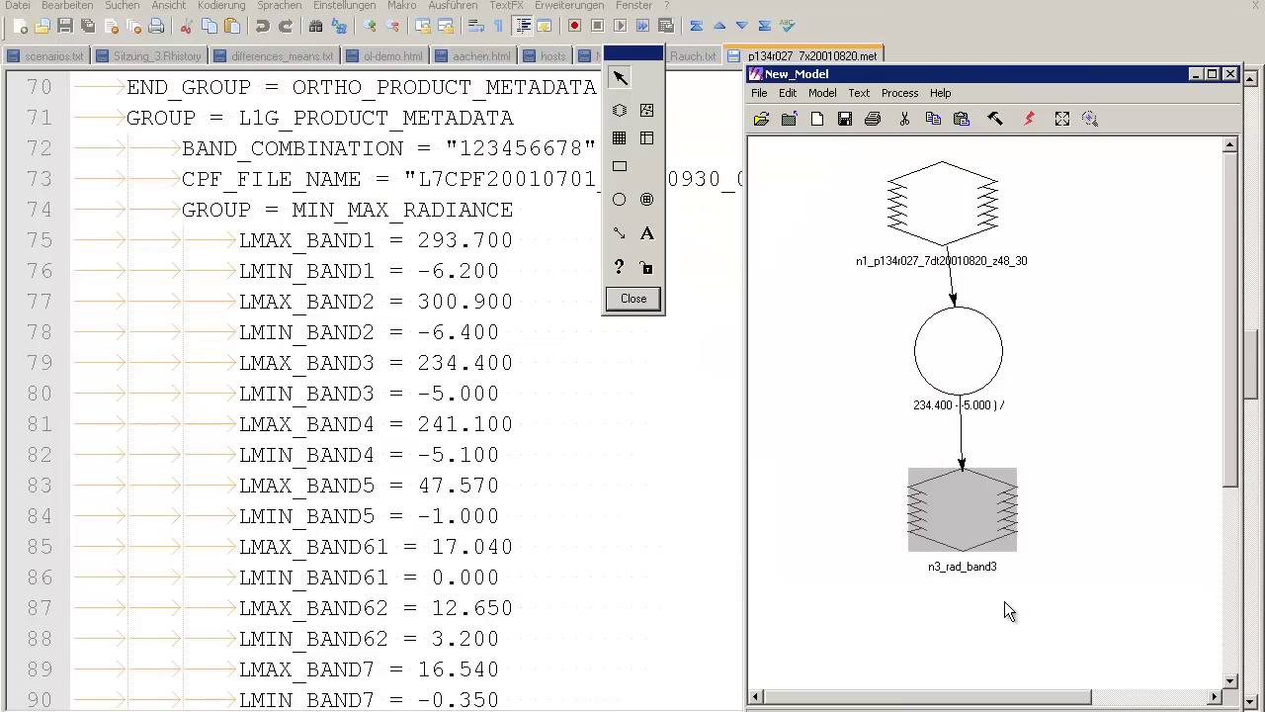
left_click(1032, 121)
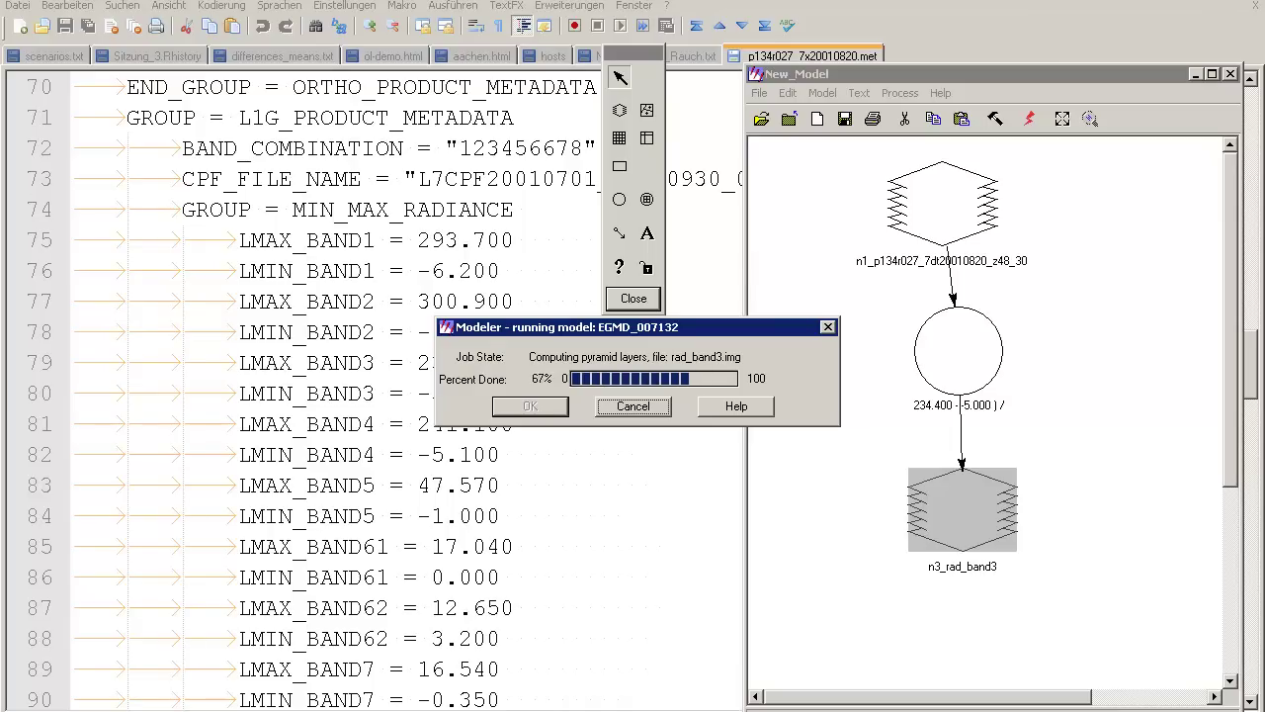
- Load rad_band3.img from the NDVI_Calc folder into a new viewer and fit the image to the window
left_click(242, 704)
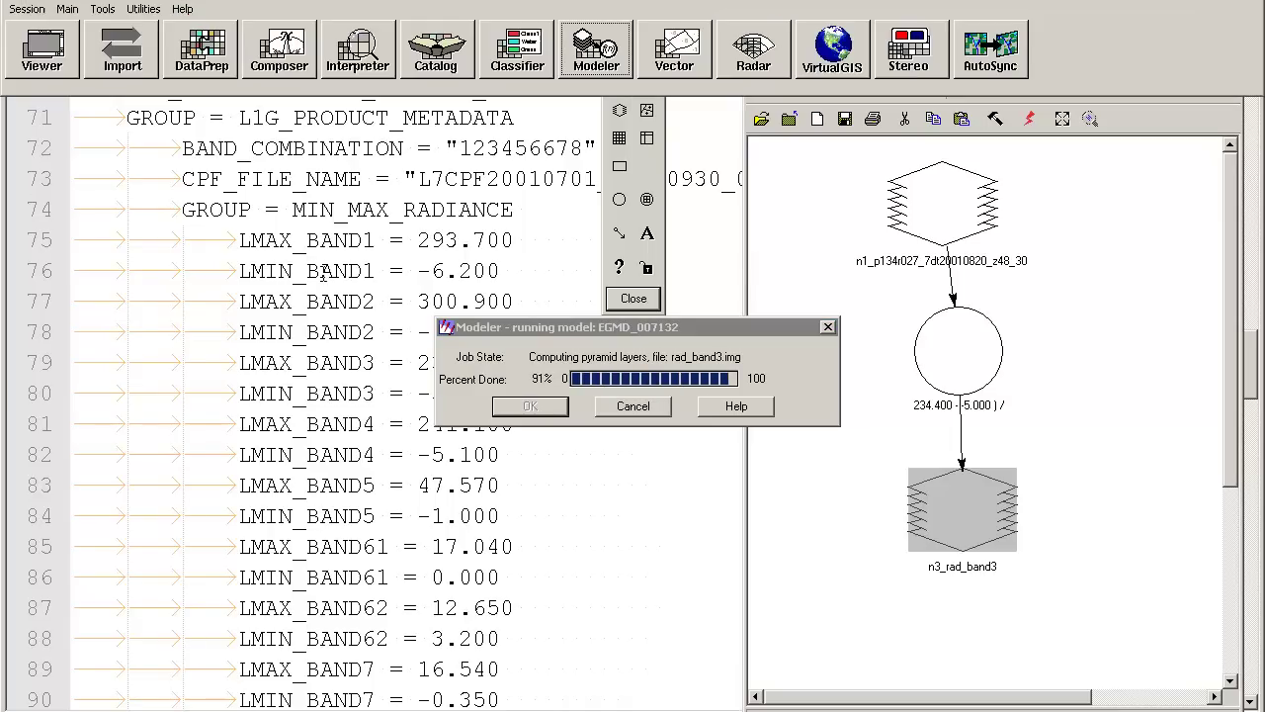
left_click(42, 49)
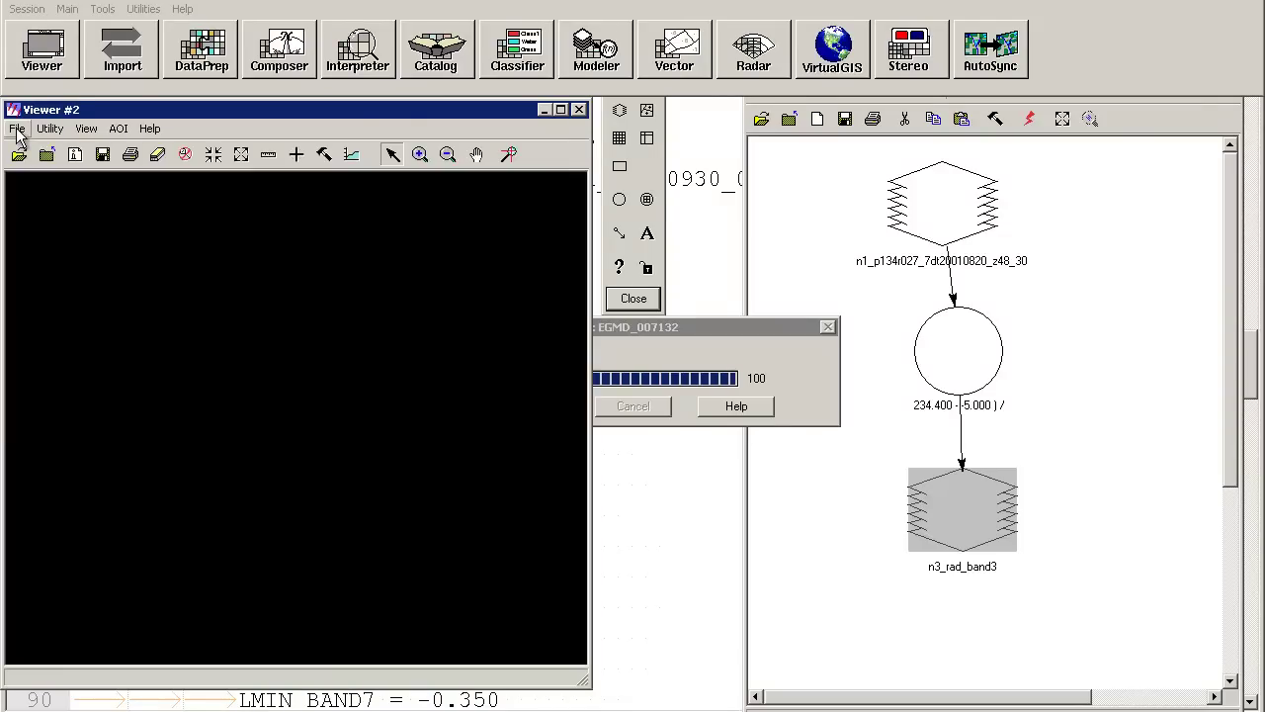
left_click(17, 130)
mouse_move(43, 166)
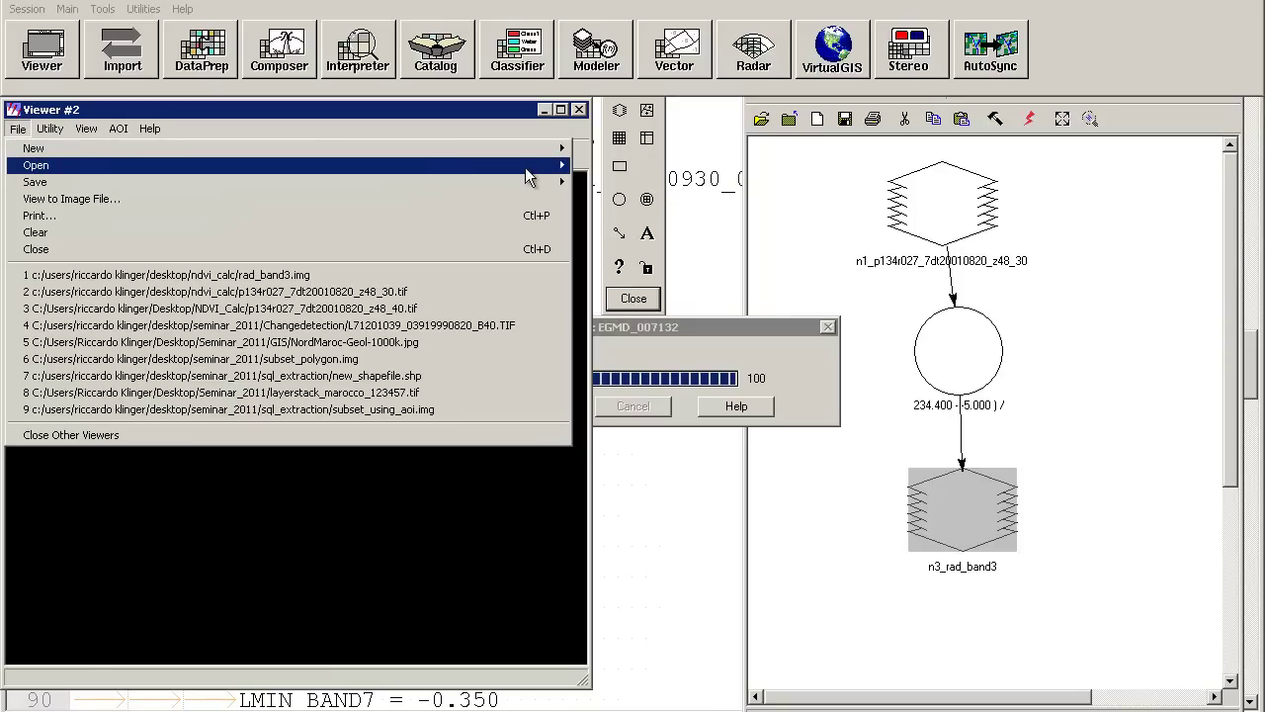
left_click(633, 183)
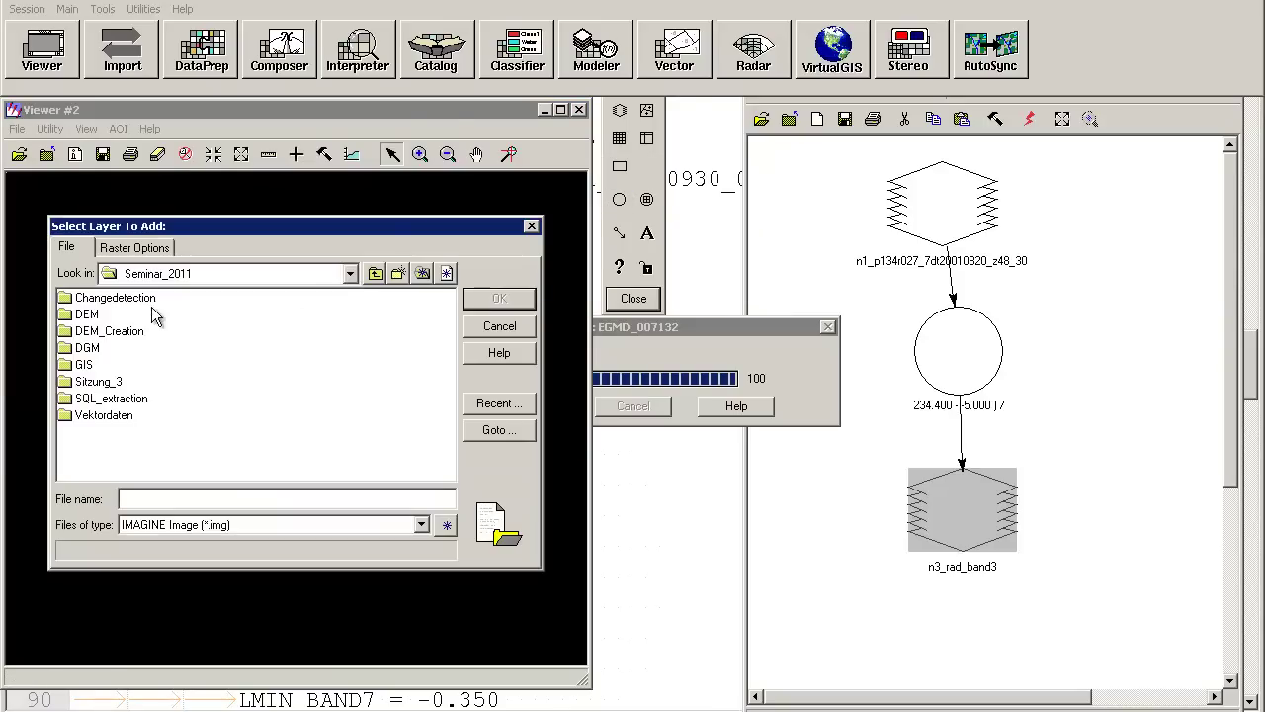
left_click(378, 274)
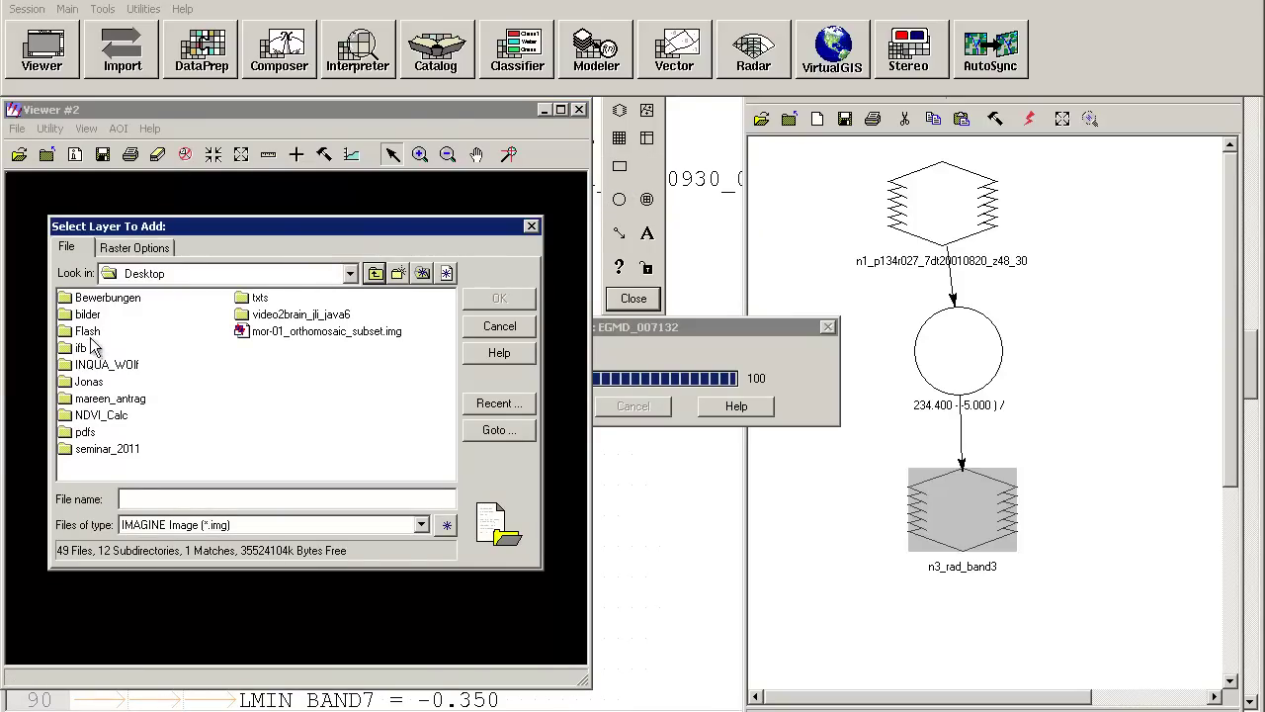
left_click(119, 419)
double_click(118, 419)
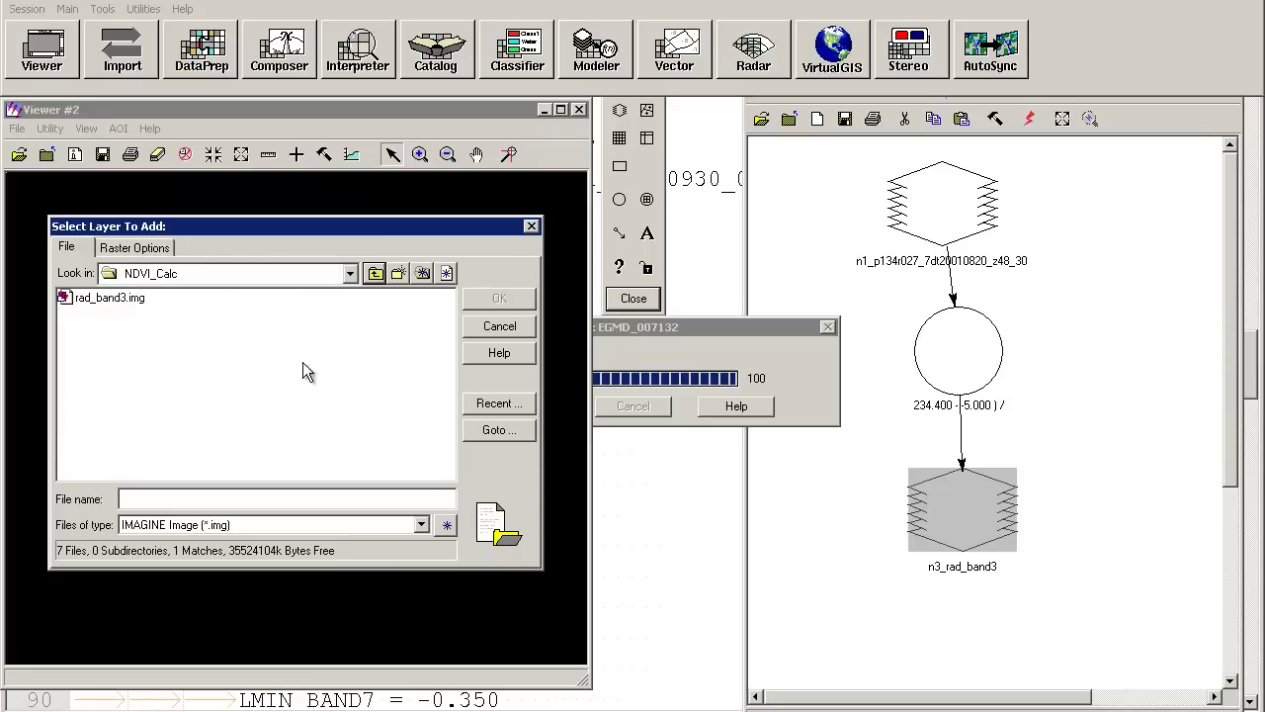
double_click(100, 298)
right_click(326, 428)
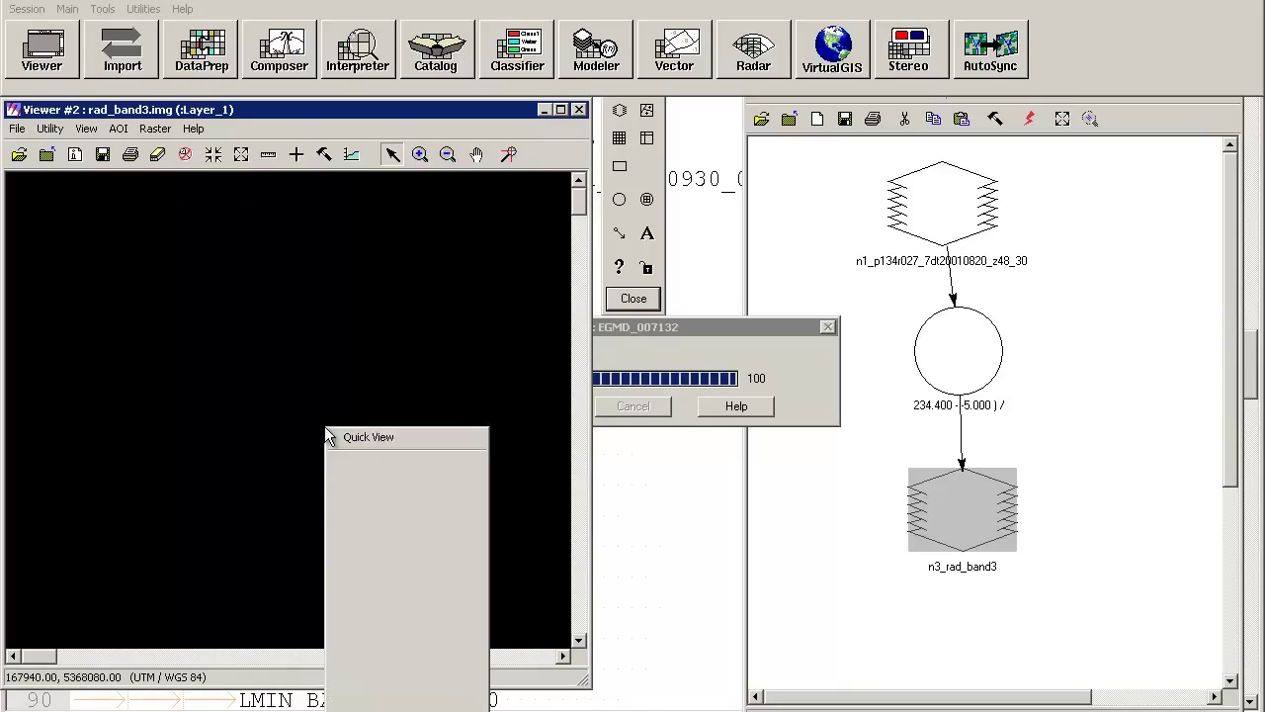
left_click(381, 554)
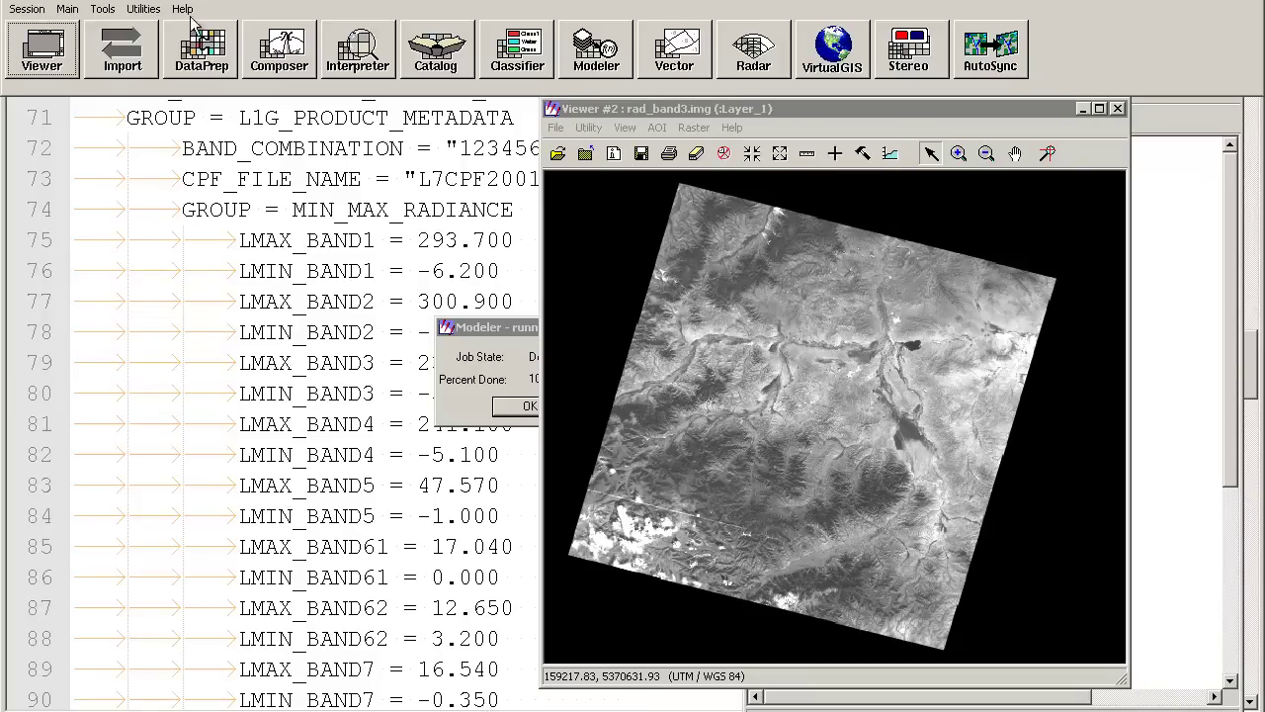
- Load the original band 3 TIFF p134r027_7dt20010820_z48_30.tif from the ndvi_calc folder into another new viewer
left_click(41, 48)
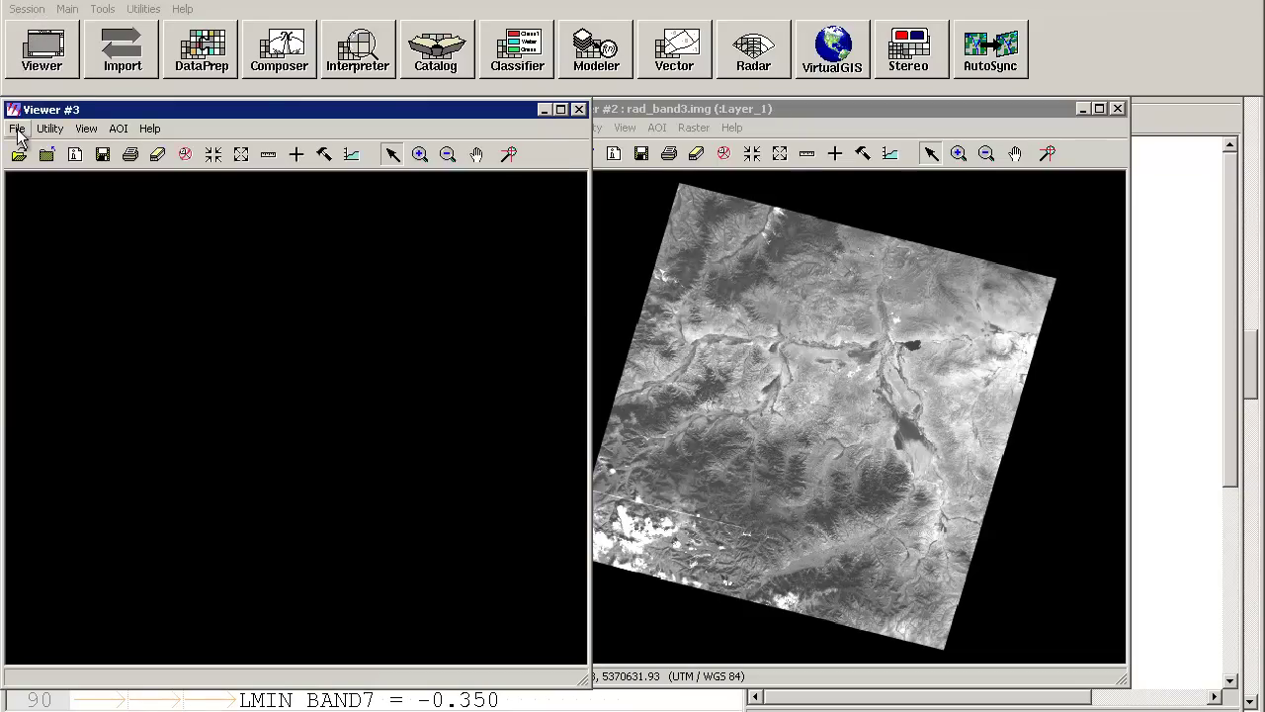
left_click(17, 129)
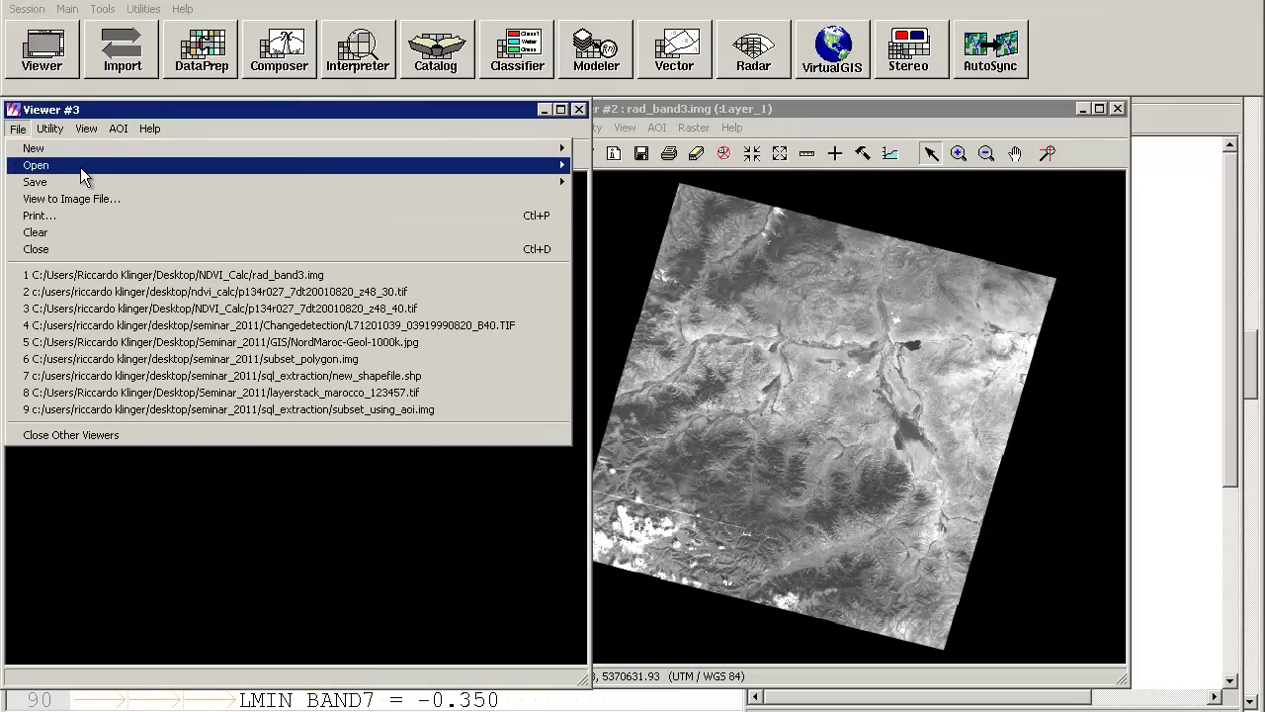
left_click(67, 129)
left_click(19, 154)
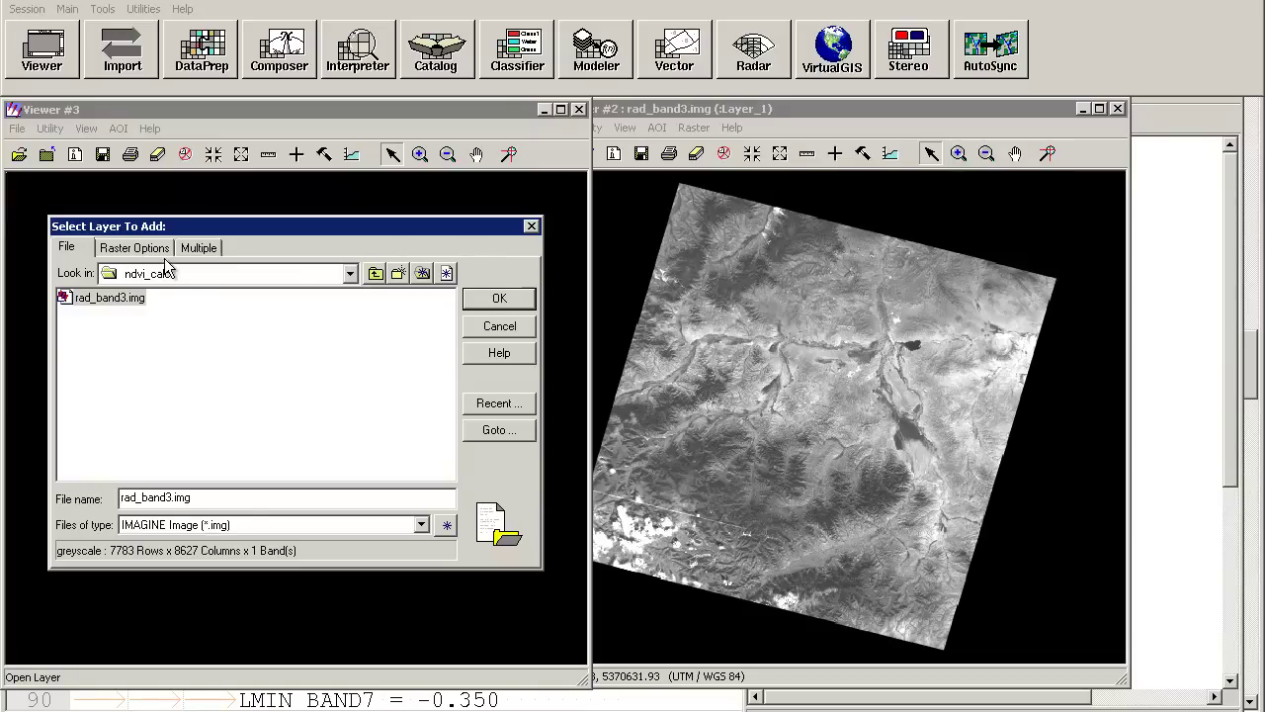
left_click(257, 525)
scroll(255, 520, "down", 3)
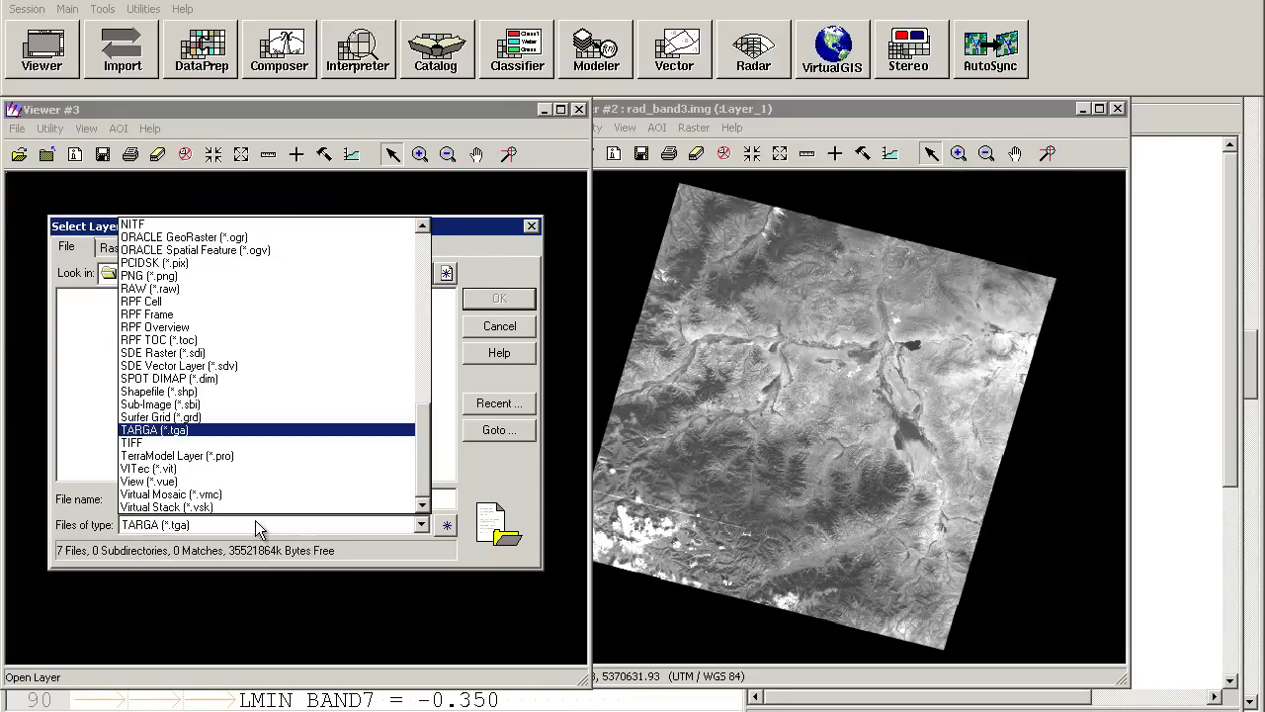
left_click(210, 442)
double_click(183, 297)
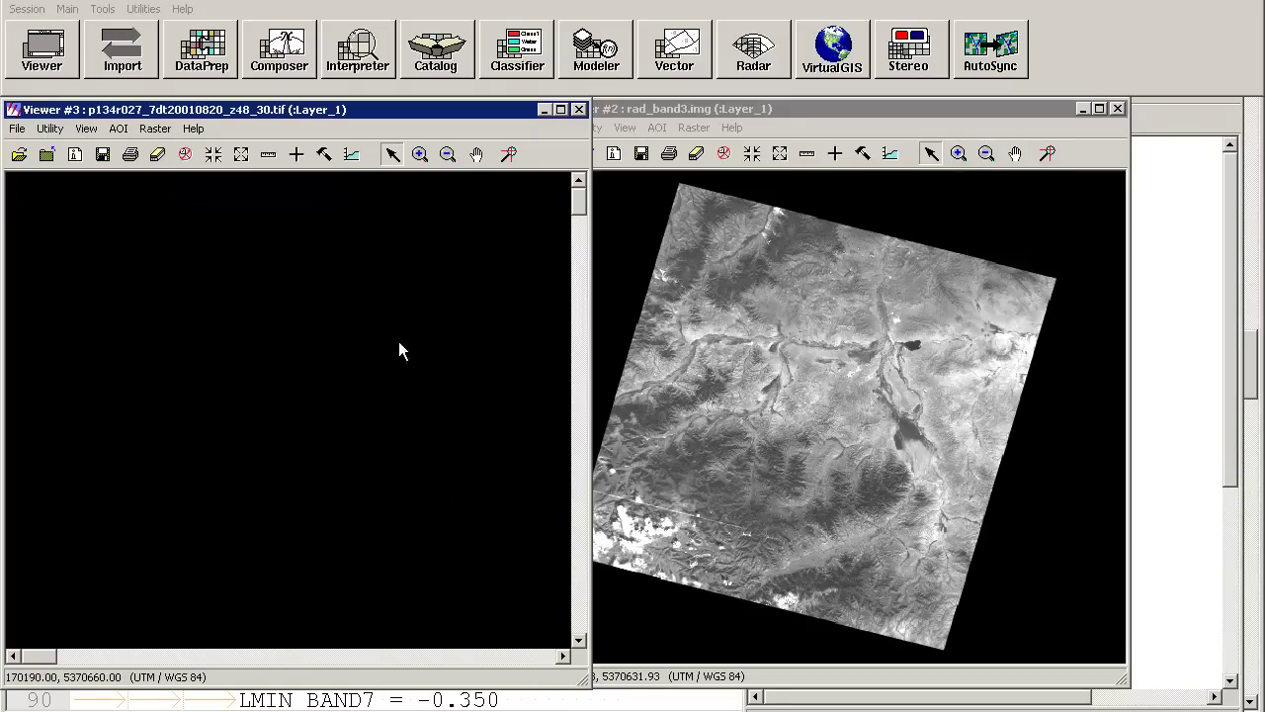
- Fit the original band 3 image to its viewer and inspect rad_band3.img pixel values near the lake with the inquire cursor
right_click(300, 435)
left_click(400, 554)
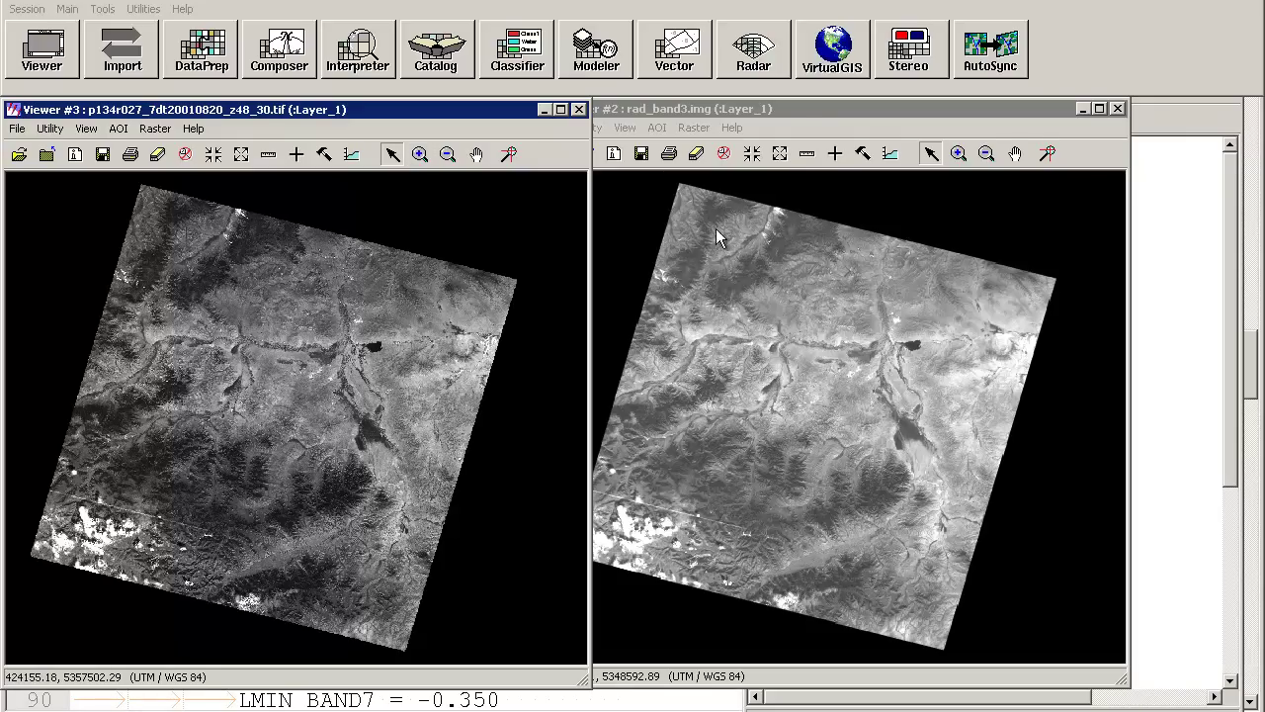
left_click(834, 112)
left_click(834, 153)
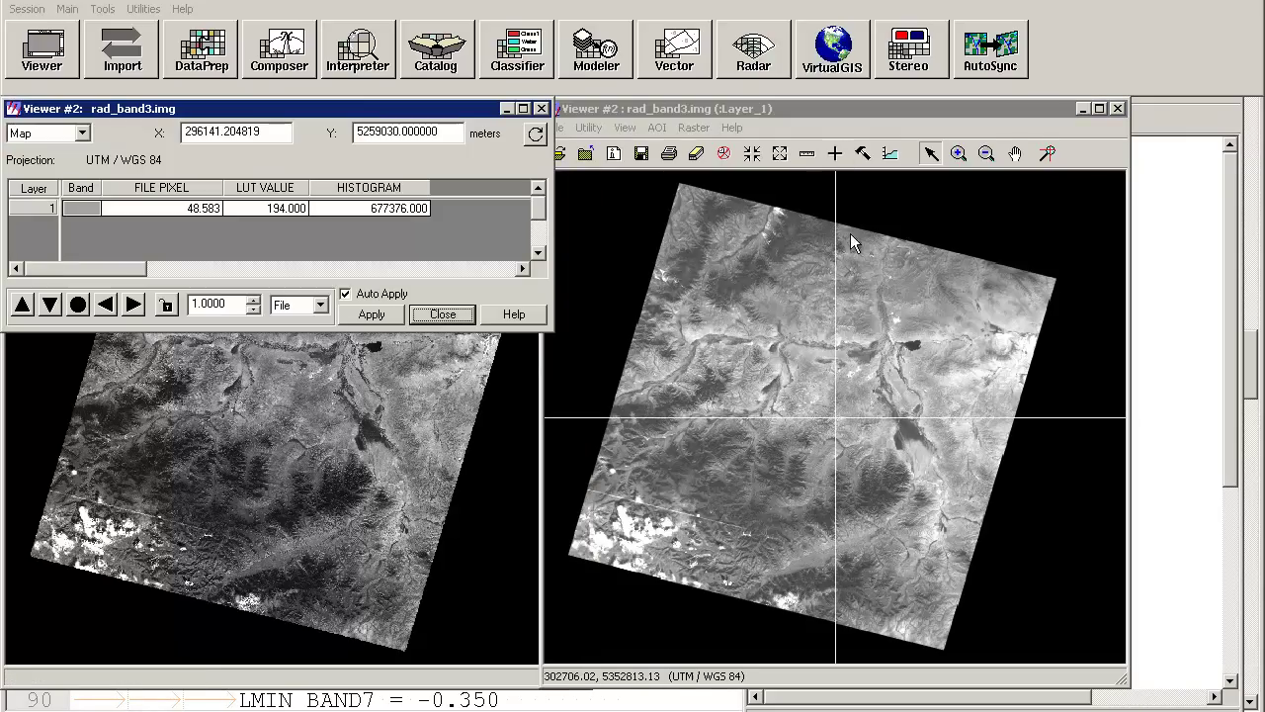
left_click_drag(836, 417, 906, 363)
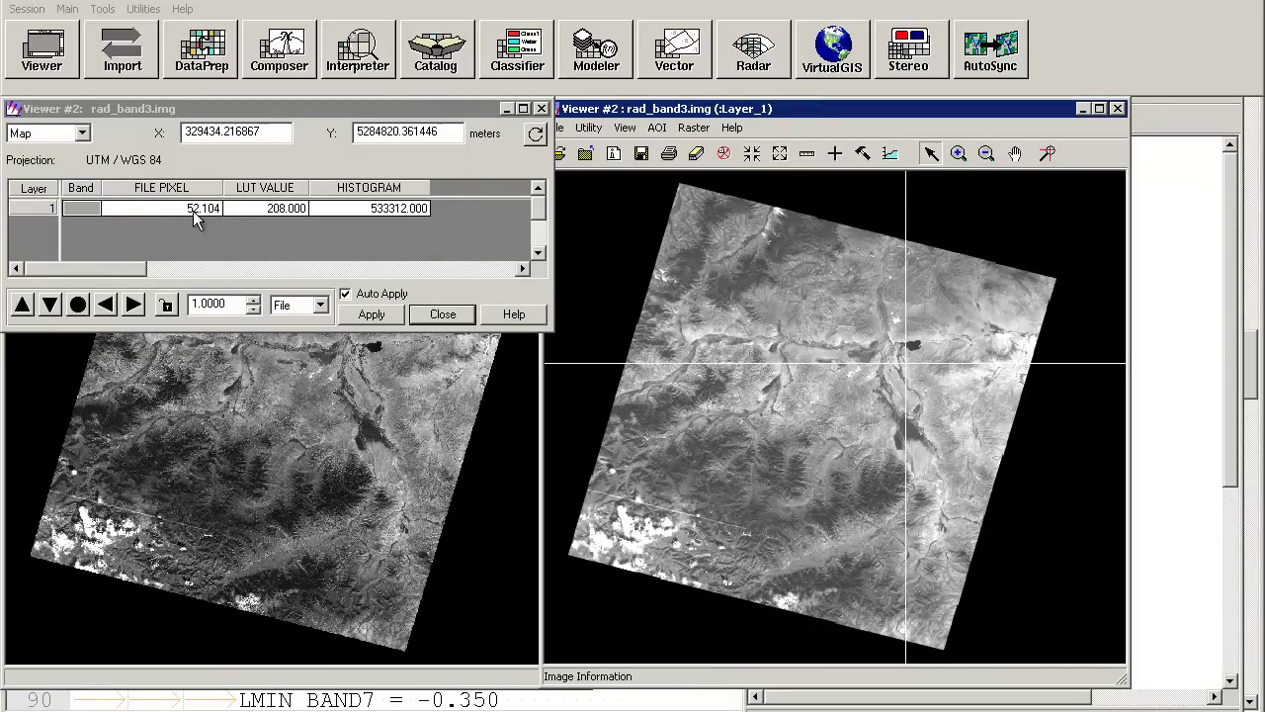
left_click(237, 128)
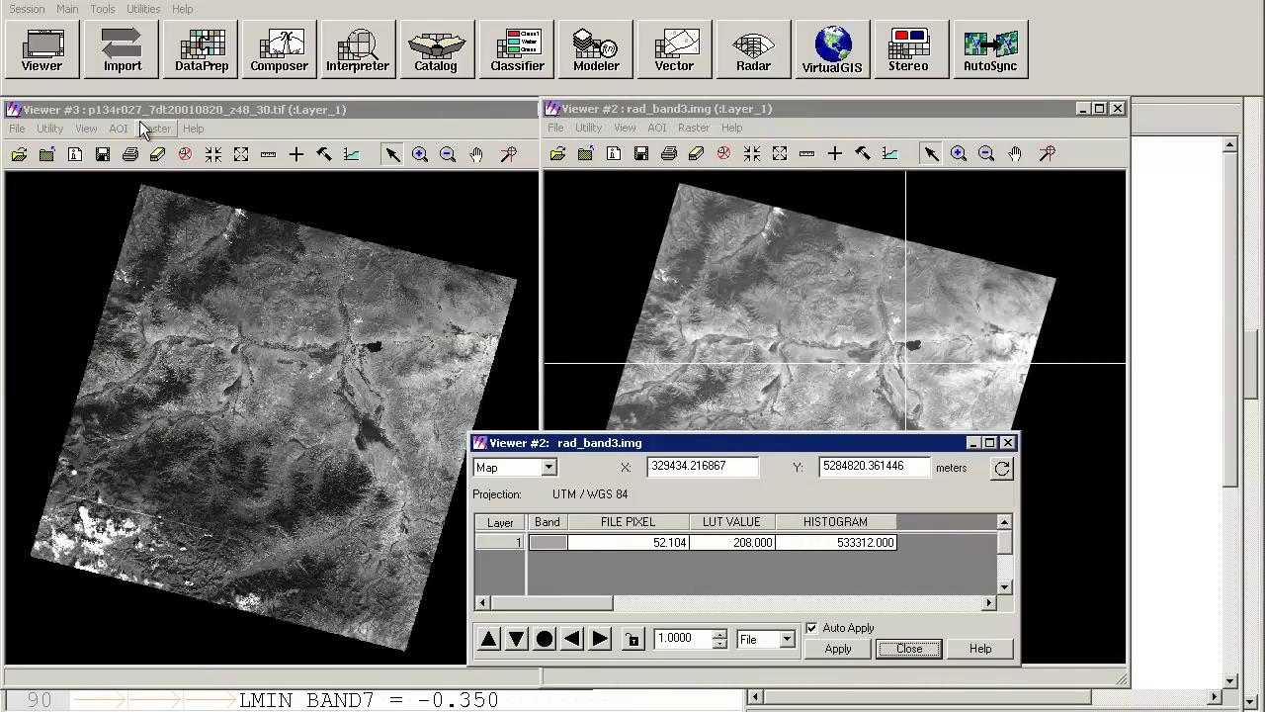
- Link the original band 3 viewer geographically with the rad_band3.img viewer
left_click(118, 129)
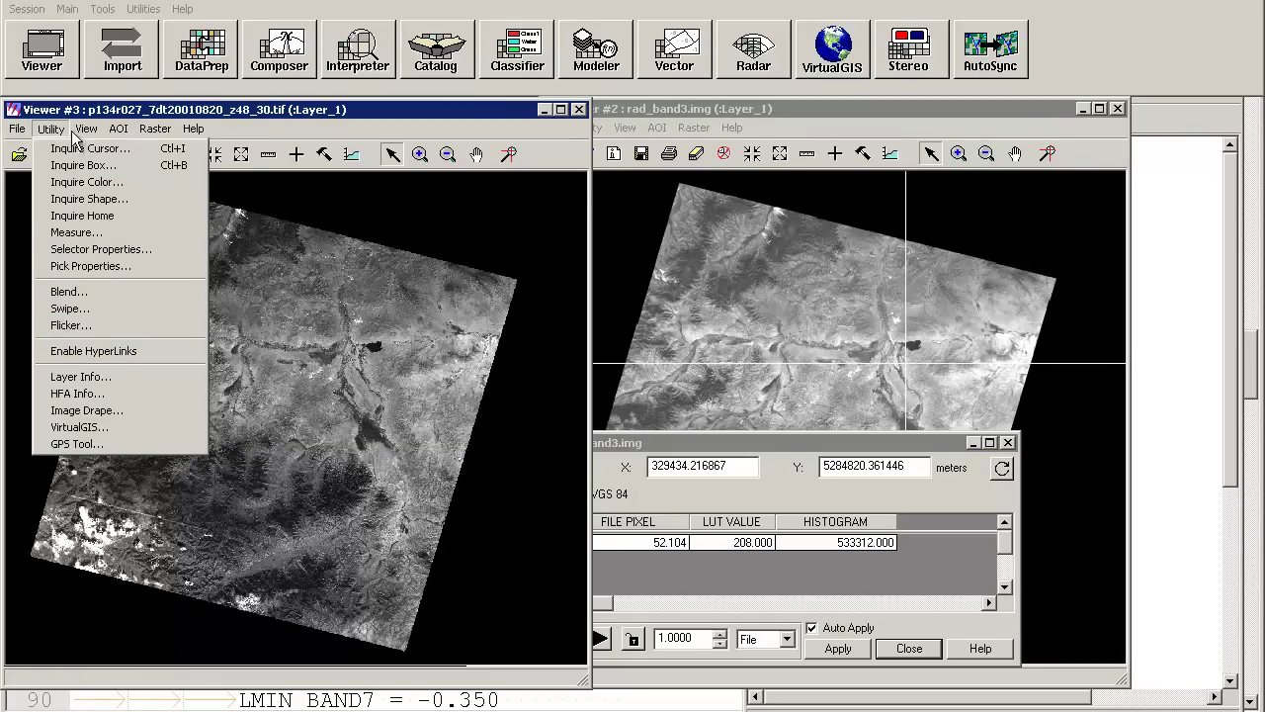
mouse_move(87, 128)
mouse_move(228, 402)
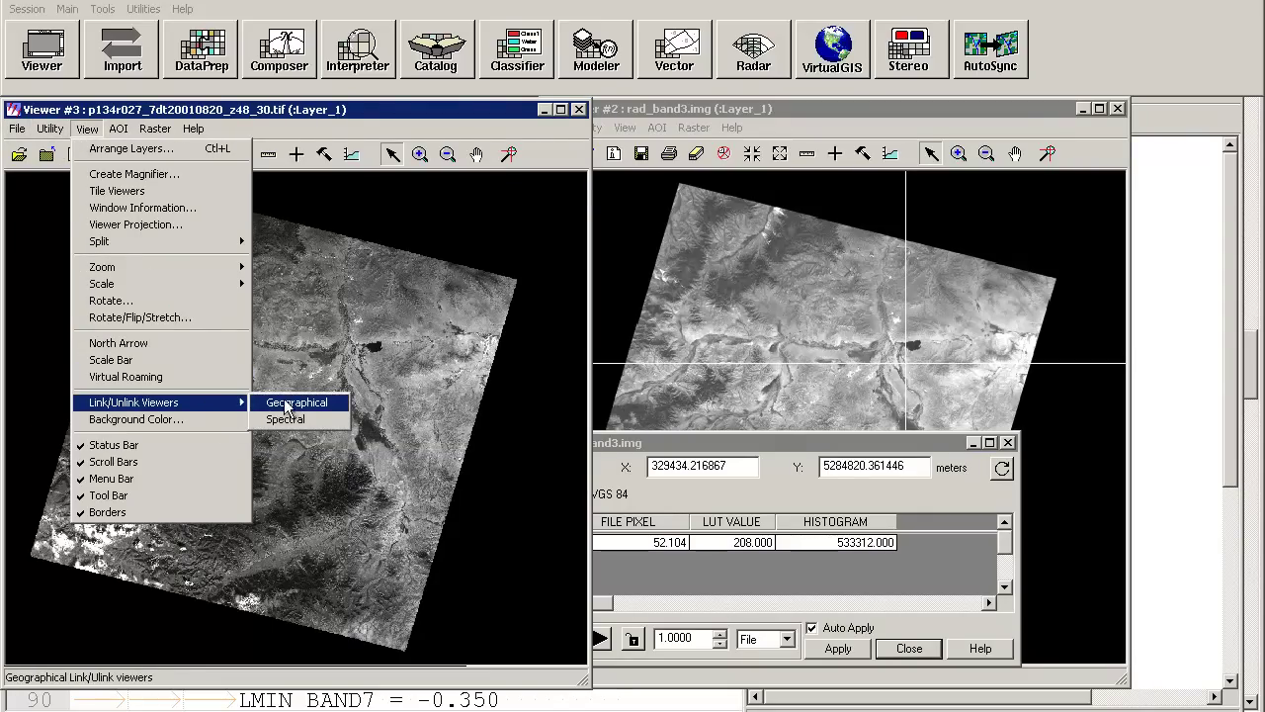
left_click(285, 406)
left_click(687, 365)
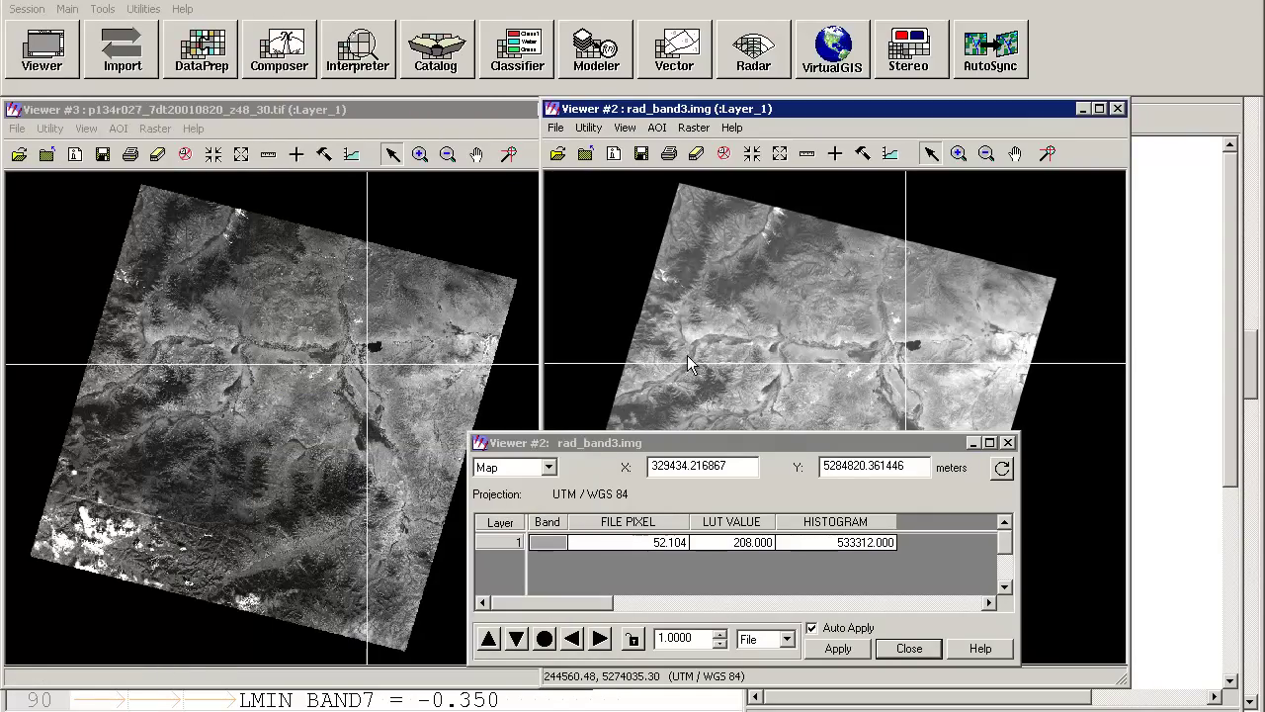
- Compare the pixel values at the small dark lake in the original band 3 image and in rad_band3.img using the linked inquire cursor
left_click_drag(366, 365, 373, 347)
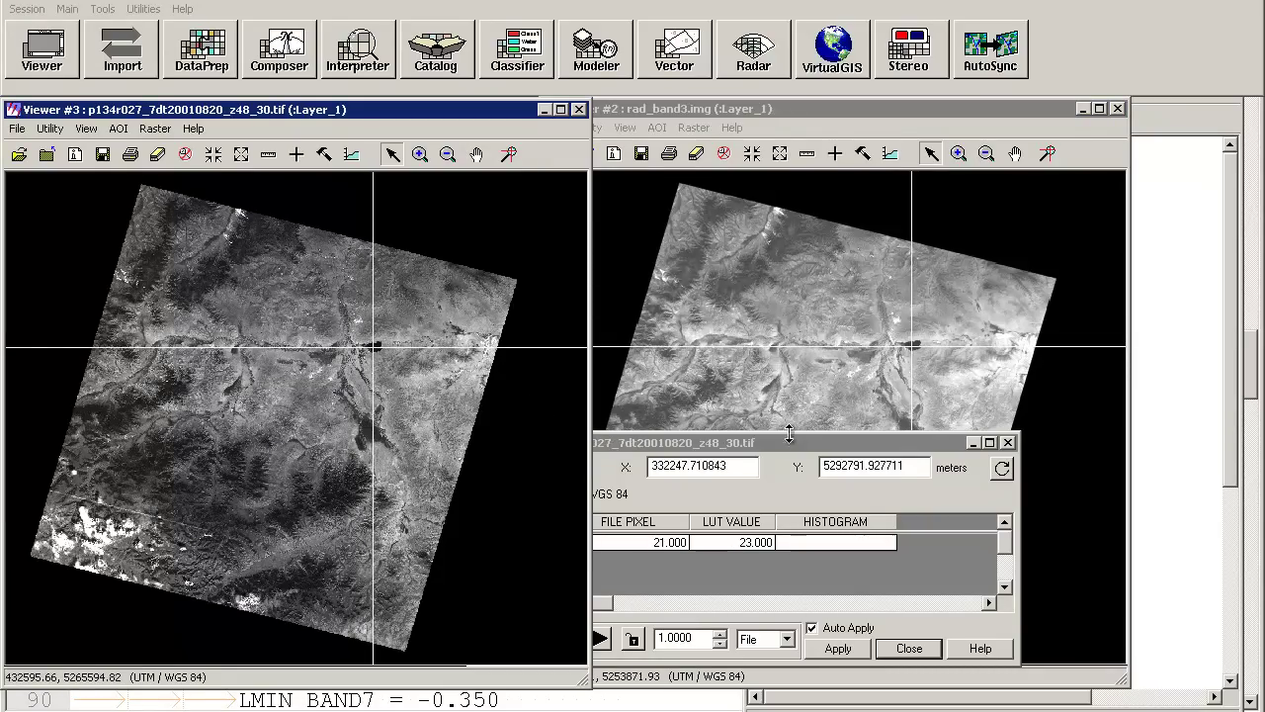
left_click(901, 390)
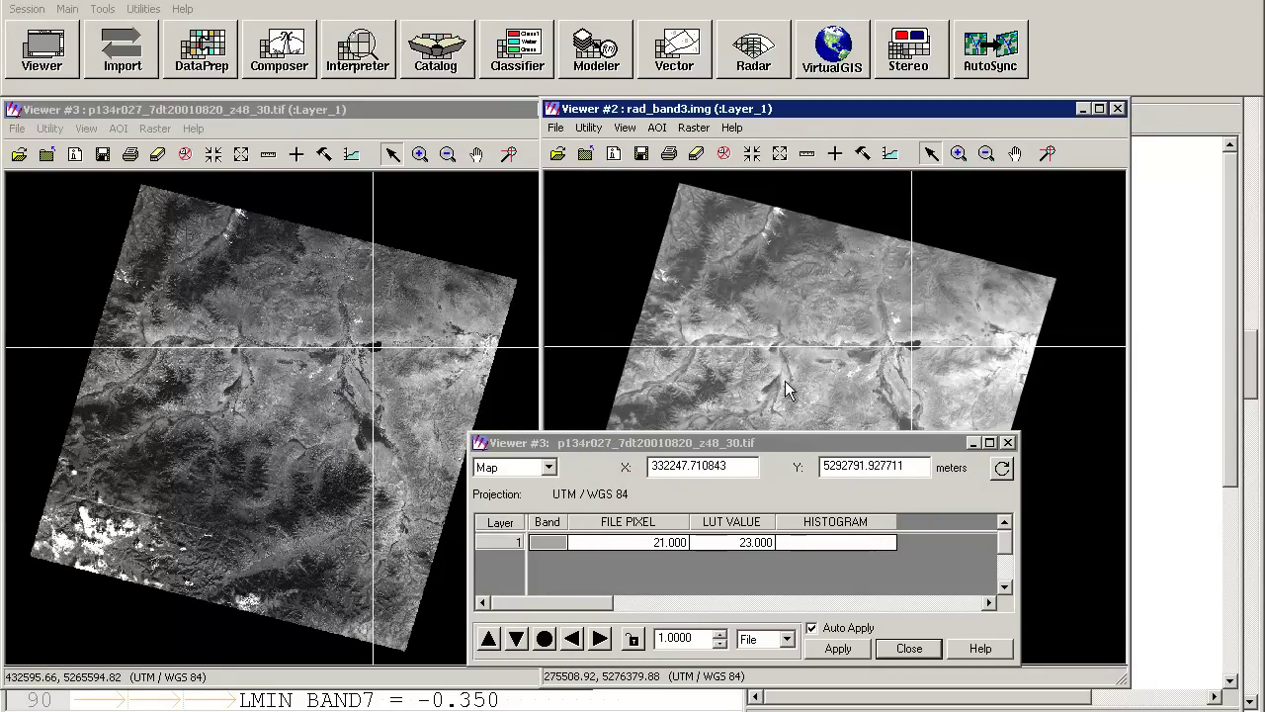
left_click(507, 404)
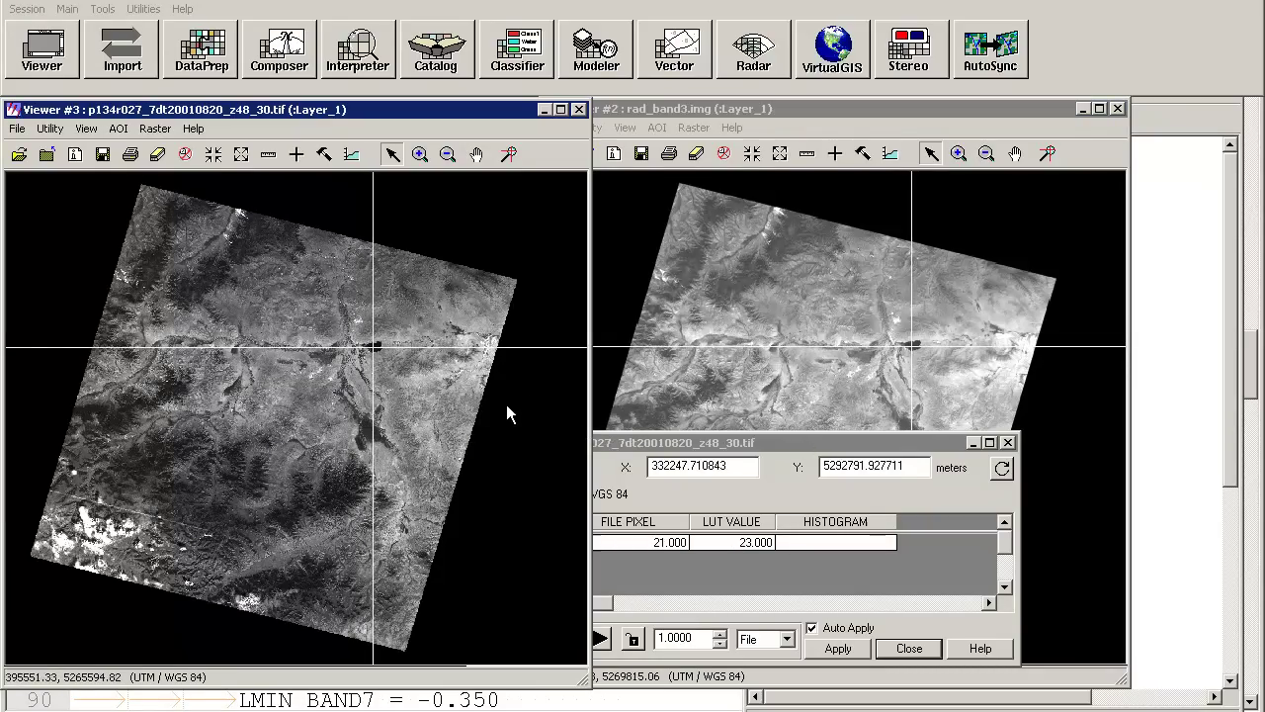
left_click(836, 473)
left_click(544, 639)
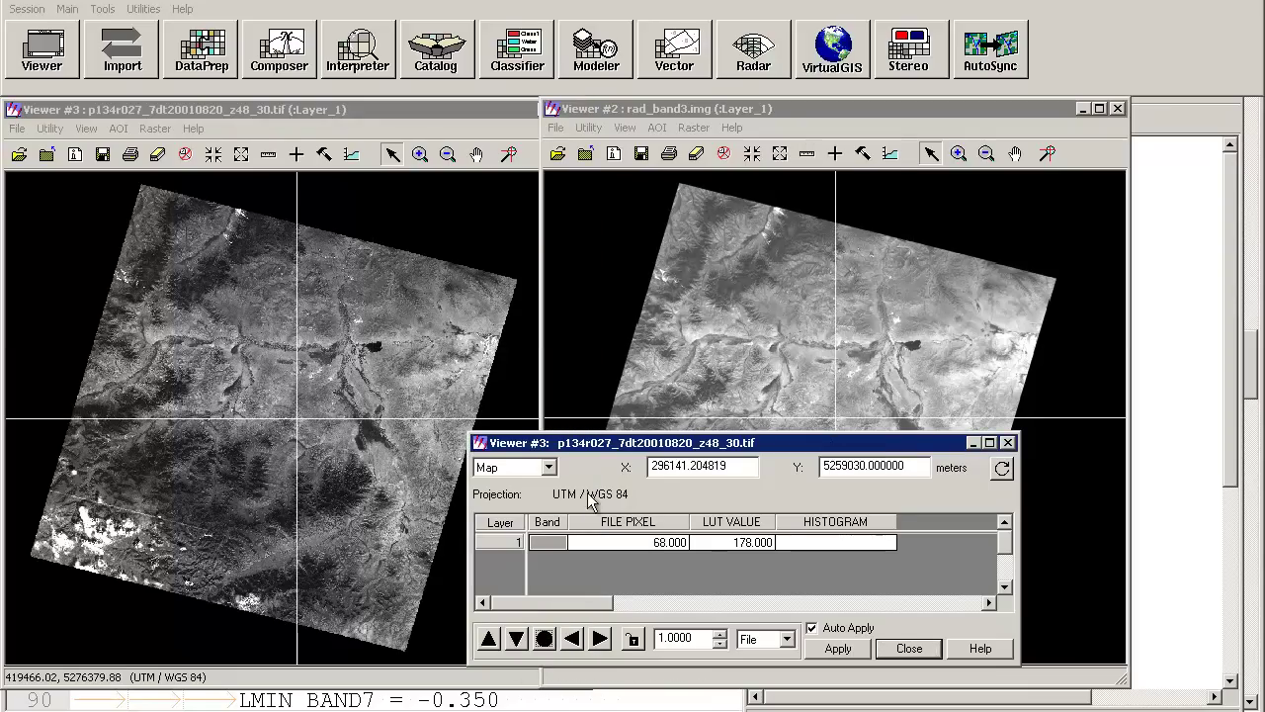
left_click_drag(297, 418, 375, 345)
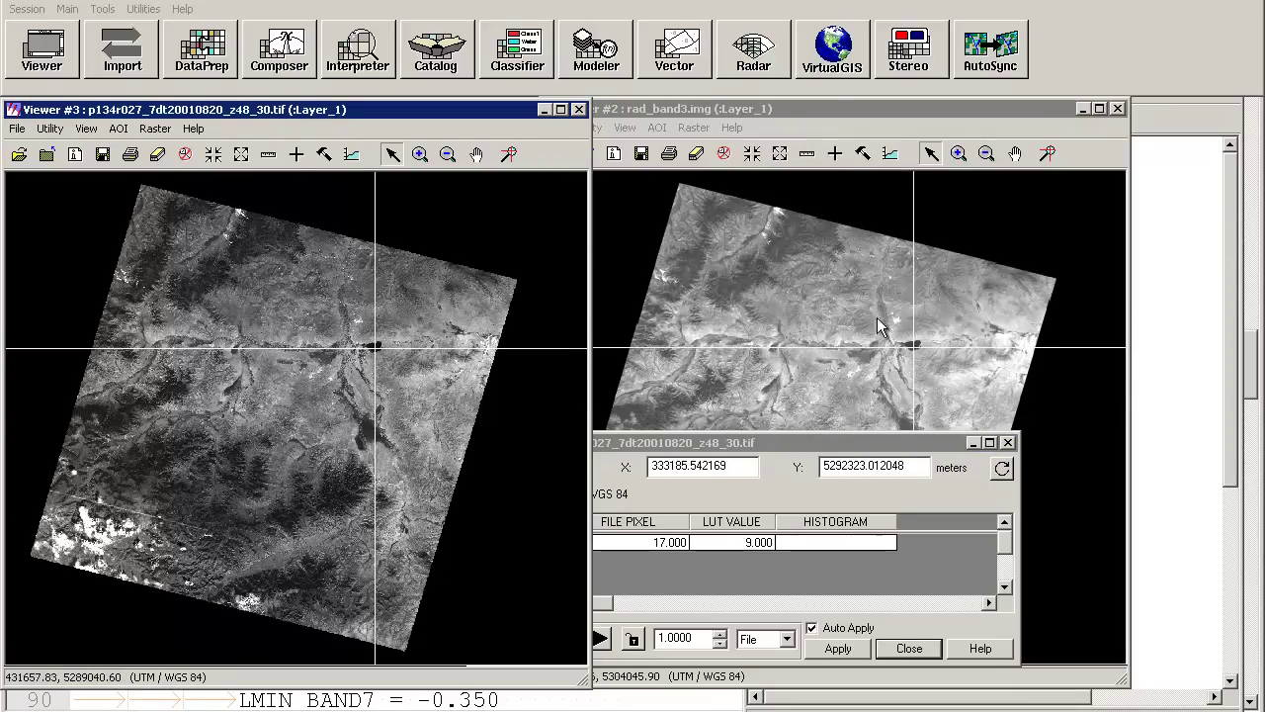
left_click(836, 107)
left_click(837, 154)
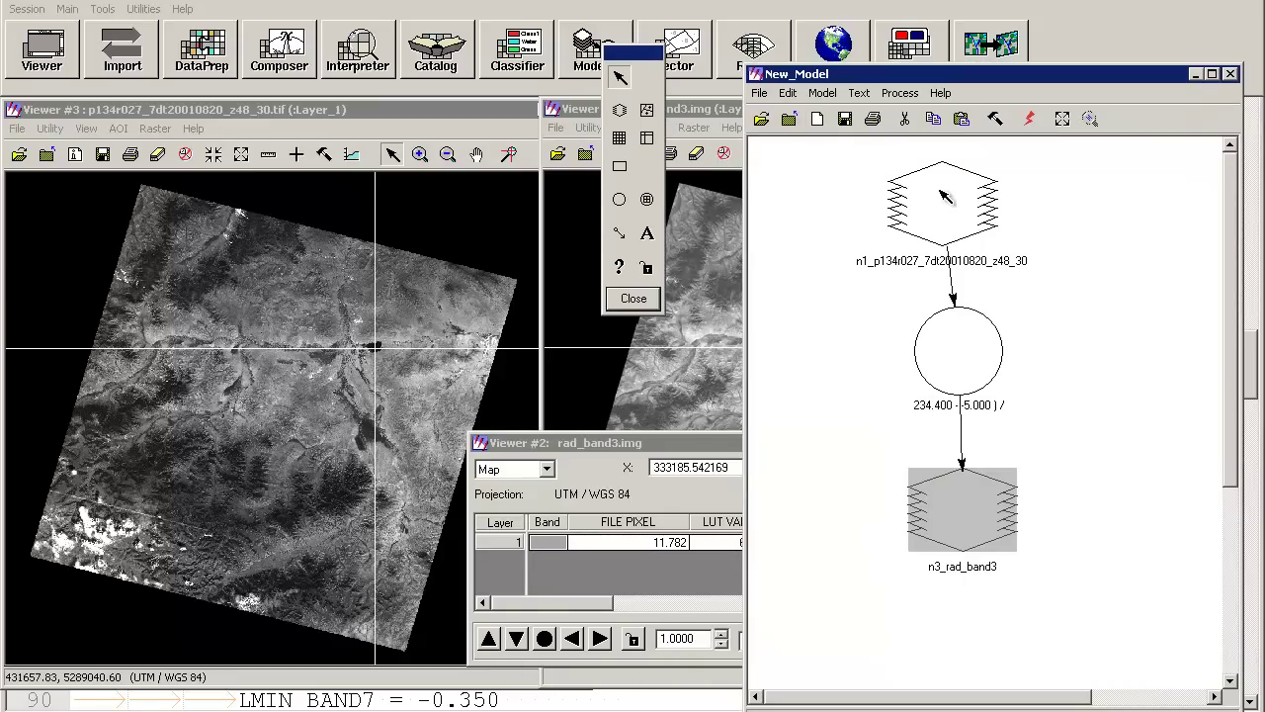
- Change the model's input raster to the band 4 file p134r027_7dt20010820_z48_40.tif
double_click(945, 196)
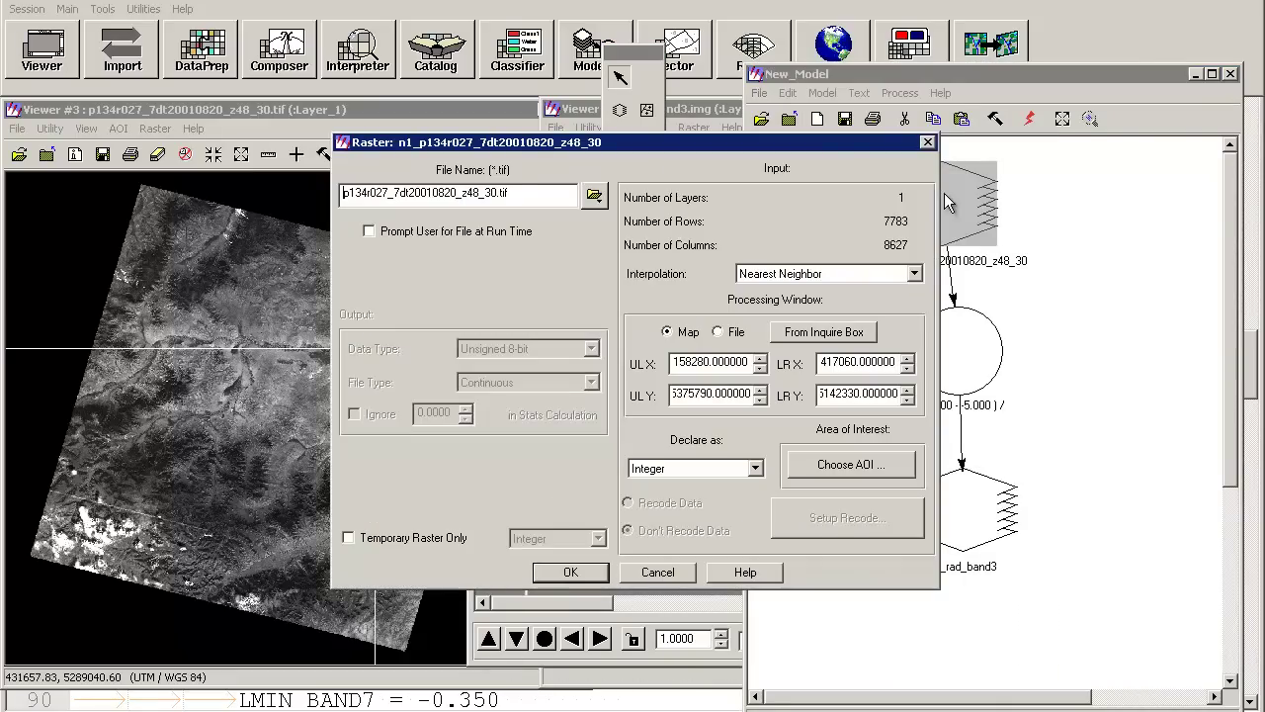
left_click(595, 194)
double_click(539, 287)
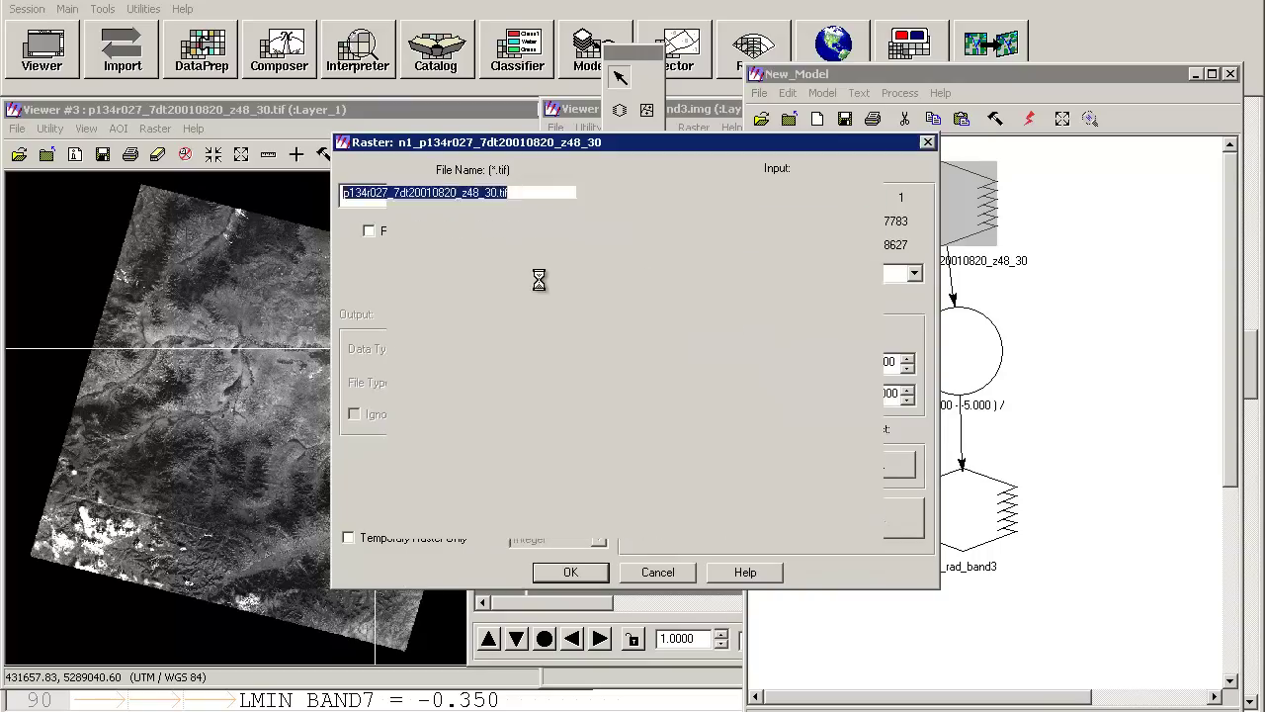
left_click(572, 571)
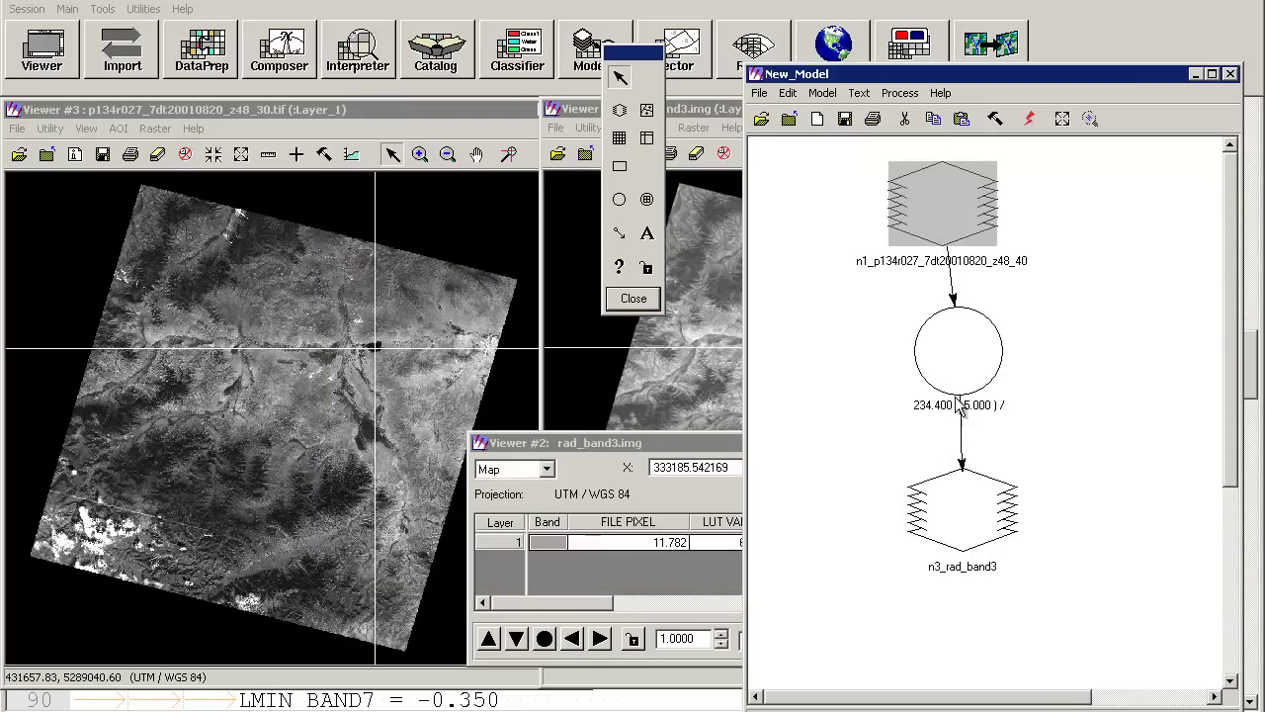
- Replace the LMAX value in the model's function with the band 4 value 241.100 from the scene's metadata file
double_click(958, 400)
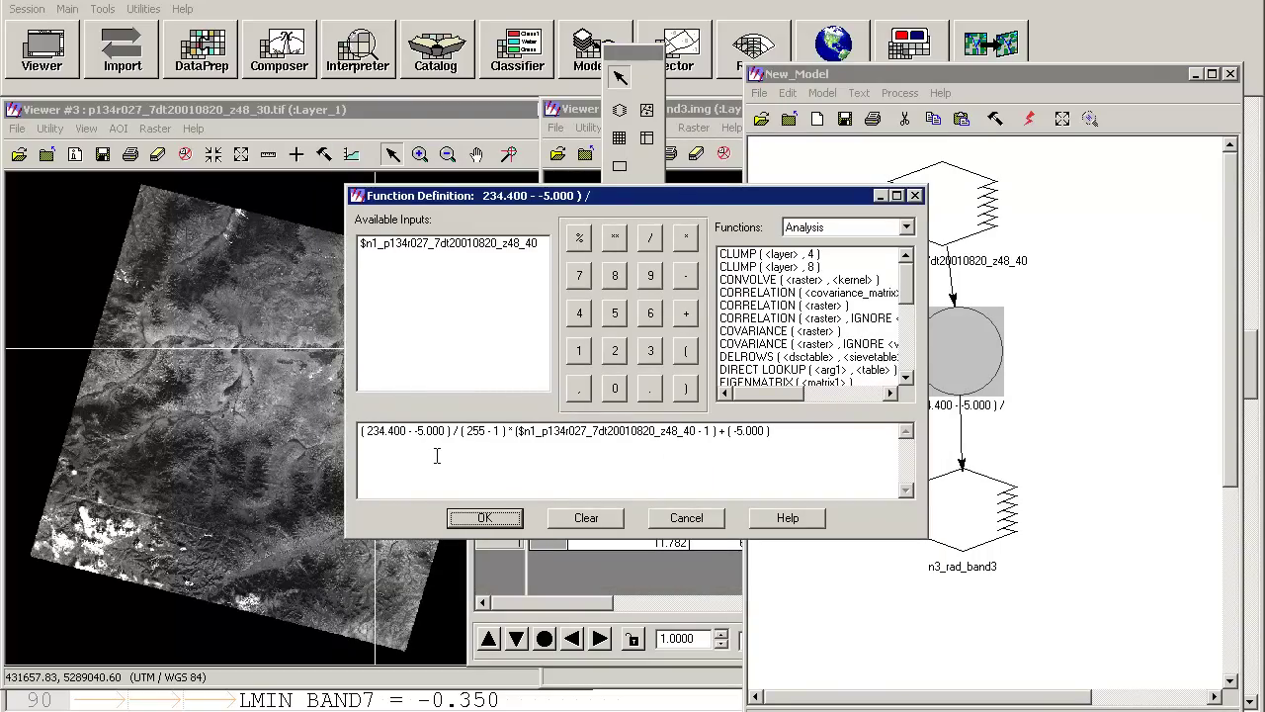
key("alt+Tab")
key("Tab")
key("Tab")
key("Tab")
key("Tab")
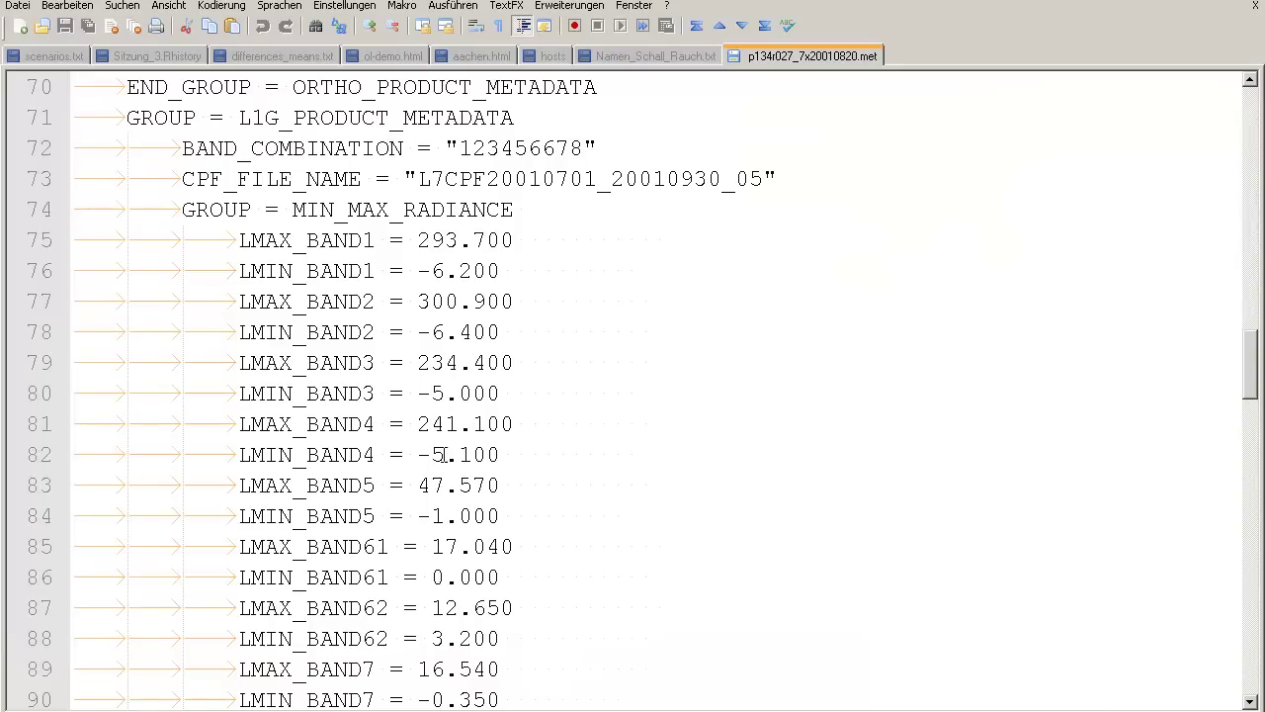
left_click_drag(418, 424, 515, 424)
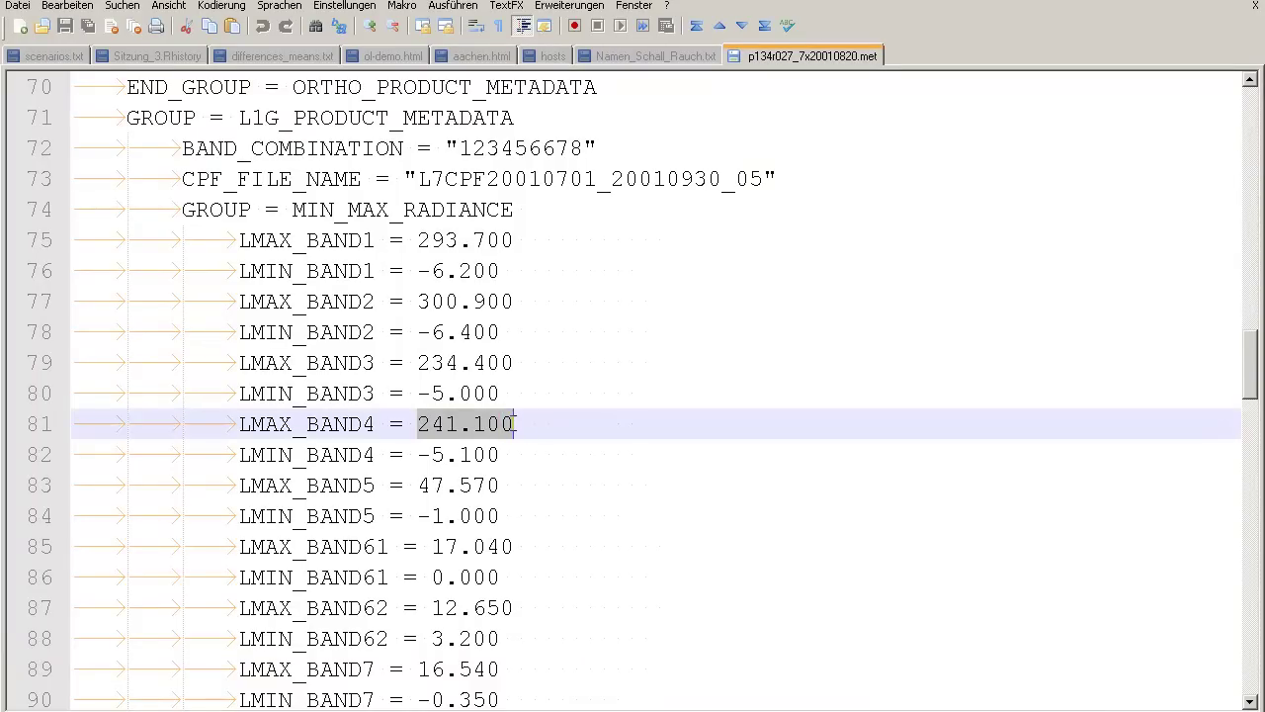
key("alt+Tab")
left_click_drag(406, 432, 374, 425)
left_click(406, 431)
key("alt+Tab")
key("alt+Tab")
left_click_drag(407, 432, 369, 433)
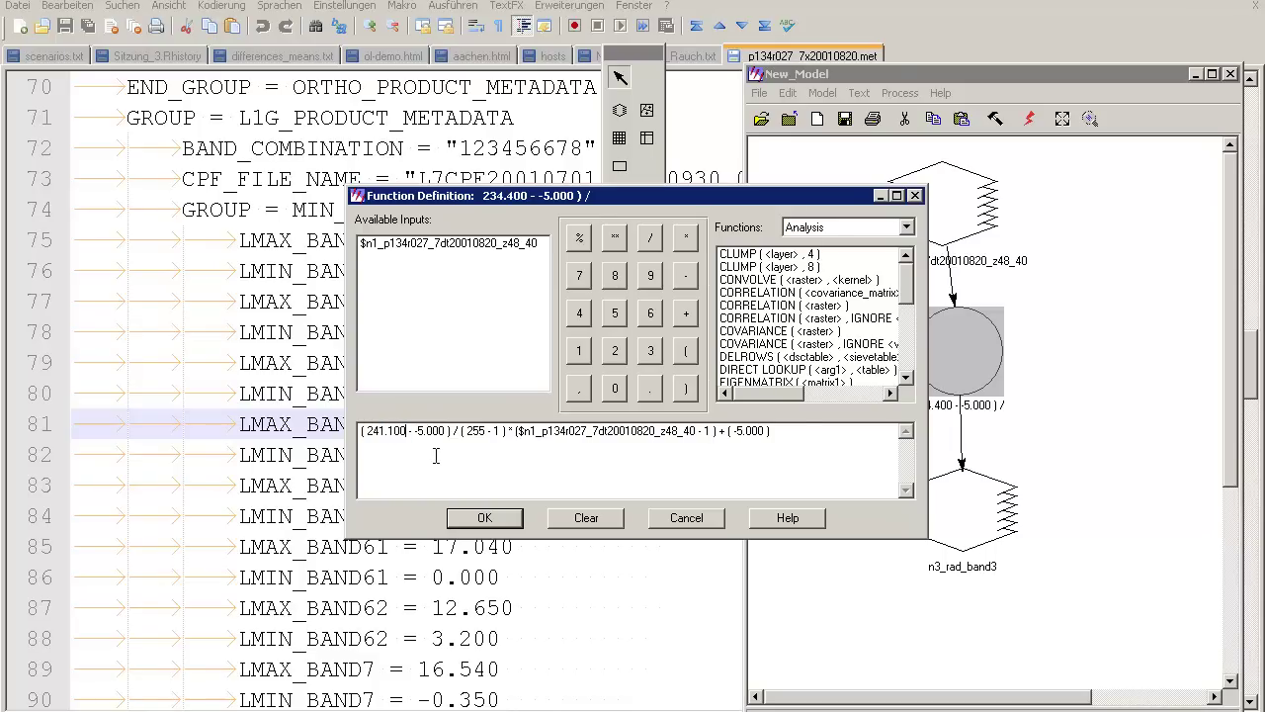
- Replace both LMIN values in the function with the metadata's LMIN_BAND4 value -5.100 and accept the definition
key("alt+Tab")
left_click_drag(418, 455, 500, 455)
key("ctrl+c")
key("alt+Tab")
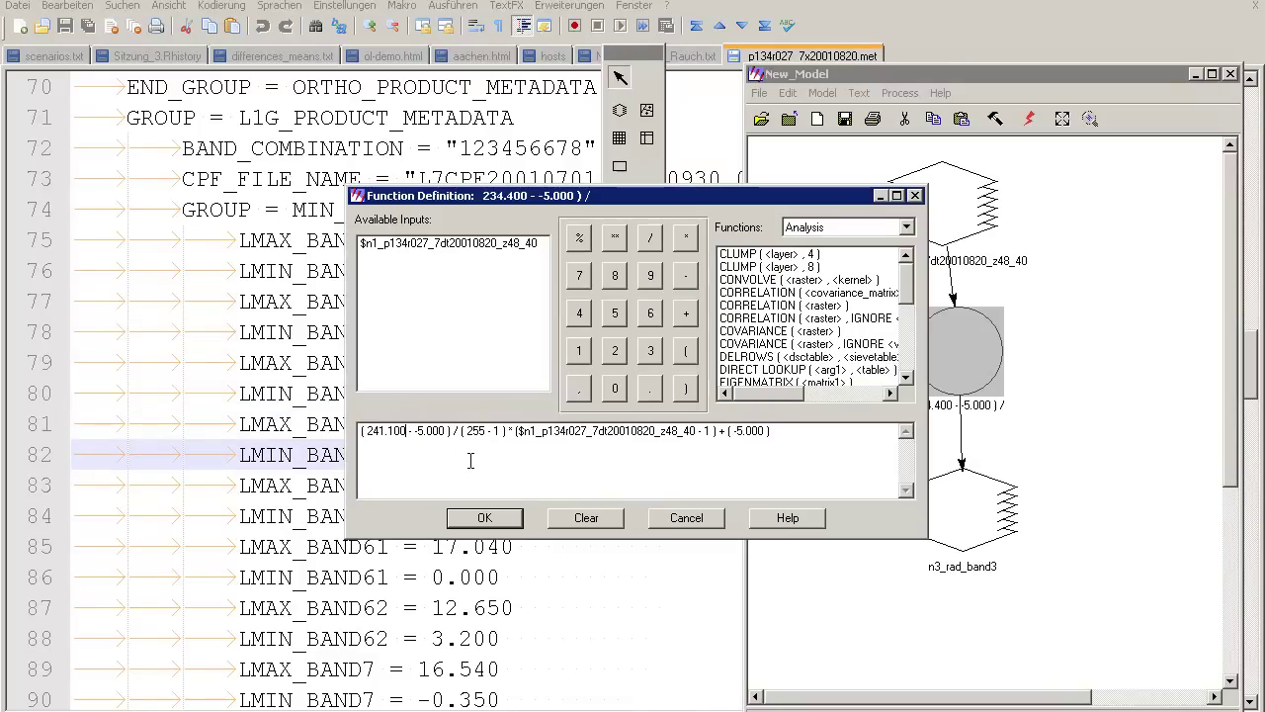
left_click_drag(415, 432, 447, 434)
key("ctrl+v")
left_click_drag(736, 432, 762, 431)
key("ctrl+v")
left_click_drag(697, 432, 516, 432)
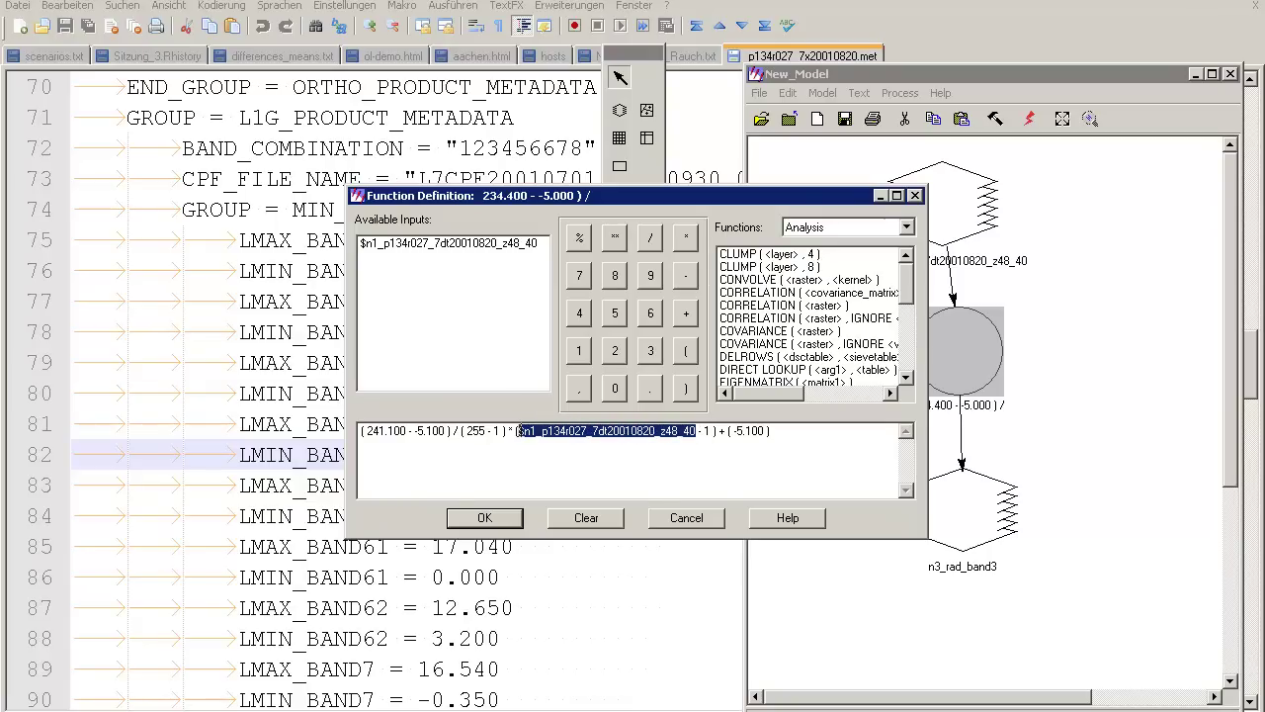
key("Left")
key("Right")
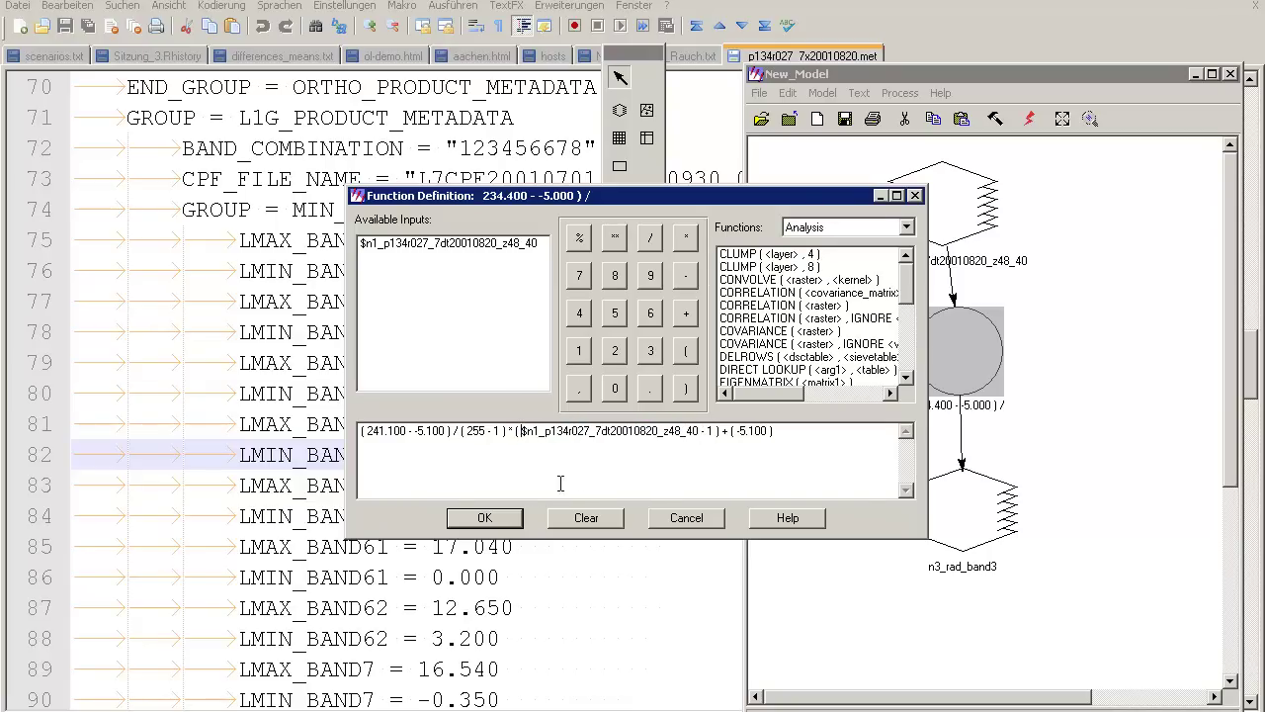
left_click(485, 519)
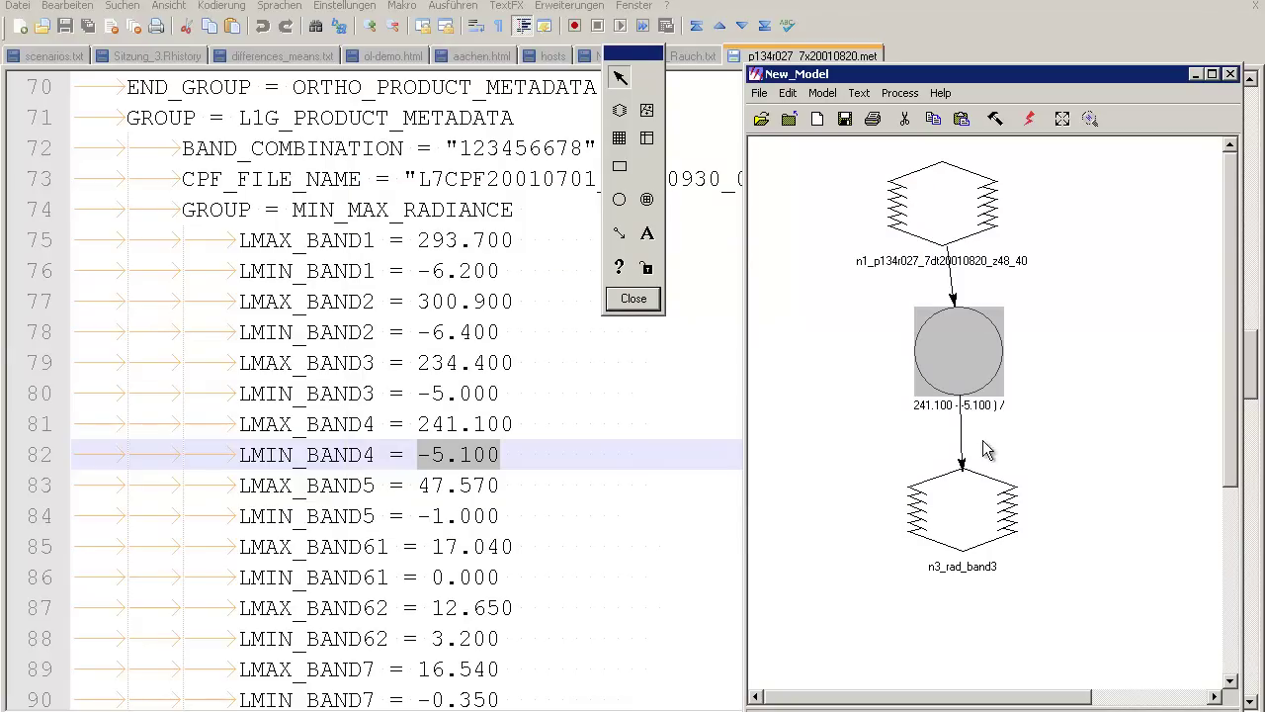
- Set the output raster's file name to rad_band4.img and run the band 4 radiance model
left_click(1001, 498)
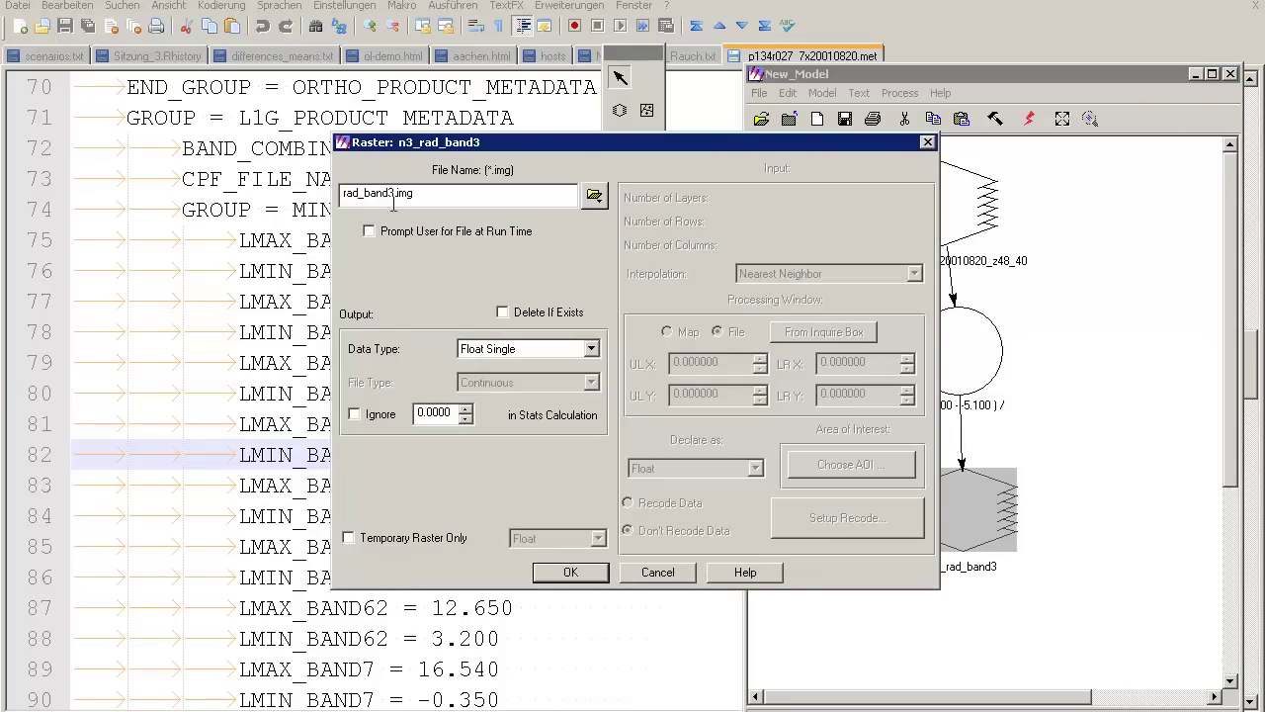
key("BackSpace")
type("4")
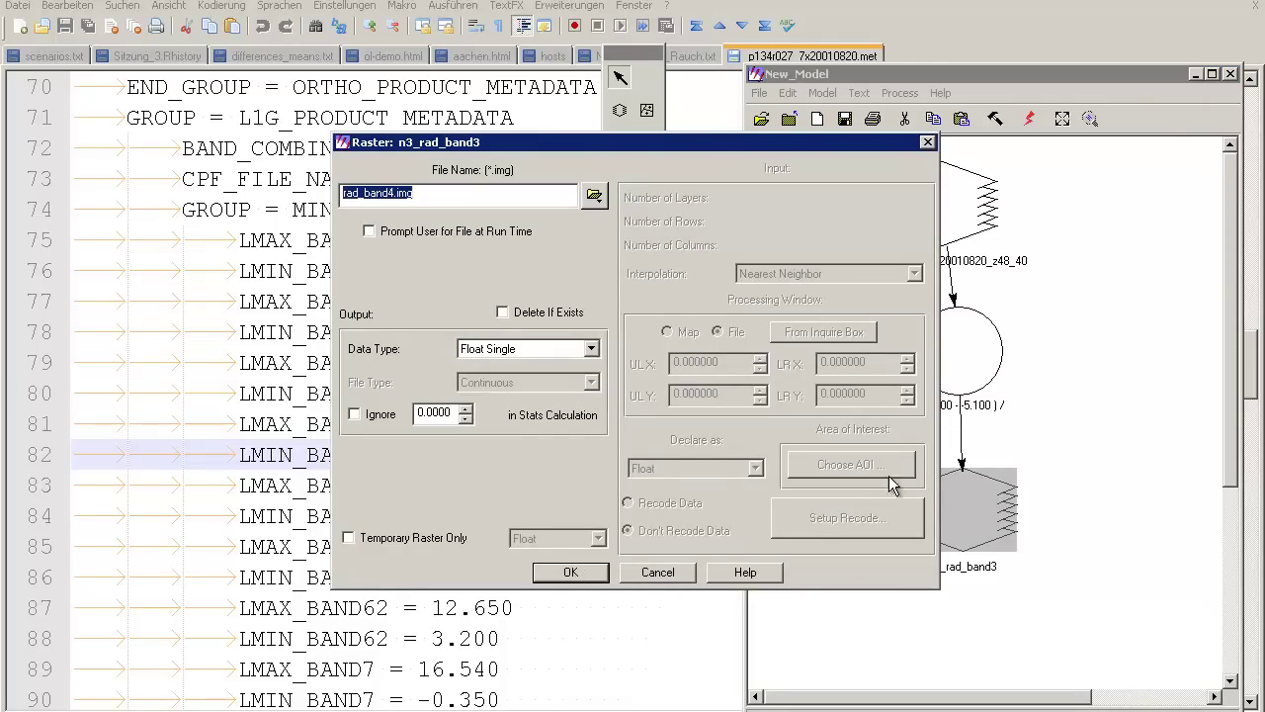
left_click(571, 573)
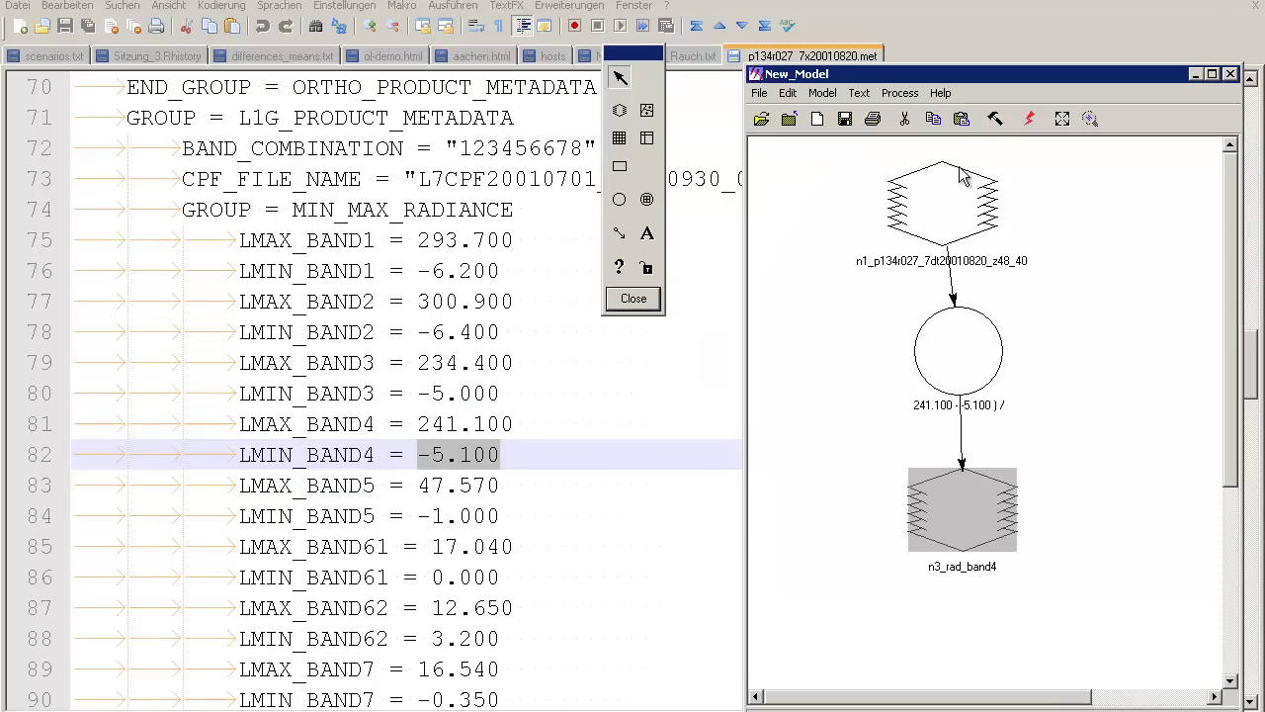
left_click(1028, 120)
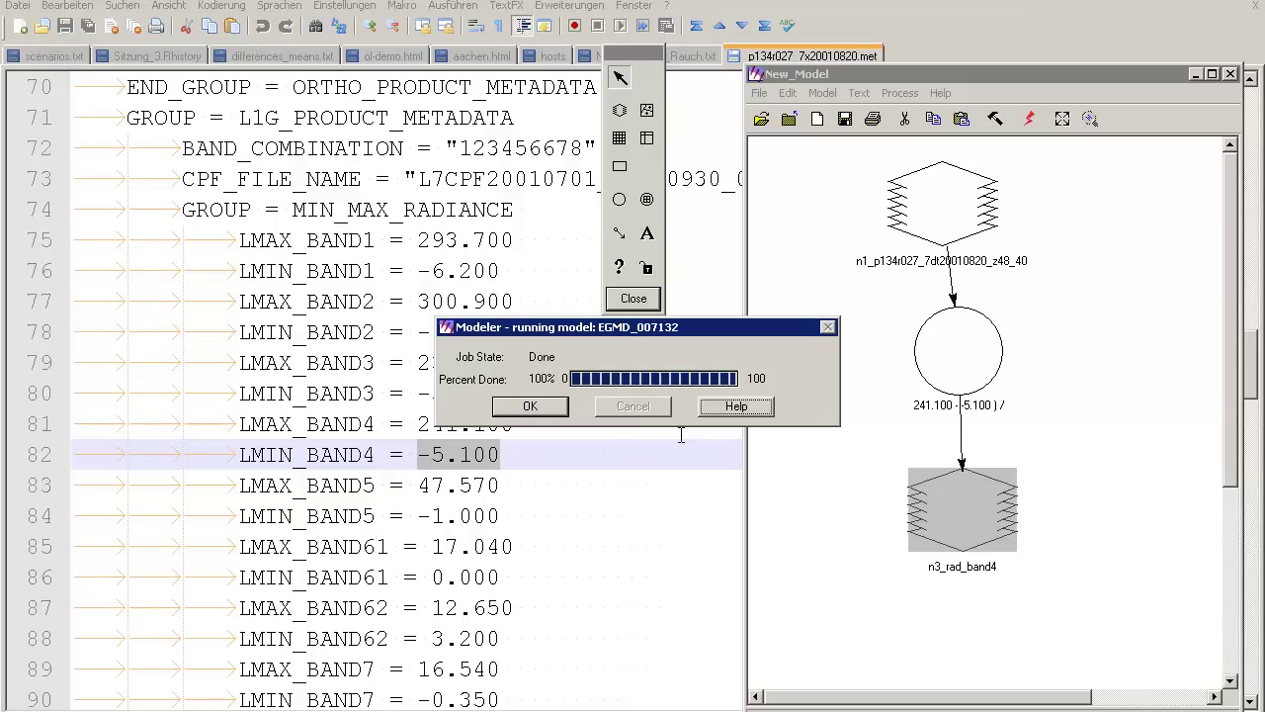
left_click(530, 405)
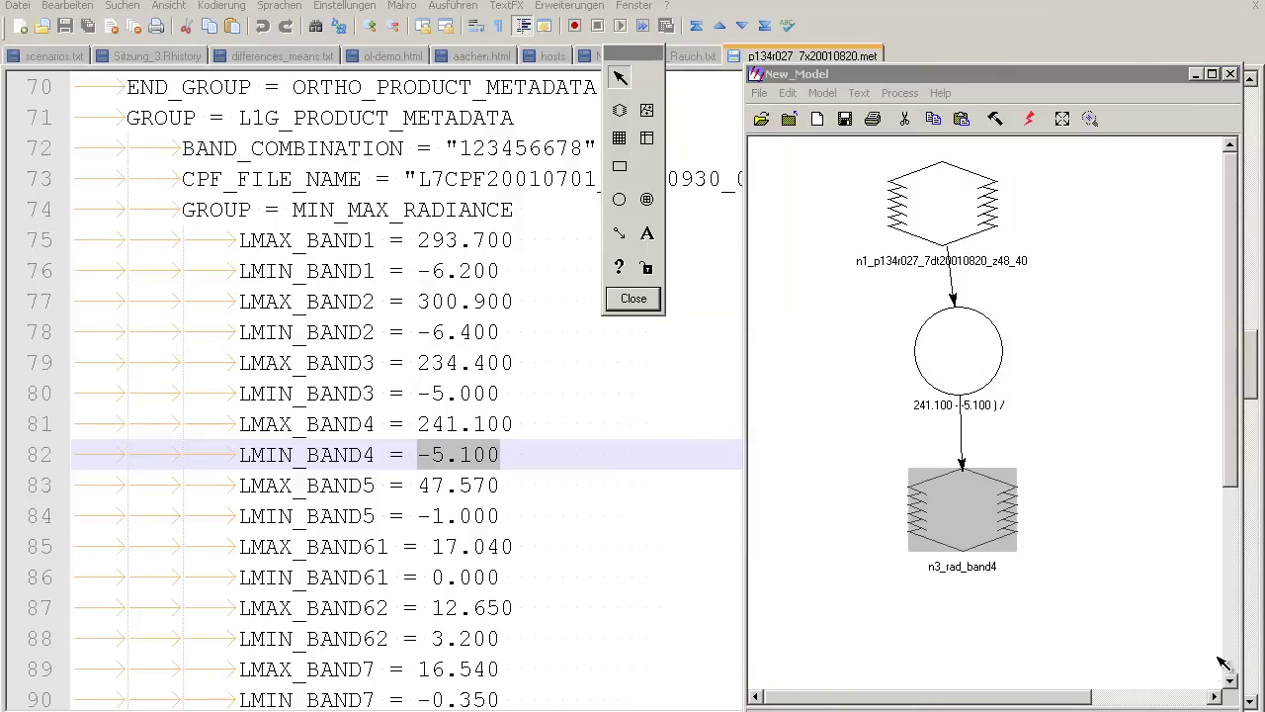
- Switch to the Landsat handbook page in the browser and review section 11.3.2 with the radiance-to-reflectance formula
key("alt+Tab")
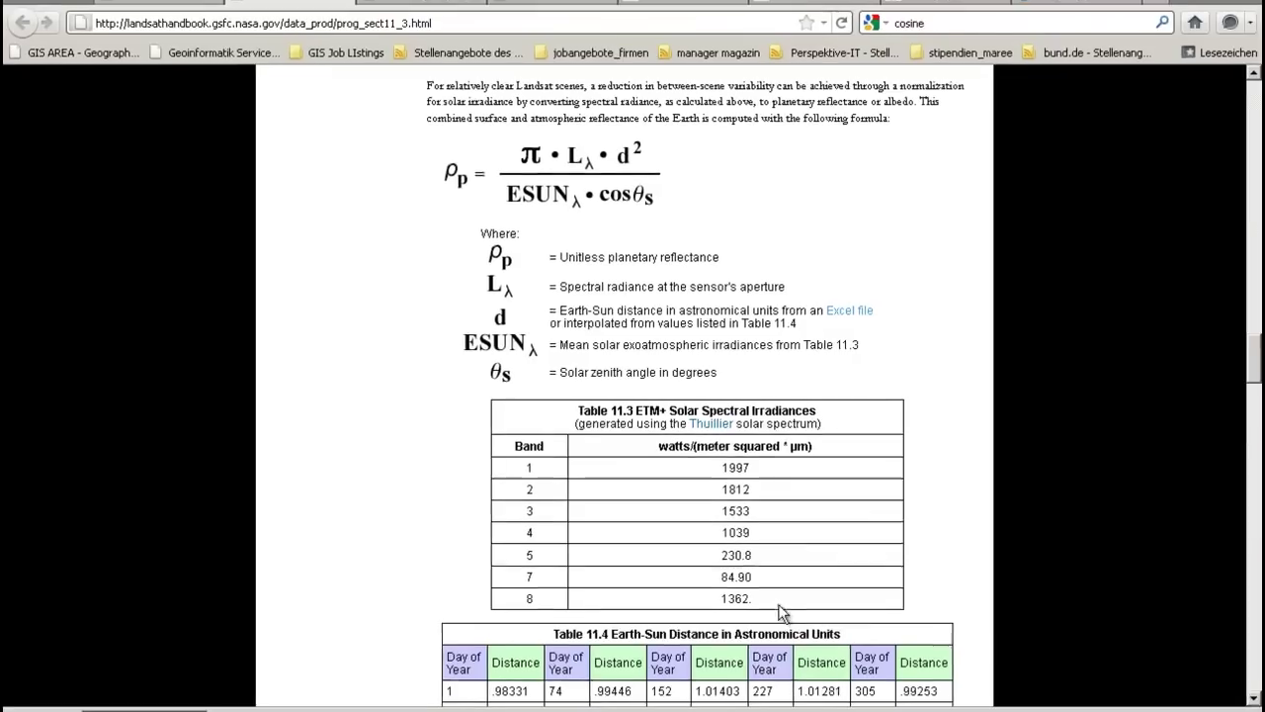
scroll(965, 502, "up", 10)
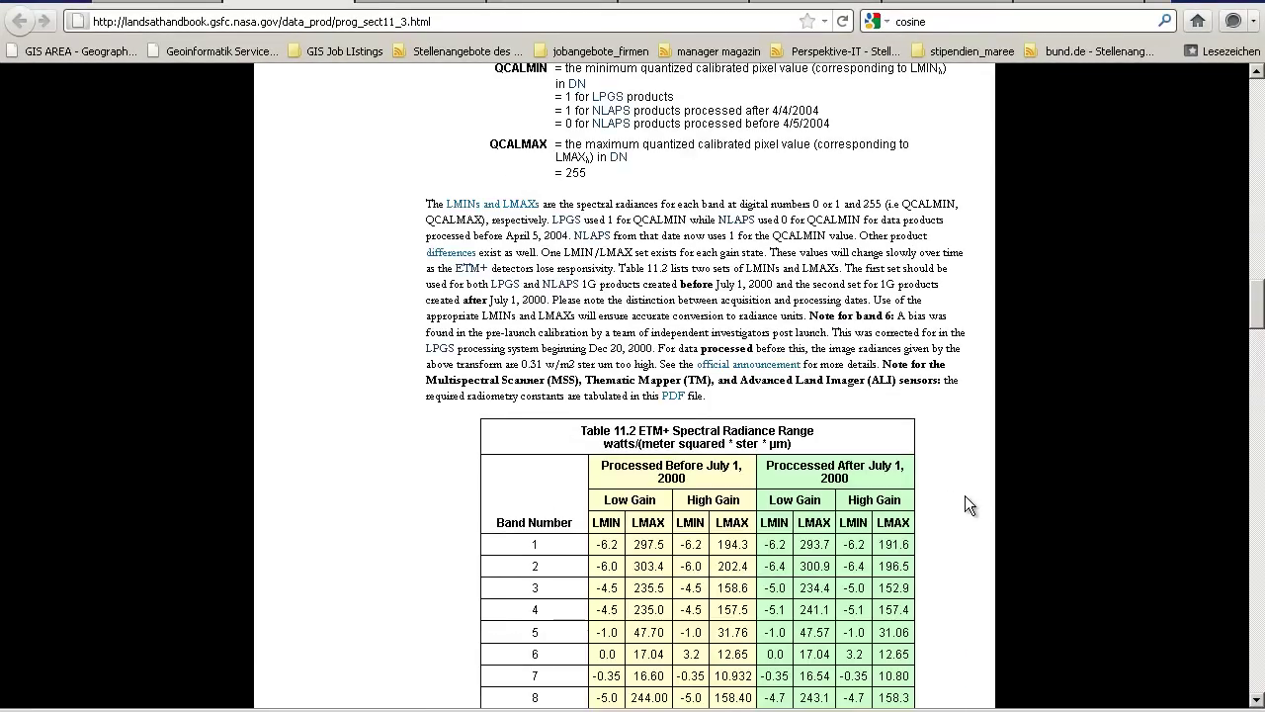
scroll(965, 495, "up", 8)
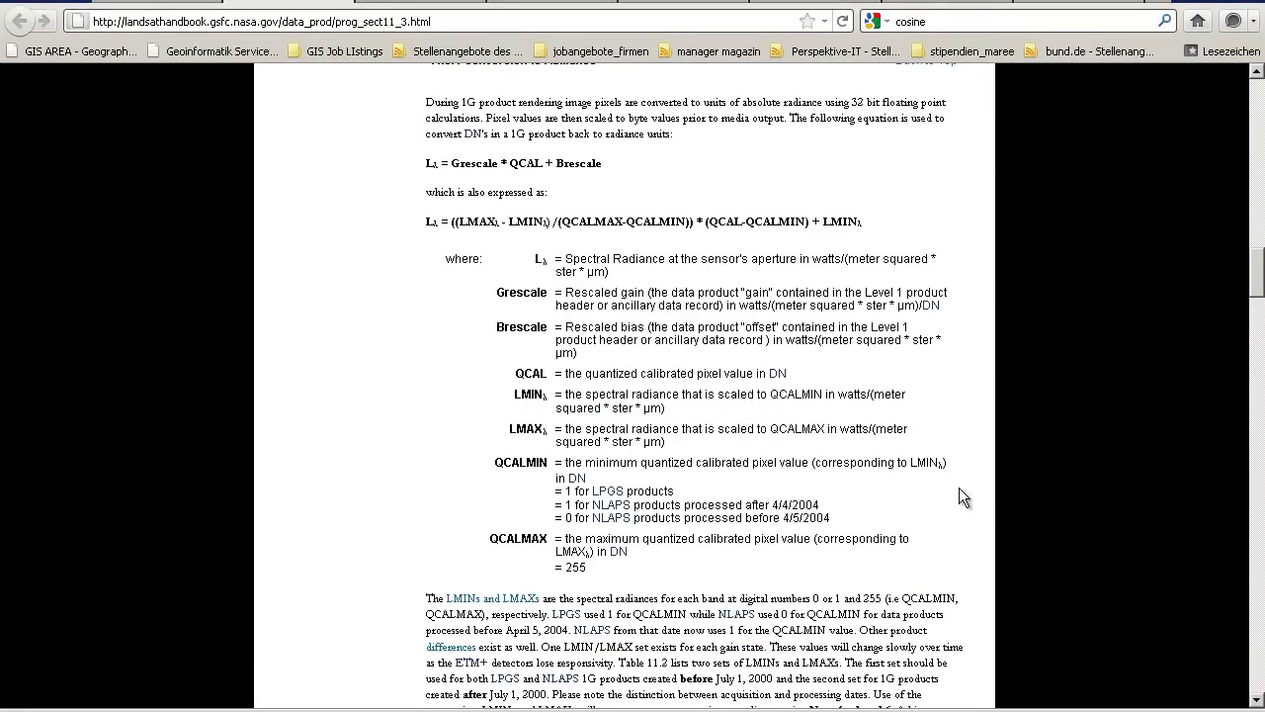
scroll(961, 489, "up", 12)
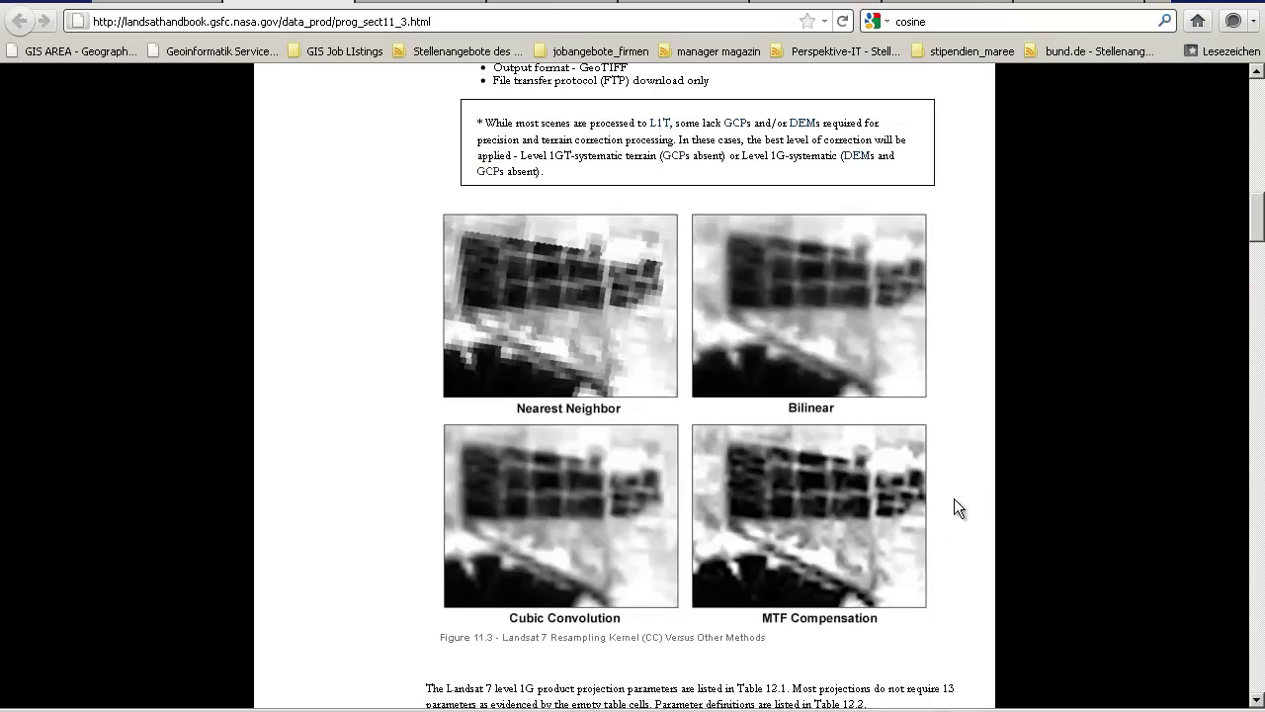
scroll(955, 499, "down", 10)
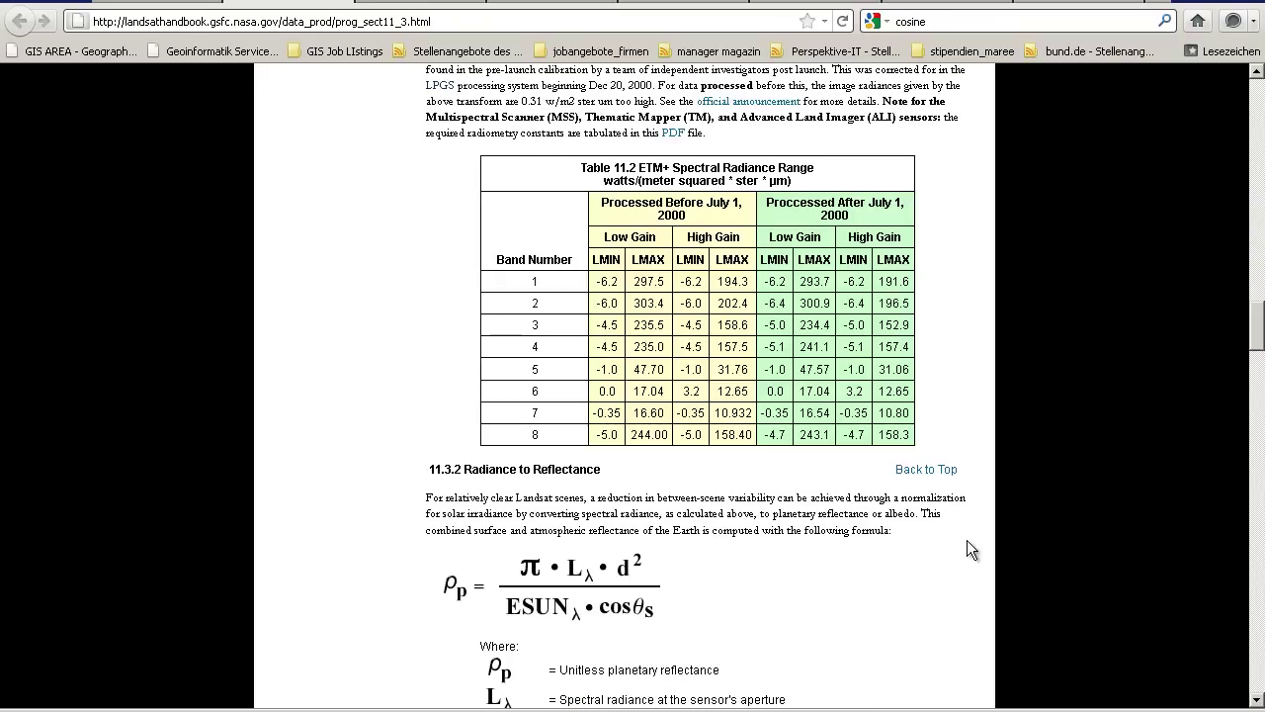
scroll(962, 538, "down", 2)
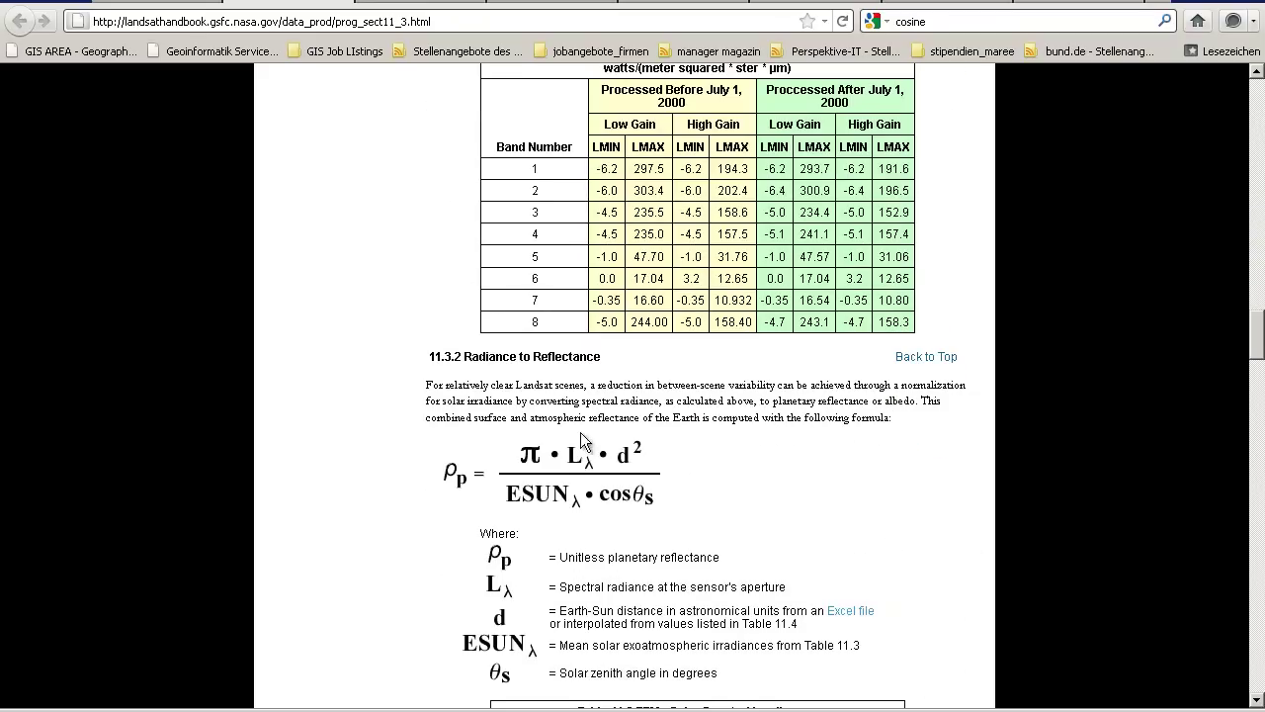
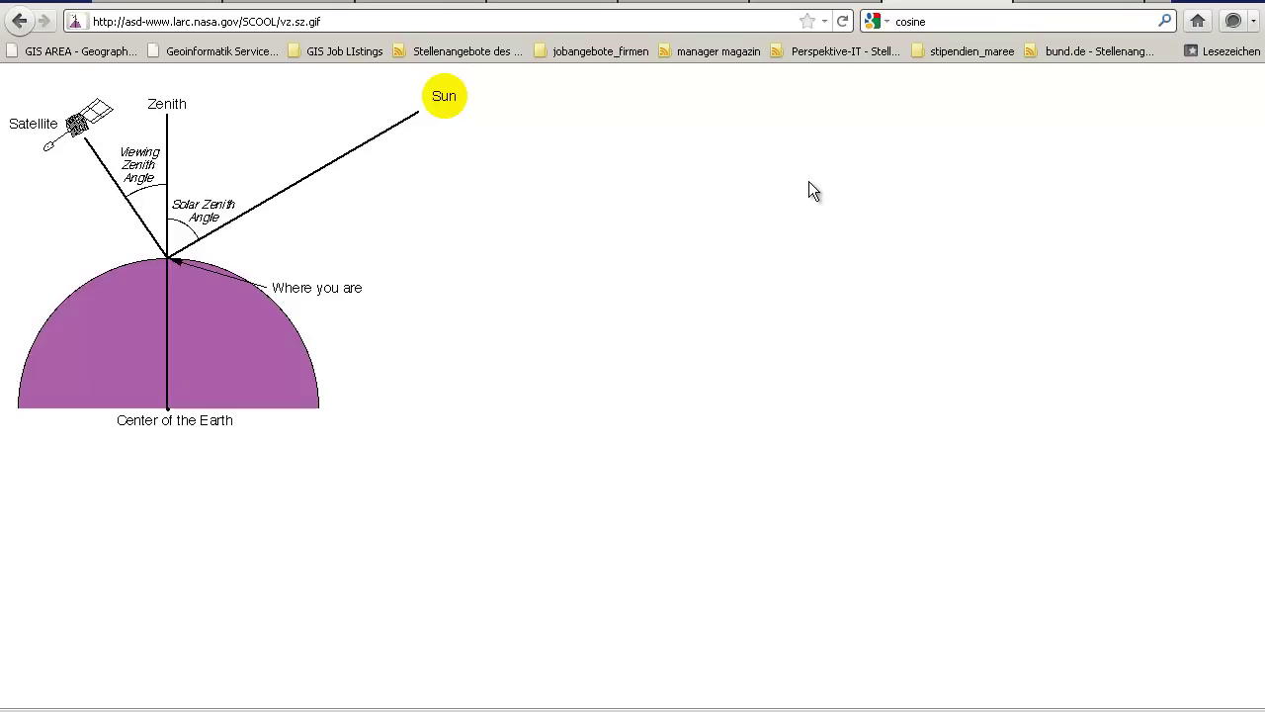
- Compare the solar zenith angle diagram with the sine and cosine plot in the browser
left_click(1077, 3)
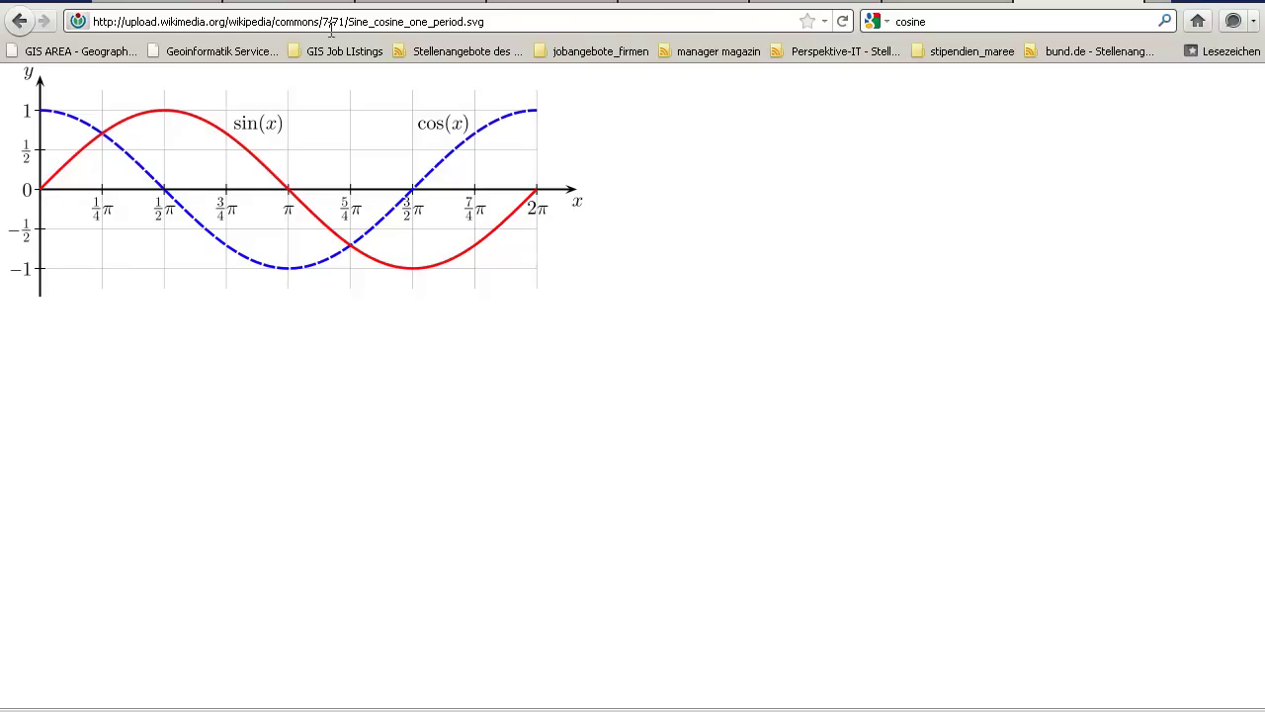
left_click(949, 5)
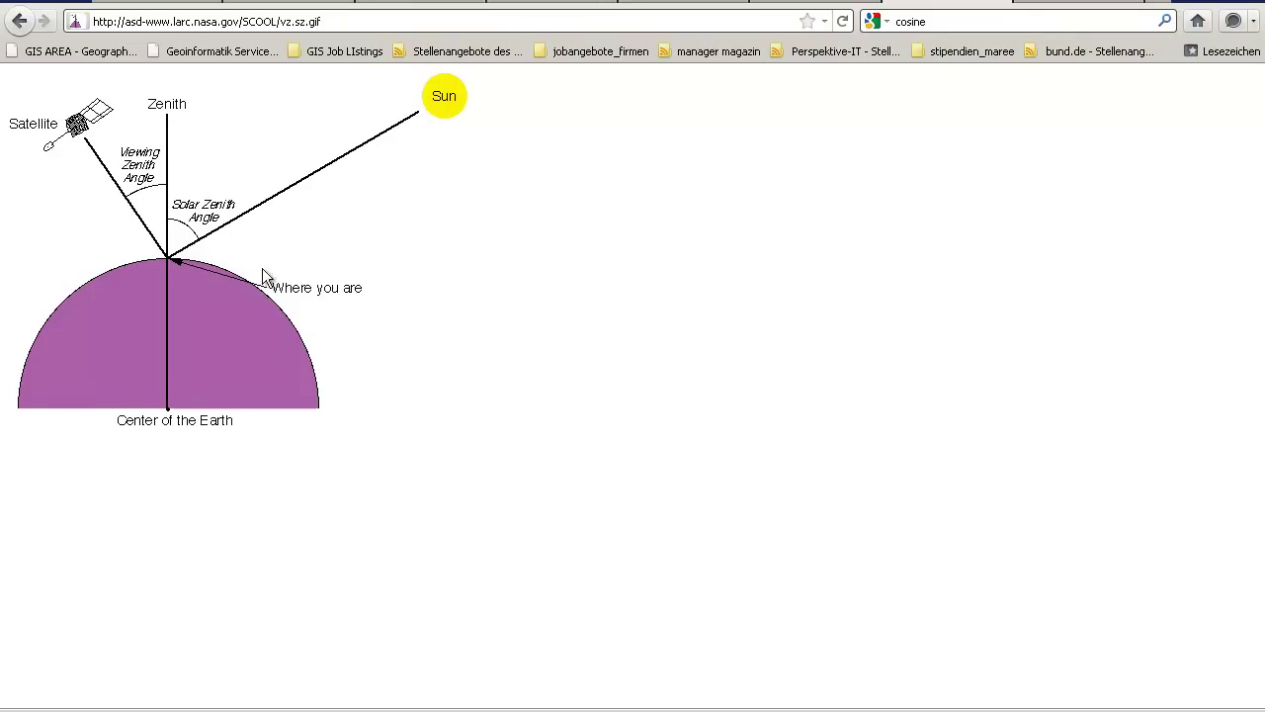
left_click(1078, 8)
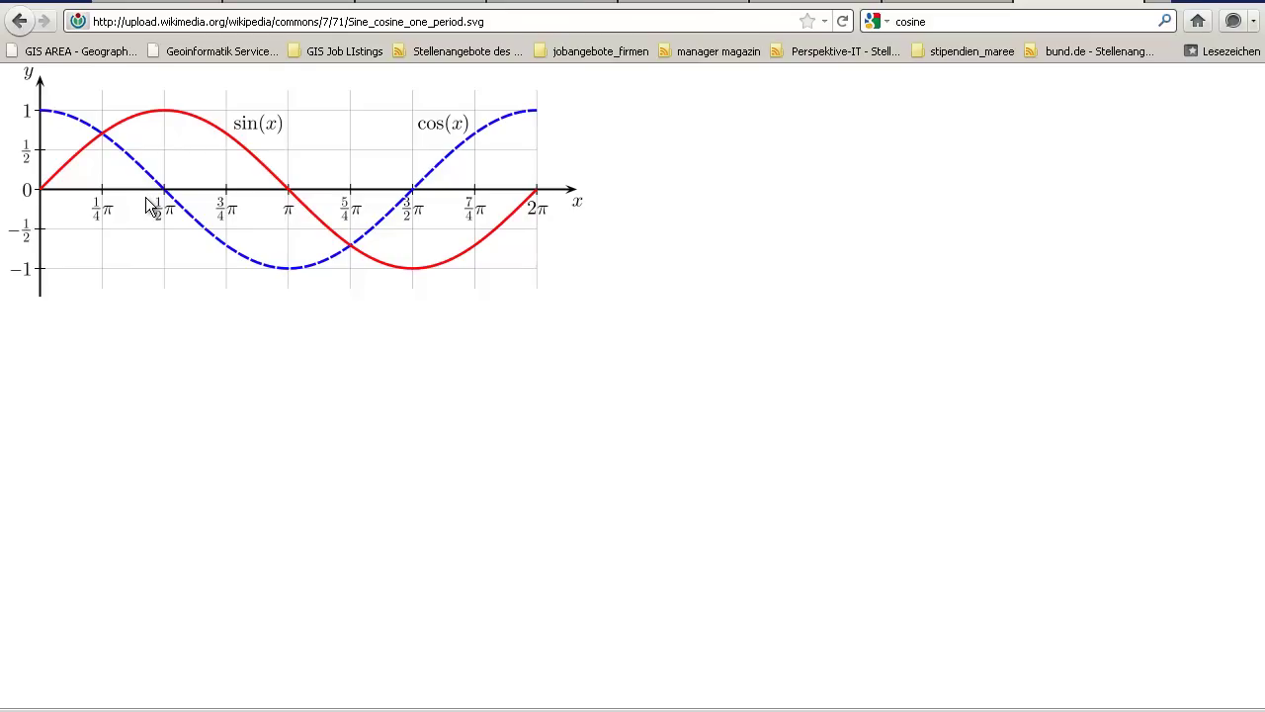
left_click(934, 4)
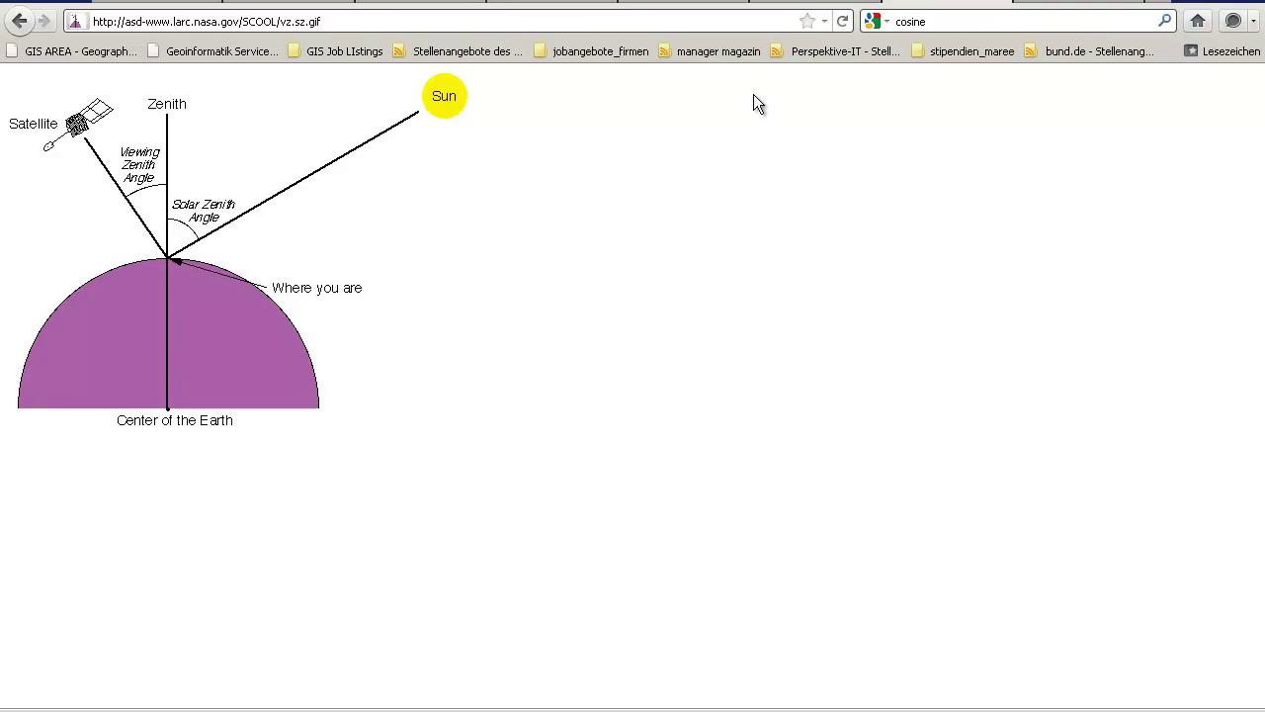
left_click(1077, 4)
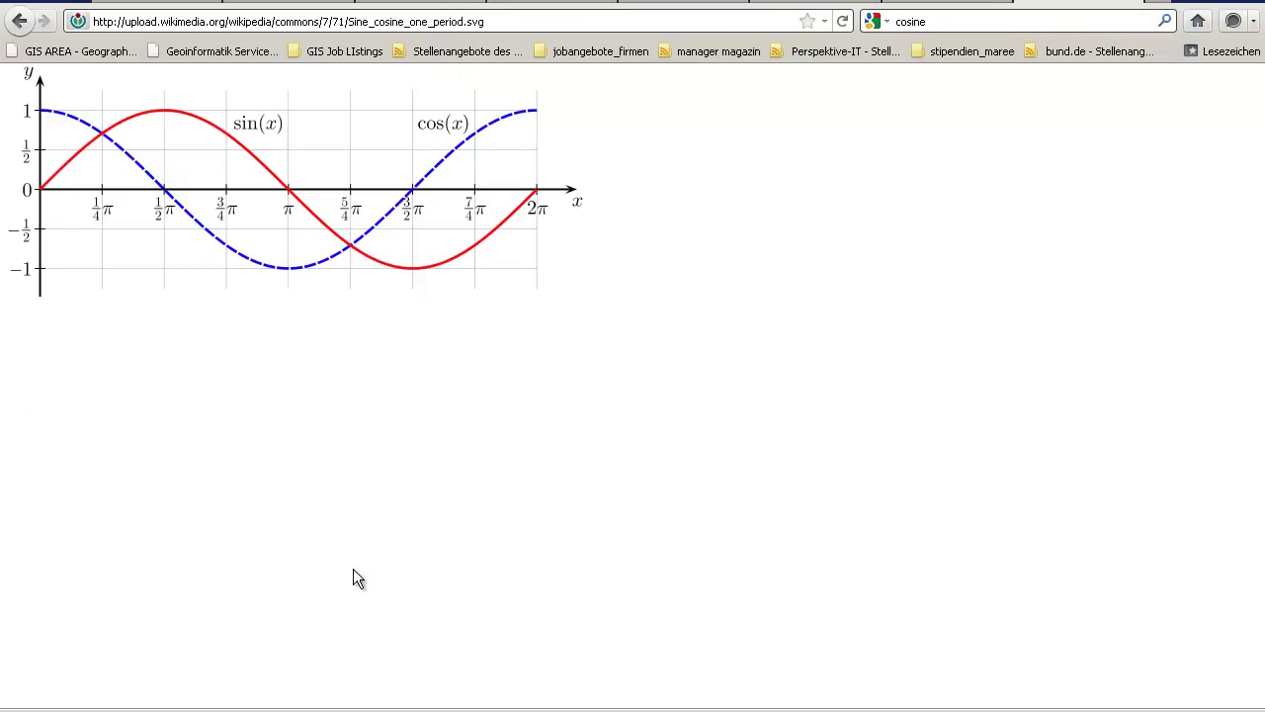
- Switch to the scene's metadata file in the text editor and copy the SUN_ELEVATION value 50.5729868
left_click(287, 702)
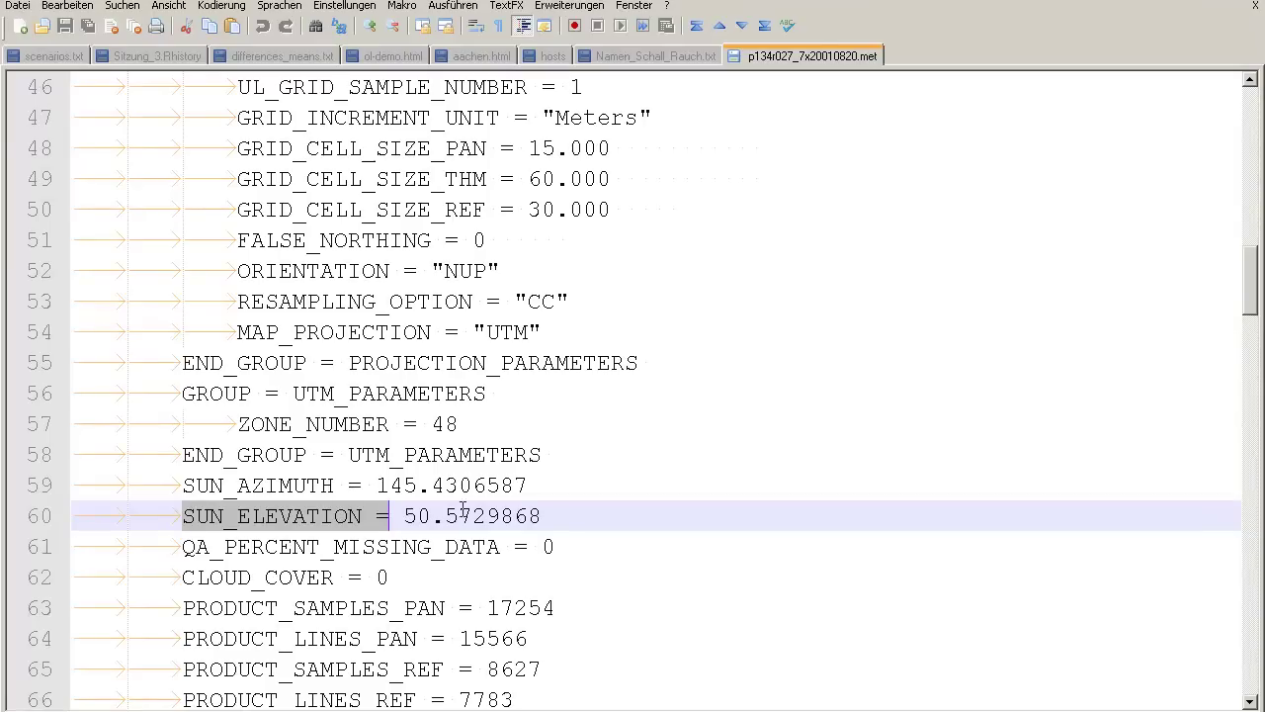
mouse_move(404, 515)
left_mouse_down()
mouse_move(581, 508)
mouse_move(392, 515)
mouse_move(412, 518)
left_mouse_up()
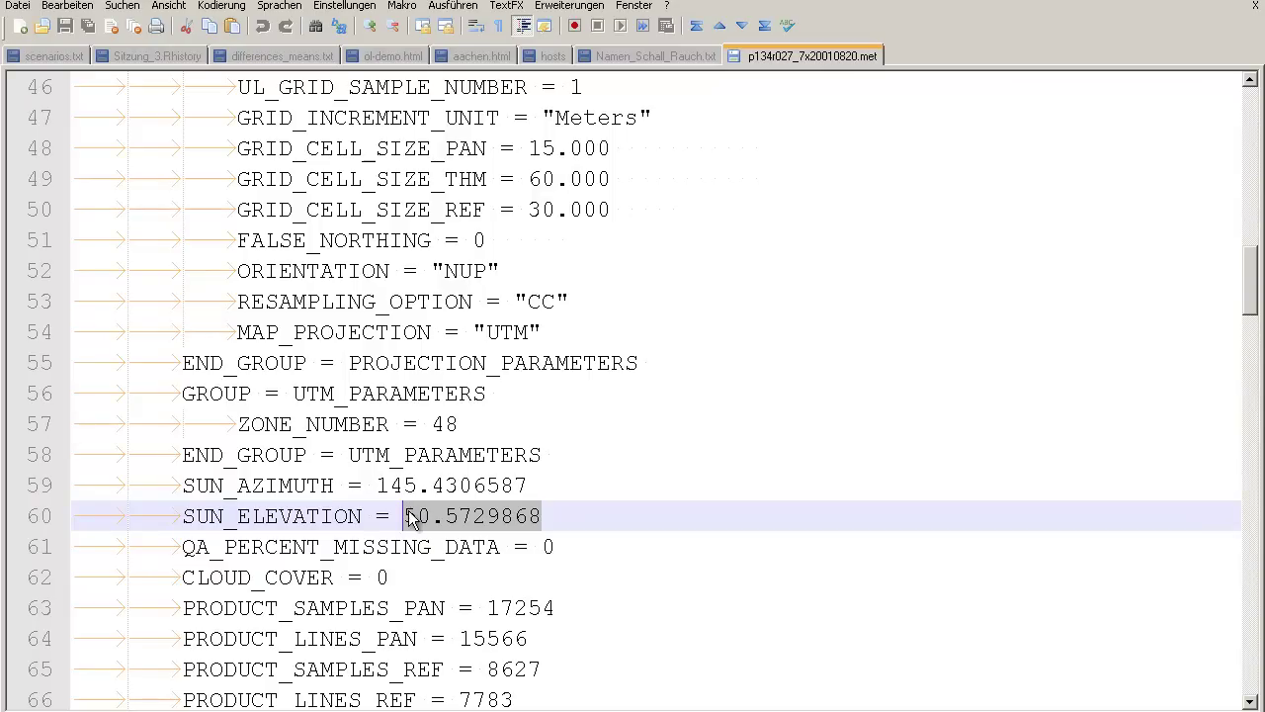
left_click(406, 516)
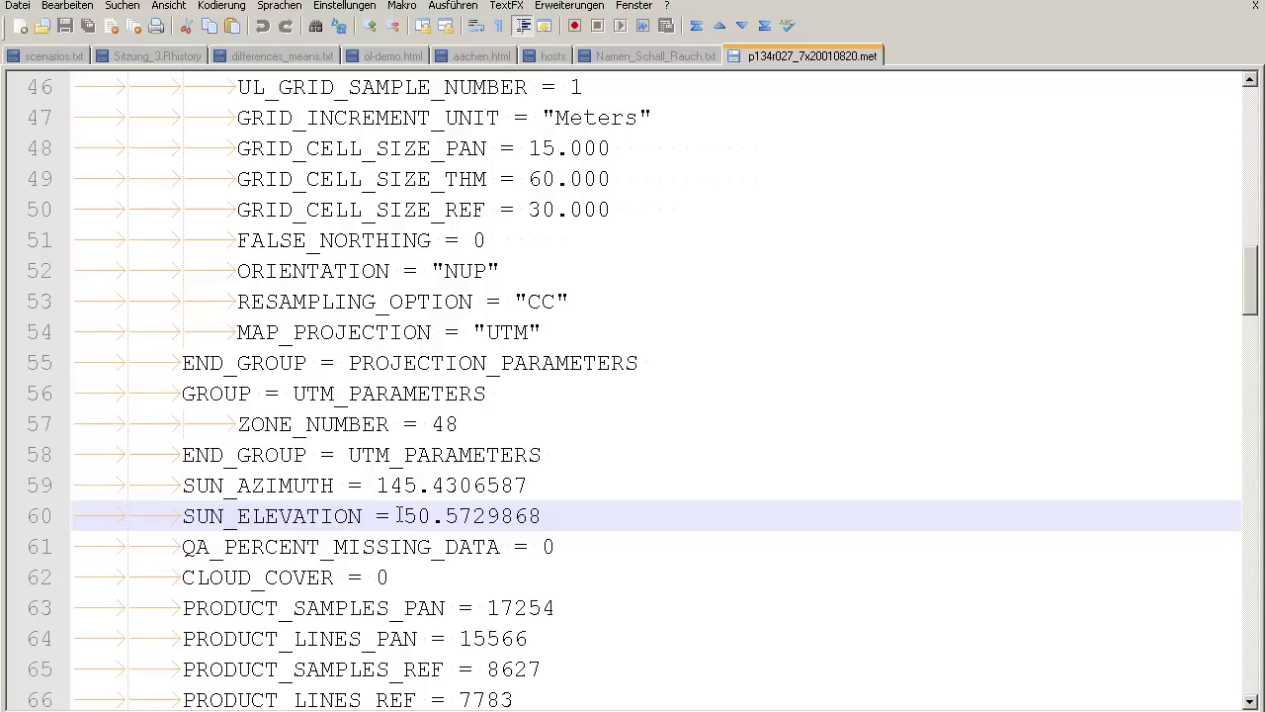
left_click_drag(403, 515, 553, 517)
key("ctrl+c")
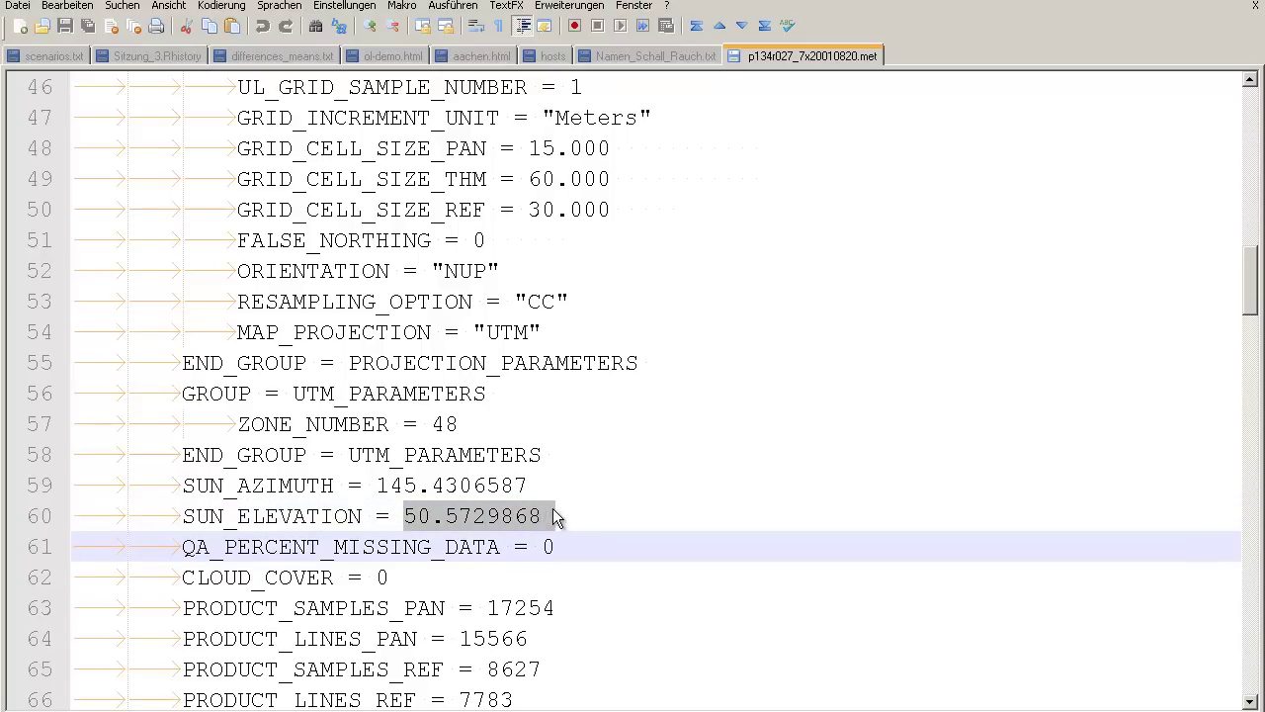
- Switch to the model and replace the function's whole expression with the sun elevation 50.5729868, accepting the definition
key("alt+Tab")
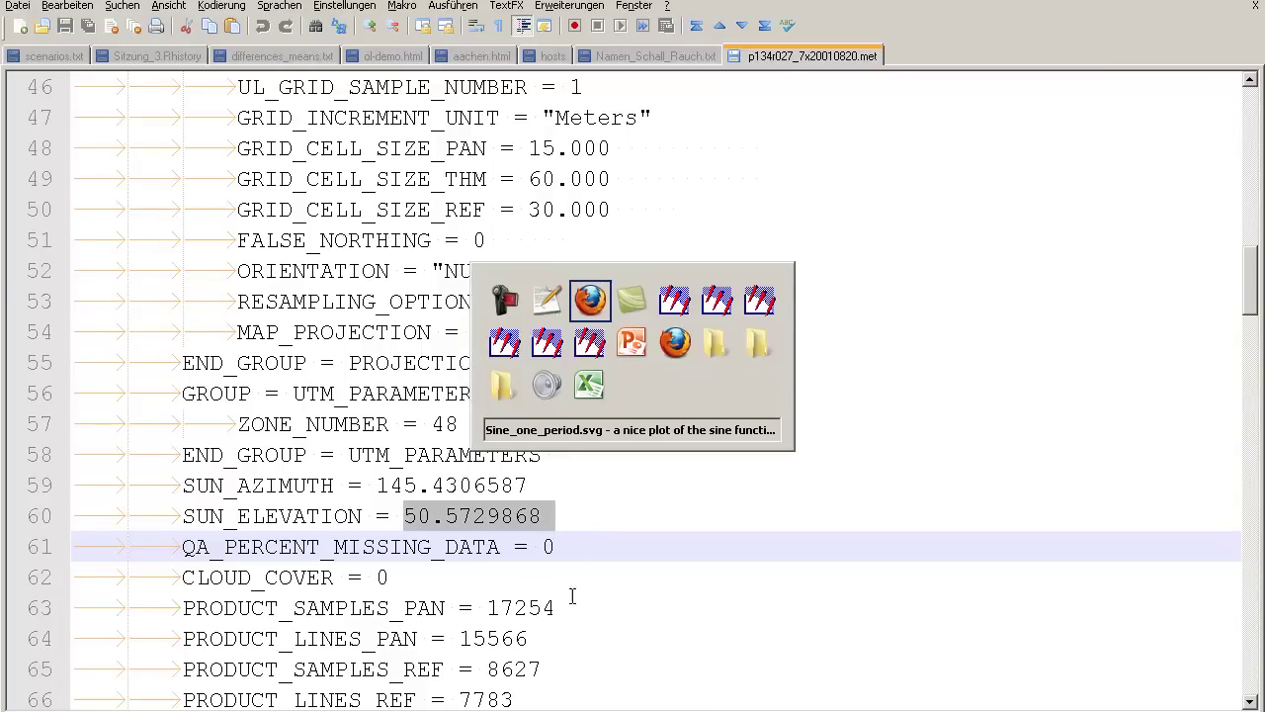
key("alt+Tab")
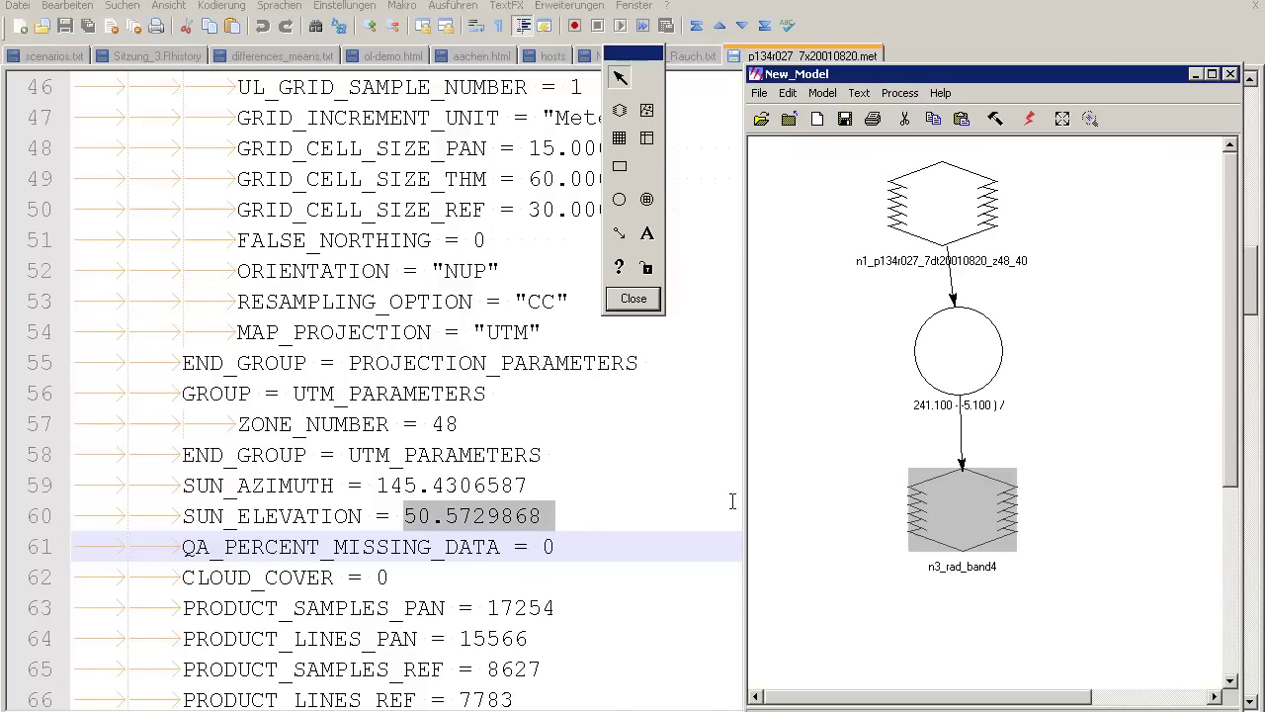
double_click(951, 334)
left_click_drag(775, 431, 175, 448)
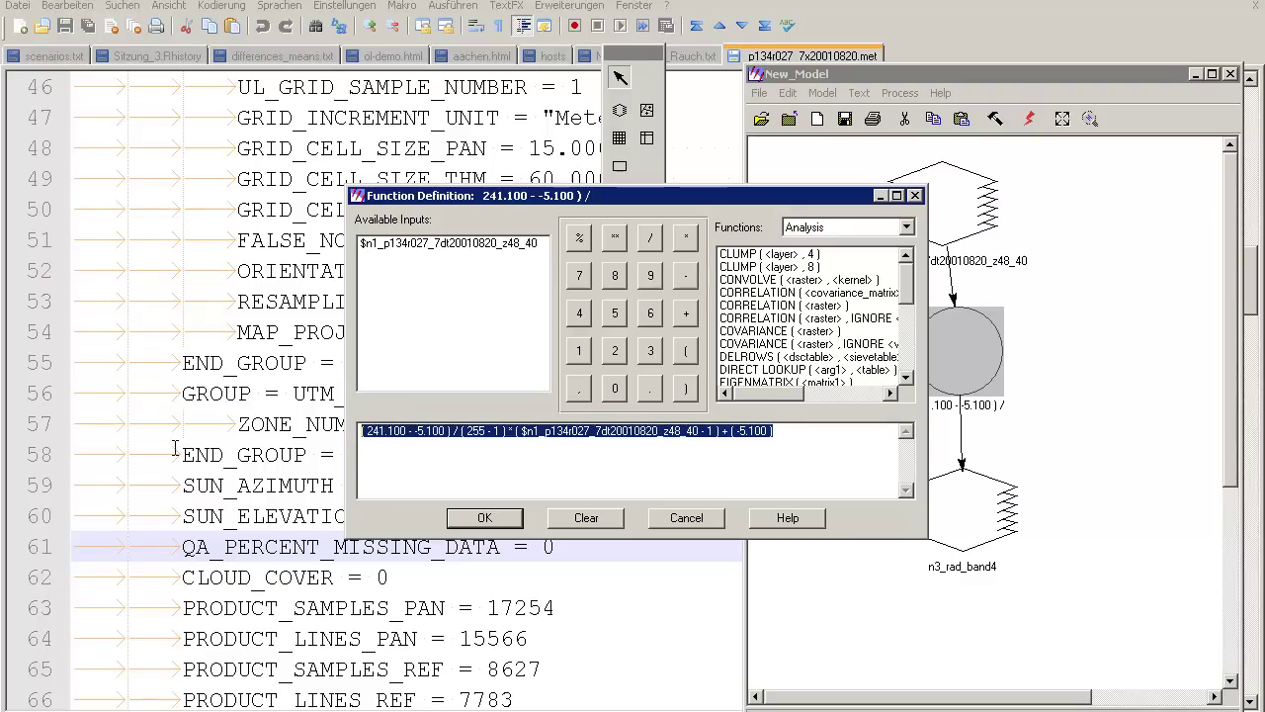
key("Delete")
key("ctrl+v")
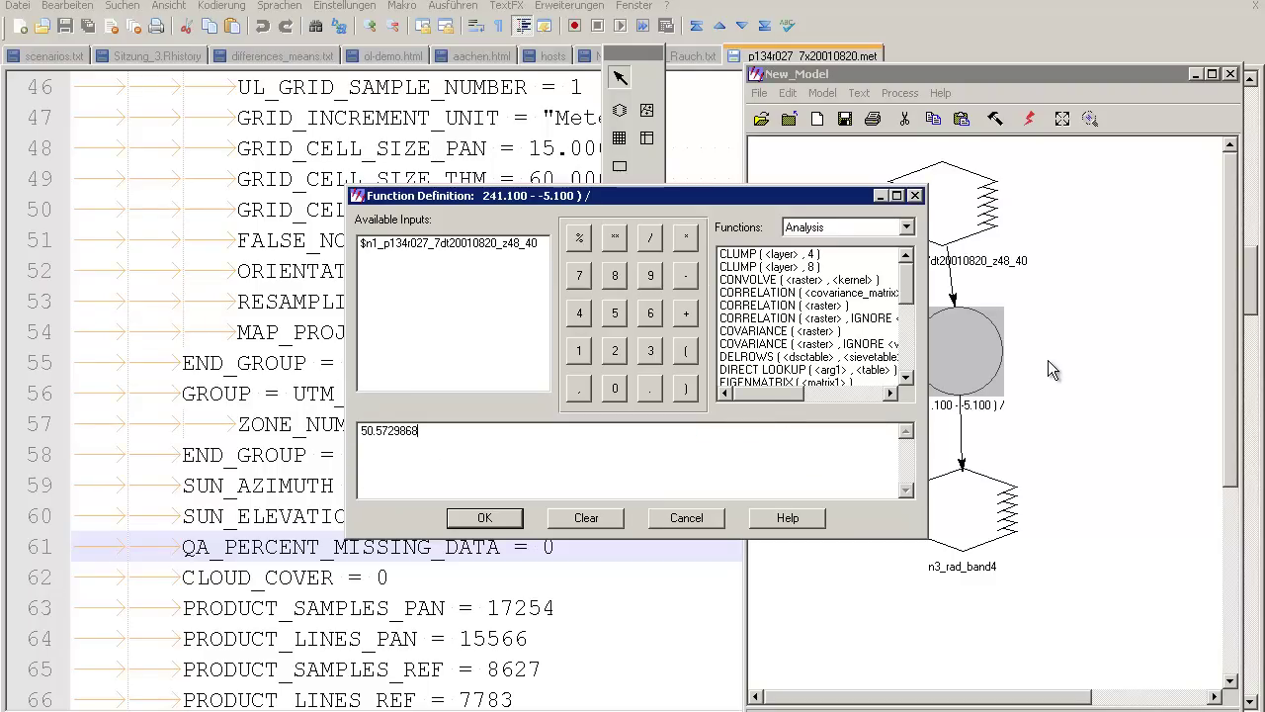
left_click(506, 517)
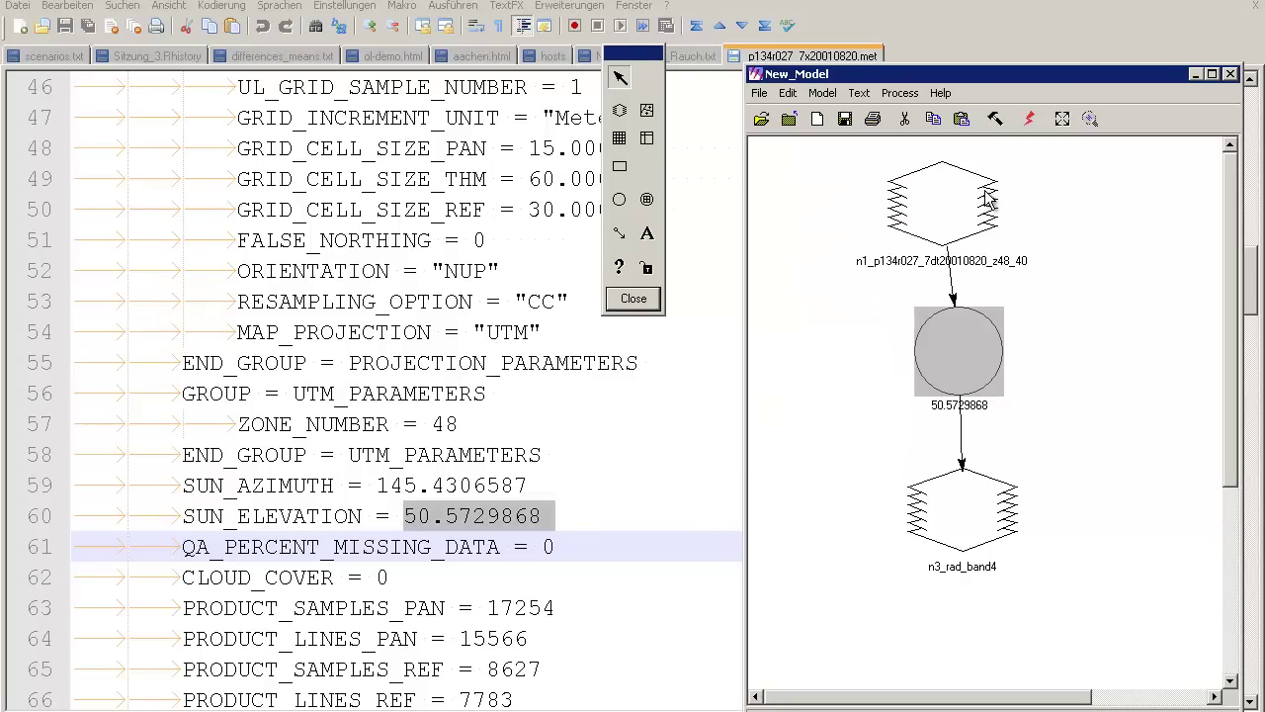
- Set the model's input raster to the IMAGINE image rad_band3.img from the ndvi_calc folder
left_click(976, 201)
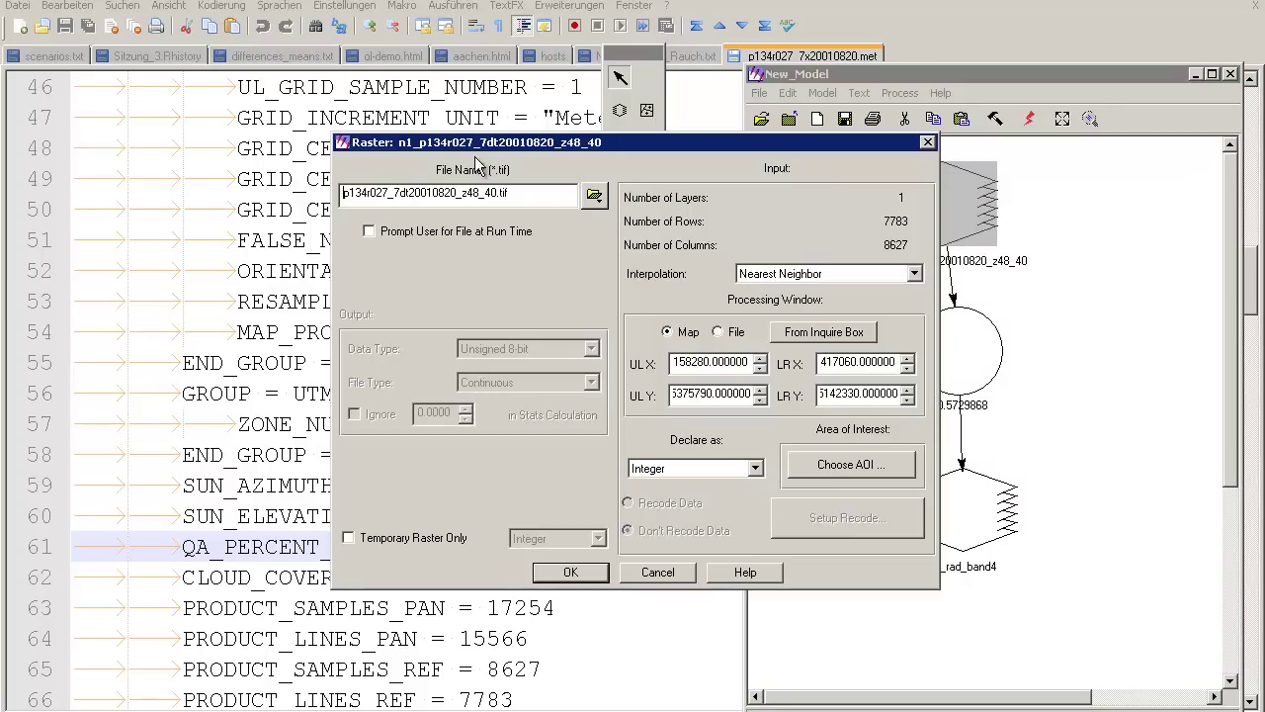
left_click(593, 197)
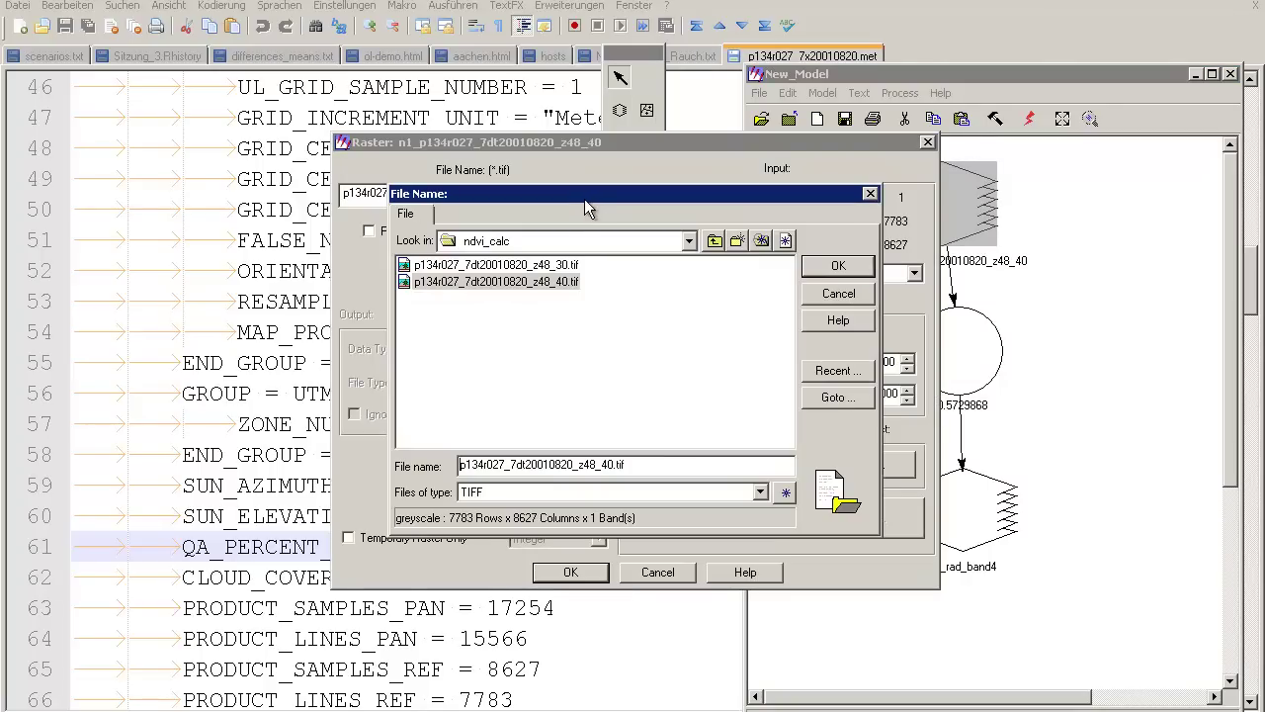
left_click(569, 487)
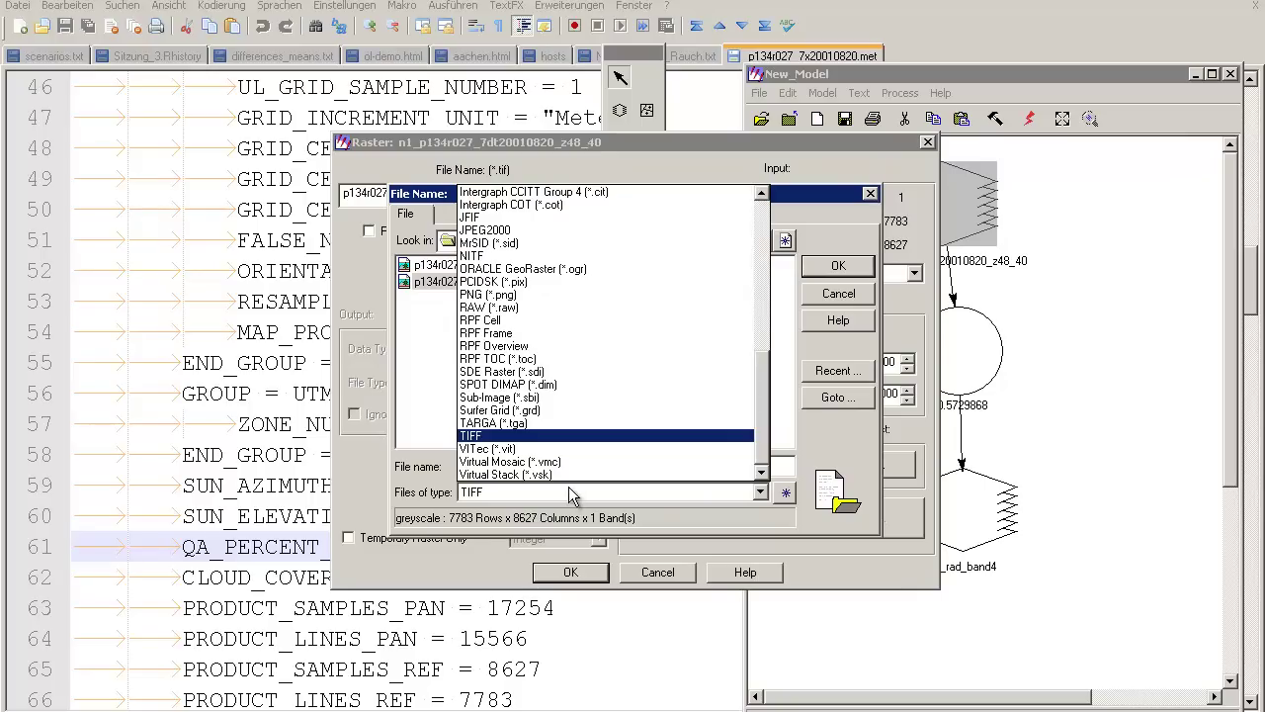
key("Home")
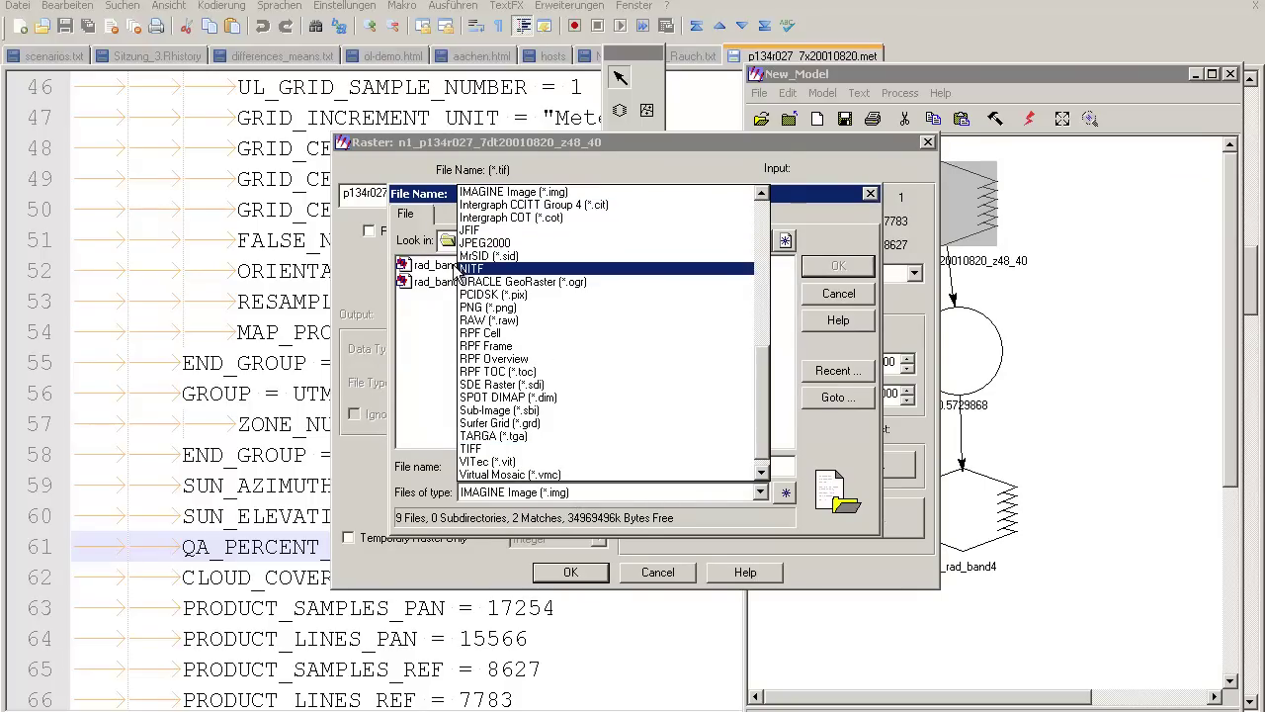
left_click(440, 269)
left_click(445, 266)
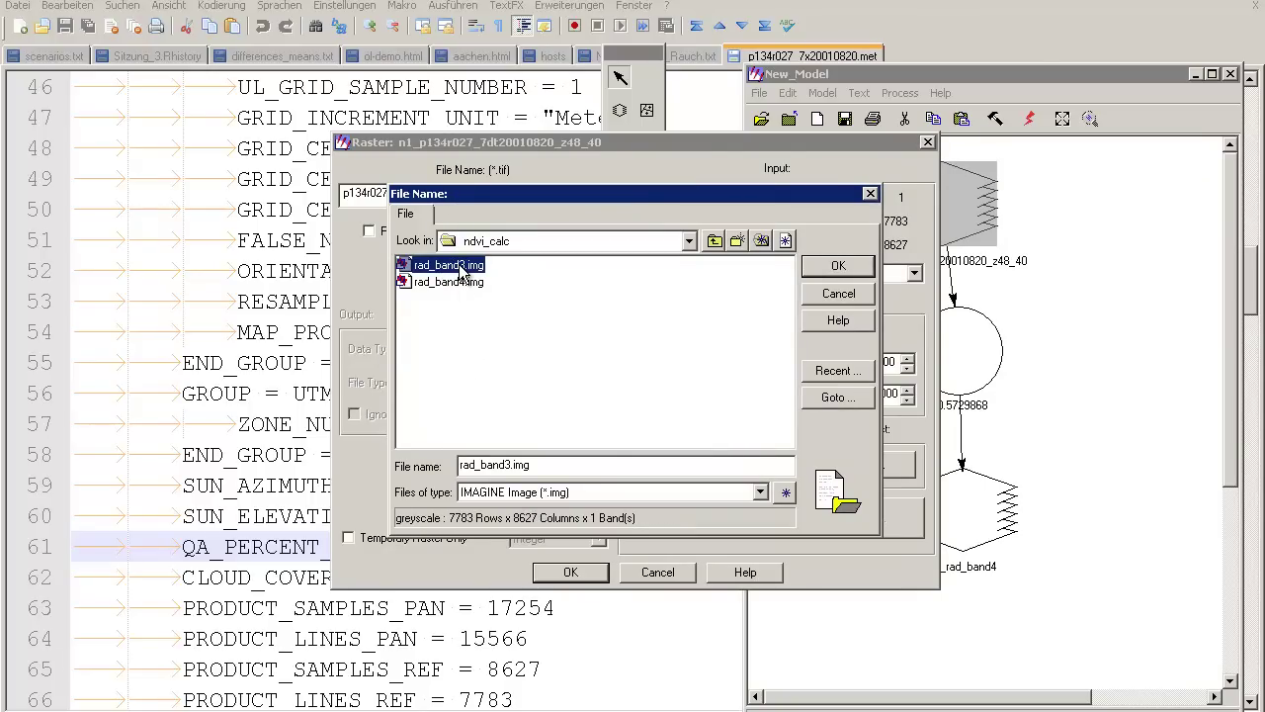
double_click(461, 269)
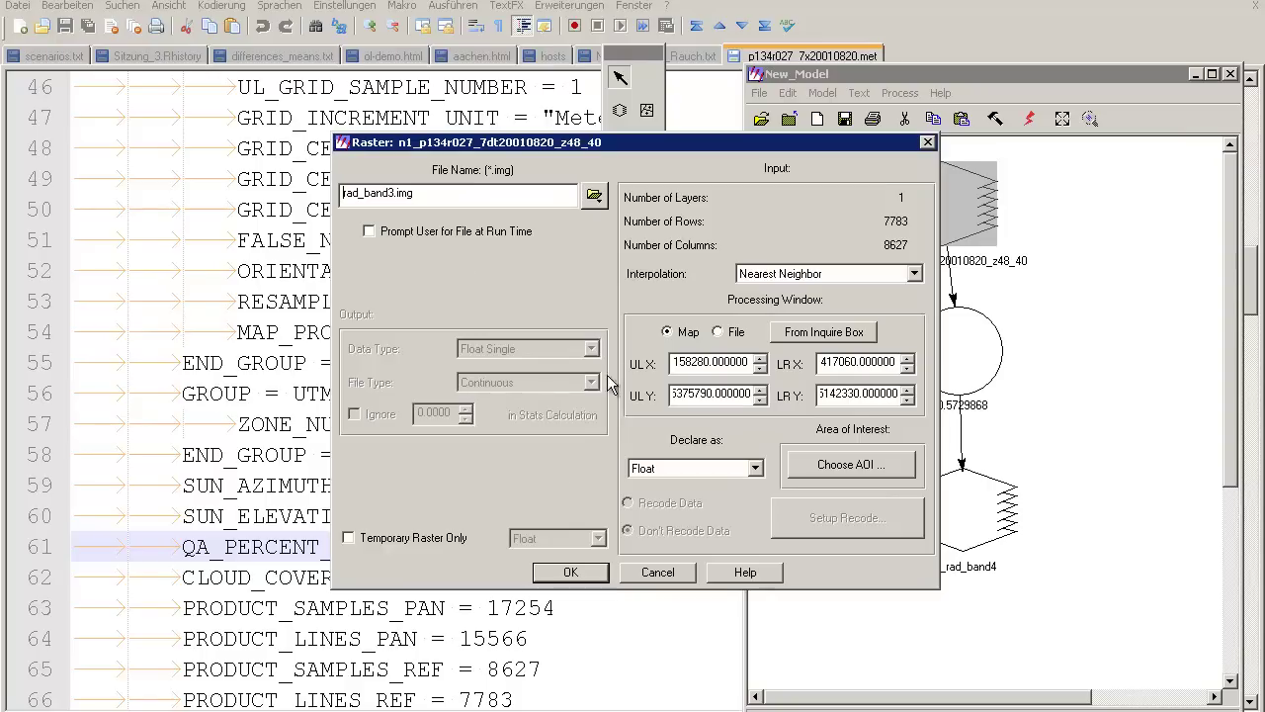
left_click(571, 573)
- Switch to the browser and review the Landsat handbook's radiance-to-reflectance formula and the cosine plot
key("alt+Tab")
key("Tab")
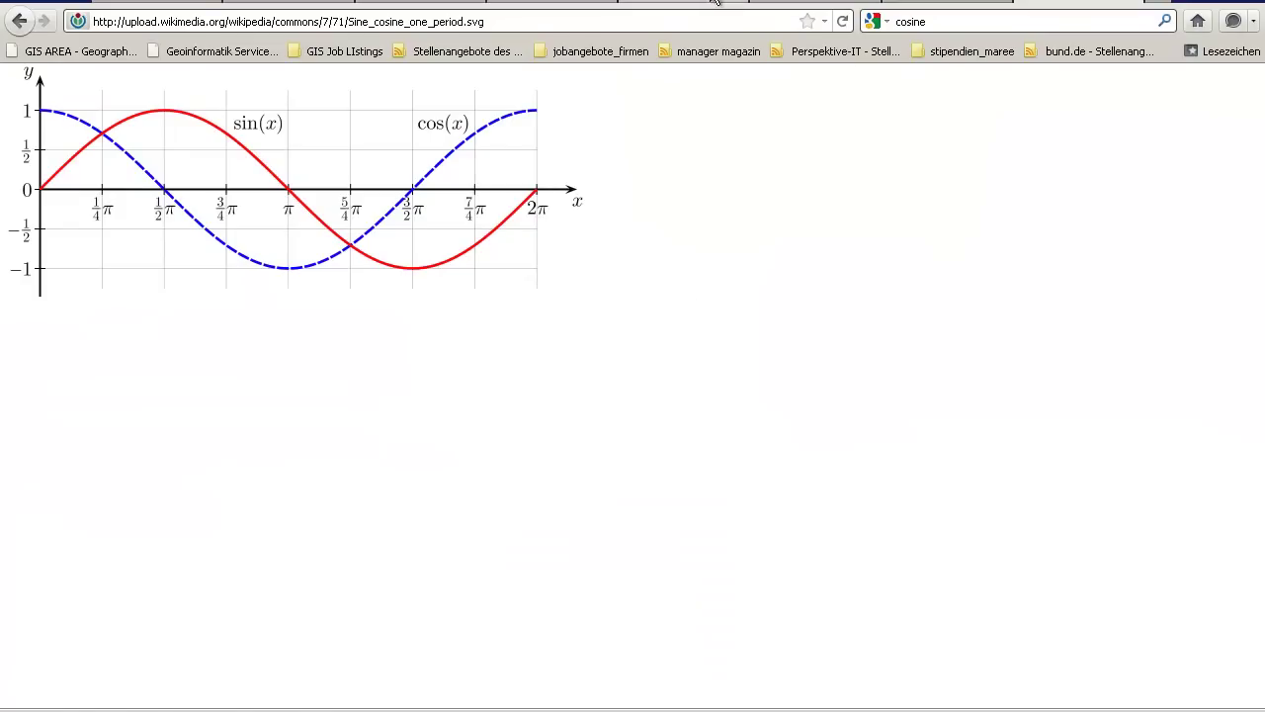
left_click(801, 5)
left_click(287, 5)
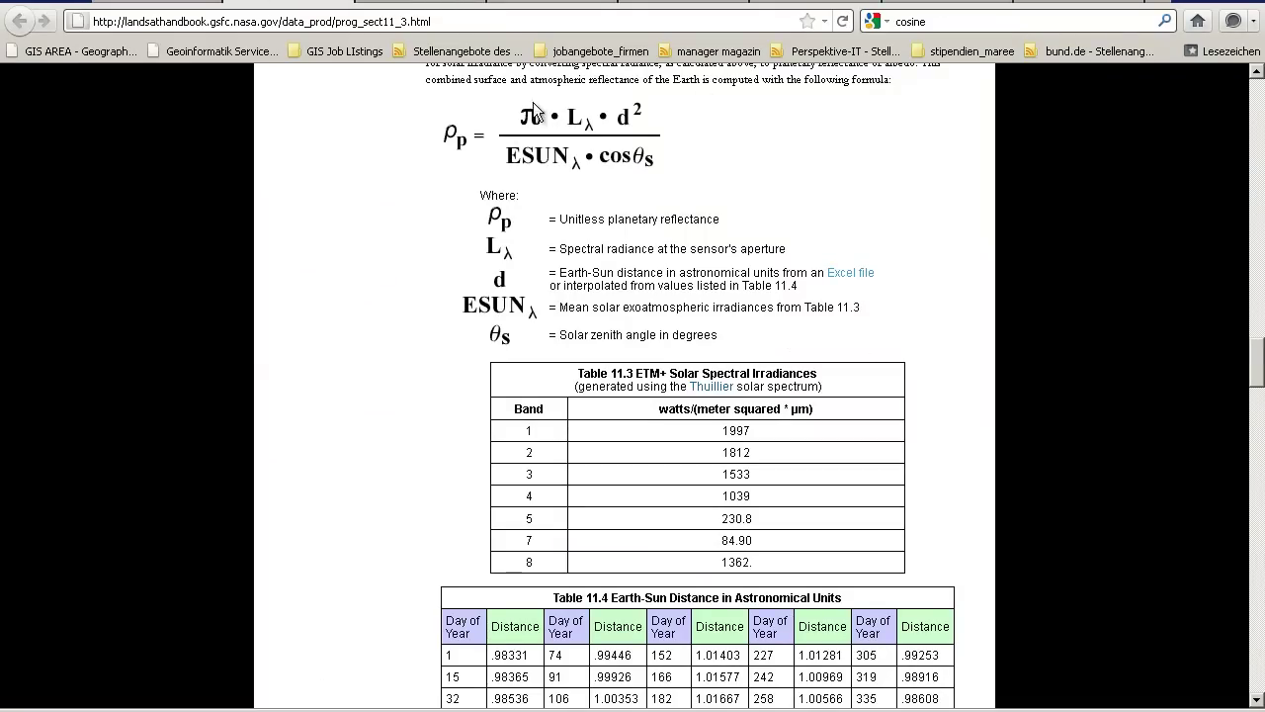
left_click(1068, 5)
key("alt+Tab")
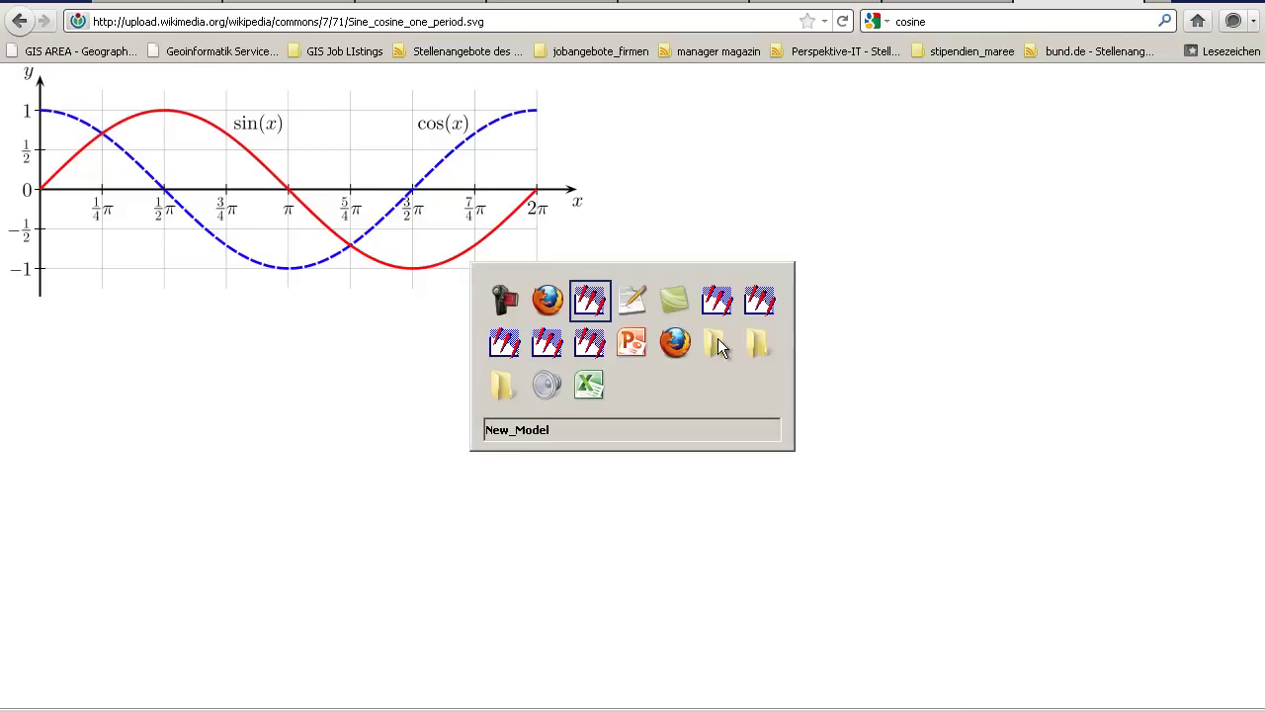
- Following the handbook formula, insert 3.14 * $n1_rad_band3 and a multiplication sign before the sun elevation in the model's function
double_click(975, 371)
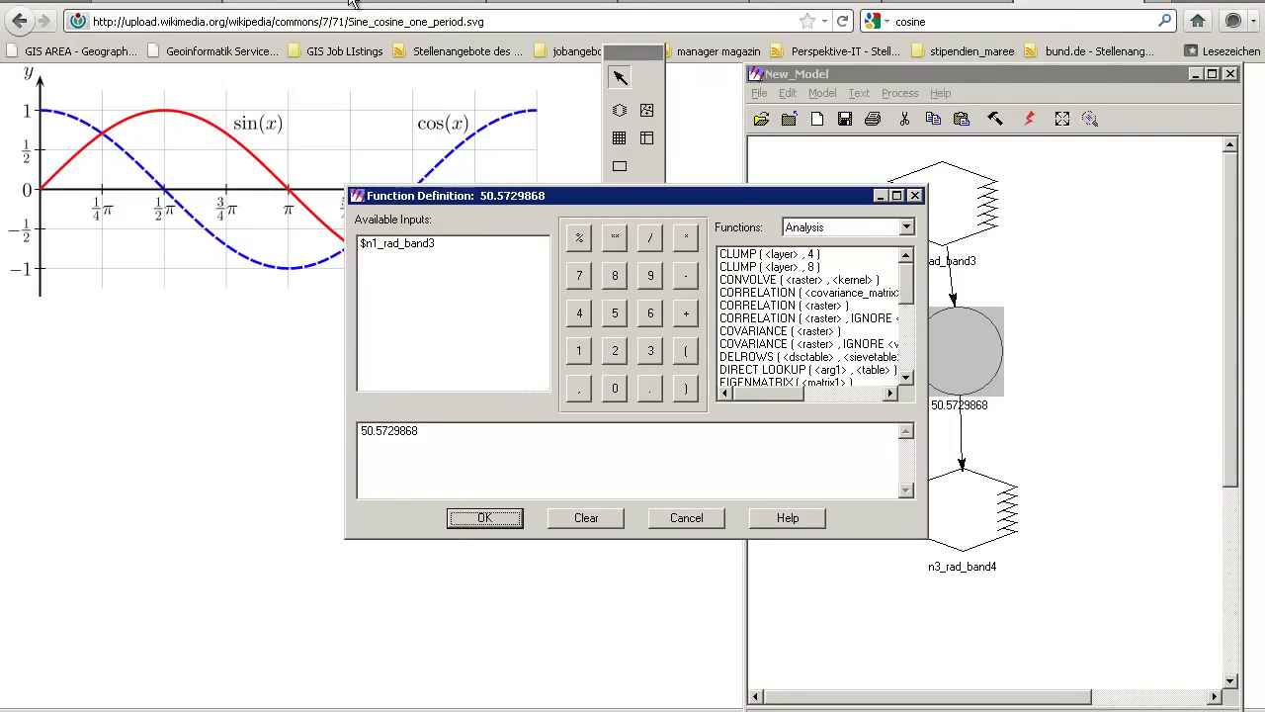
left_click(385, 9)
key("alt+Tab")
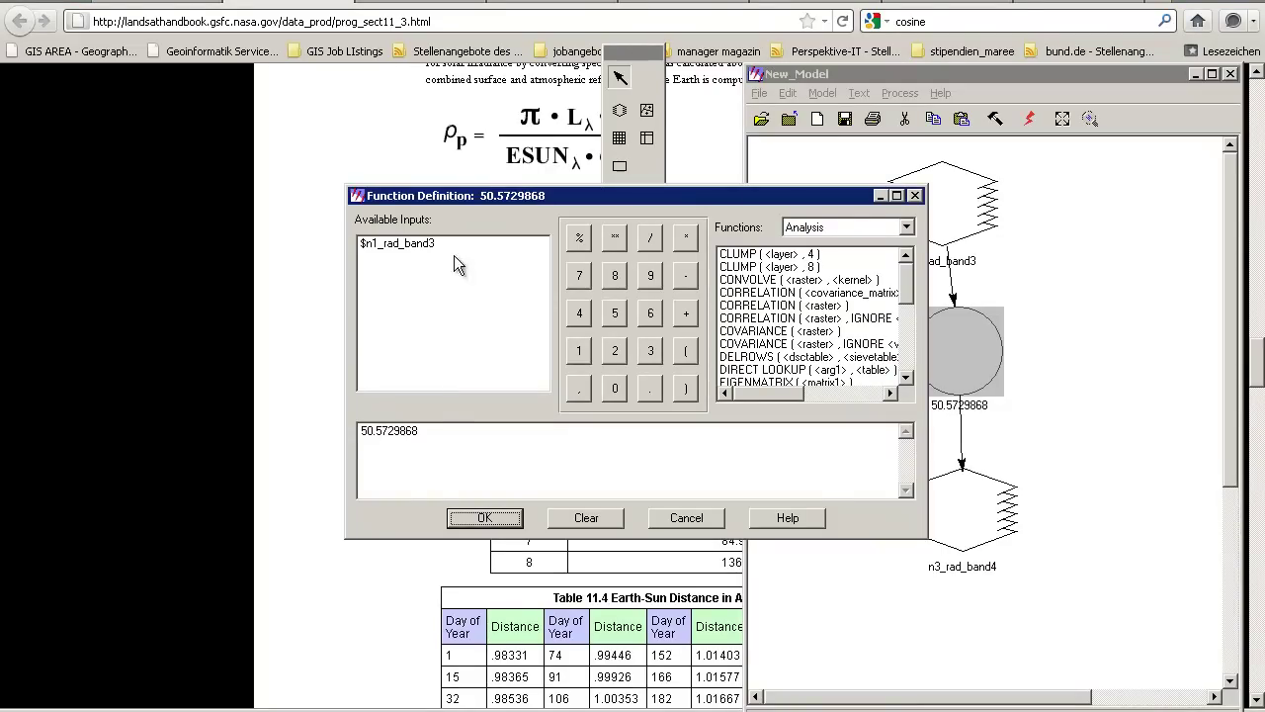
left_click(439, 431)
type("3.14")
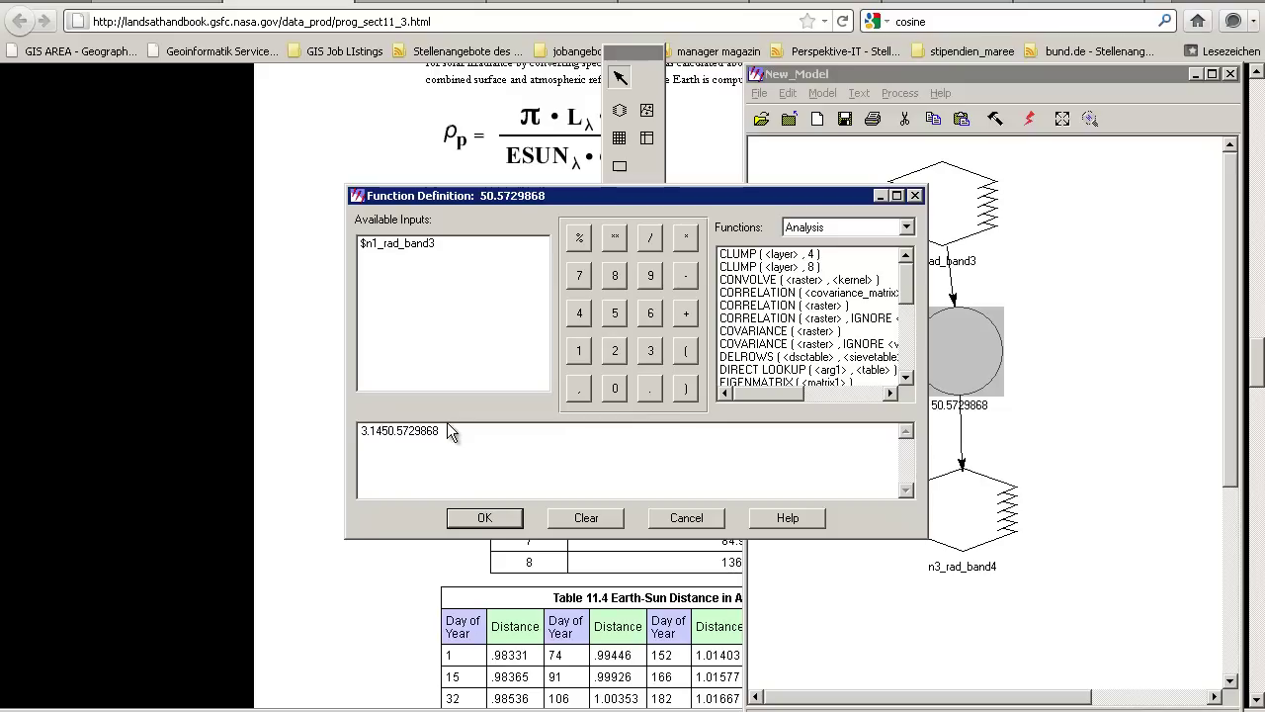
type(" *")
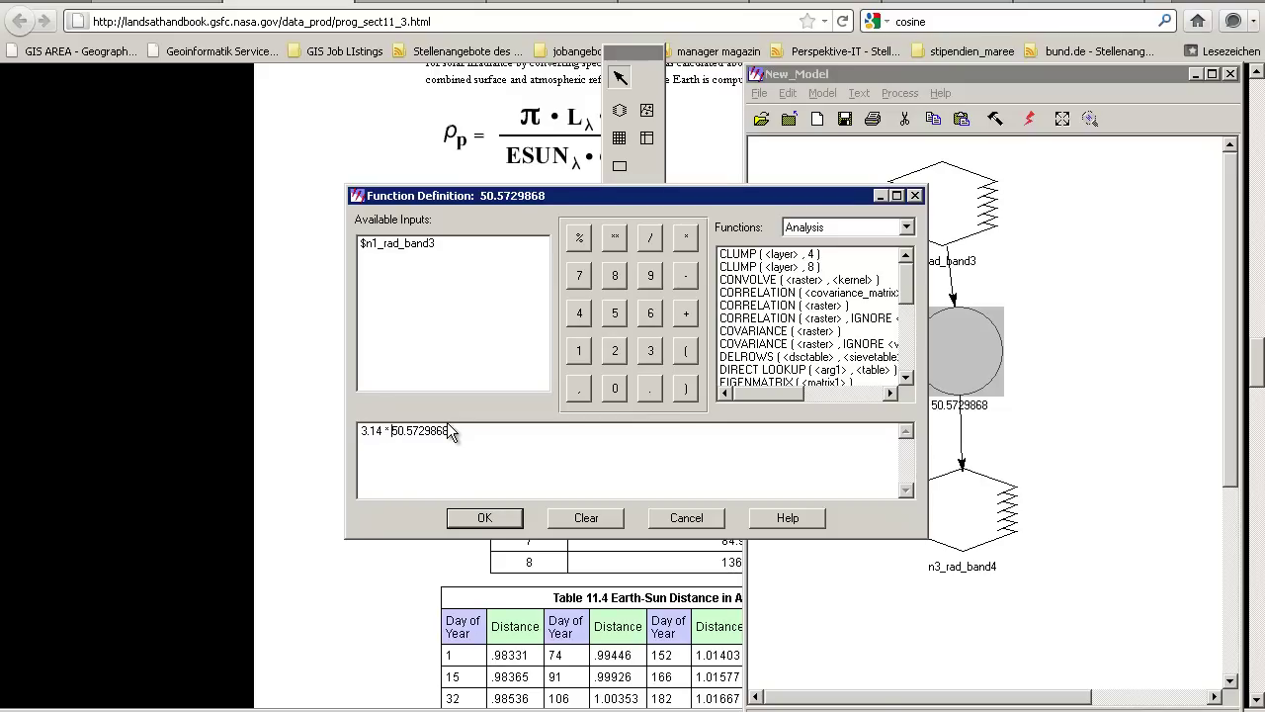
double_click(417, 250)
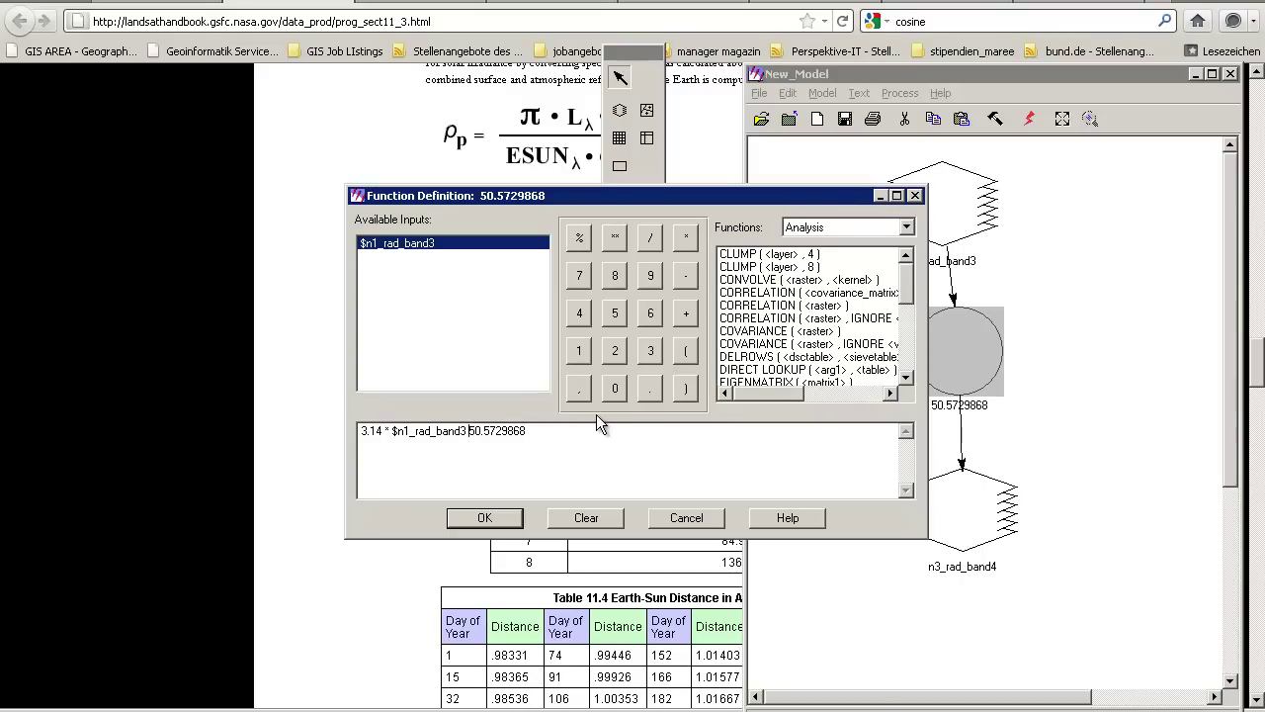
type("+")
key("BackSpace")
key("BackSpace")
left_click(676, 245)
- Look up the scene's ACQUISITION_DATE in the metadata file and switch to the Excel table of Earth-Sun distances
key("alt+Tab")
key("alt+Tab")
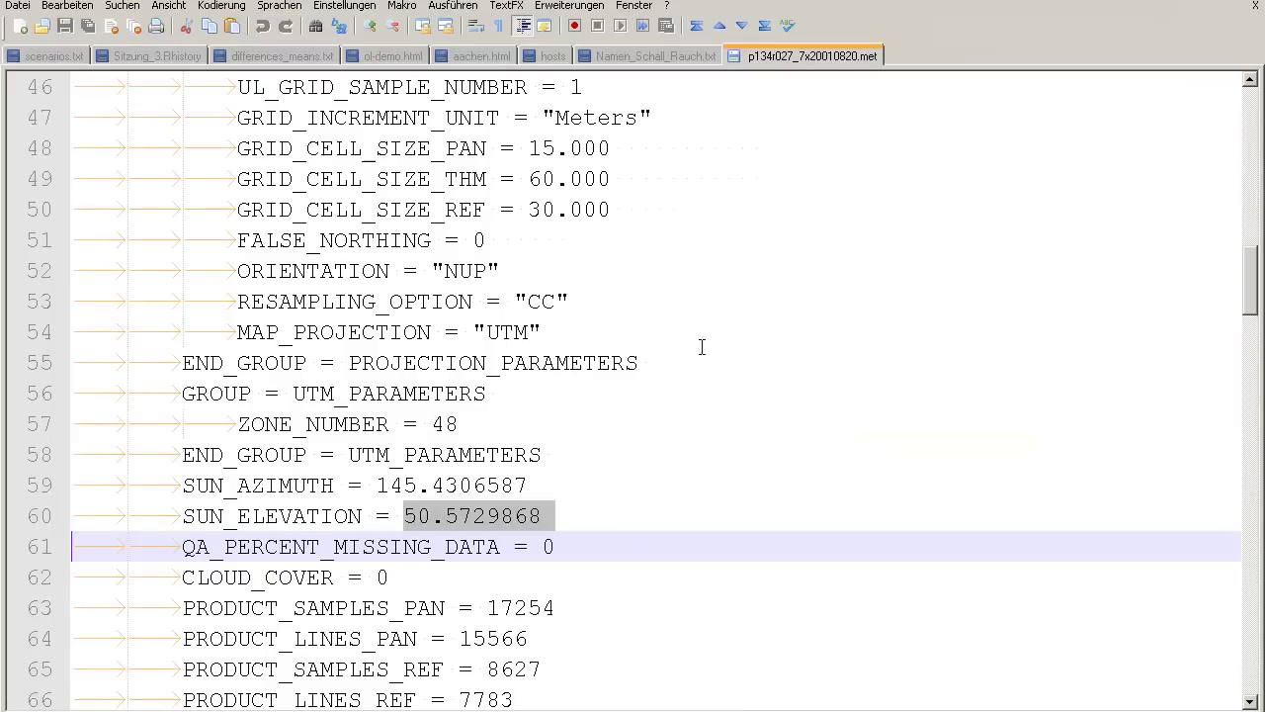
scroll(665, 389, "up", 15)
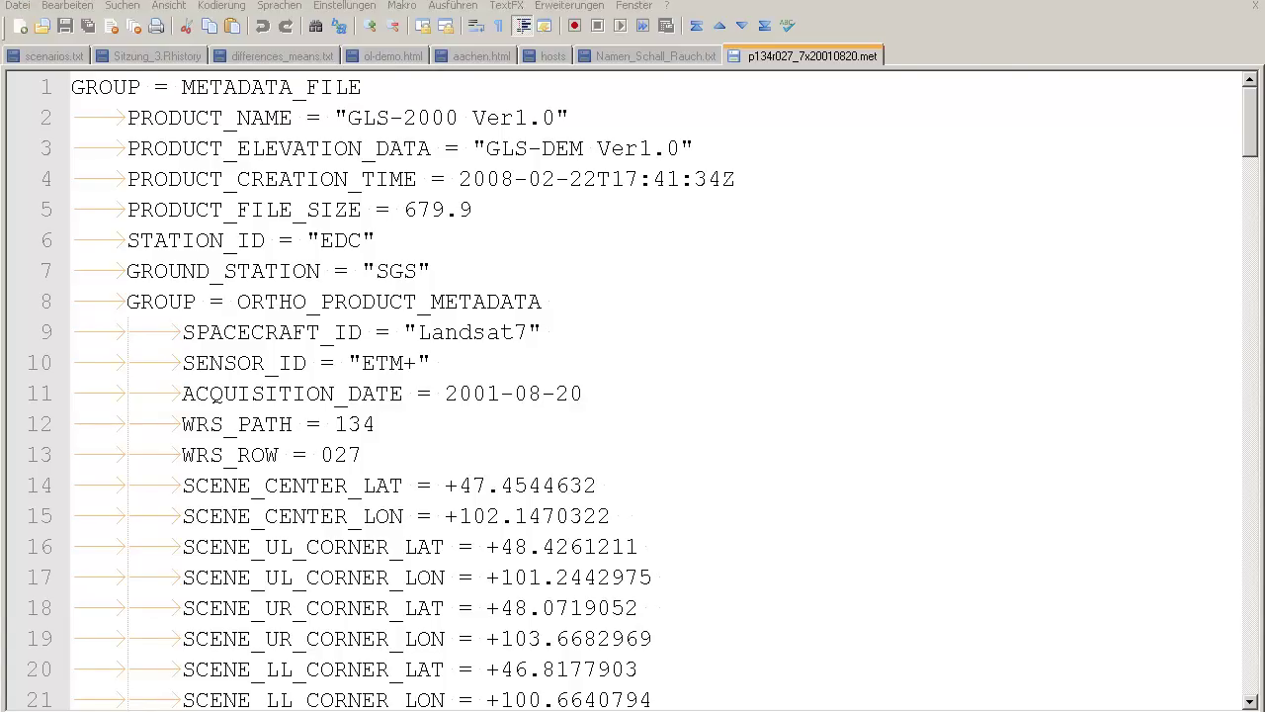
key("alt+Tab")
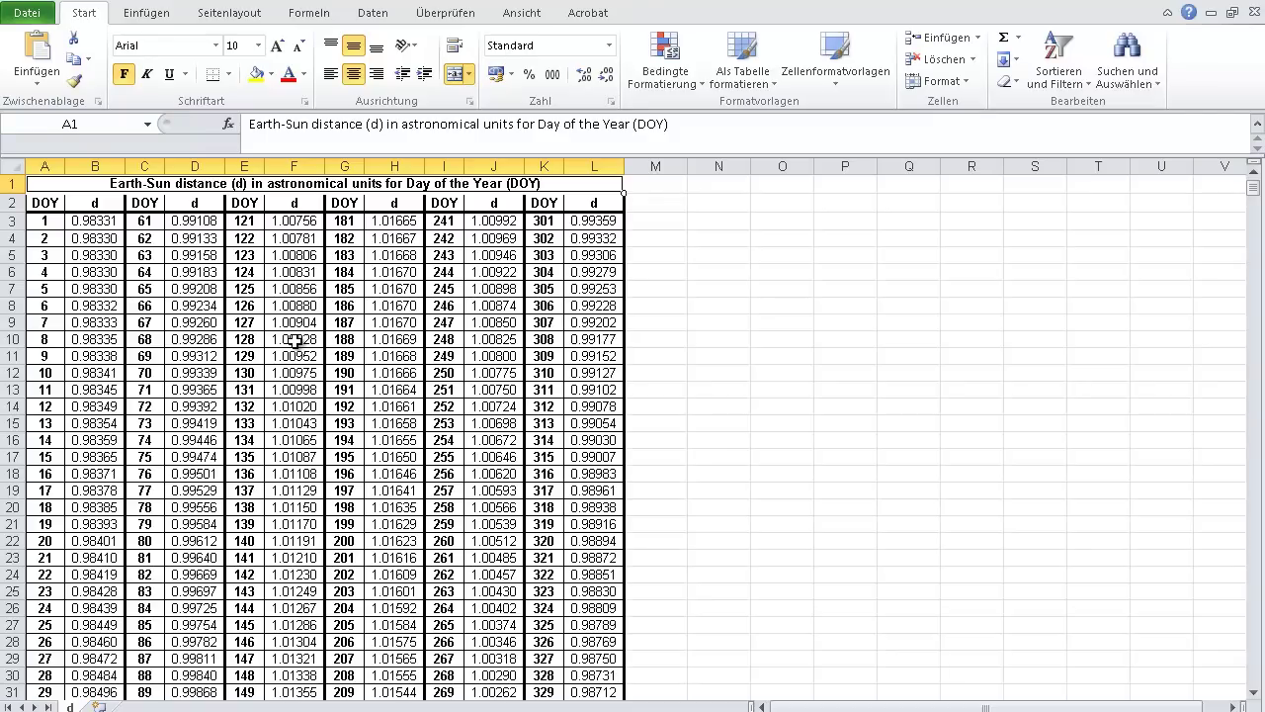
- Switch to the browser's Day of the Year calendar and look up the day number for the metadata file's ACQUISITION_DATE, 2001-08-20
key("alt+Tab")
key("alt+Tab")
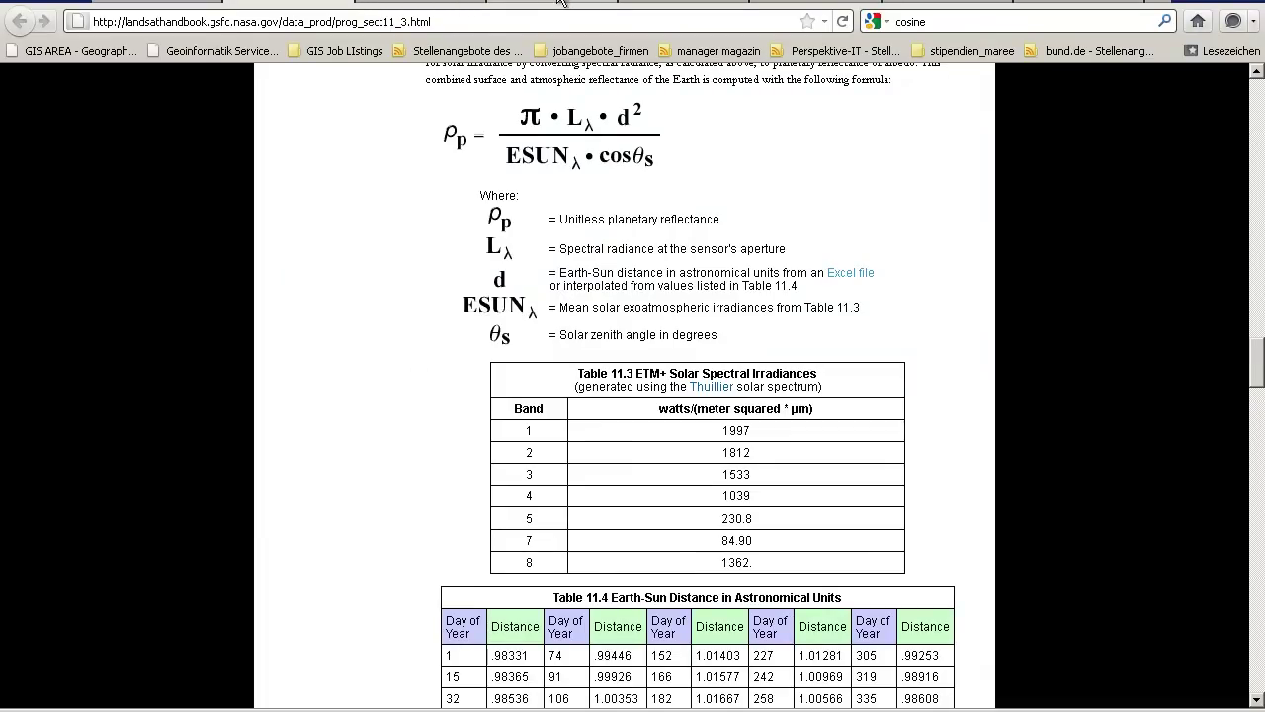
left_click(563, 5)
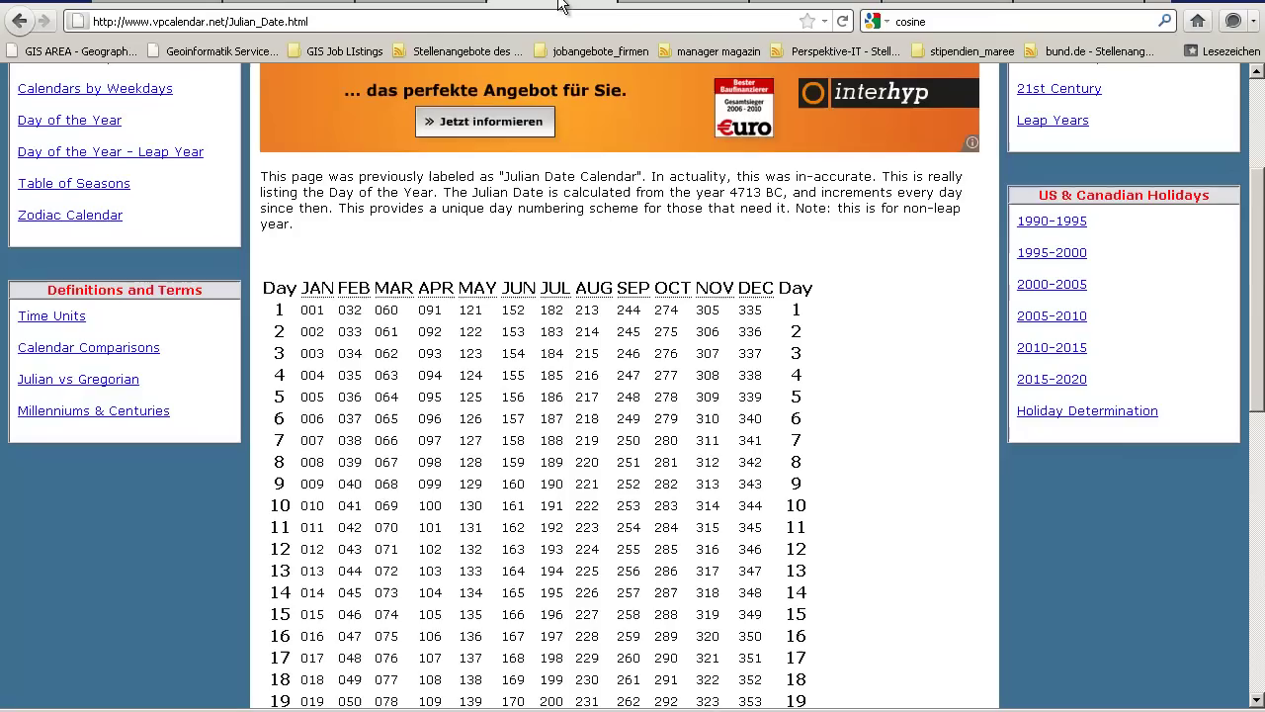
scroll(658, 416, "down", 8)
scroll(657, 415, "up", 8)
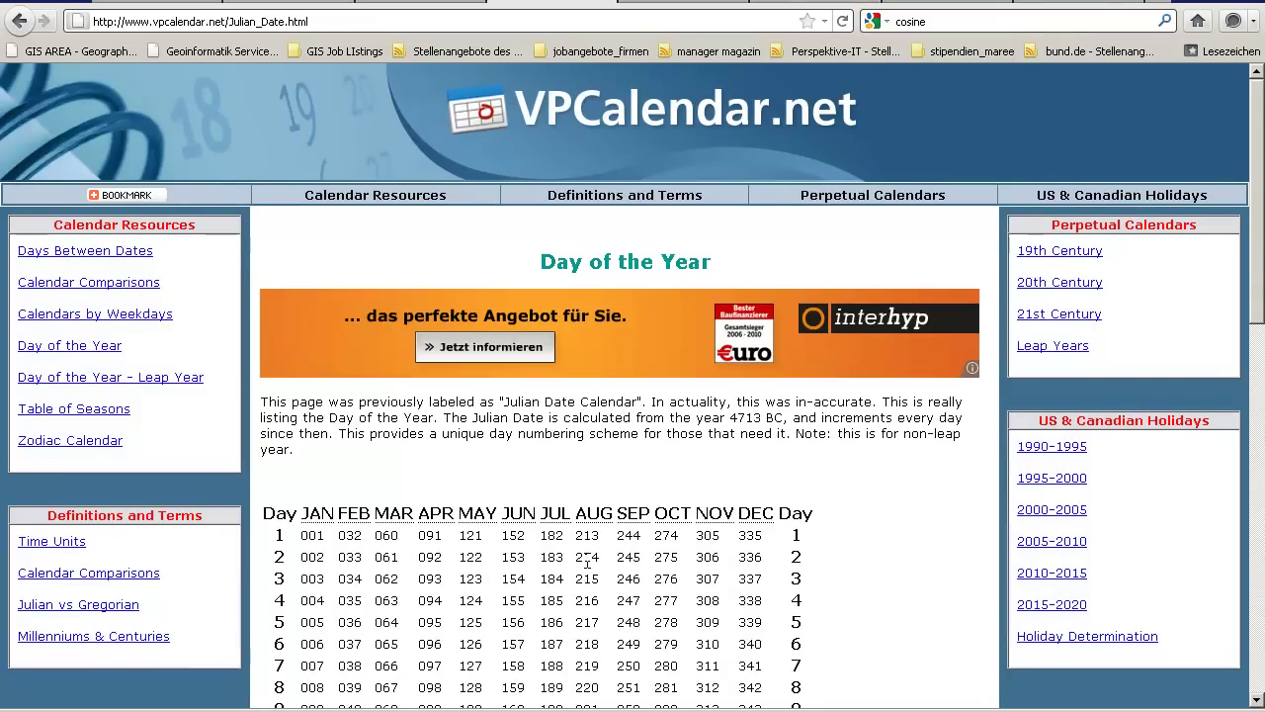
scroll(587, 559, "down", 5)
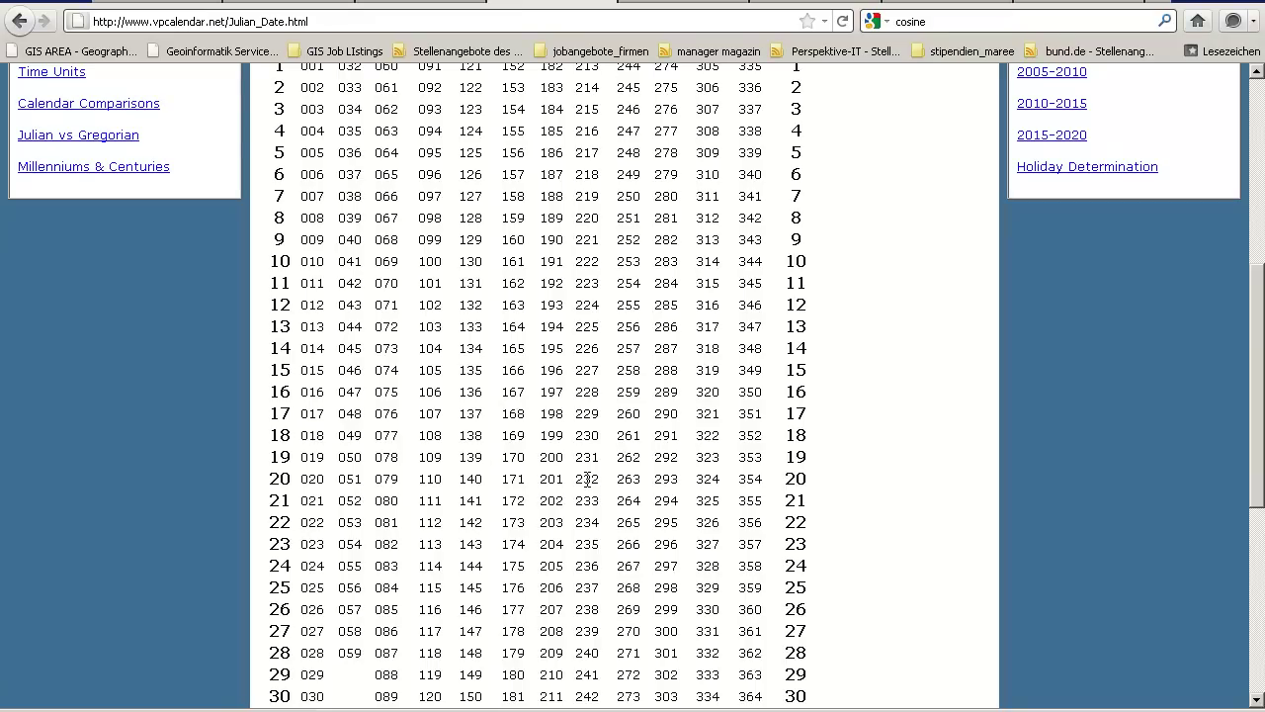
key("alt+Tab")
key("alt+Tab")
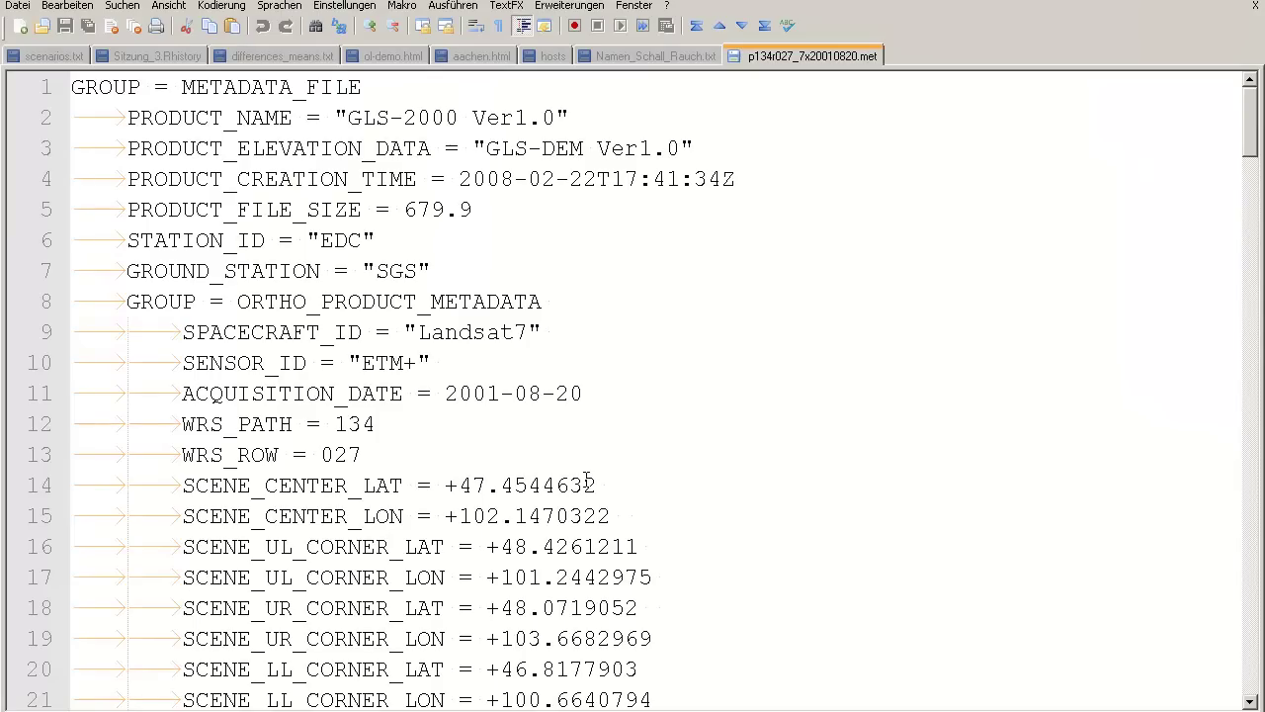
key("alt+Tab")
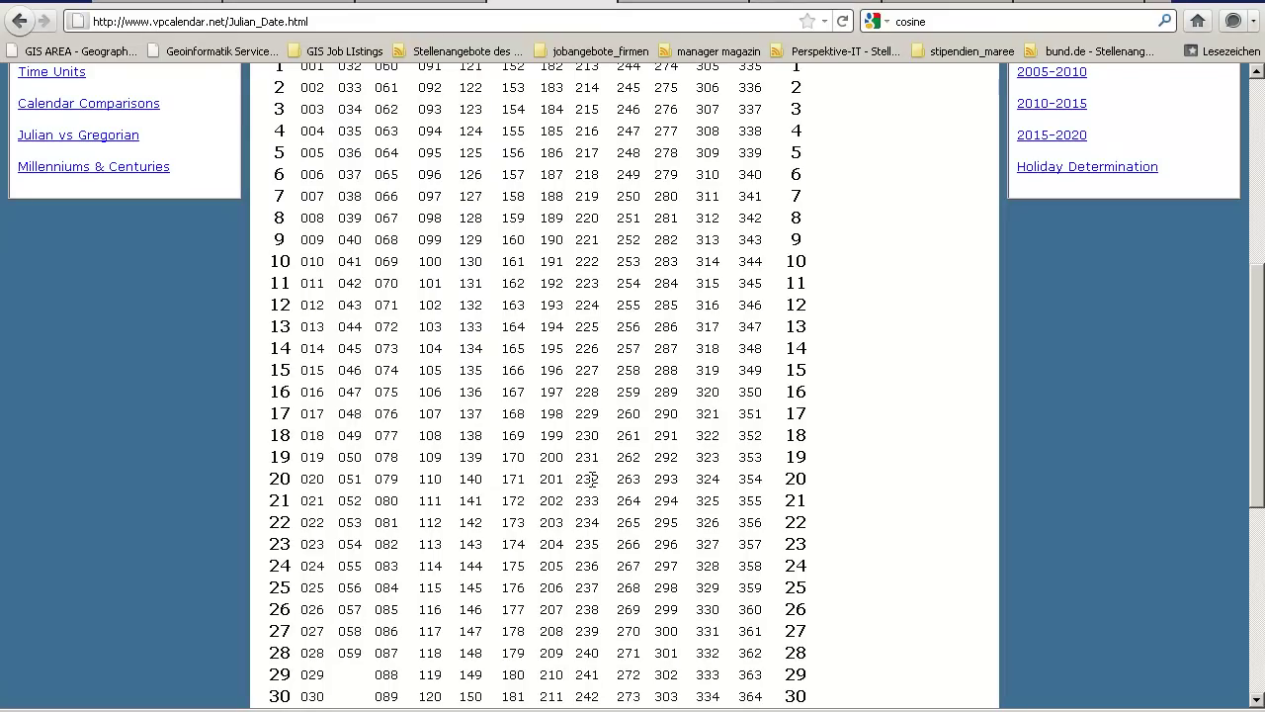
- In the Excel table of Earth-Sun distances, copy the full distance value for day 232
key("alt+Tab")
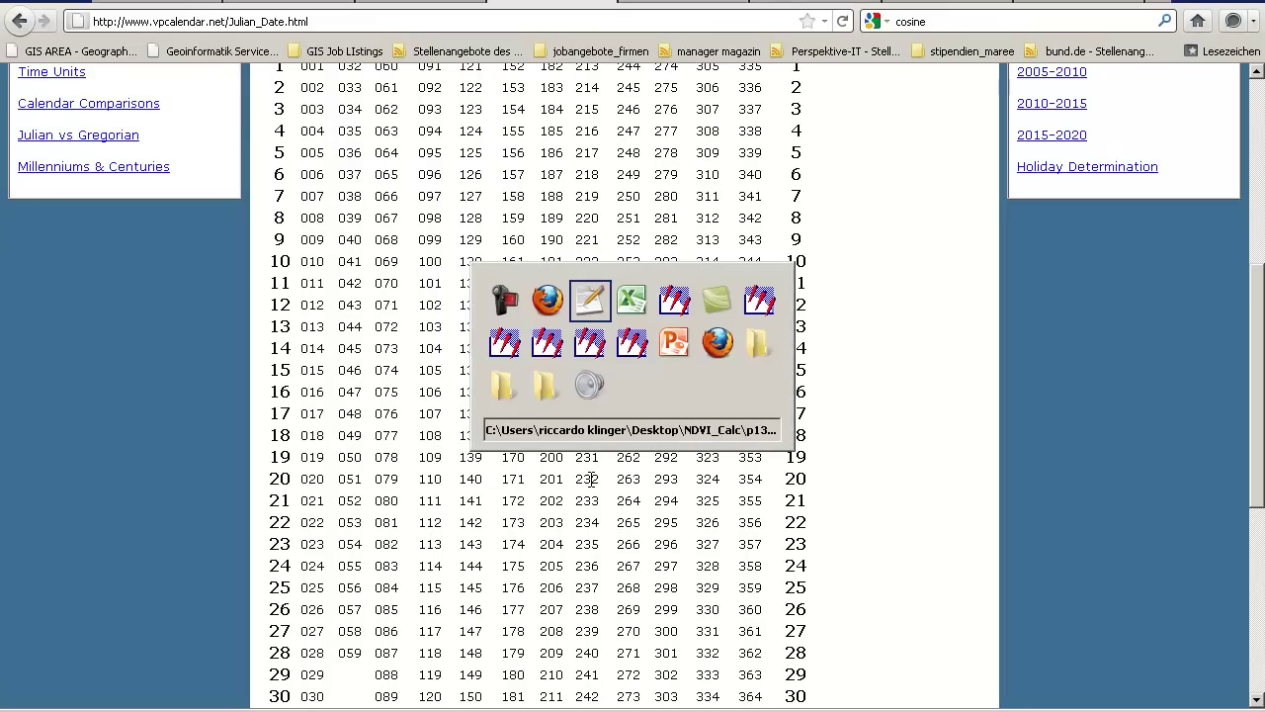
key("alt+Tab")
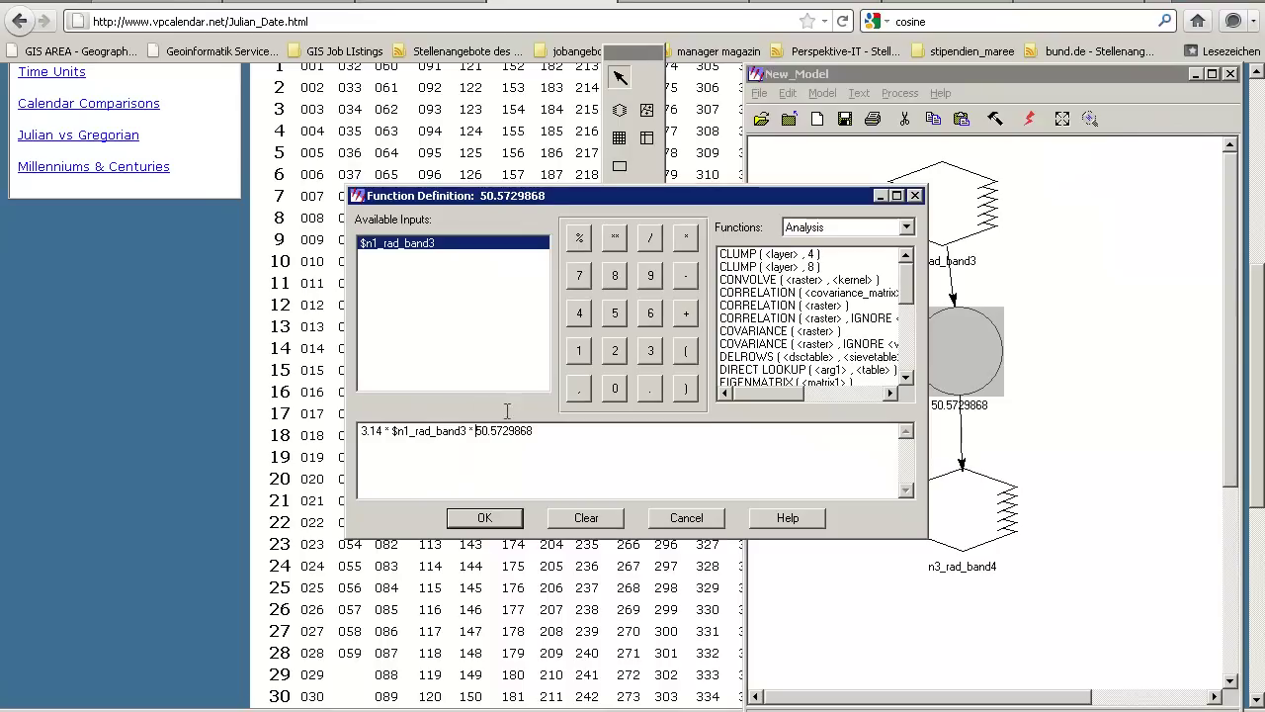
key("alt+Tab")
key("alt+Tab")
key("alt+Tab")
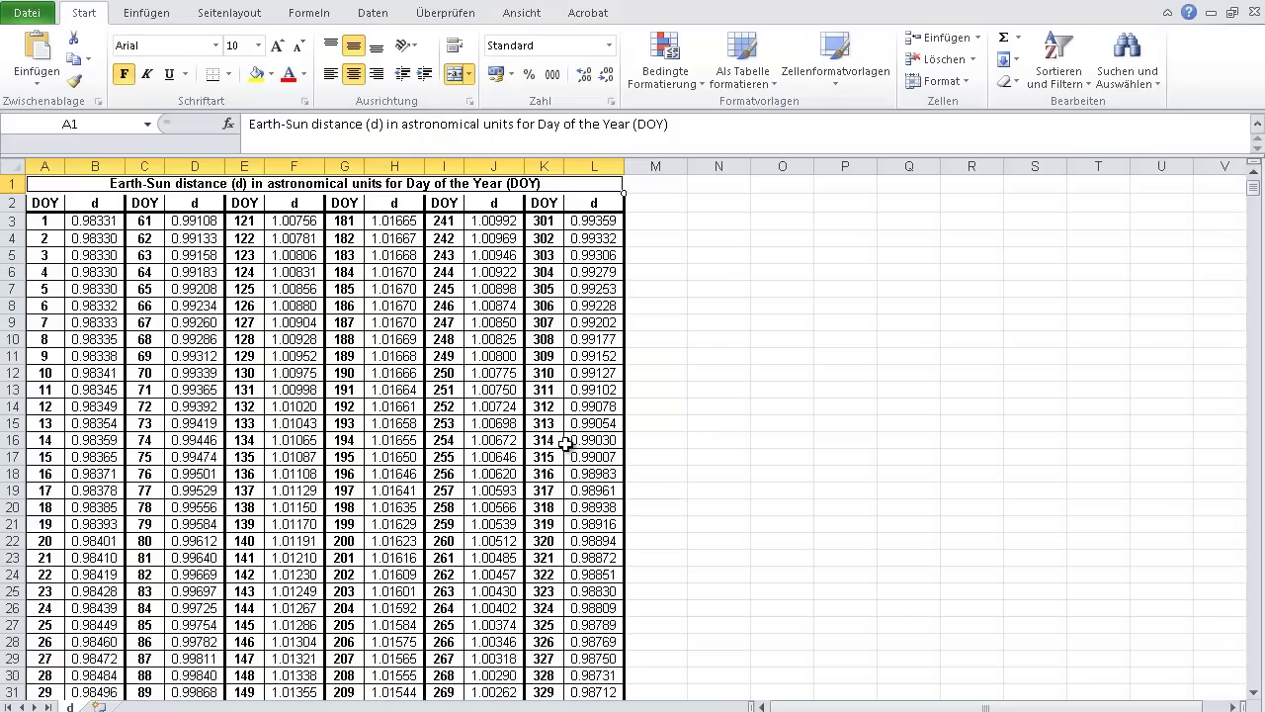
scroll(452, 458, "down", 16)
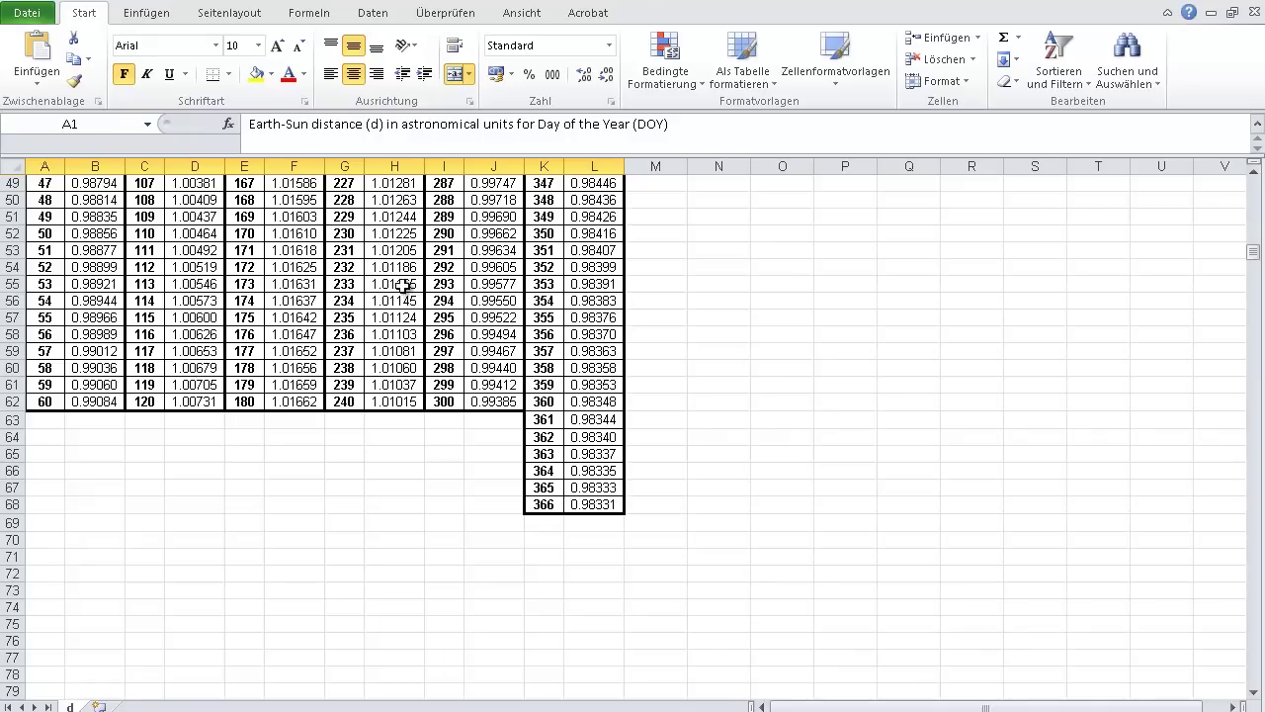
left_click(401, 268)
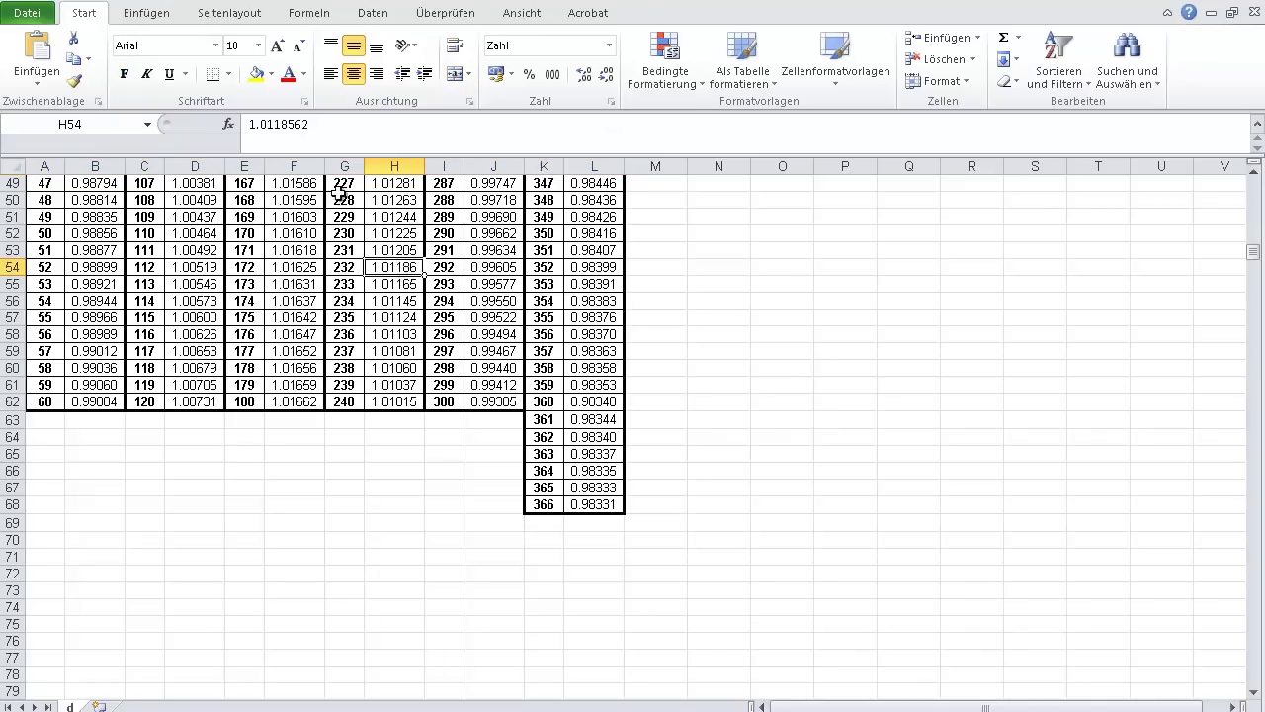
left_click_drag(355, 136, 187, 131)
key("ctrl+c")
- Back in the model's Function Definition, insert ( 1.0118562 ) before the sun elevation value
key("alt+Tab")
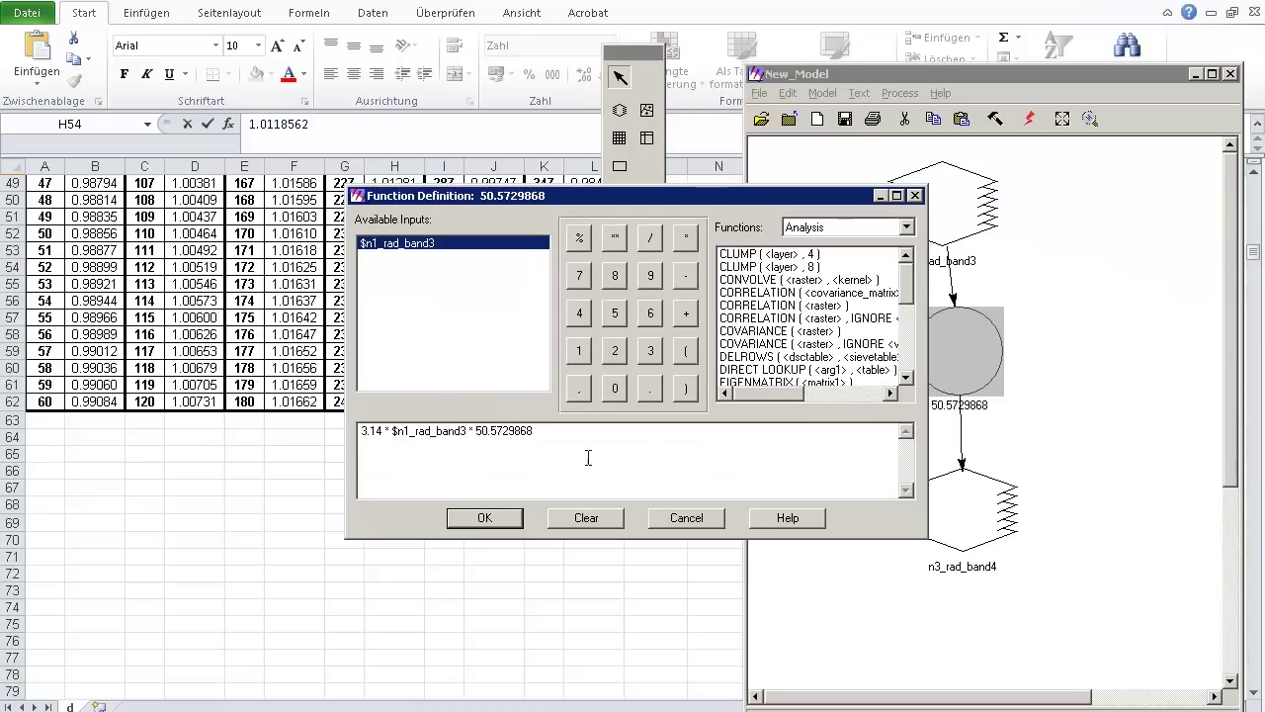
left_click(476, 425)
key("ctrl+v")
type(")")
- Square the Earth-Sun distance by extending the parentheses to ( 1.0118562 * 1.0118562 )
left_click(833, 228)
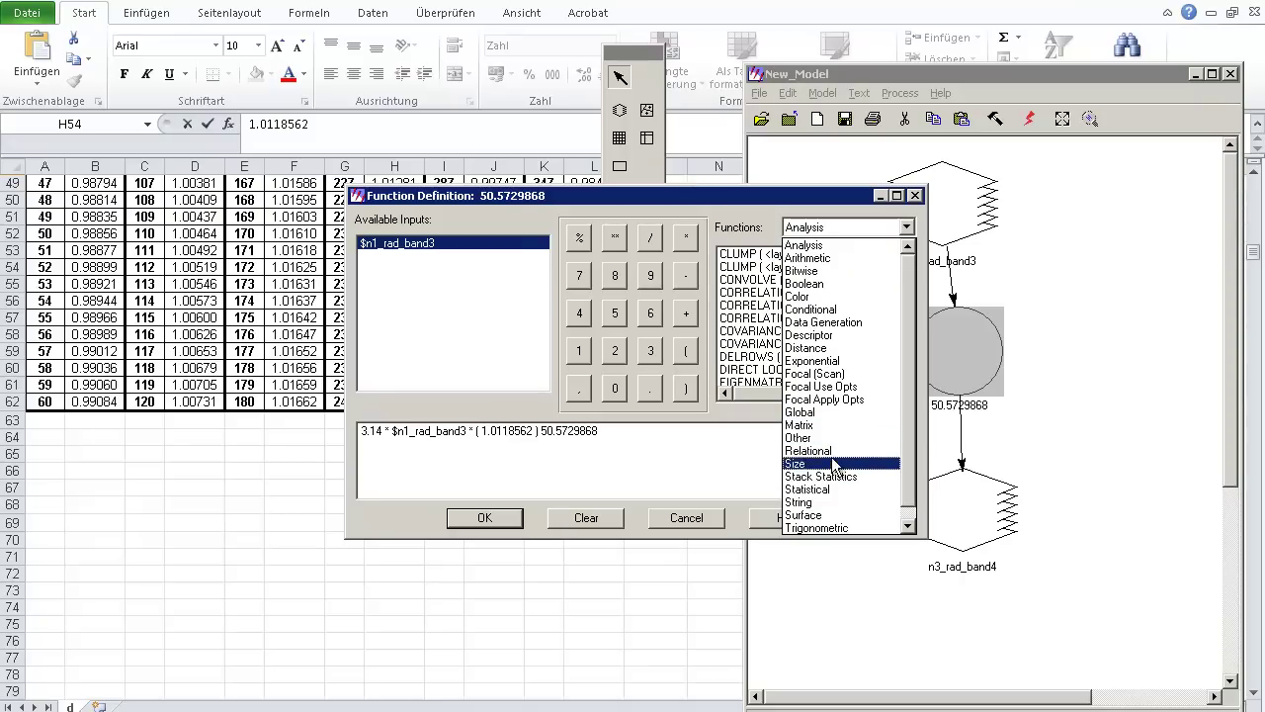
scroll(836, 501, "down", 1)
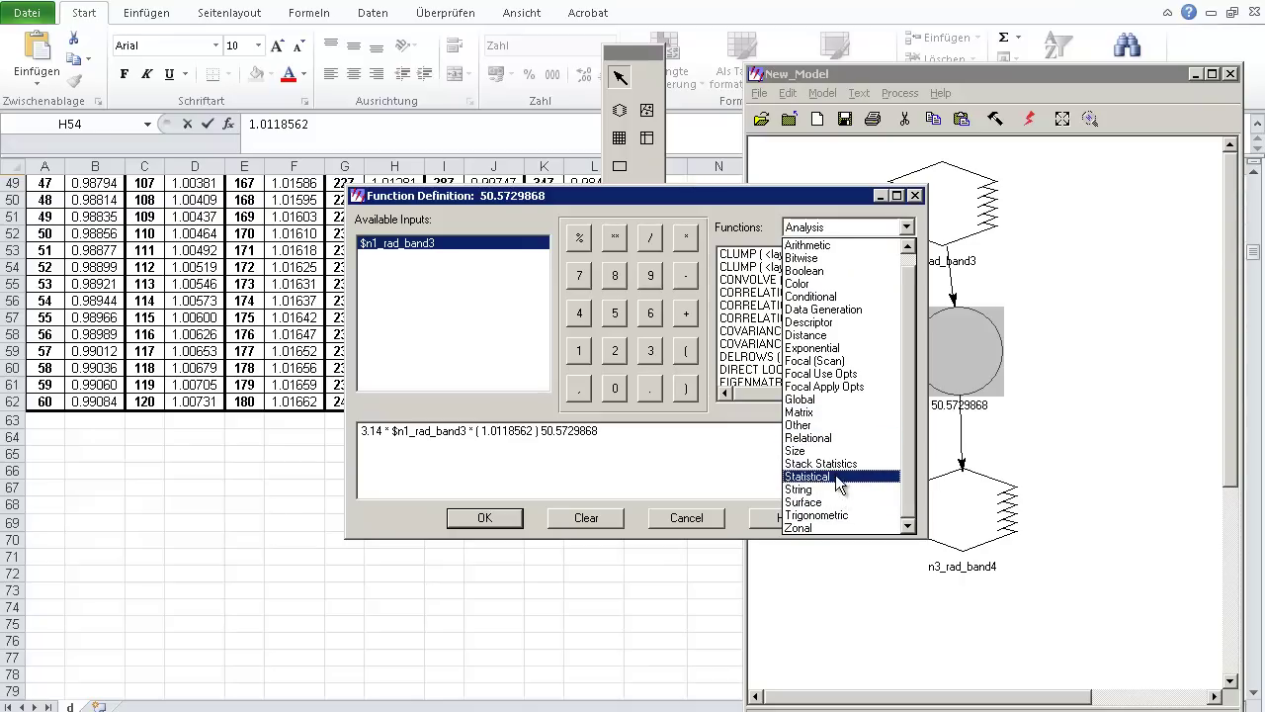
left_click(834, 247)
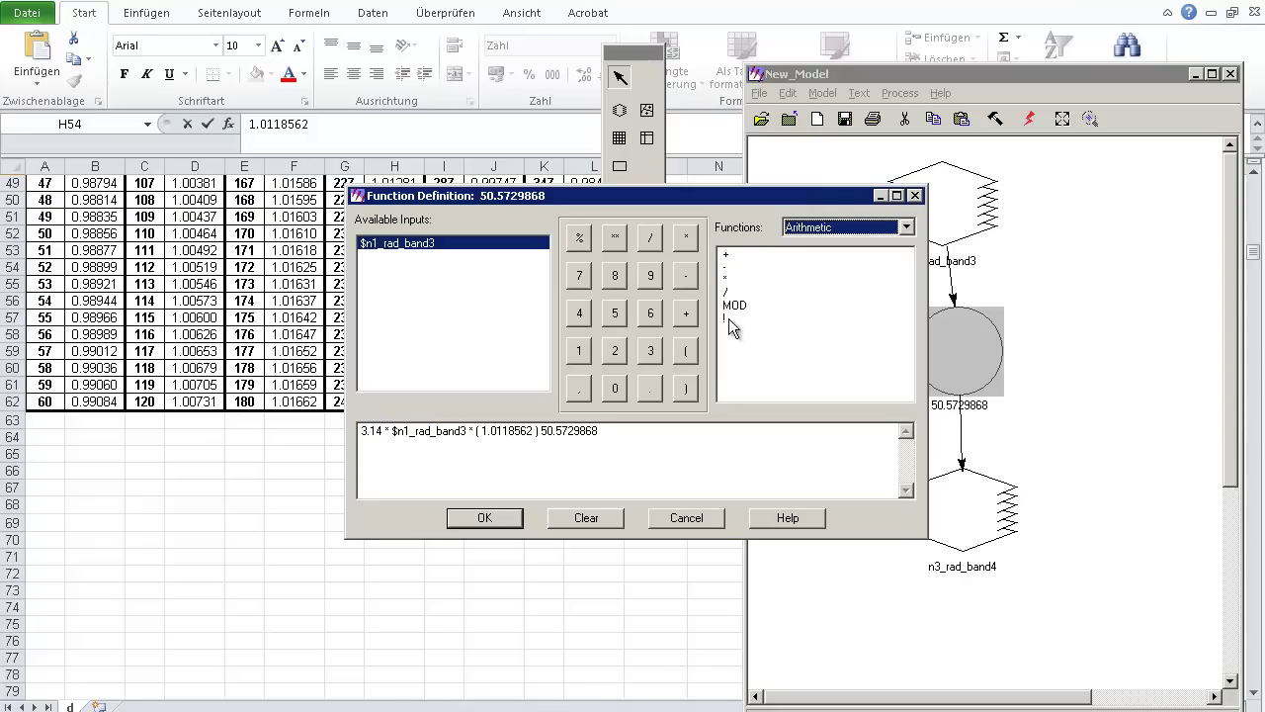
left_click(831, 232)
left_click(539, 436)
left_click(534, 431)
type("*")
key("ctrl+v")
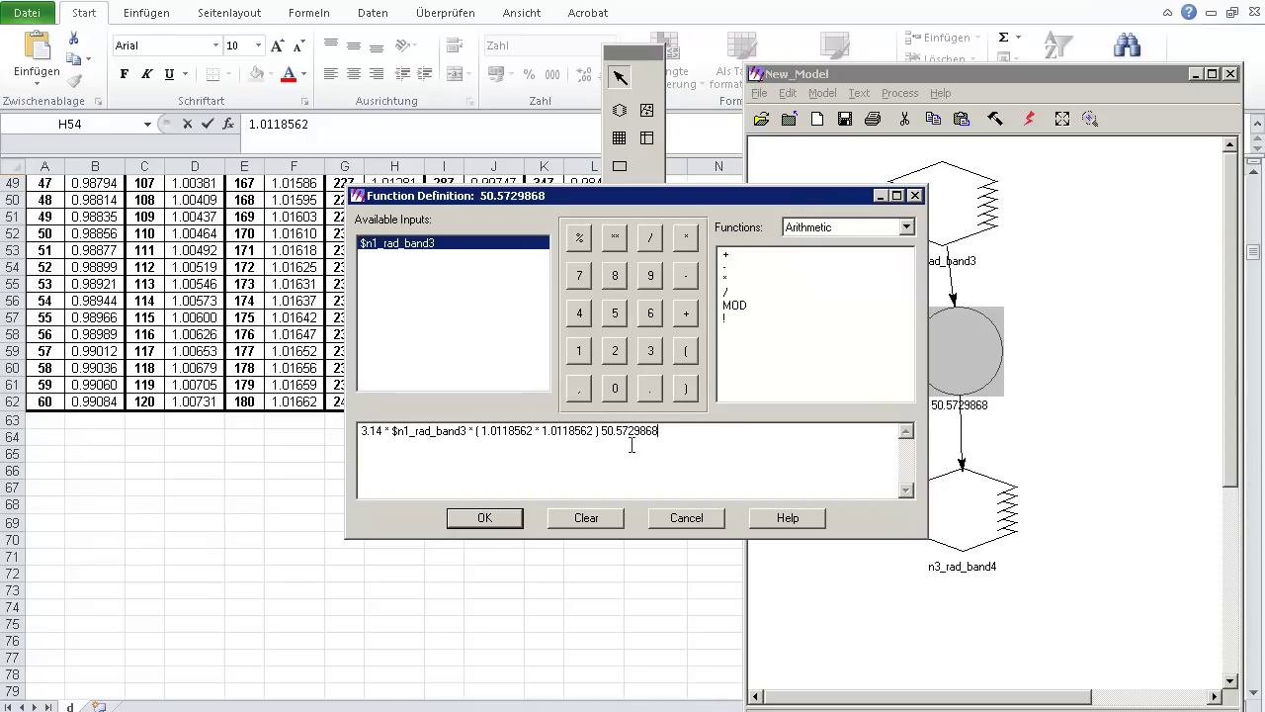
- Add a division sign after the squared distance and insert the band 3 solar irradiance, 1533, copied from the handbook's Table 11.3
type("/")
key("alt+Tab")
key("alt+Tab")
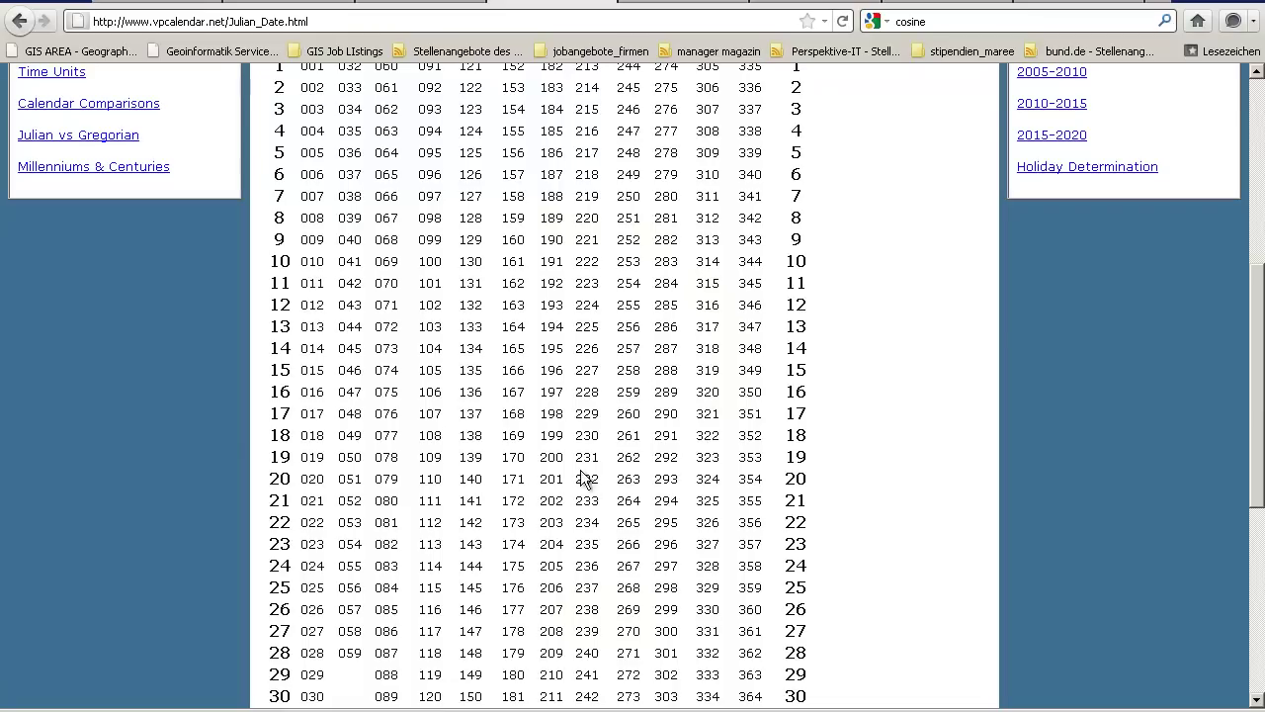
left_click(427, 4)
left_click(281, 4)
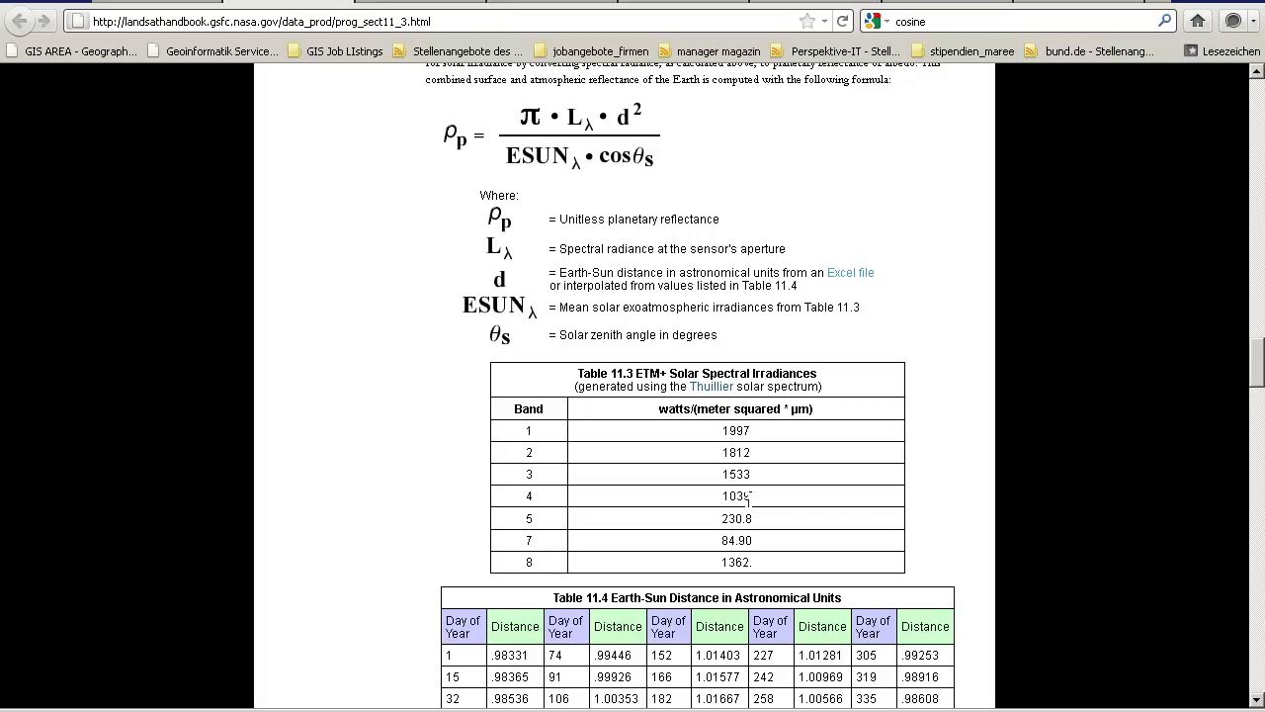
double_click(736, 473)
key("ctrl+c")
key("alt+Tab")
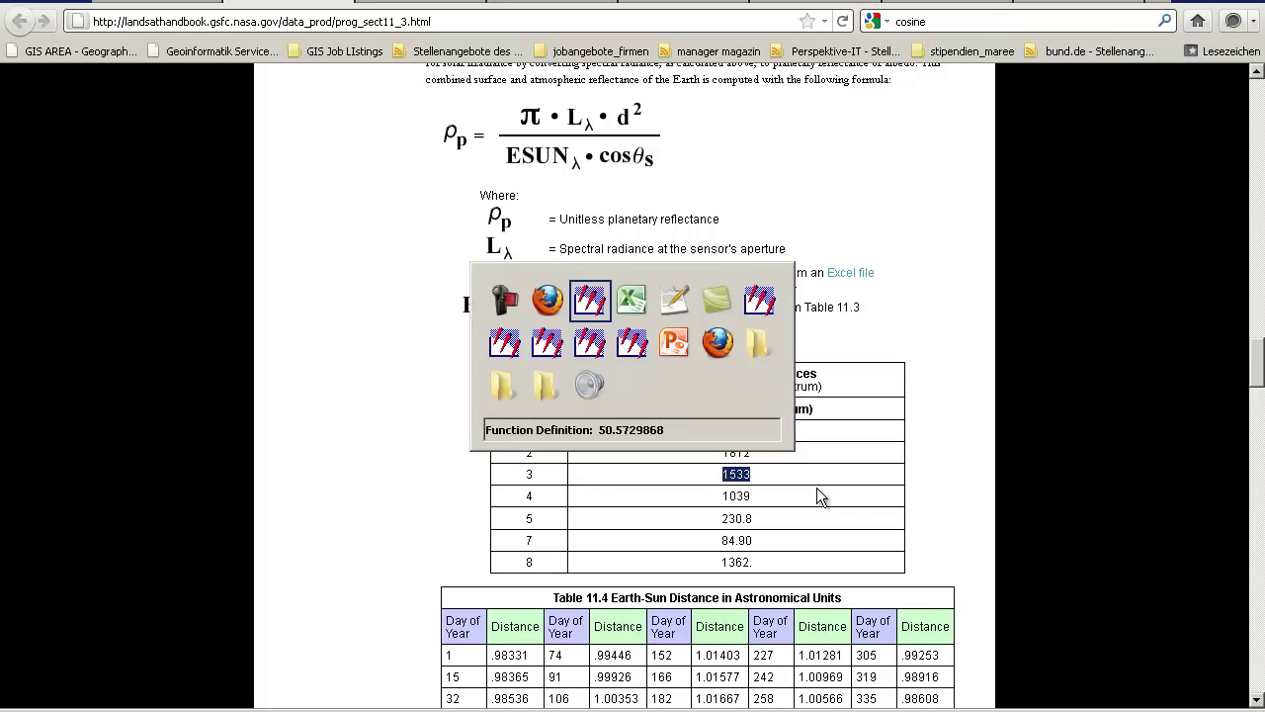
key("ctrl+v")
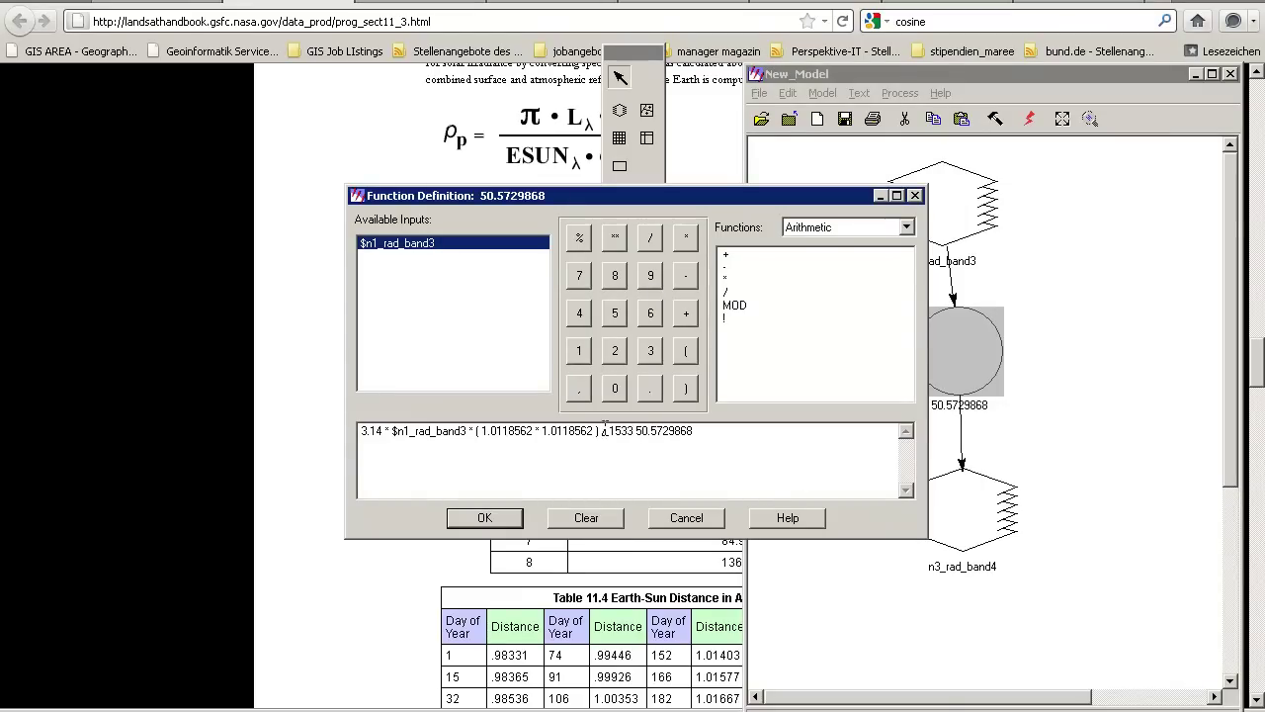
- Enclose the denominator in parentheses, multiply 1533 by the COS of 50.5729868, and accept the function definition
key("Left")
key("Left")
key("Left")
key("Left")
type("(")
type(" 1533 * ")
type("COS(")
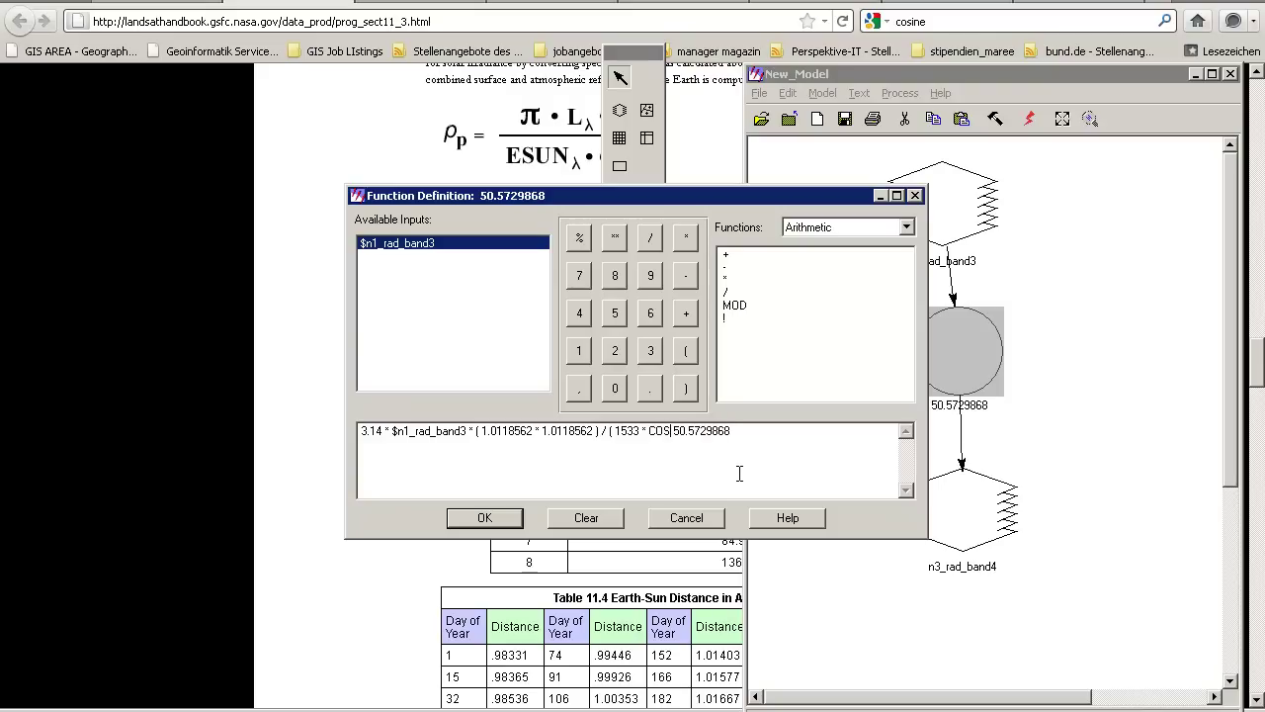
key("Delete")
left_click(478, 517)
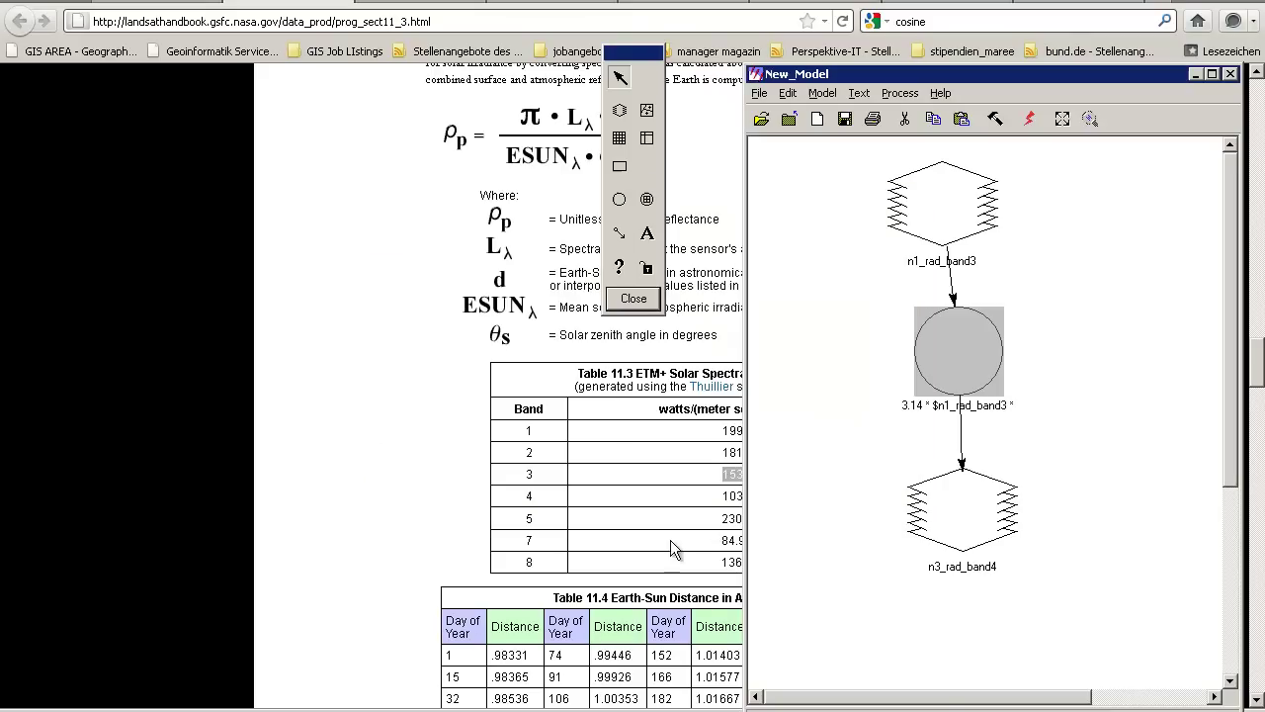
- Rename the model's output raster file to refl_band3.img and accept the raster settings
double_click(967, 509)
left_click(395, 193)
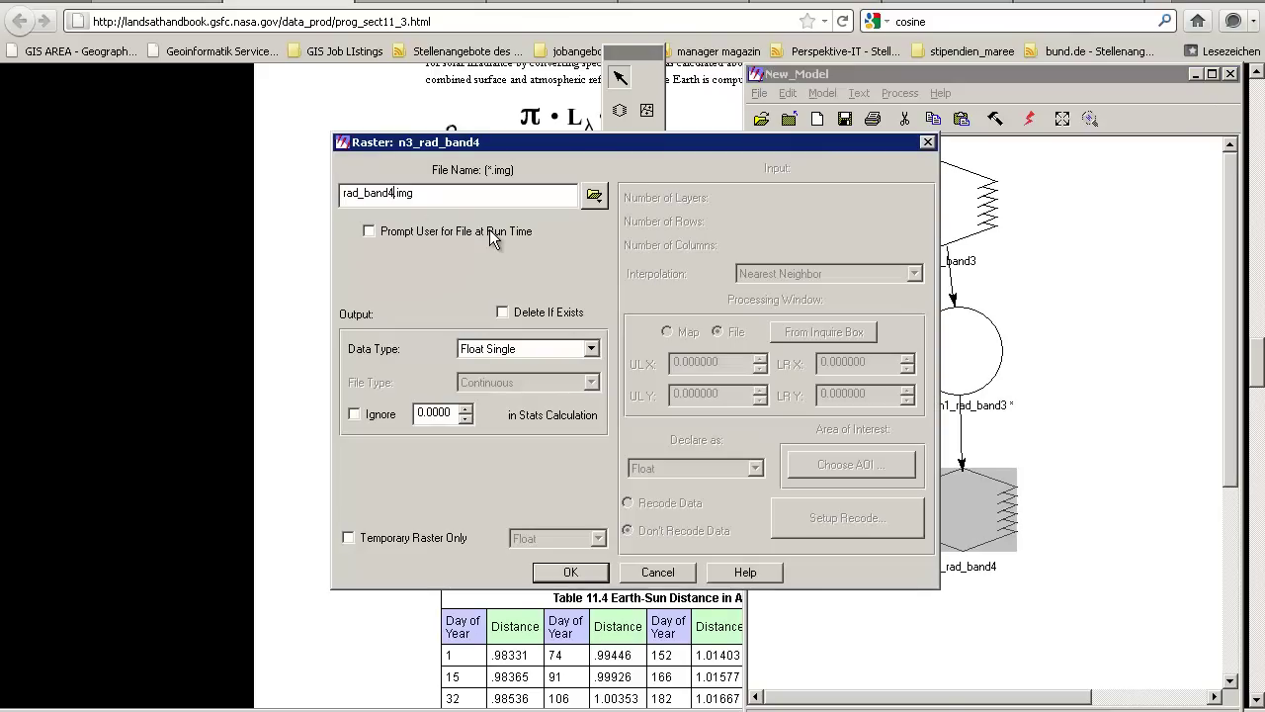
key("BackSpace")
key("BackSpace")
key("BackSpace")
key("BackSpace")
key("BackSpace")
key("BackSpace")
key("BackSpace")
key("BackSpace")
type("efl_band")
left_click(548, 573)
left_click(597, 571)
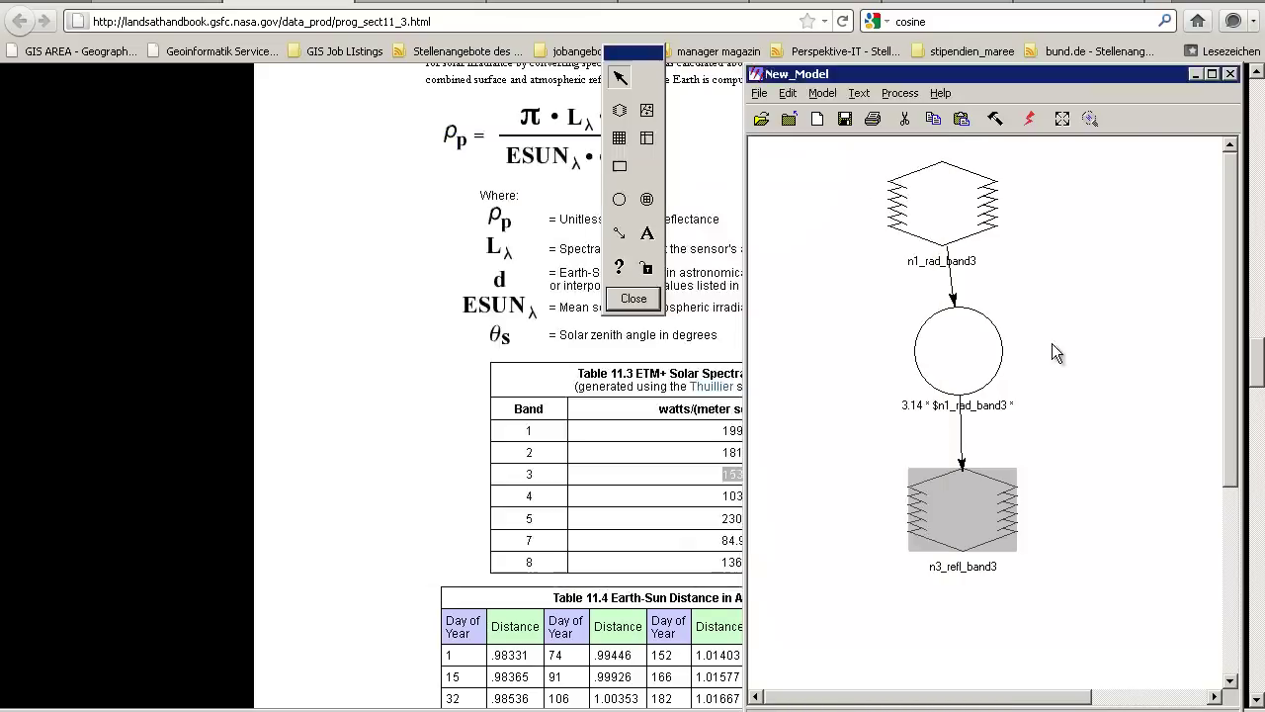
- Align the input raster n1_rad_band3 above the function circle and run the model
left_click_drag(964, 223, 985, 220)
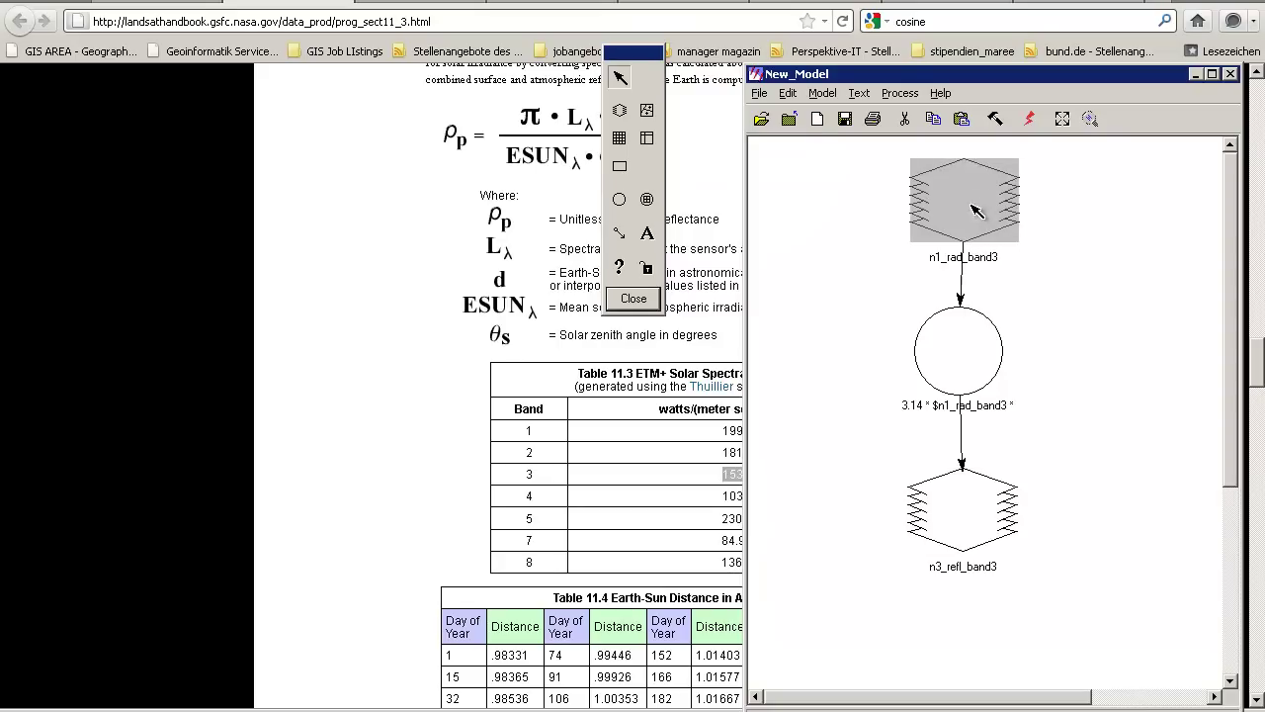
left_click(1030, 119)
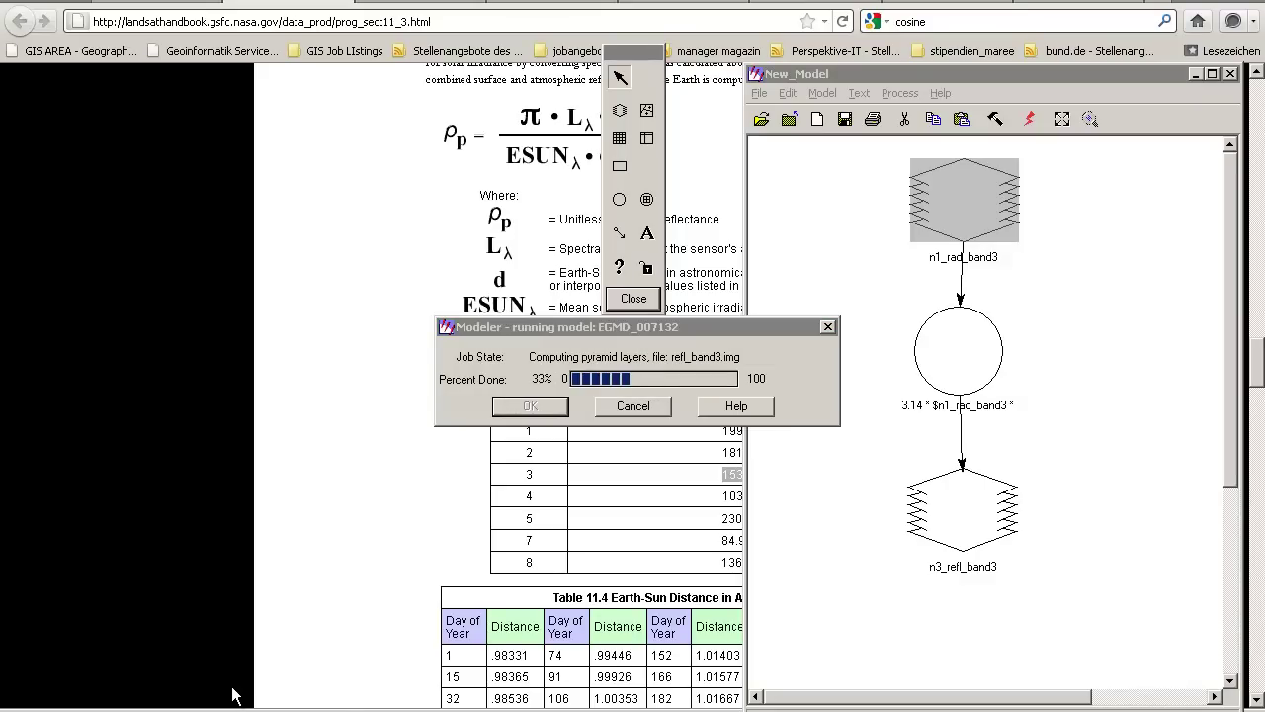
- Open a new viewer and load the IMAGINE image refl_band3.img from the ndvi_calc folder
left_click(35, 69)
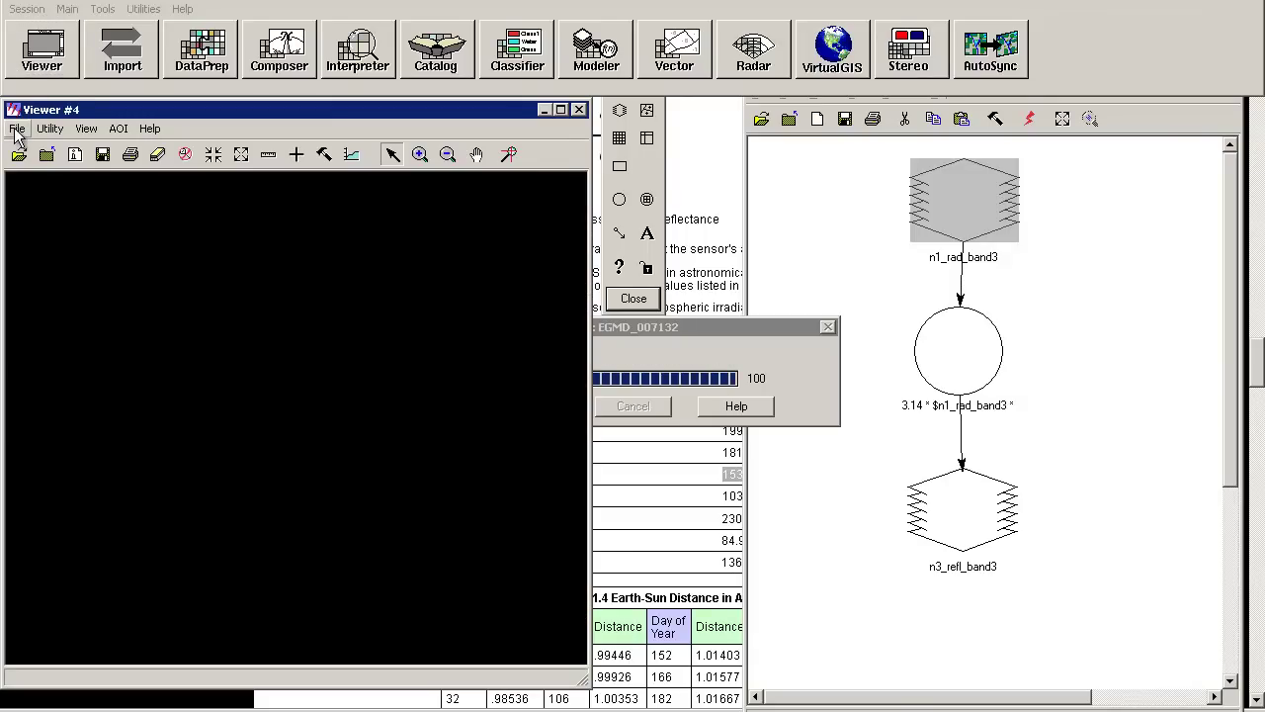
left_click(17, 129)
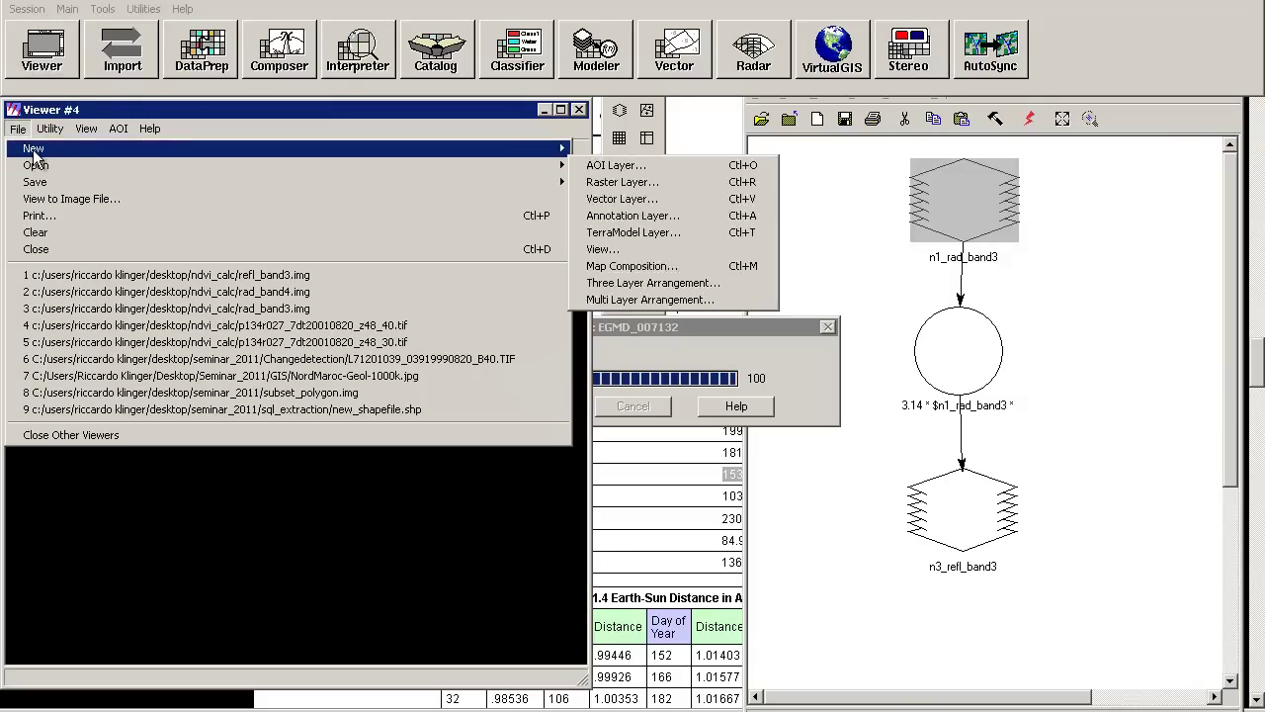
left_click(28, 136)
left_click(19, 154)
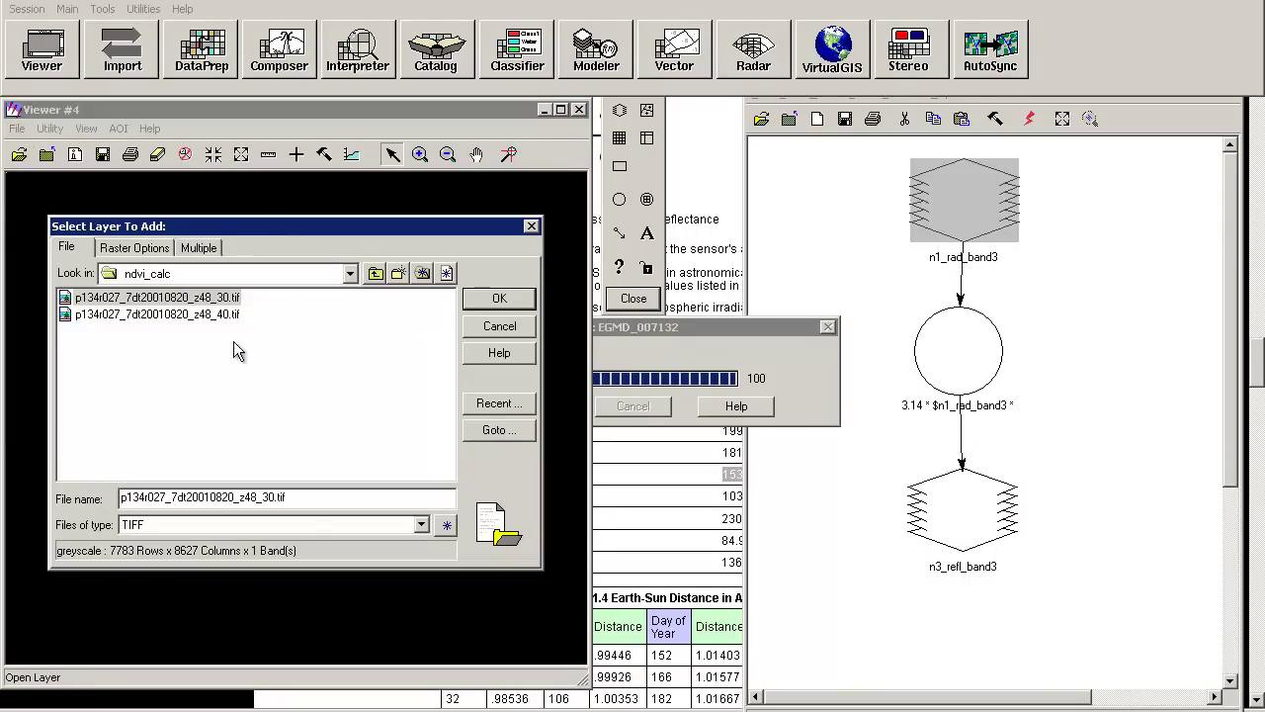
left_click(285, 529)
key("i")
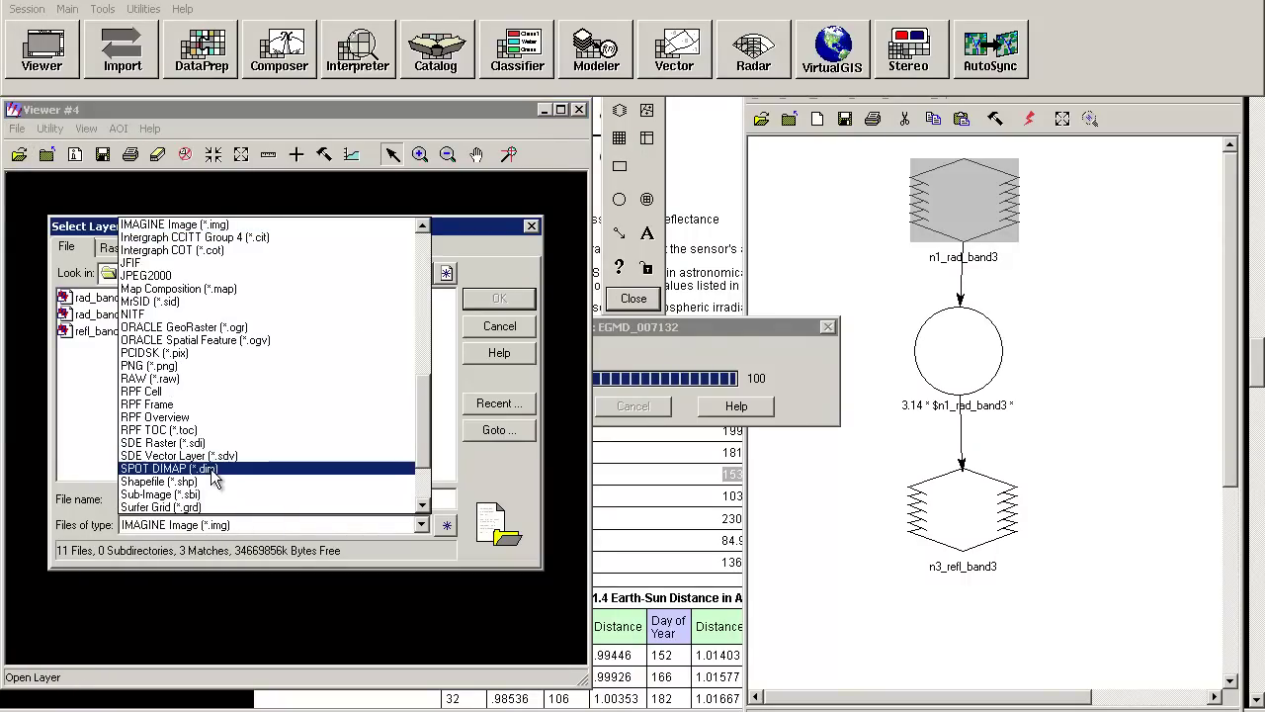
scroll(196, 388, "up", 1)
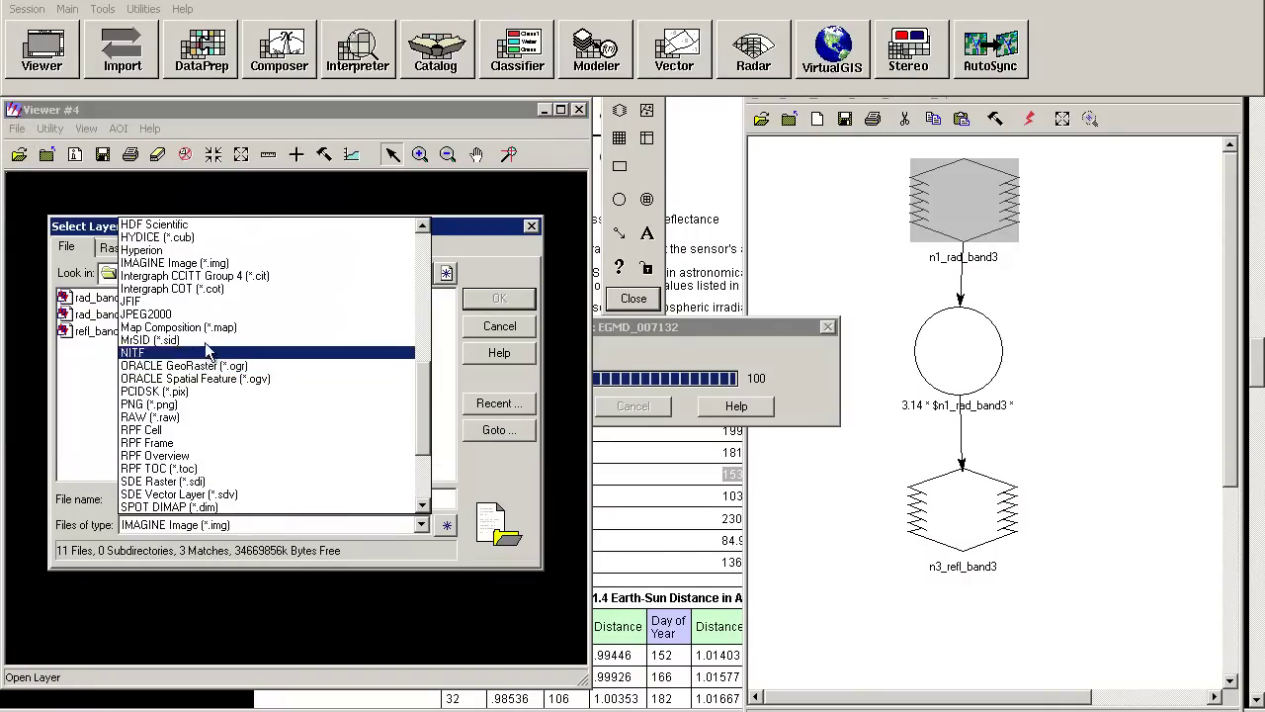
left_click(193, 263)
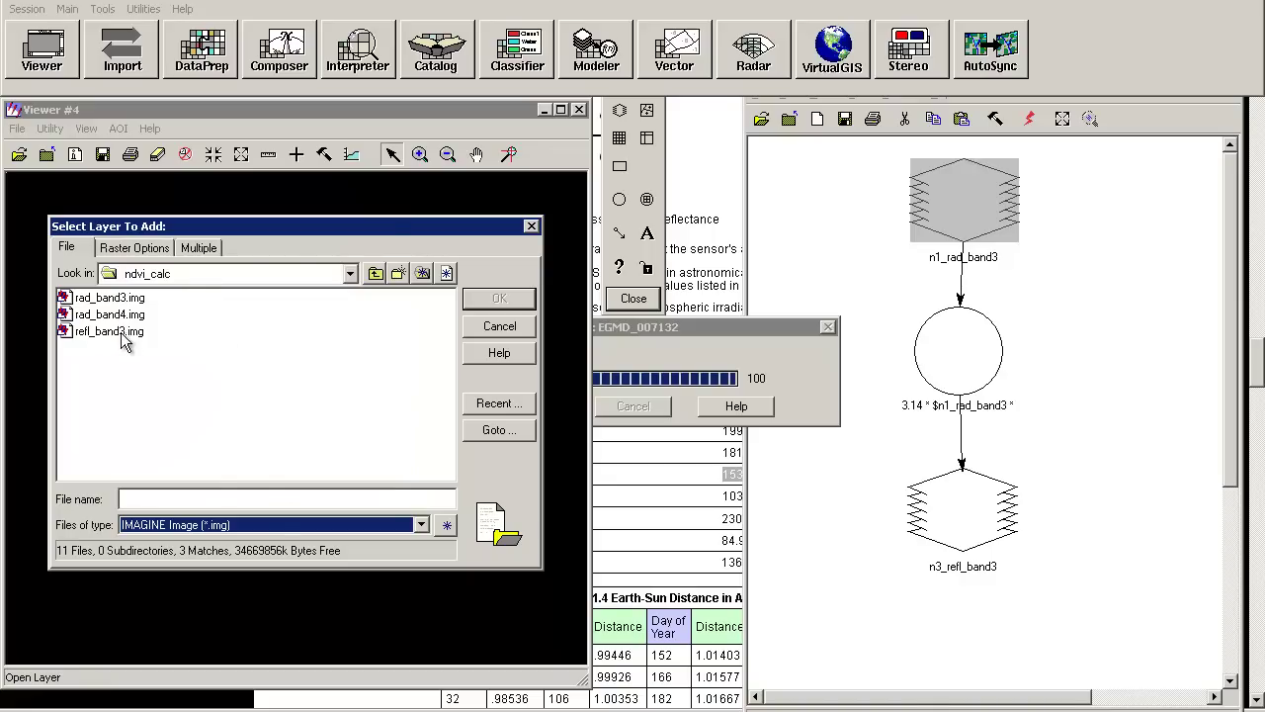
left_click(124, 333)
left_click(499, 298)
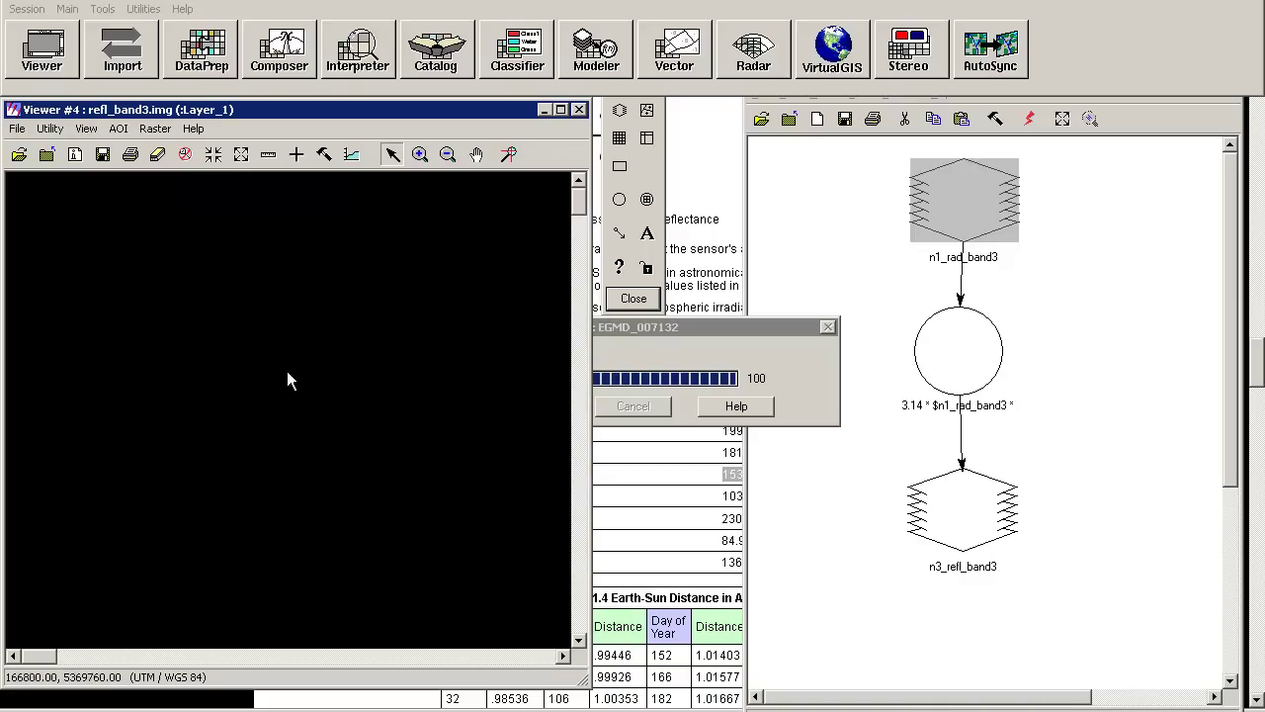
- Fit the reflectance image to the viewer window and start the inquire cursor to check its pixel values
right_click(296, 316)
left_click(361, 443)
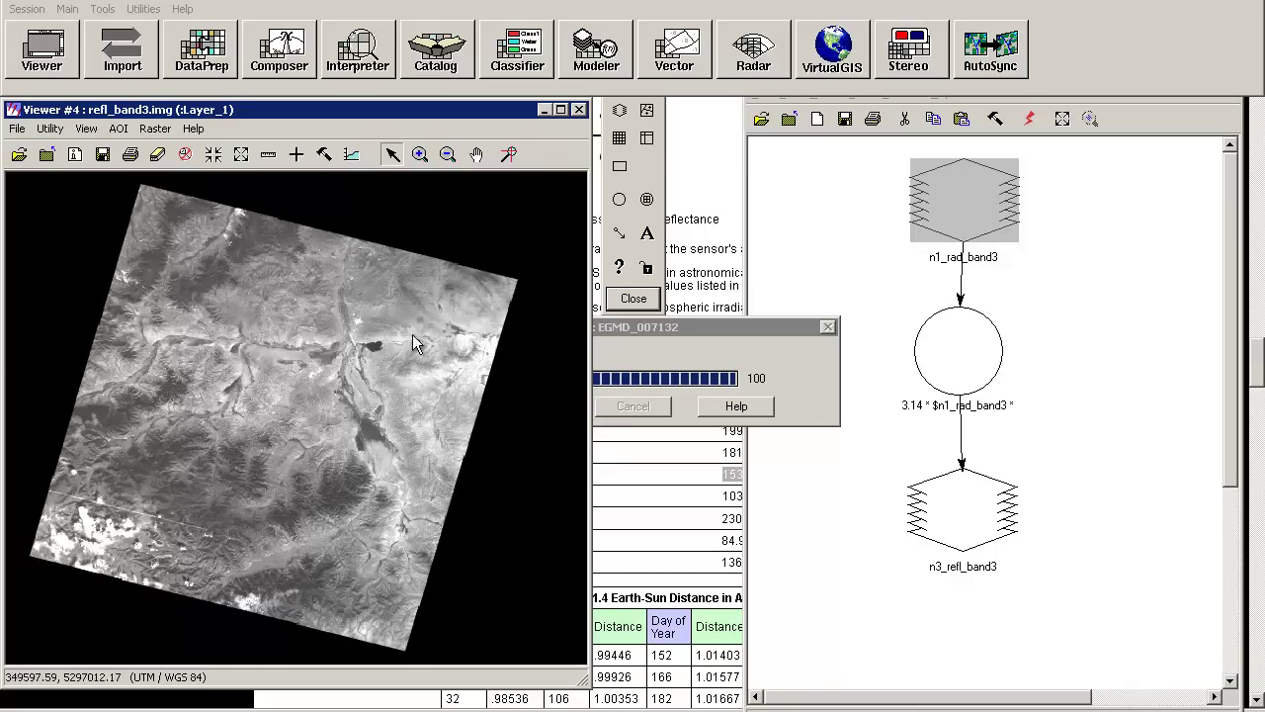
left_click(296, 155)
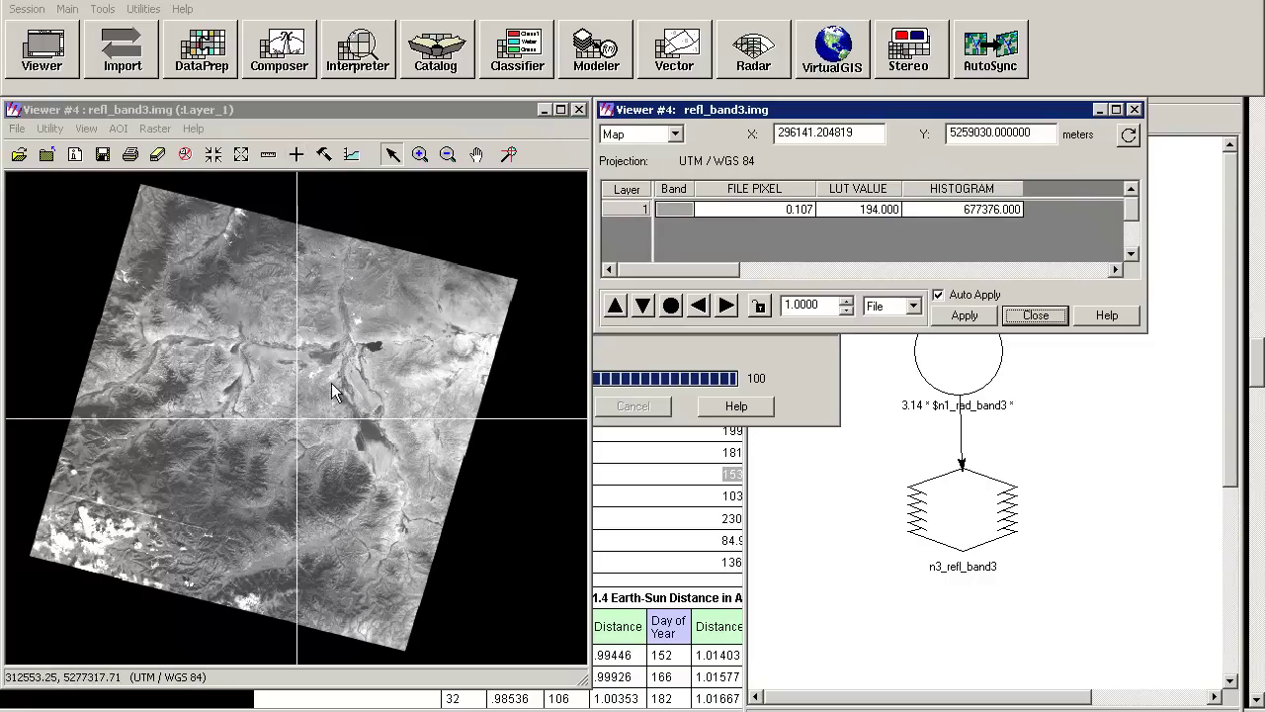
- Check the reflectance value of the bright clouds in the image's southwest corner with the inquire cursor
left_click_drag(297, 419, 101, 542)
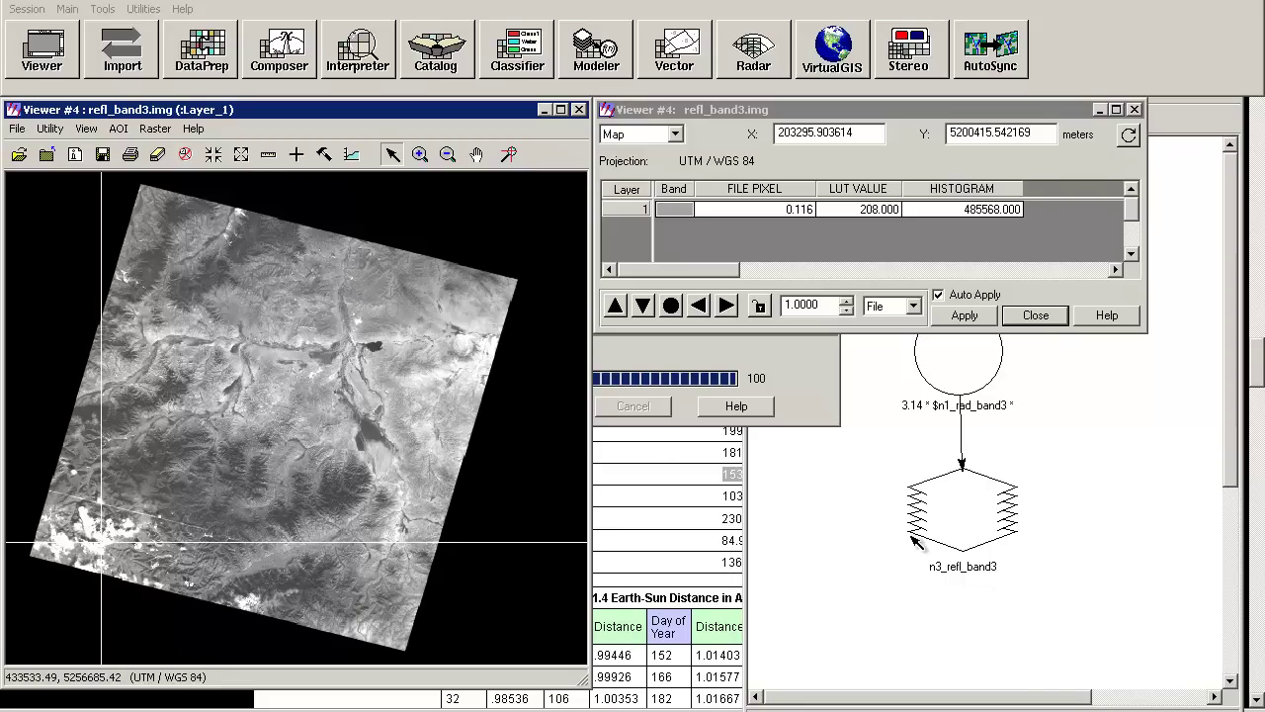
- Replace the model's input raster with rad_band4.img from the ndvi_calc folder and accept the raster settings
left_click(977, 386)
double_click(989, 202)
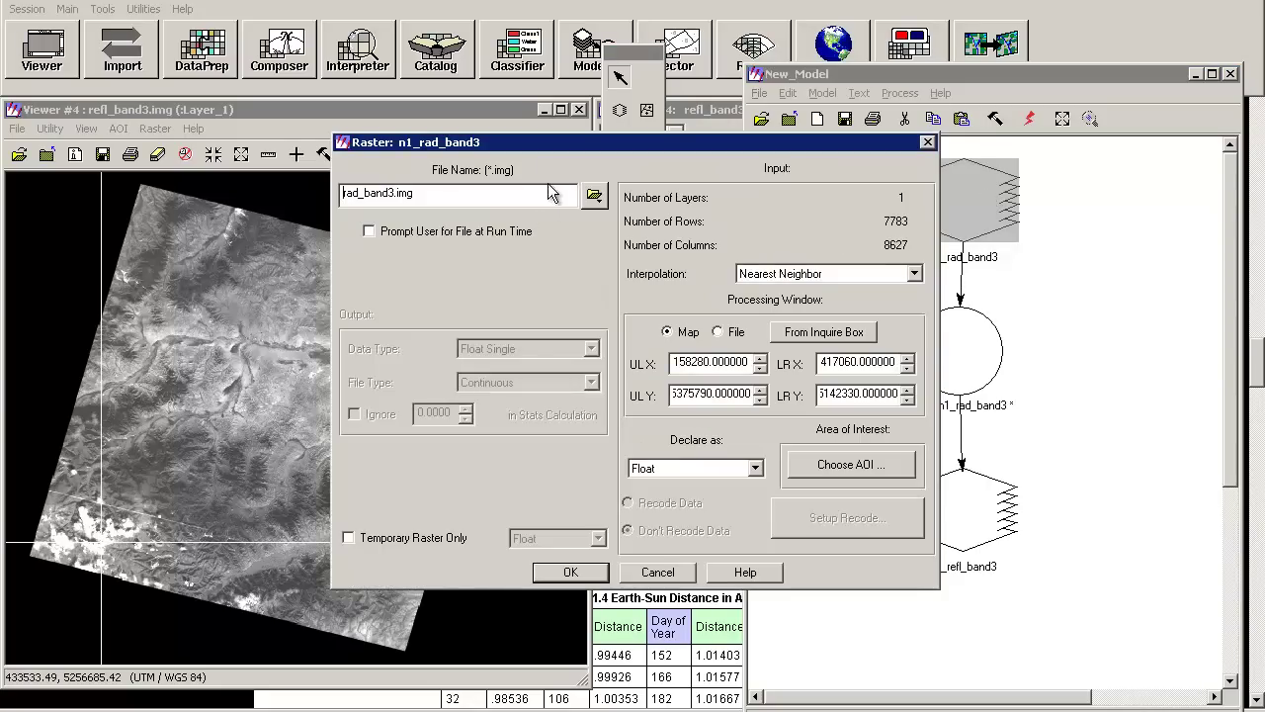
left_click(594, 194)
double_click(461, 283)
left_click(591, 571)
- Look up the band 4 solar irradiance in the handbook table and set it to 1039 in the function's denominator
double_click(964, 351)
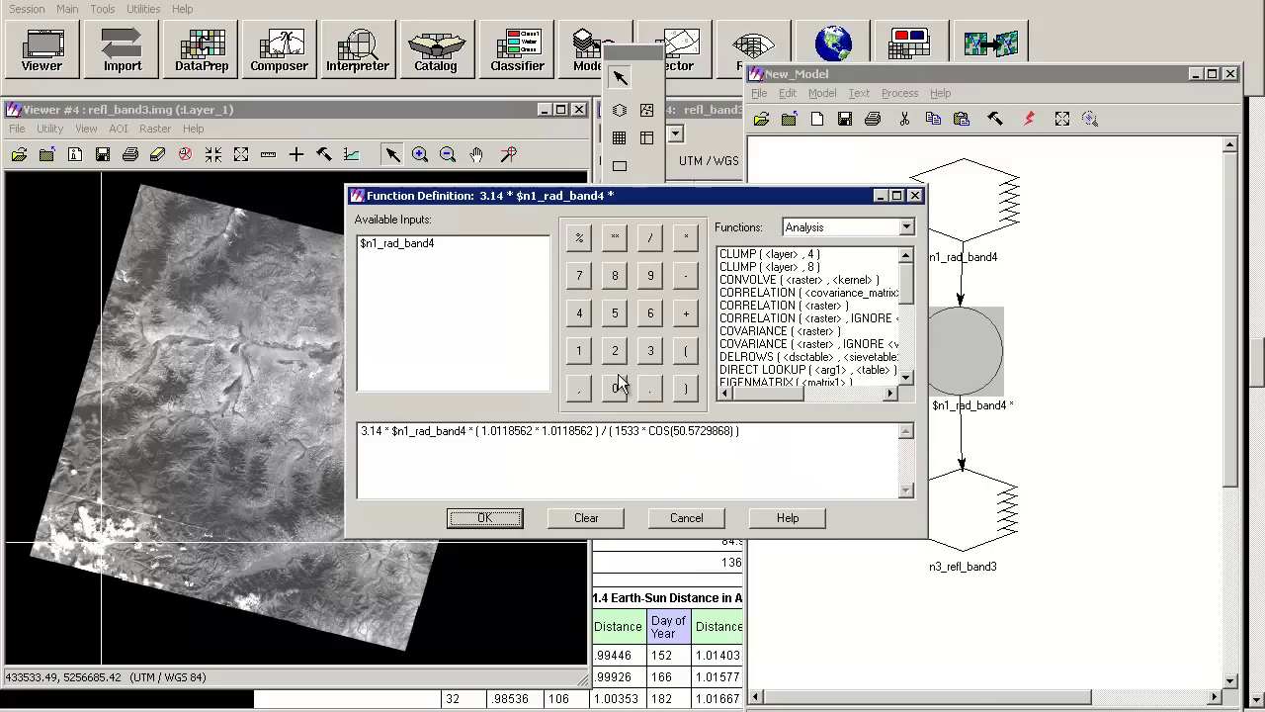
double_click(634, 432)
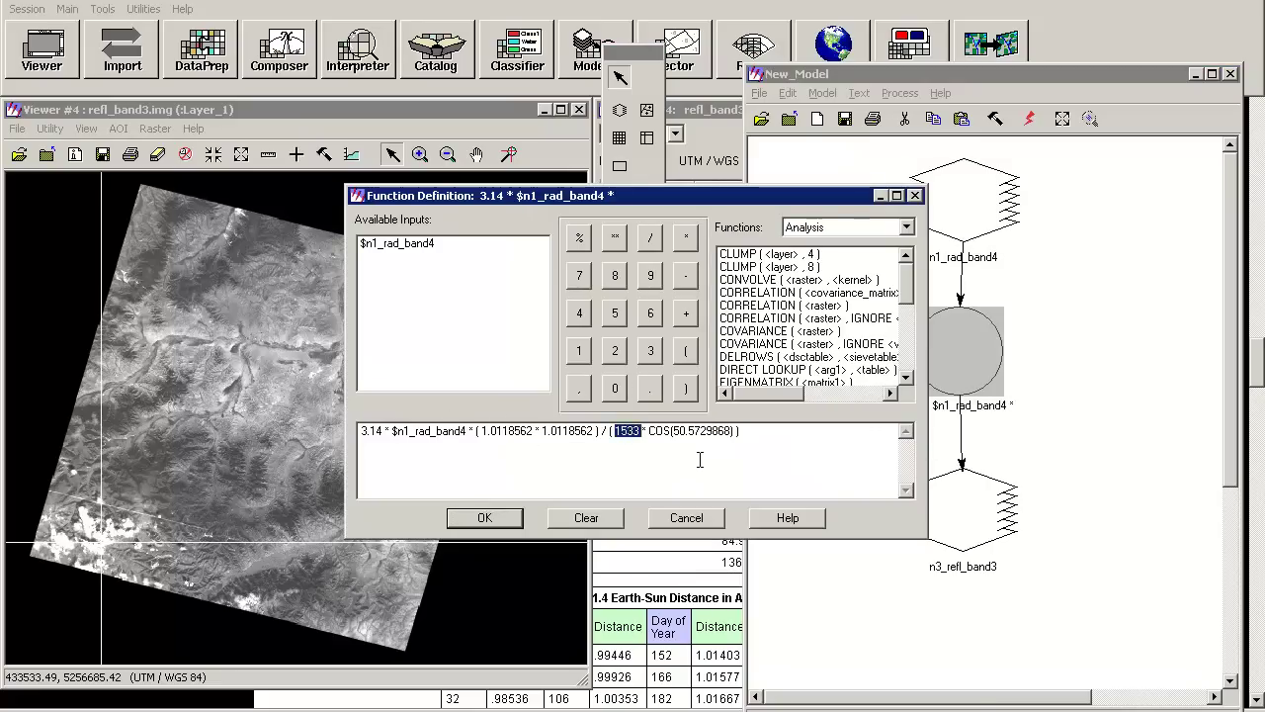
key("Delete")
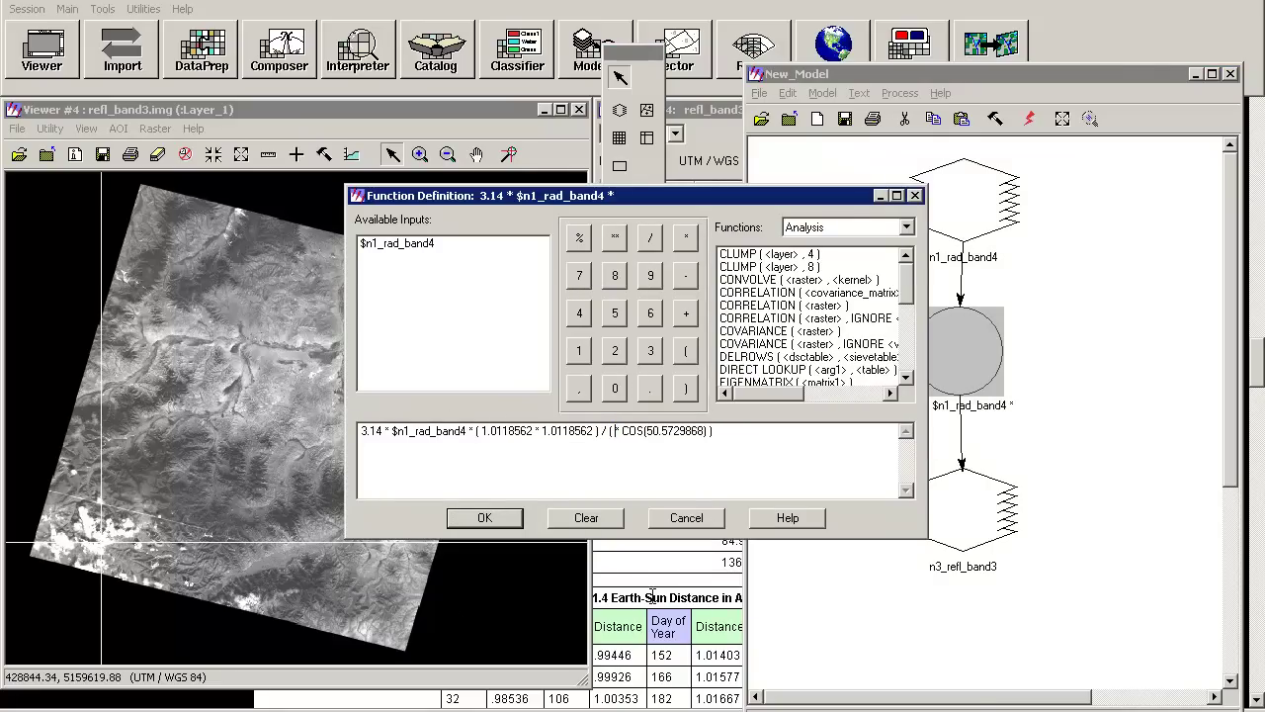
key("alt+Tab")
double_click(736, 495)
key("alt+Tab")
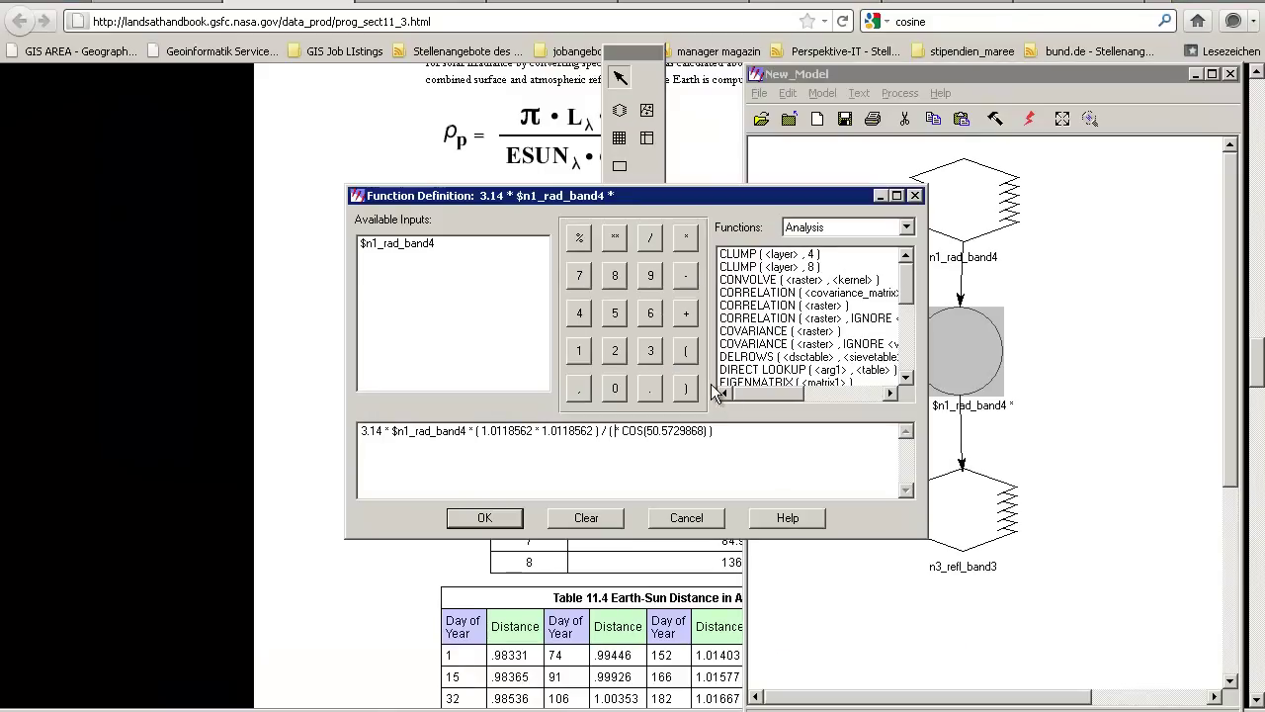
type("1039")
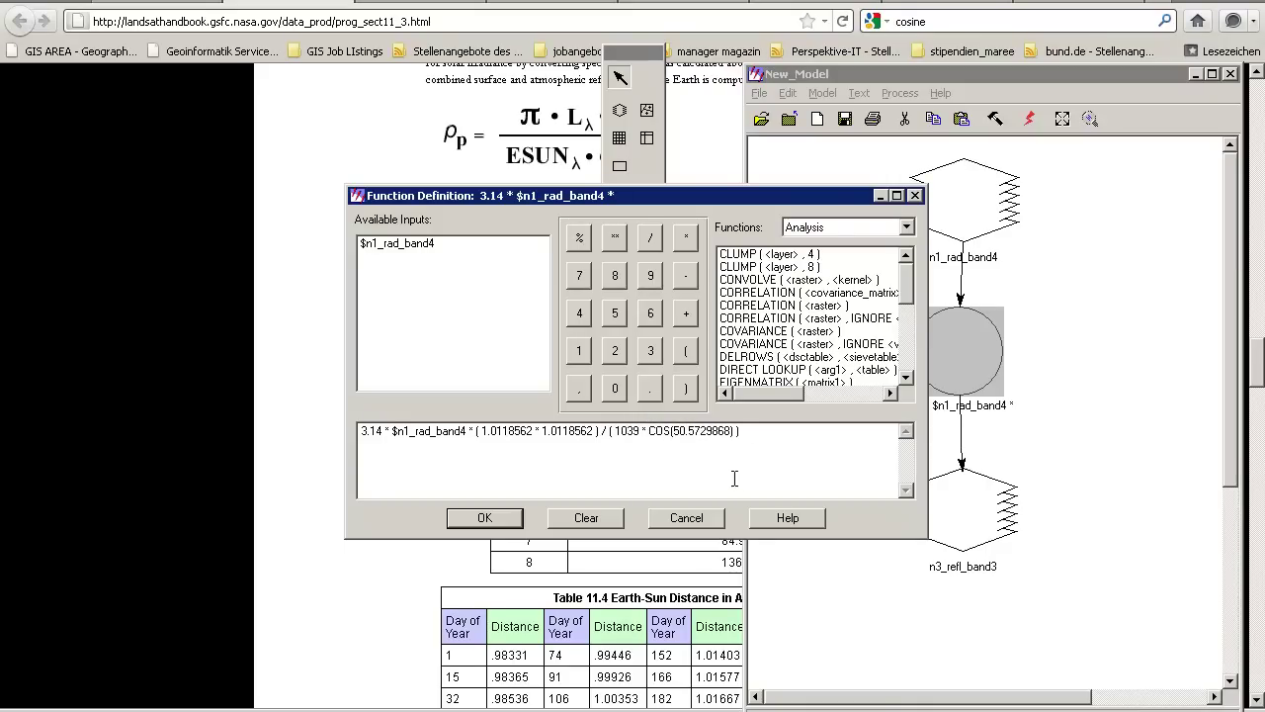
type(" *")
left_click(483, 519)
- Rename the model's output raster to refl_band4.img and run the model
double_click(961, 506)
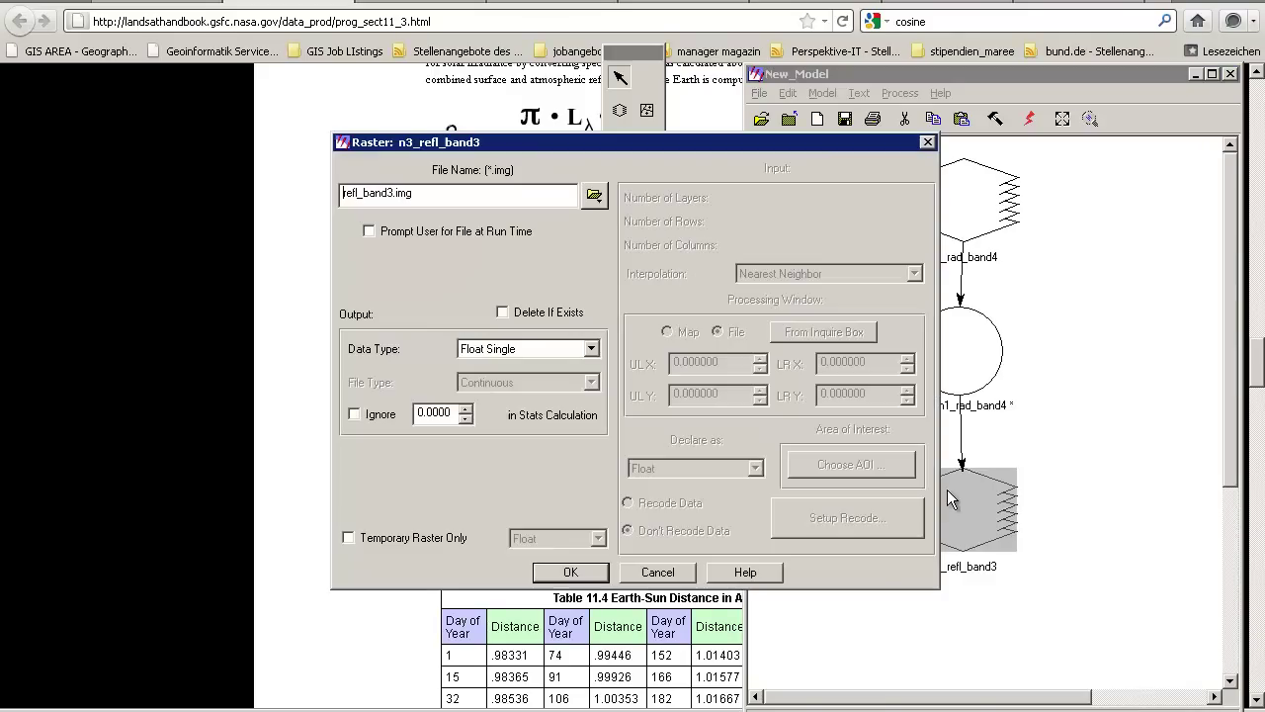
key("BackSpace")
type("4")
key("Return")
left_click(571, 573)
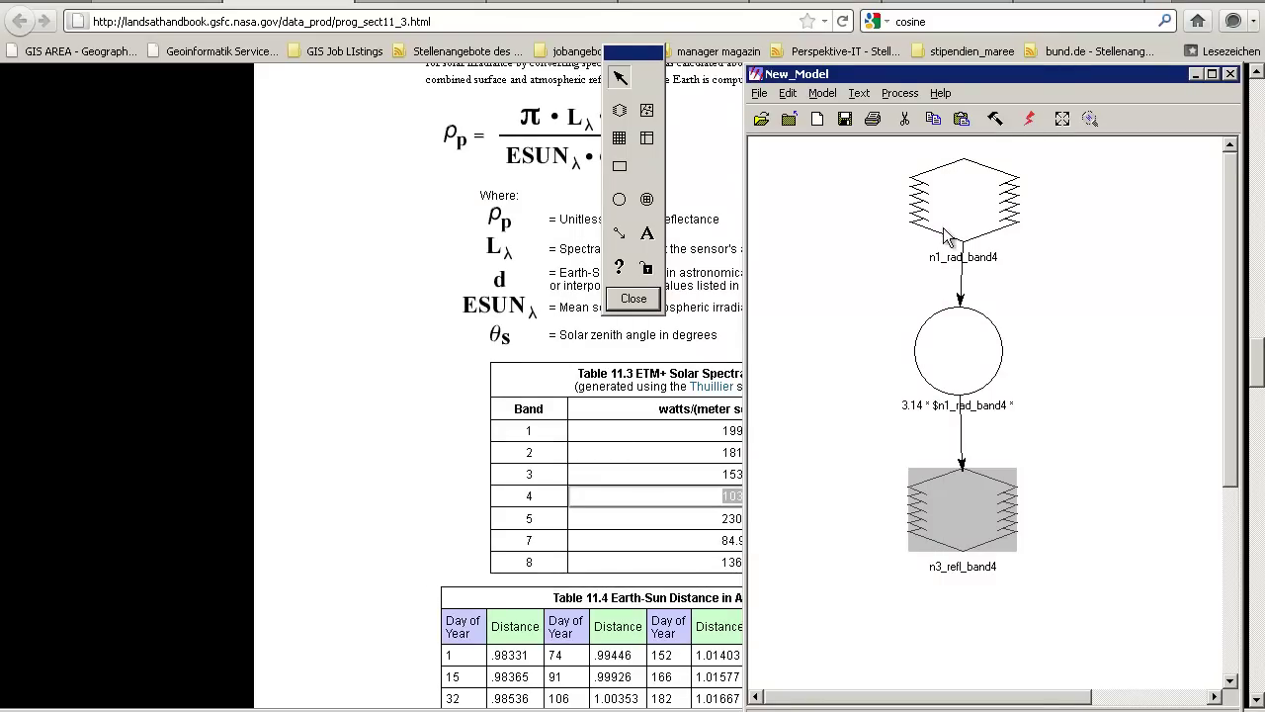
left_click(1031, 119)
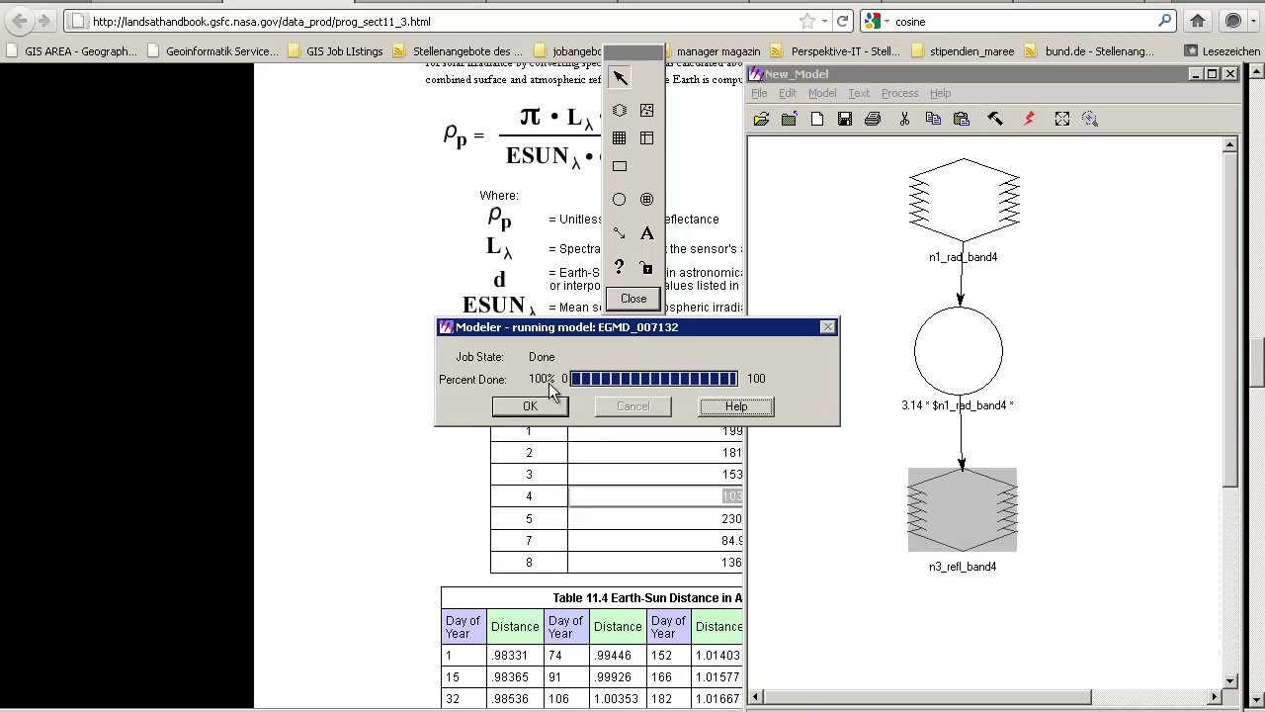
left_click(556, 416)
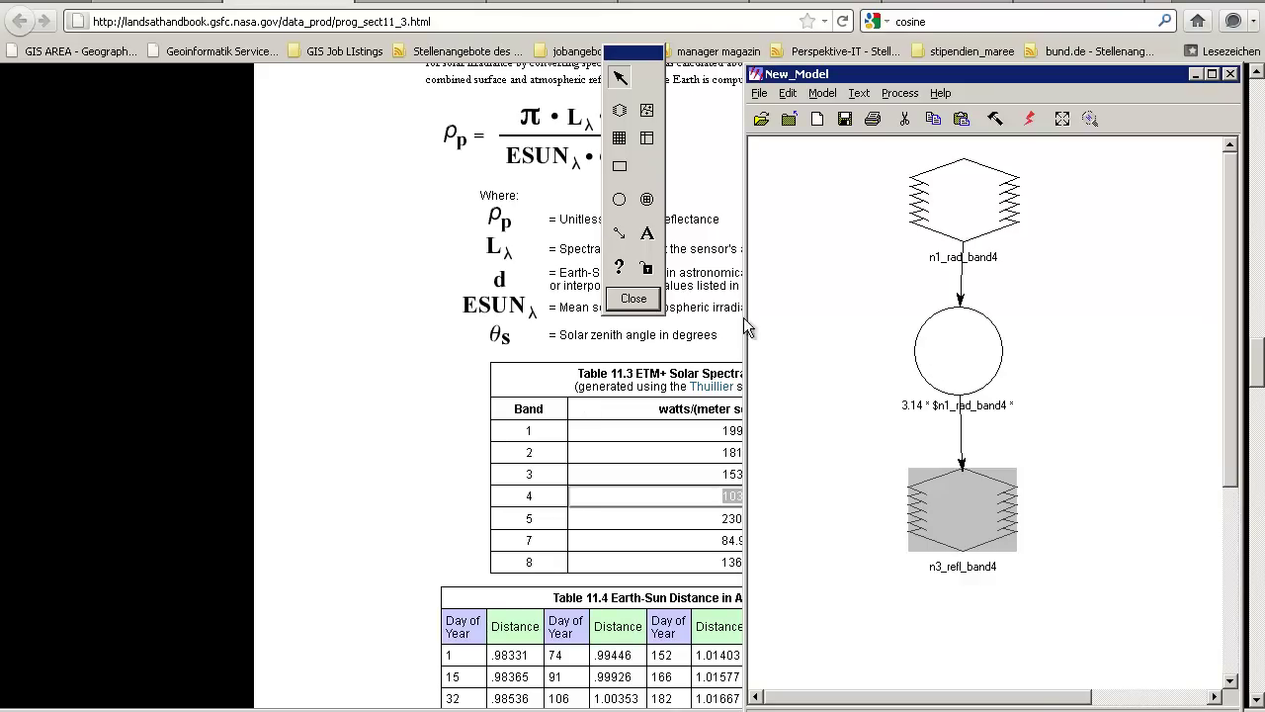
- Move the input raster n1_rad_band4 to the upper left of the function circle to make room for another input
left_click_drag(982, 220, 863, 230)
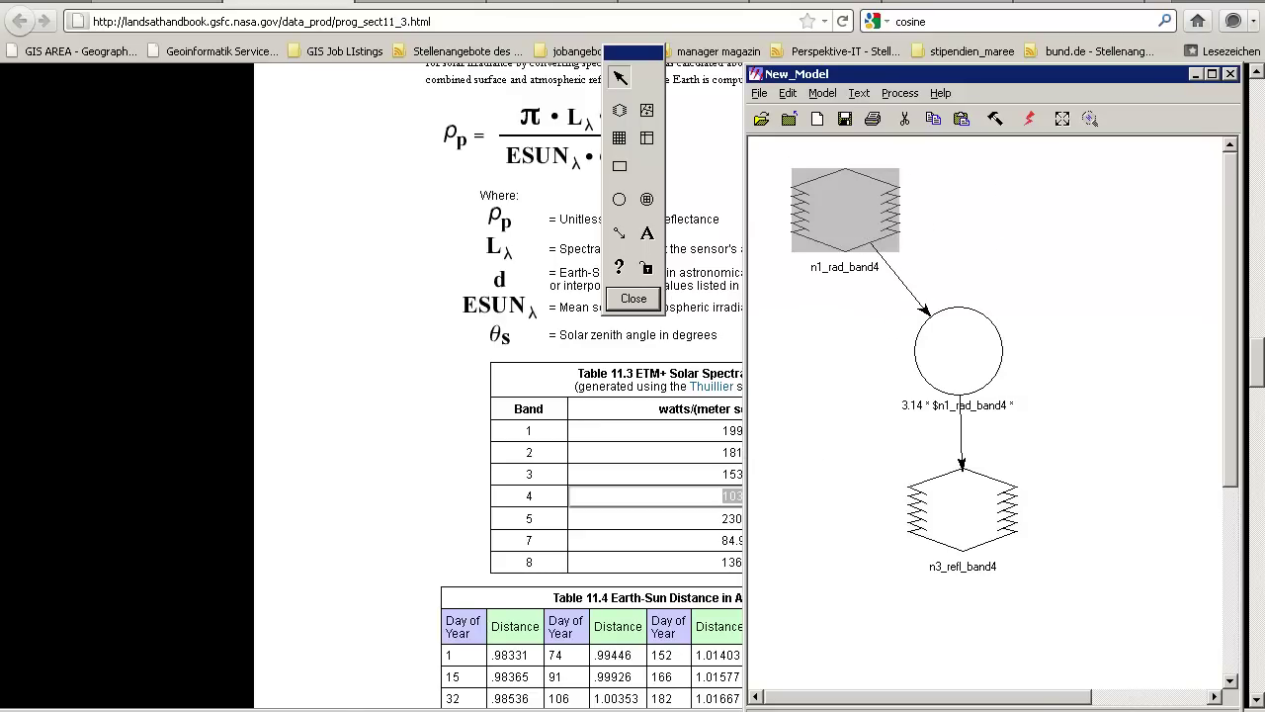
key("alt+Tab")
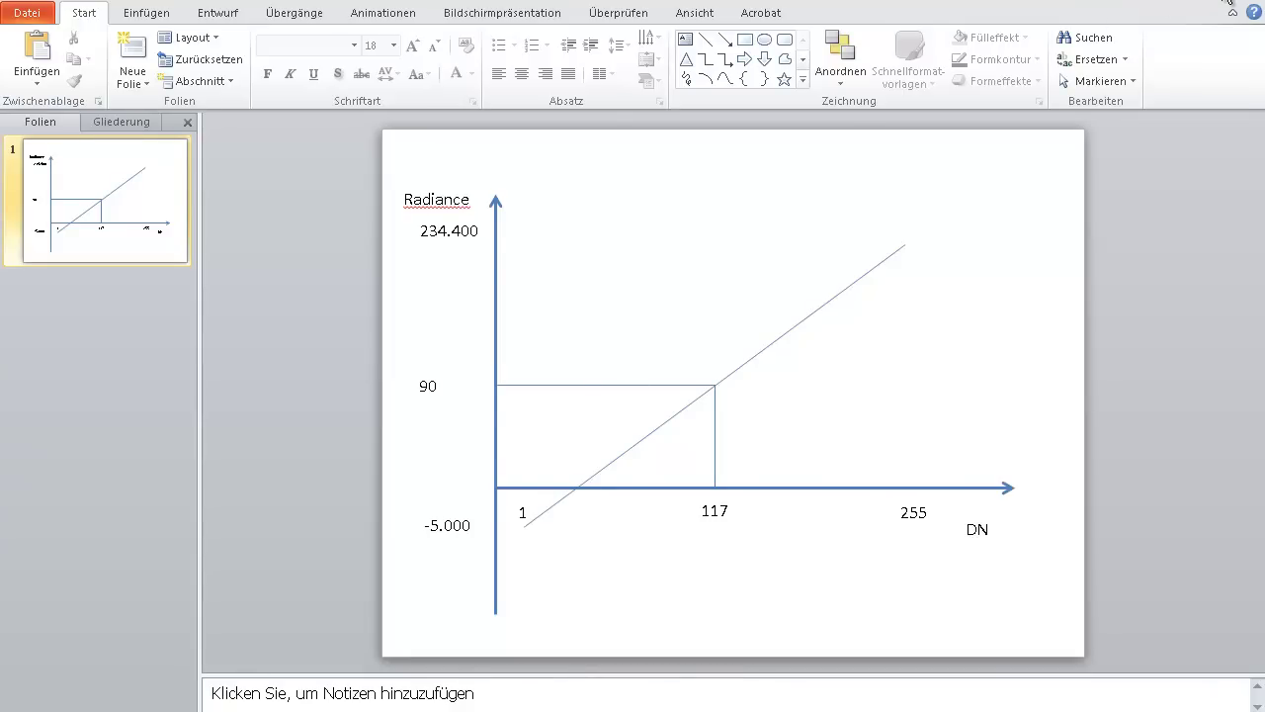
key("alt+Tab")
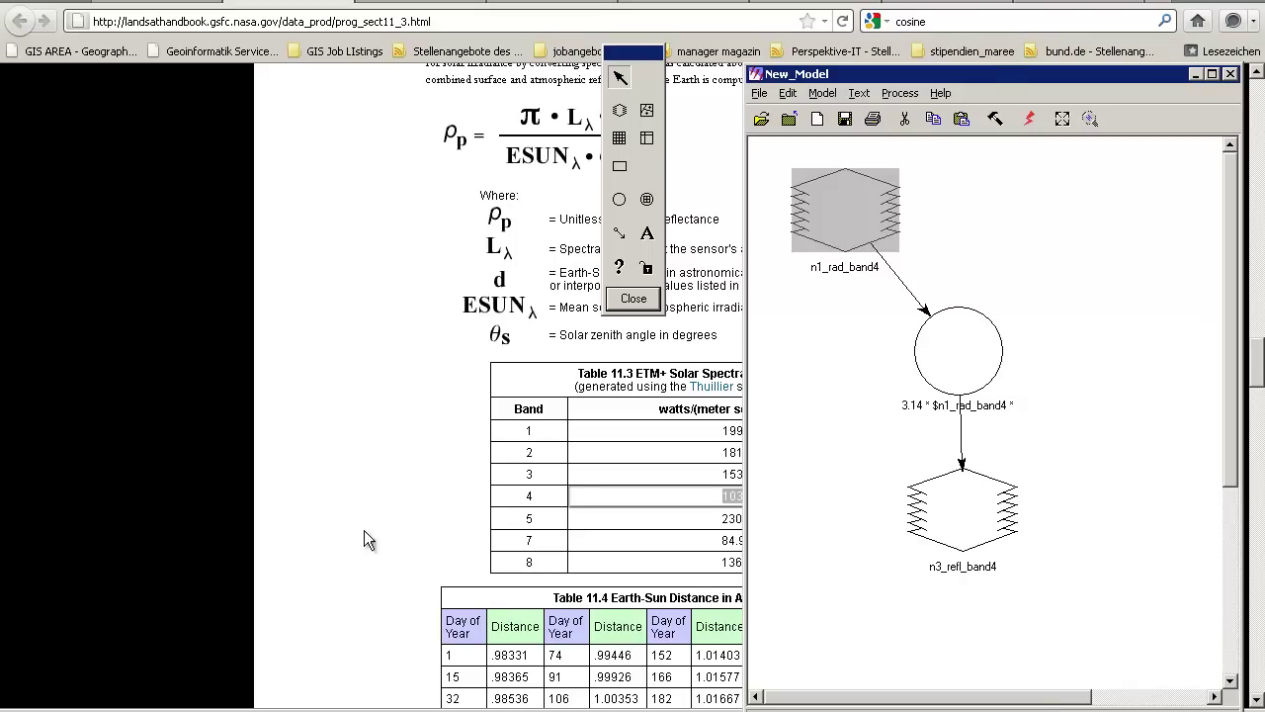
left_click(403, 488)
scroll(404, 488, "down", 12)
scroll(403, 487, "down", 10)
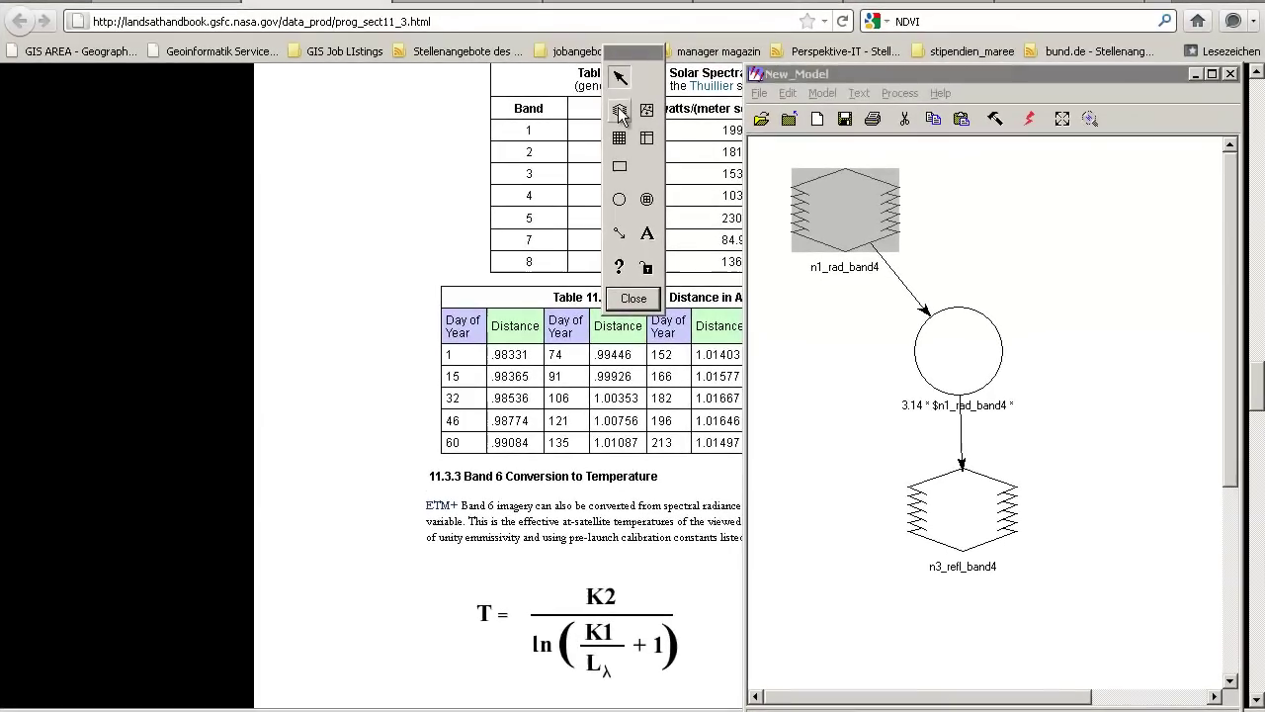
- Add a second raster object to the upper right of the function and set the first input raster to refl_band4.img
left_click(618, 109)
left_click(1071, 218)
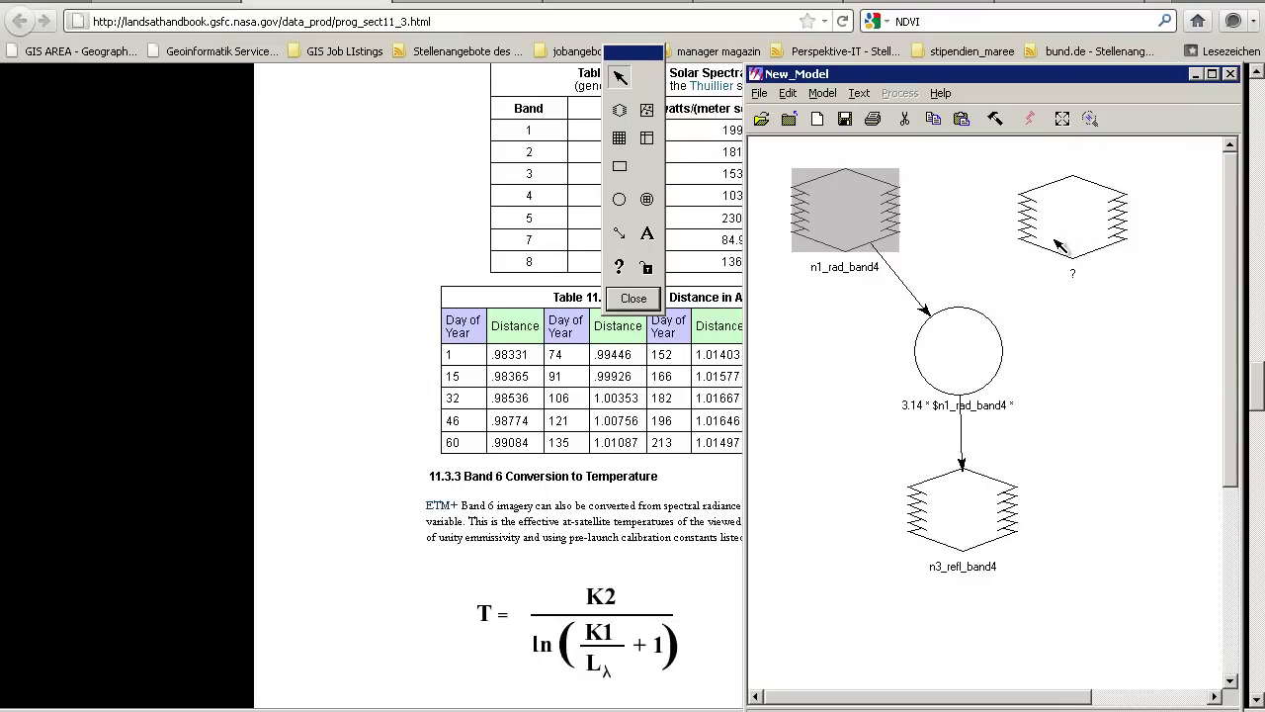
double_click(831, 245)
left_click(594, 196)
left_click(477, 315)
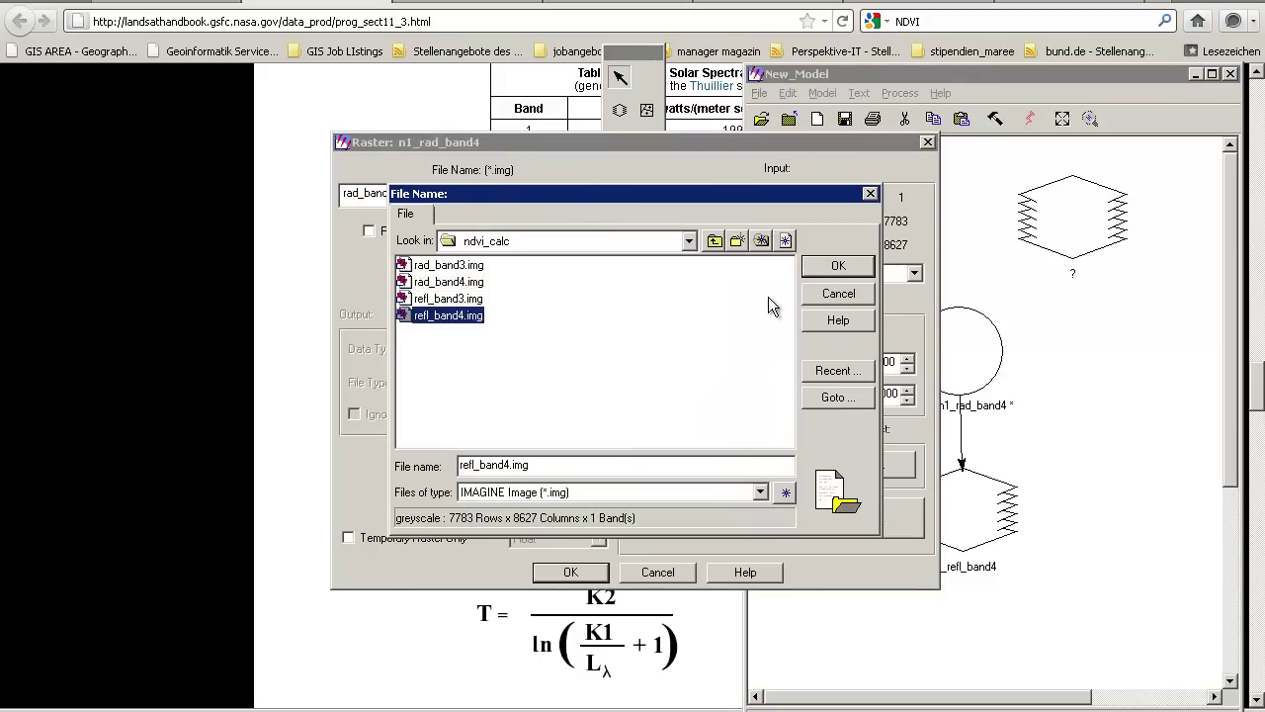
left_click(828, 269)
left_click(571, 572)
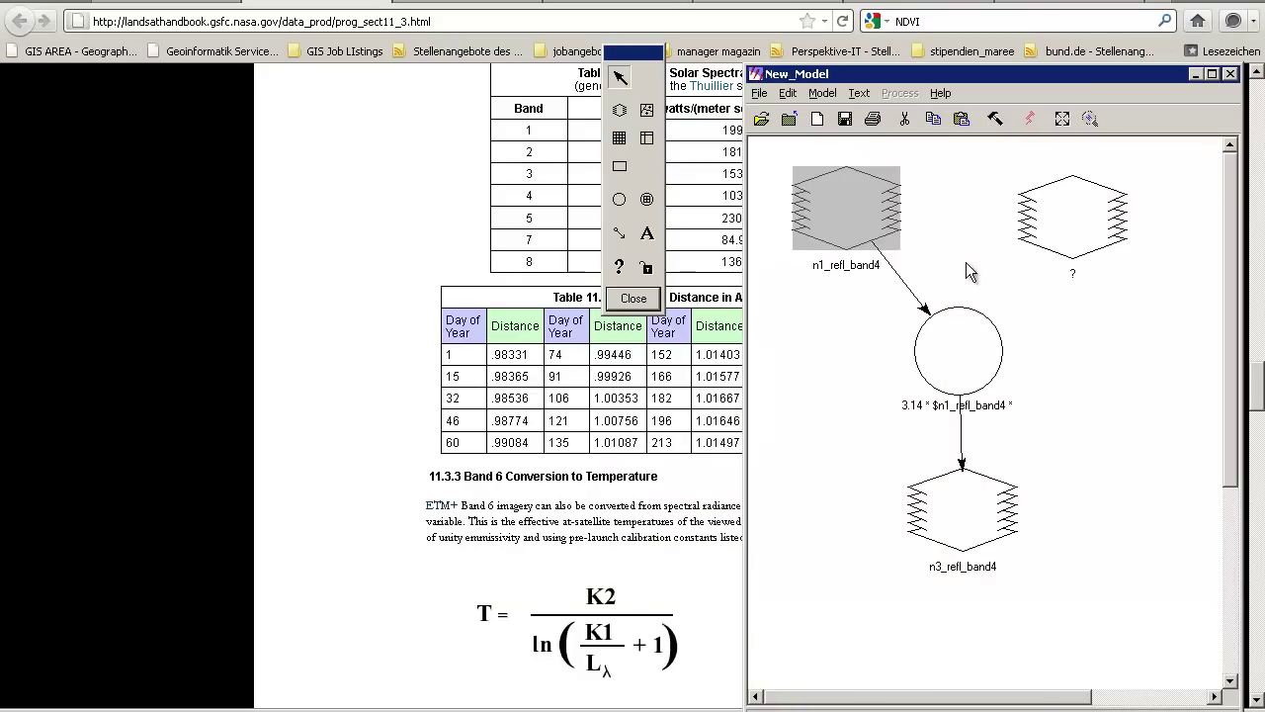
- Connect the new raster object to the function circle and assign refl_band3.img to it
left_click(619, 234)
left_click_drag(1052, 234, 949, 319)
double_click(1119, 225)
left_click(598, 201)
double_click(454, 299)
left_click(571, 572)
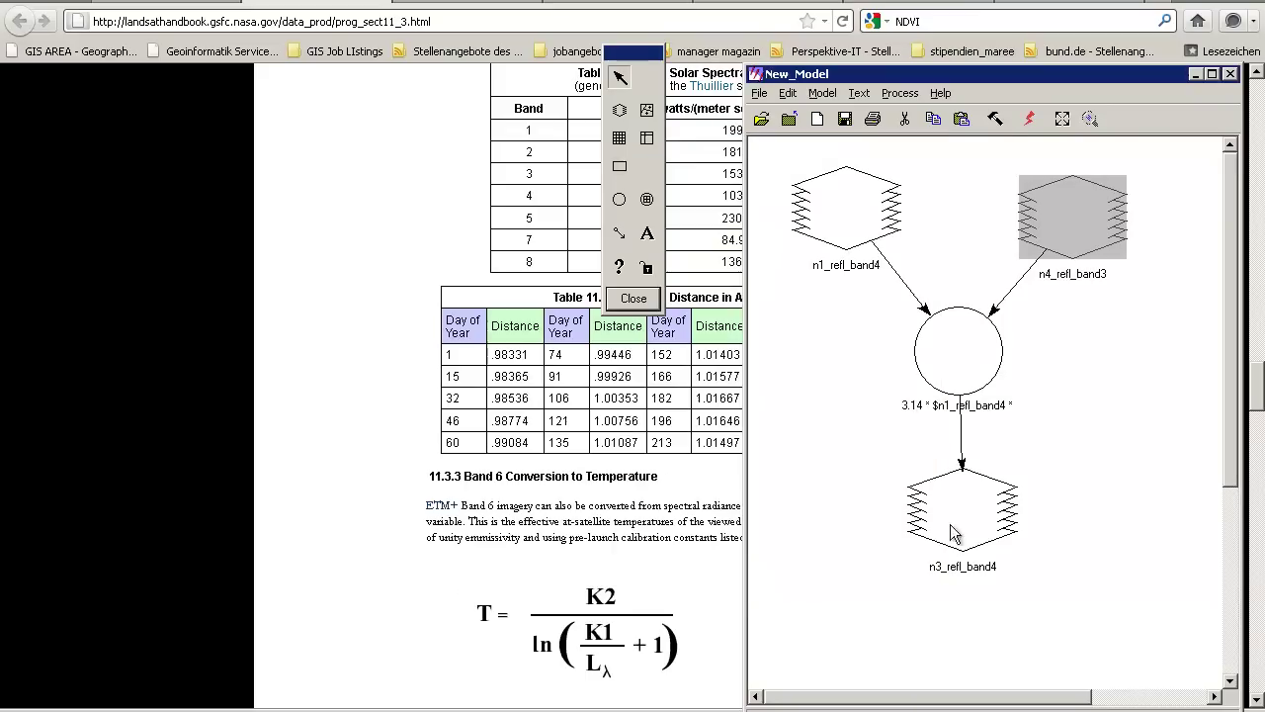
- Shift the function circle slightly down and replace its formula with the placeholder expression NIR - R / NIR + R
left_click_drag(963, 338, 965, 352)
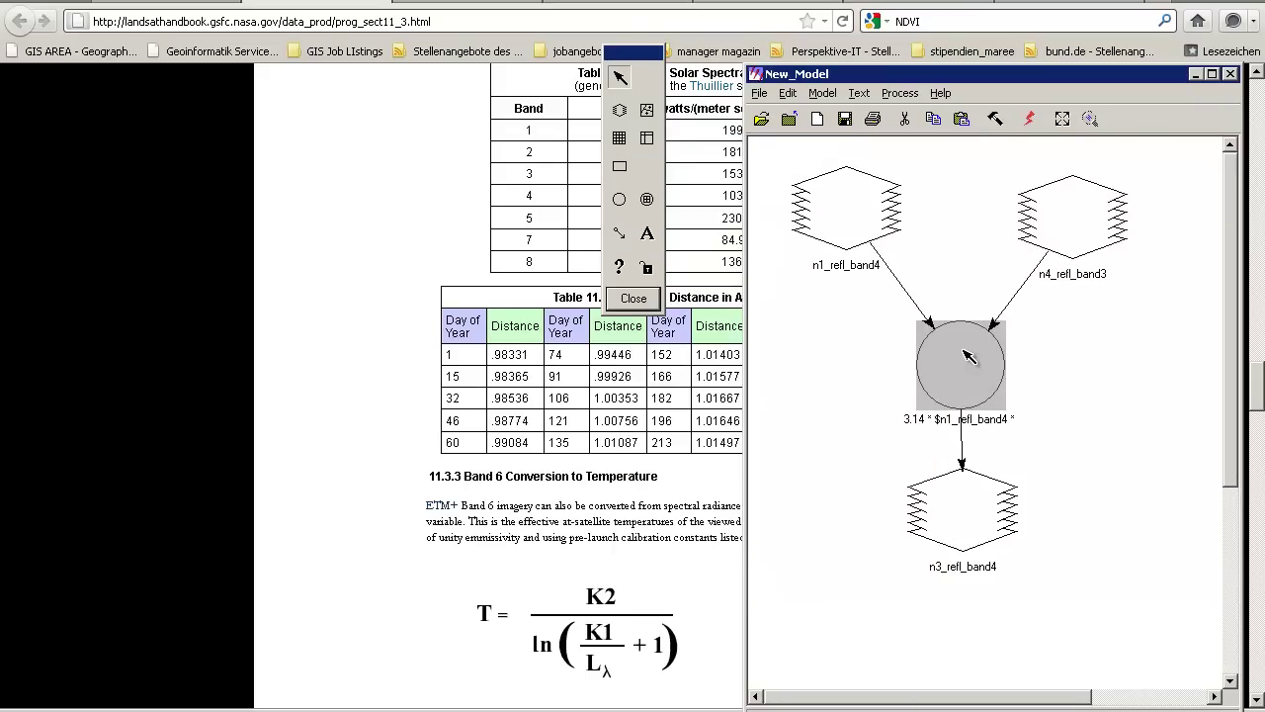
double_click(969, 356)
left_click_drag(744, 431, 315, 433)
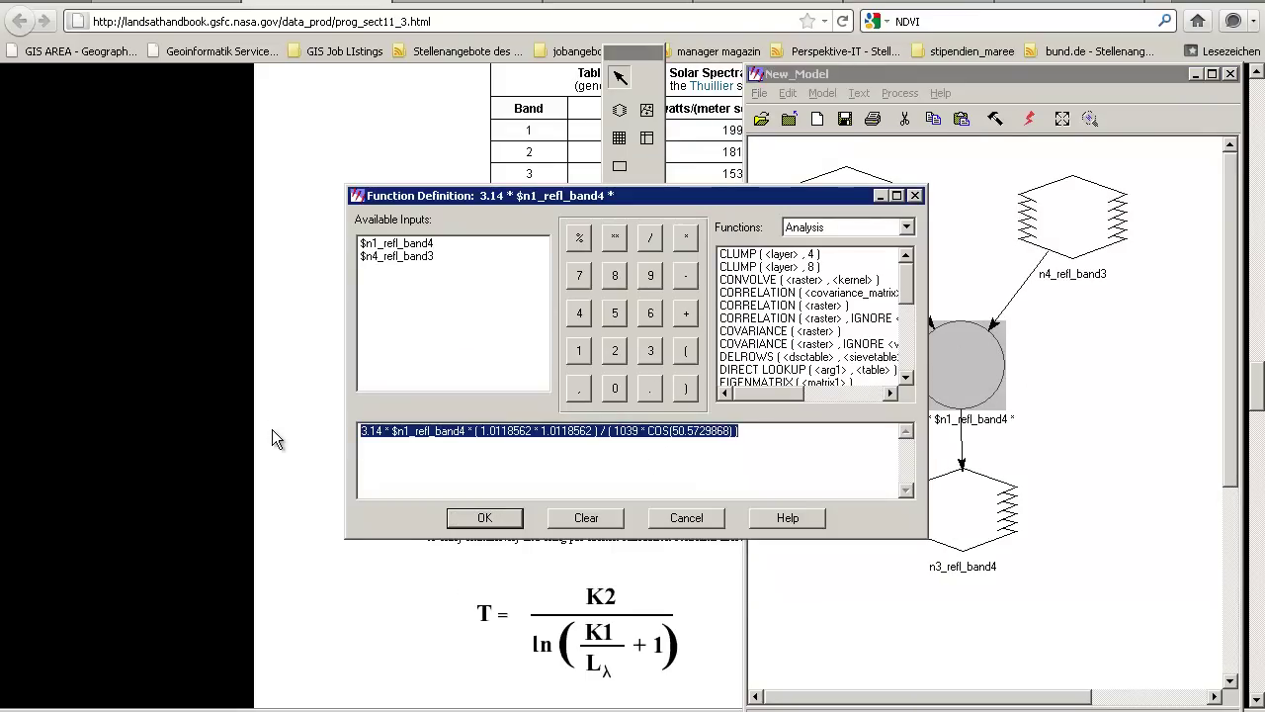
type("NIR ")
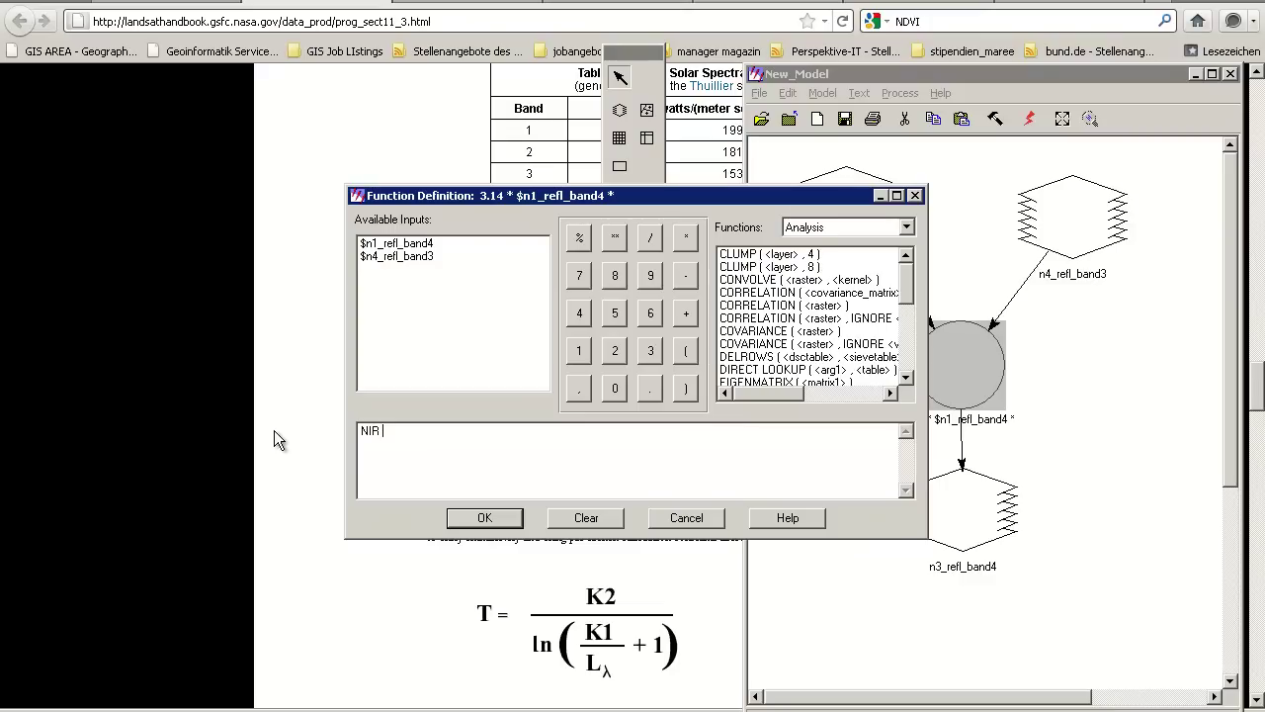
type("- R / NIR *")
type(" R")
- Replace the numerator placeholders with the input rasters in parentheses: ( $n1_refl_band4 - $n4_refl_band3 )
left_click_drag(377, 430, 332, 423)
key("BackSpace")
left_click(408, 247)
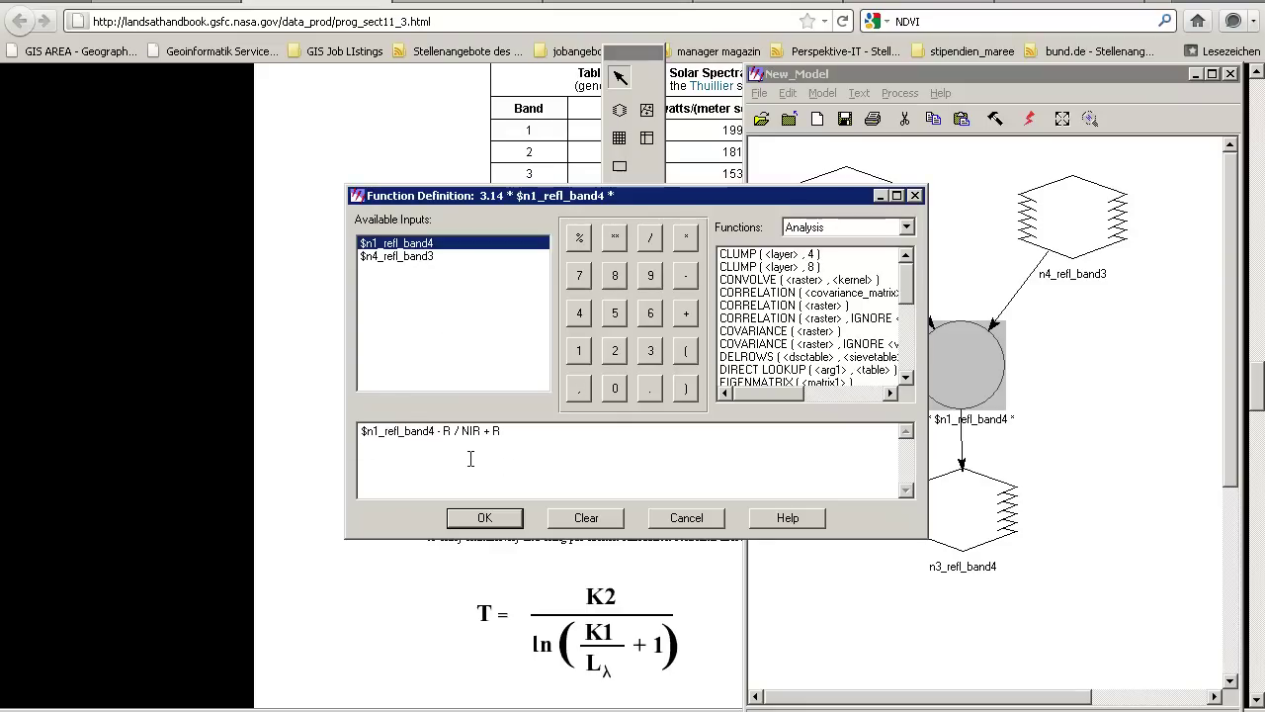
key("BackSpace")
double_click(446, 431)
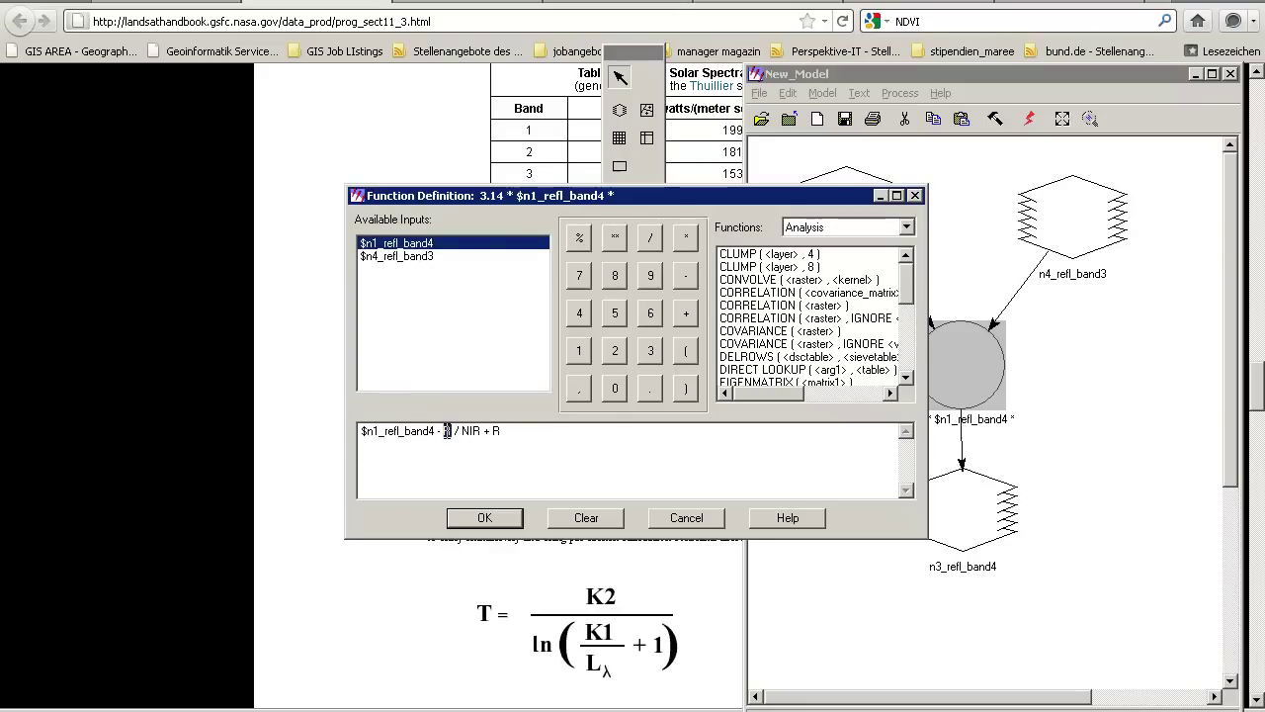
left_click(409, 259)
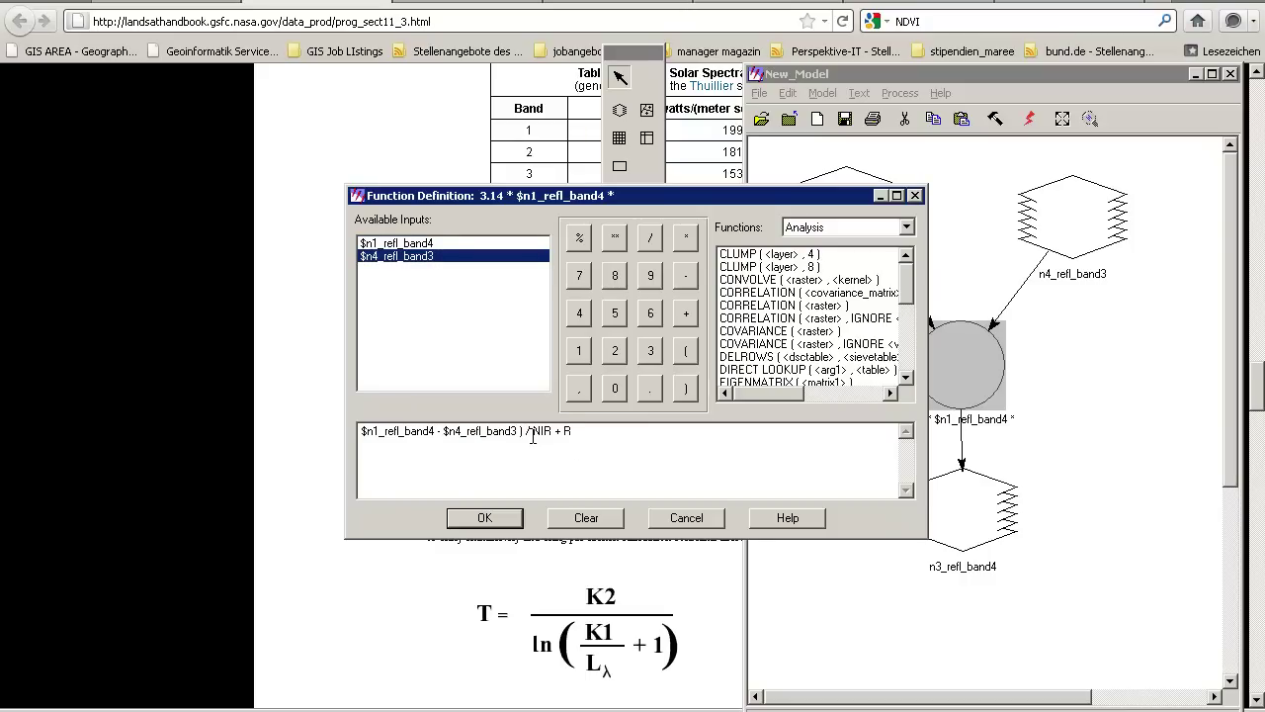
key("Home")
type("(")
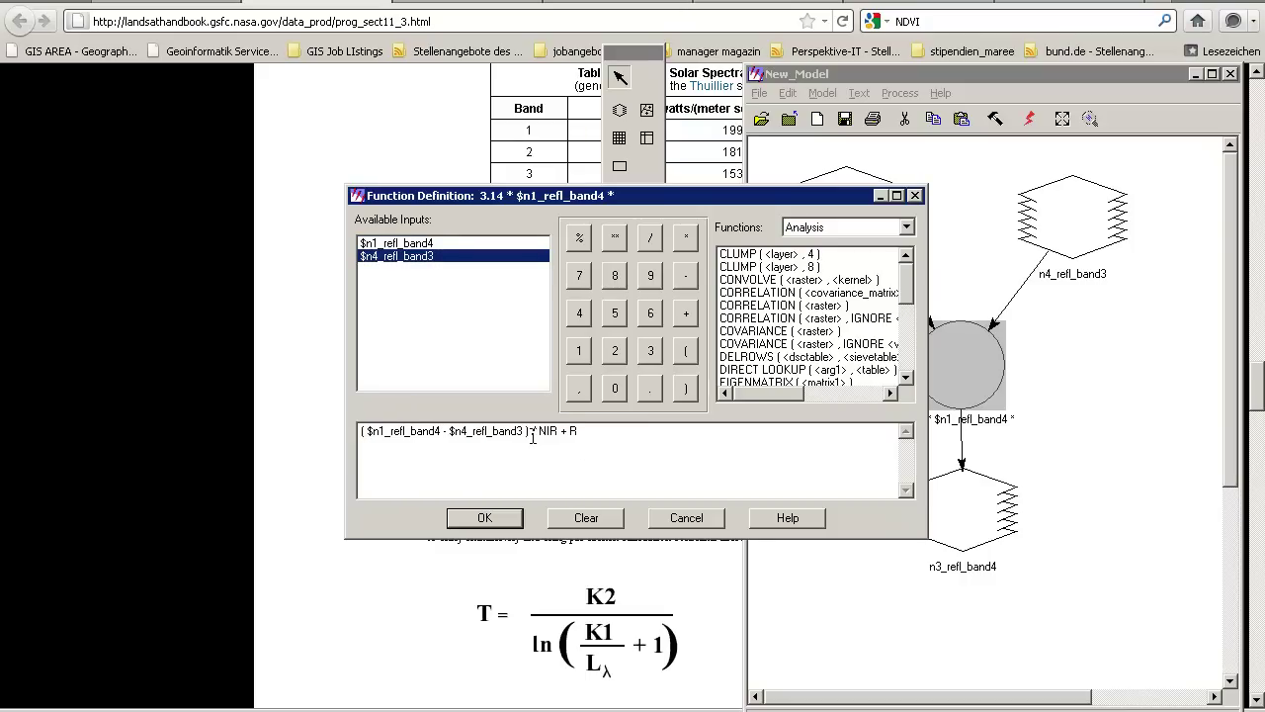
- Complete the denominator as ( $n1_refl_band4 + $n4_refl_band3 ) and accept the function definition
key("End")
key("BackSpace")
left_click(396, 243)
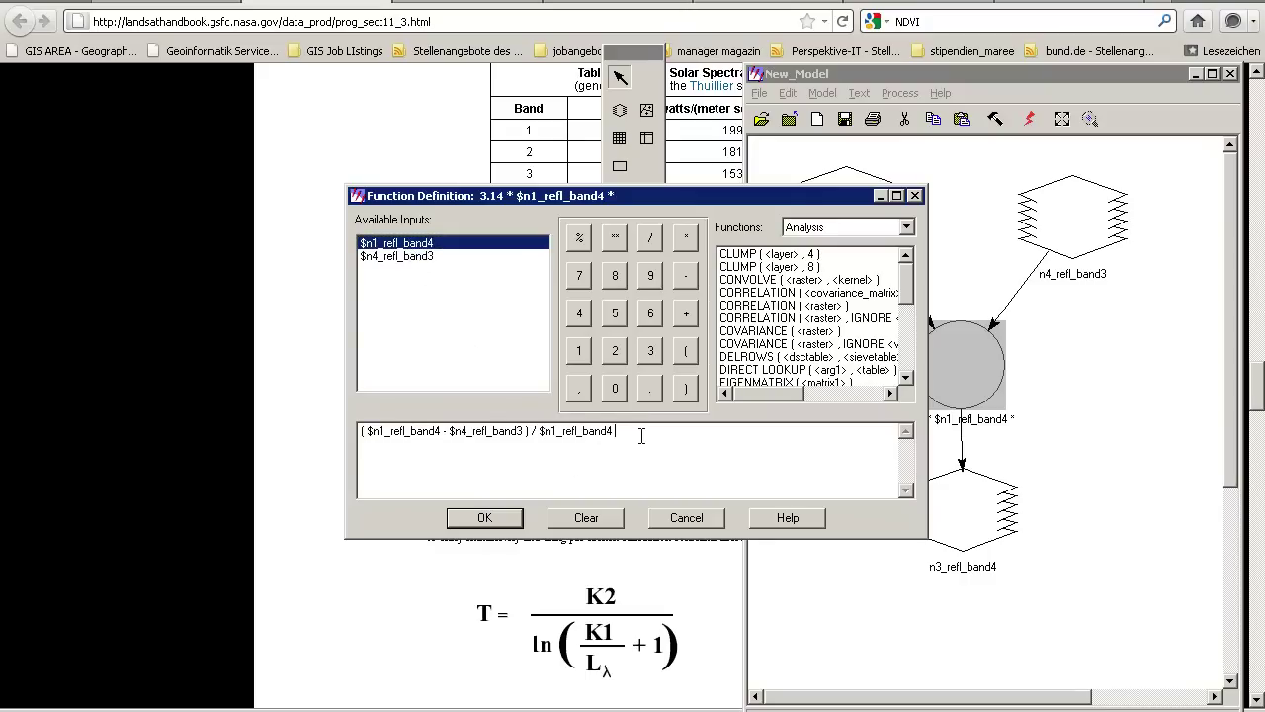
left_click(395, 255)
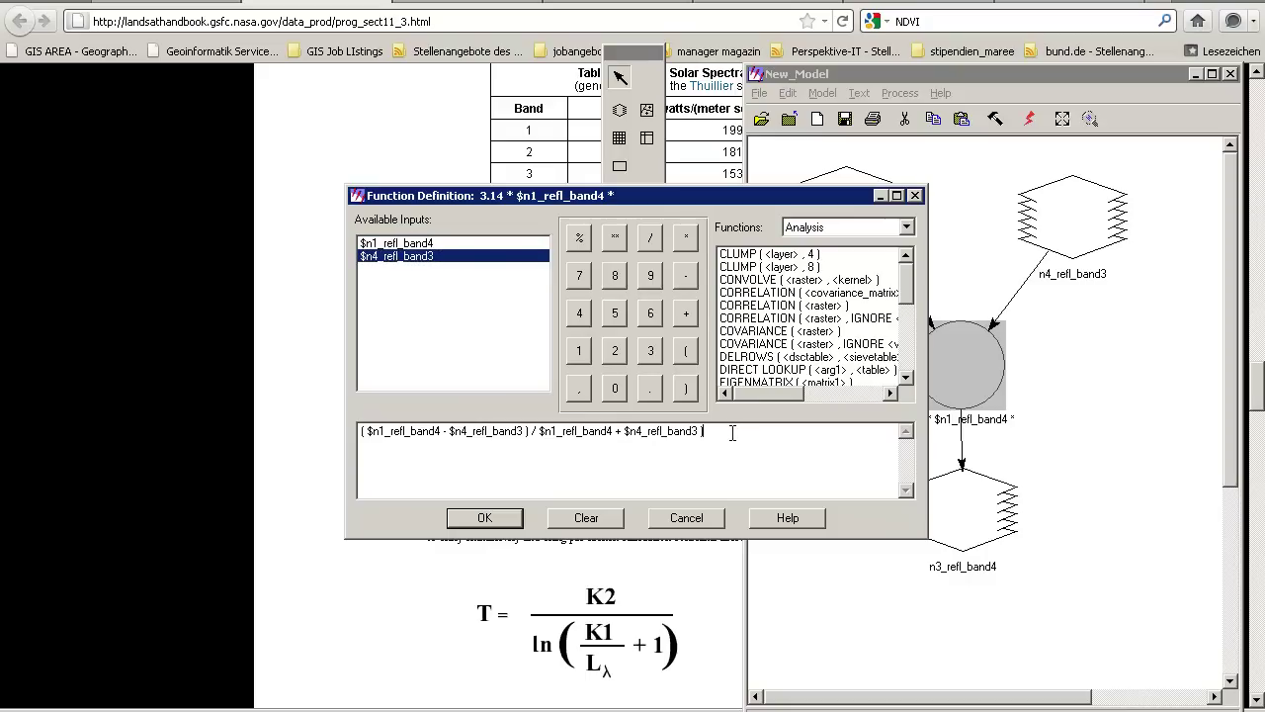
left_click(539, 432)
type("(")
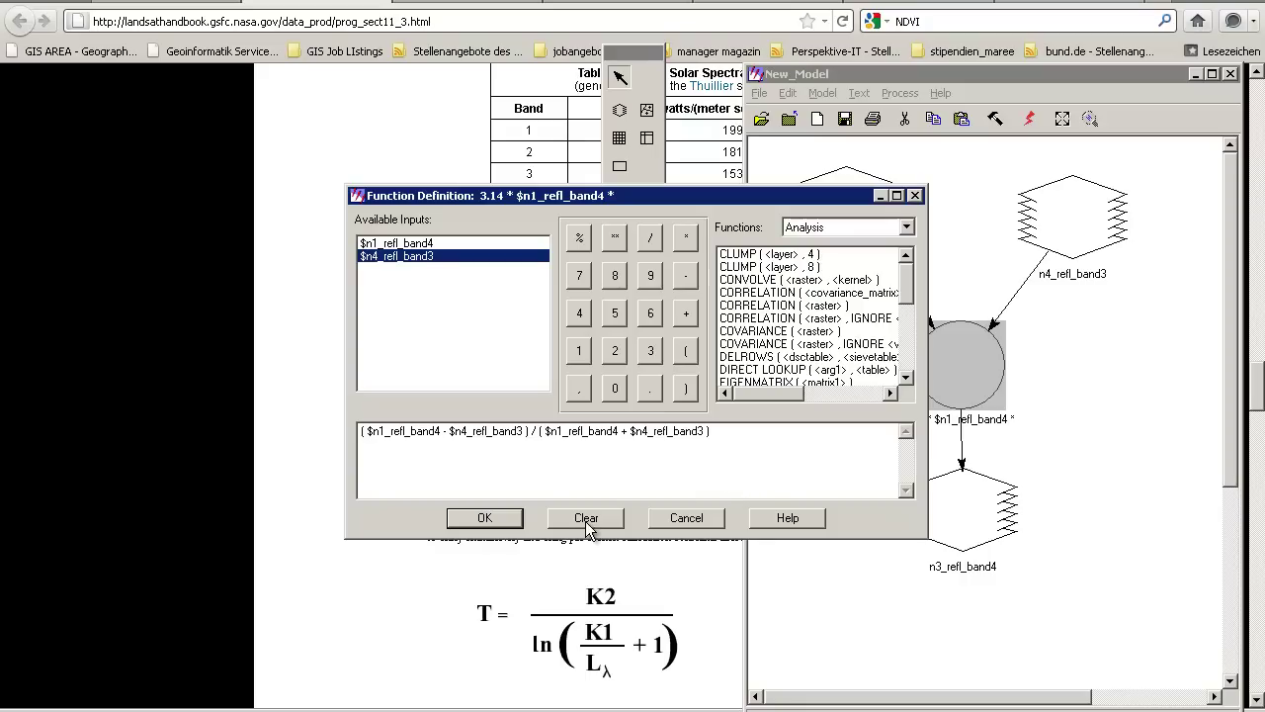
left_click(484, 520)
- Rename the output raster to NDVI_manually and run the NDVI model
left_click(982, 514)
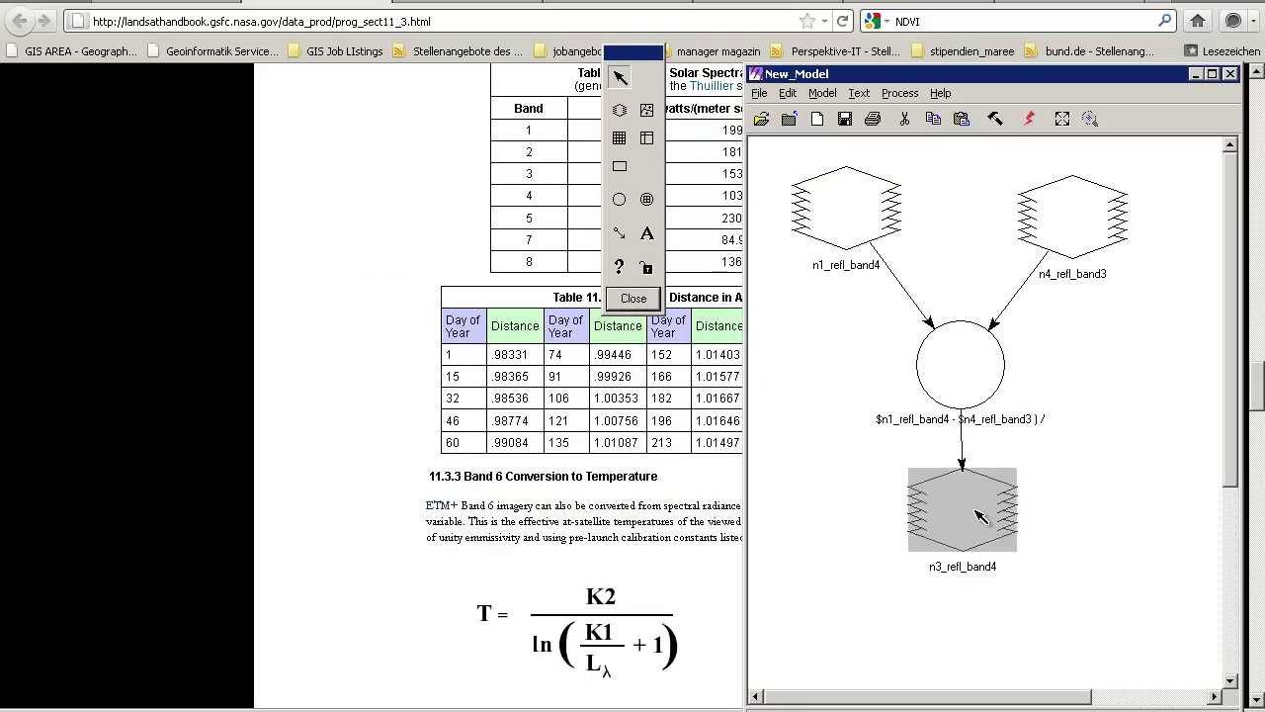
double_click(982, 512)
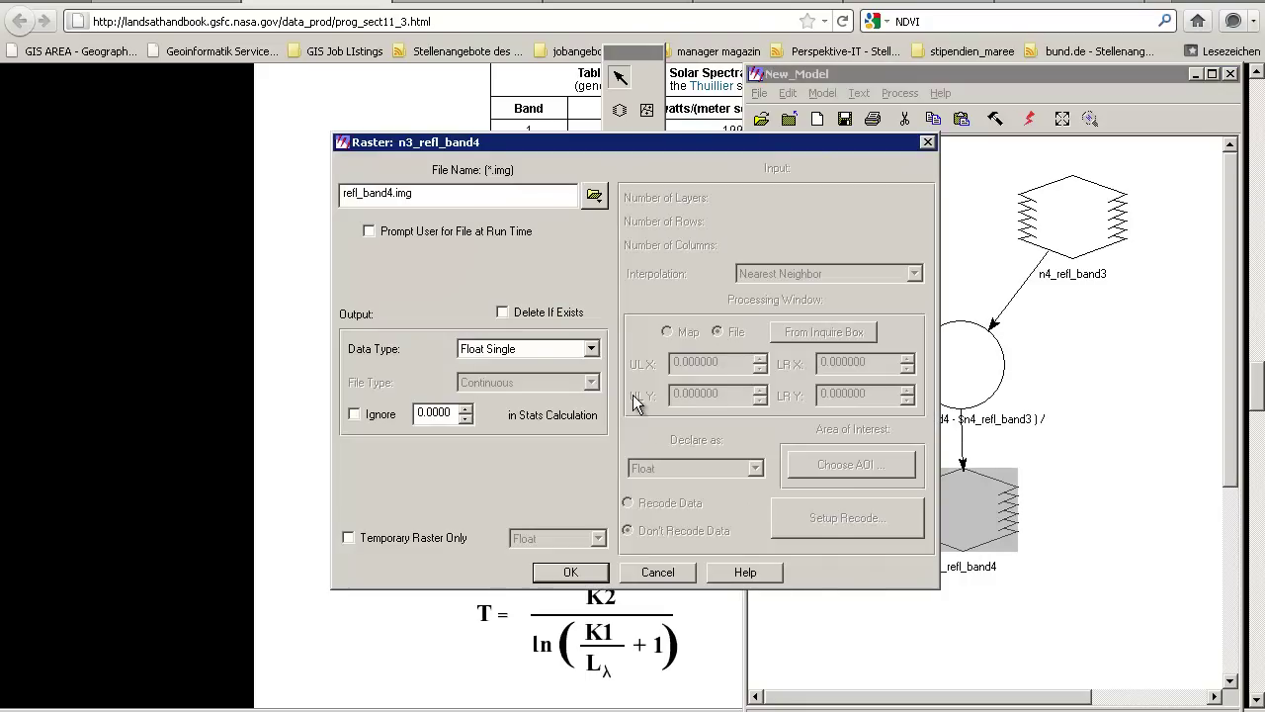
left_click_drag(395, 193, 270, 176)
type("NDVI_manually")
left_click(568, 572)
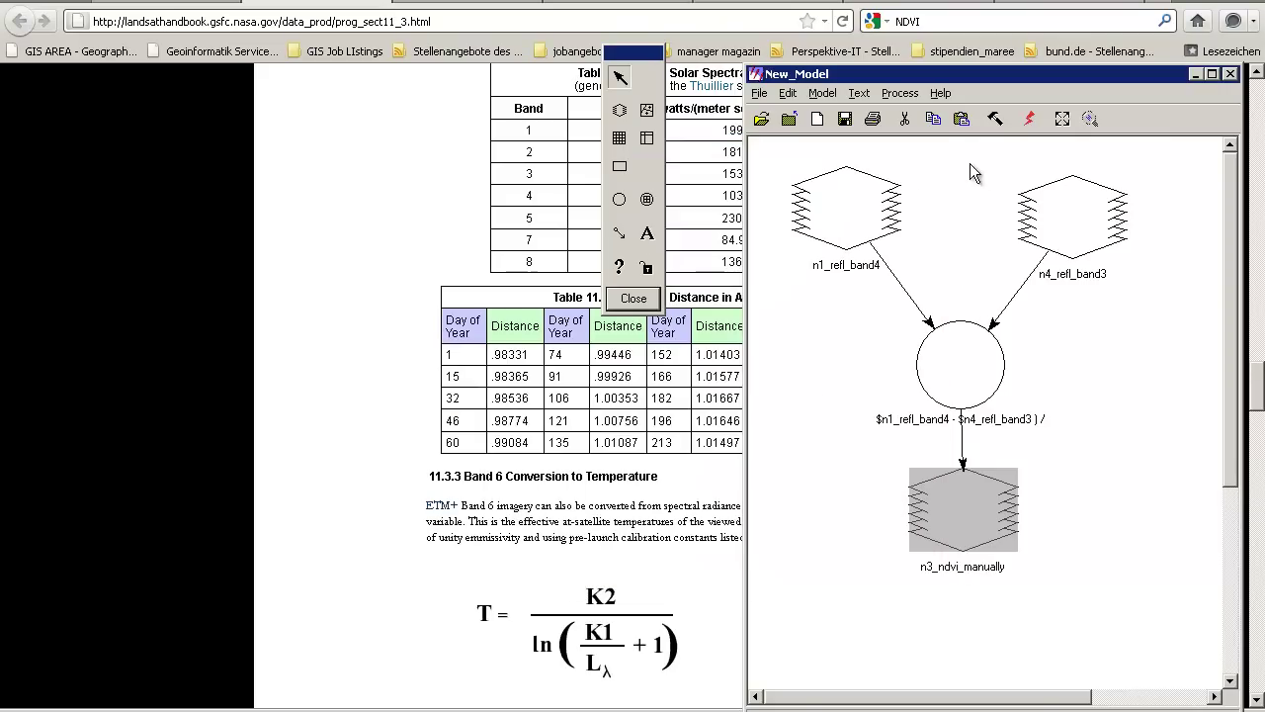
left_click(1030, 121)
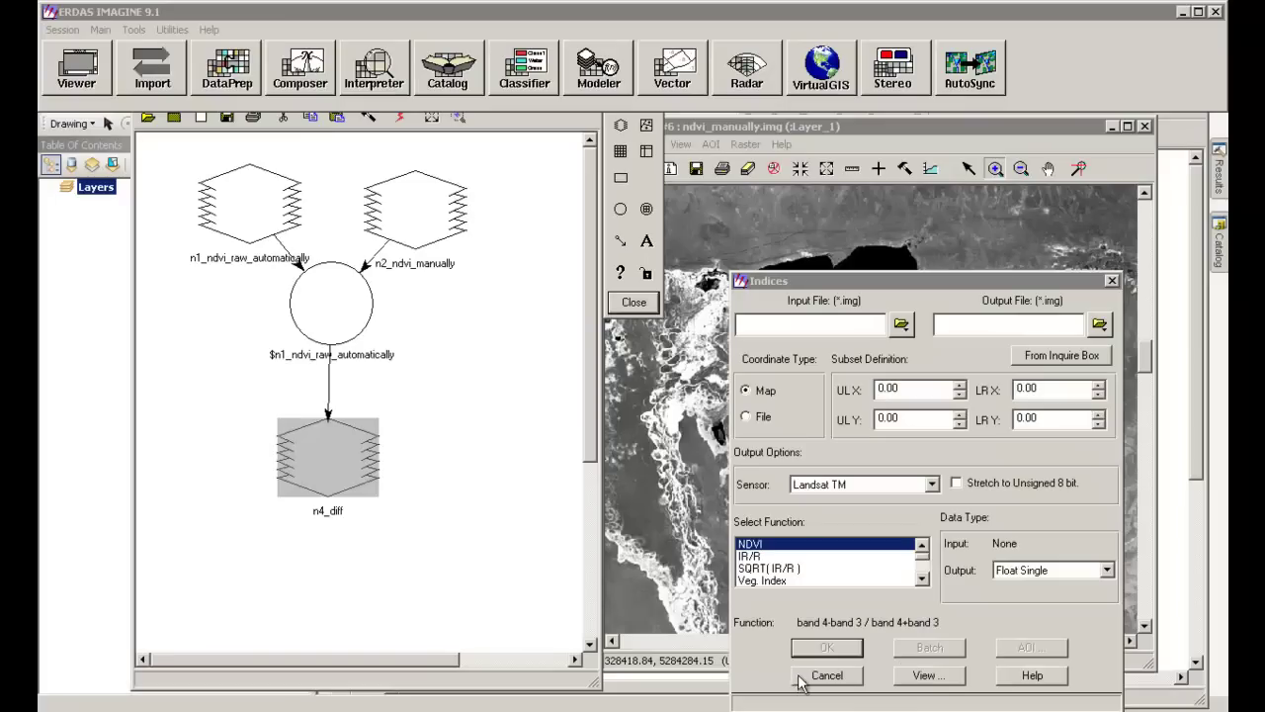
- Cancel the Indices dialog and move the viewer showing ndvi_manually.img off the NDVI model window
left_click(823, 678)
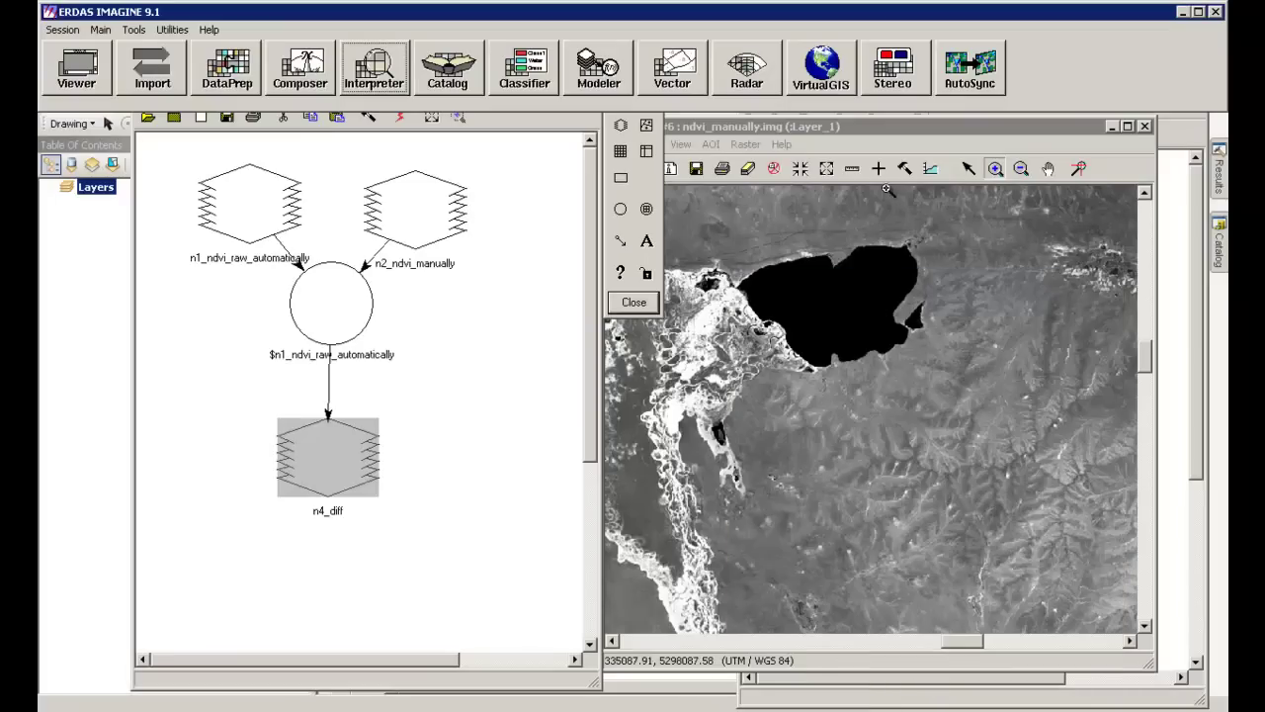
left_click(891, 121)
left_click_drag(891, 121, 529, 111)
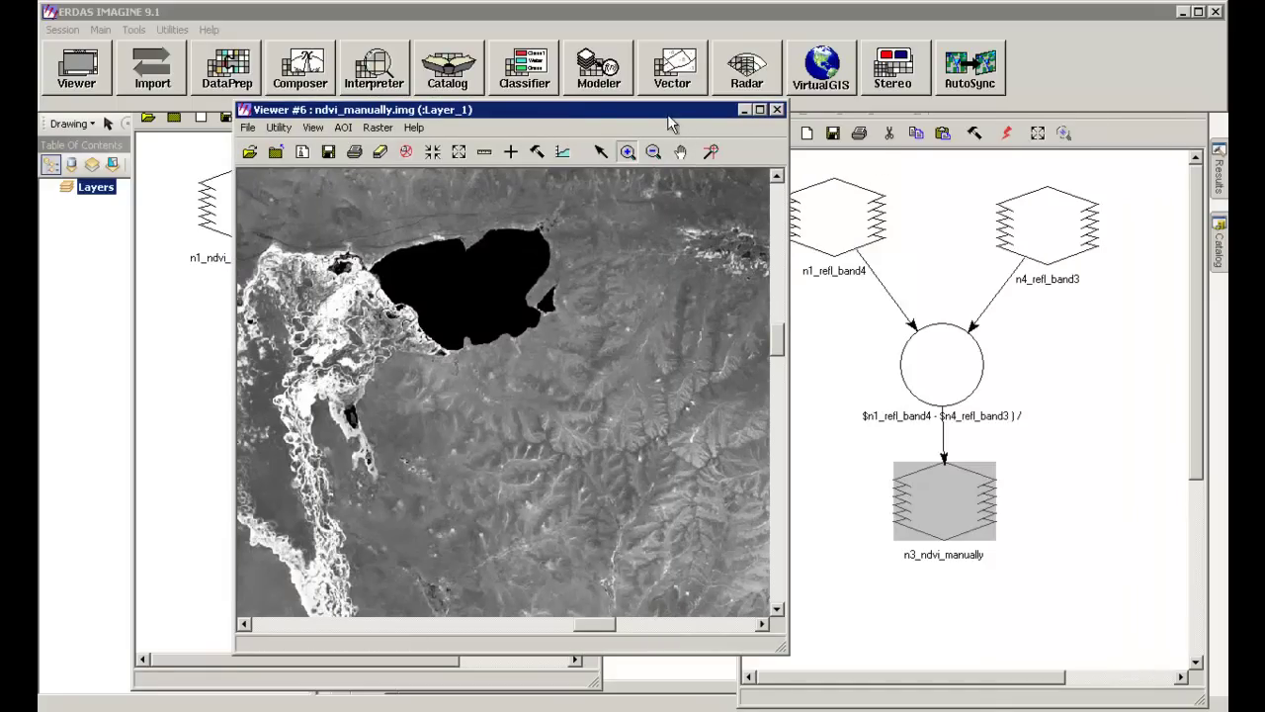
- Zoom out on ndvi_manually.img and read pixel values with the inquire cursor over the black lake and the bright area beside it
left_click_drag(617, 110, 568, 98)
scroll(507, 168, "up", 5)
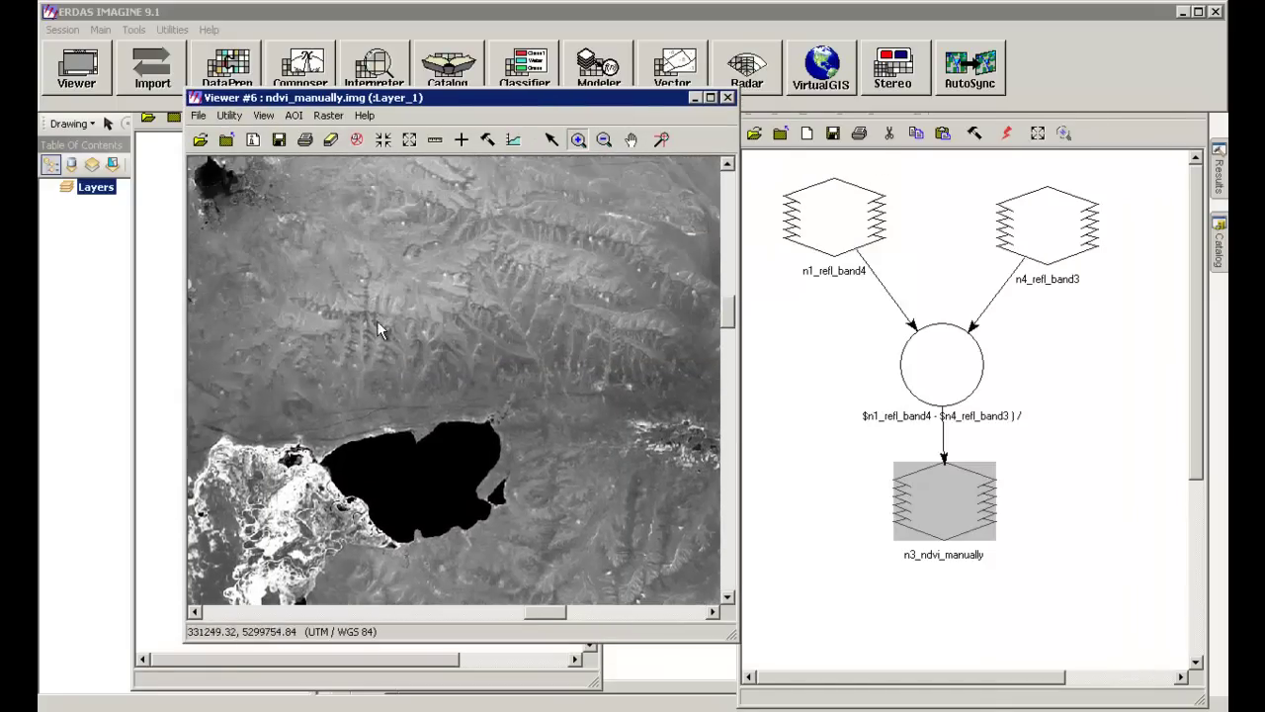
left_click(604, 139)
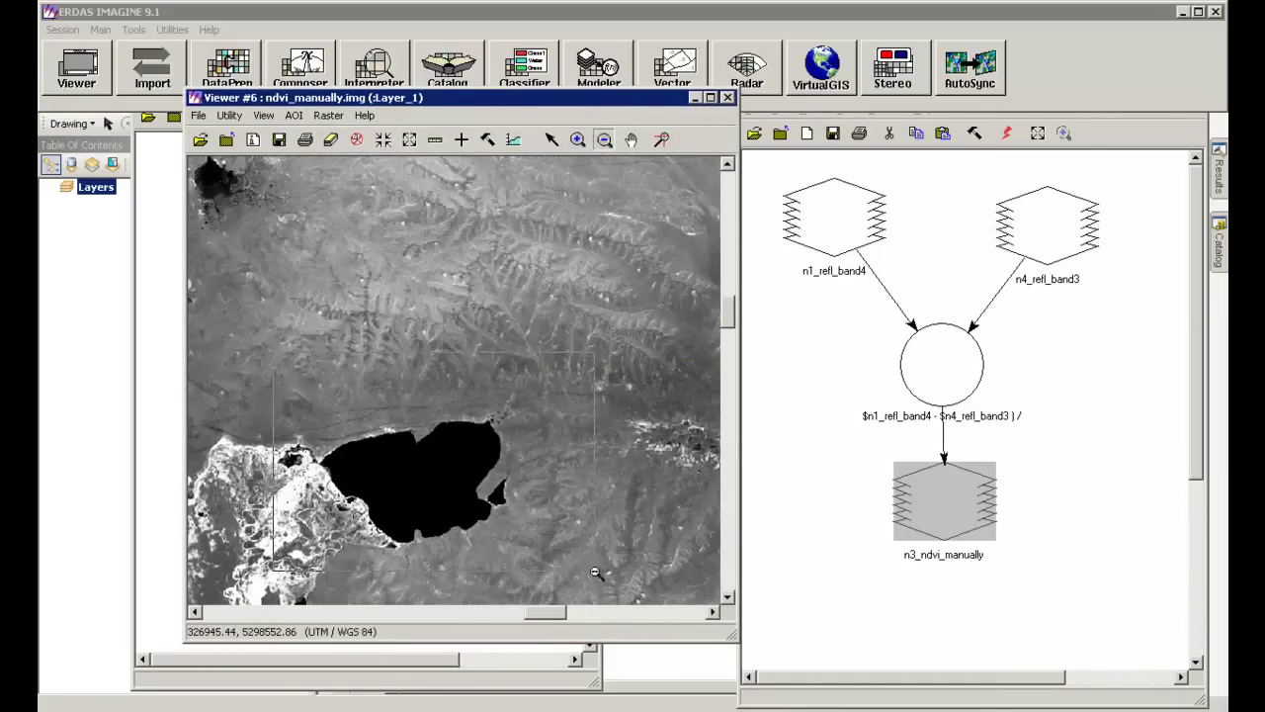
left_click(597, 460)
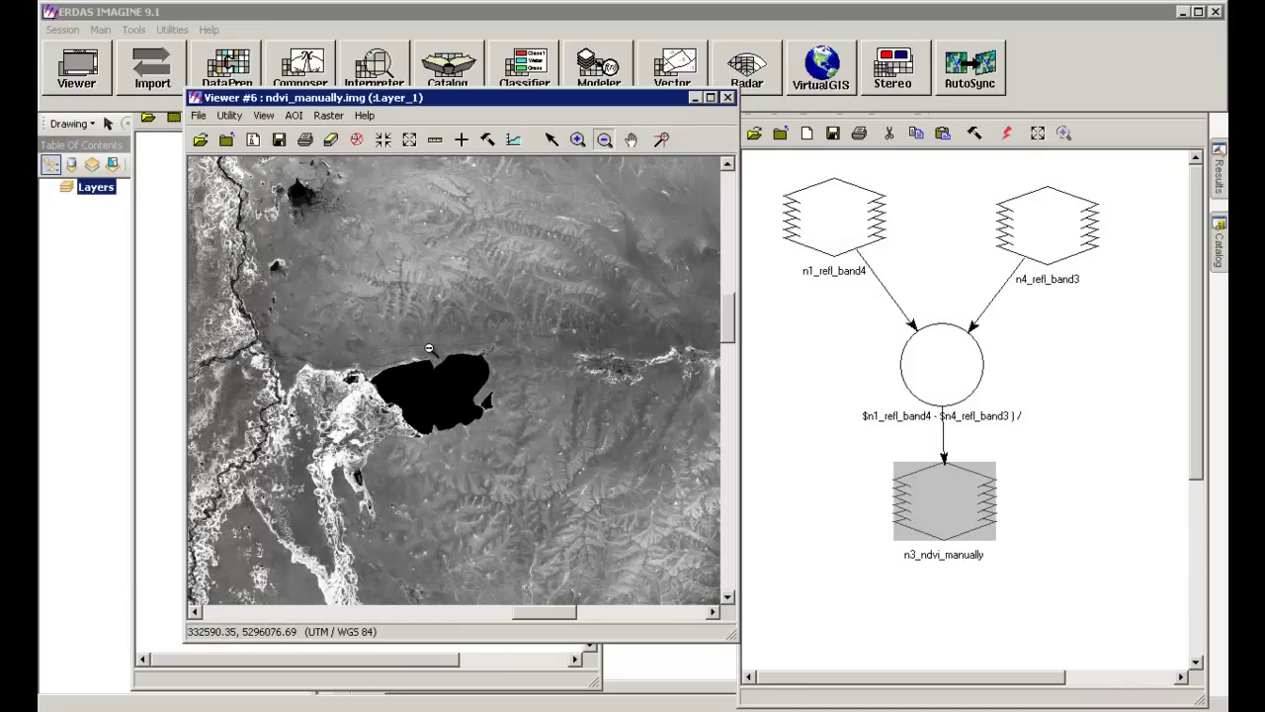
left_click(461, 141)
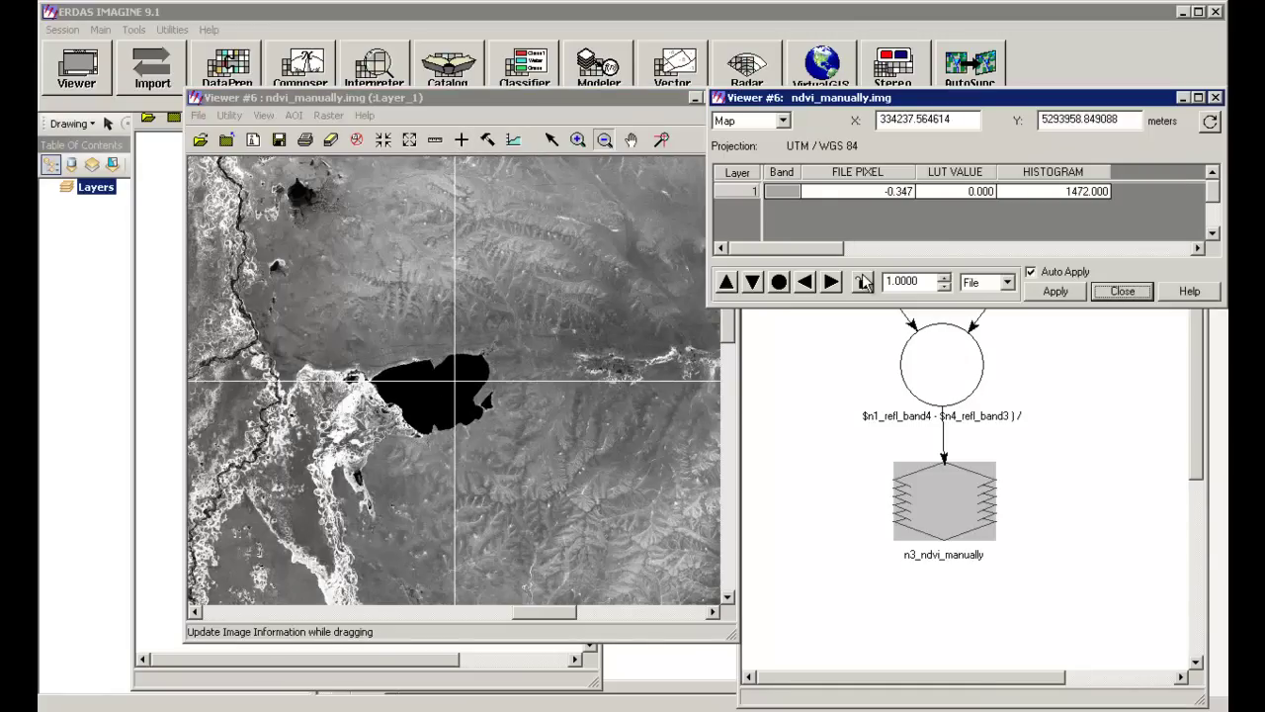
left_click(550, 146)
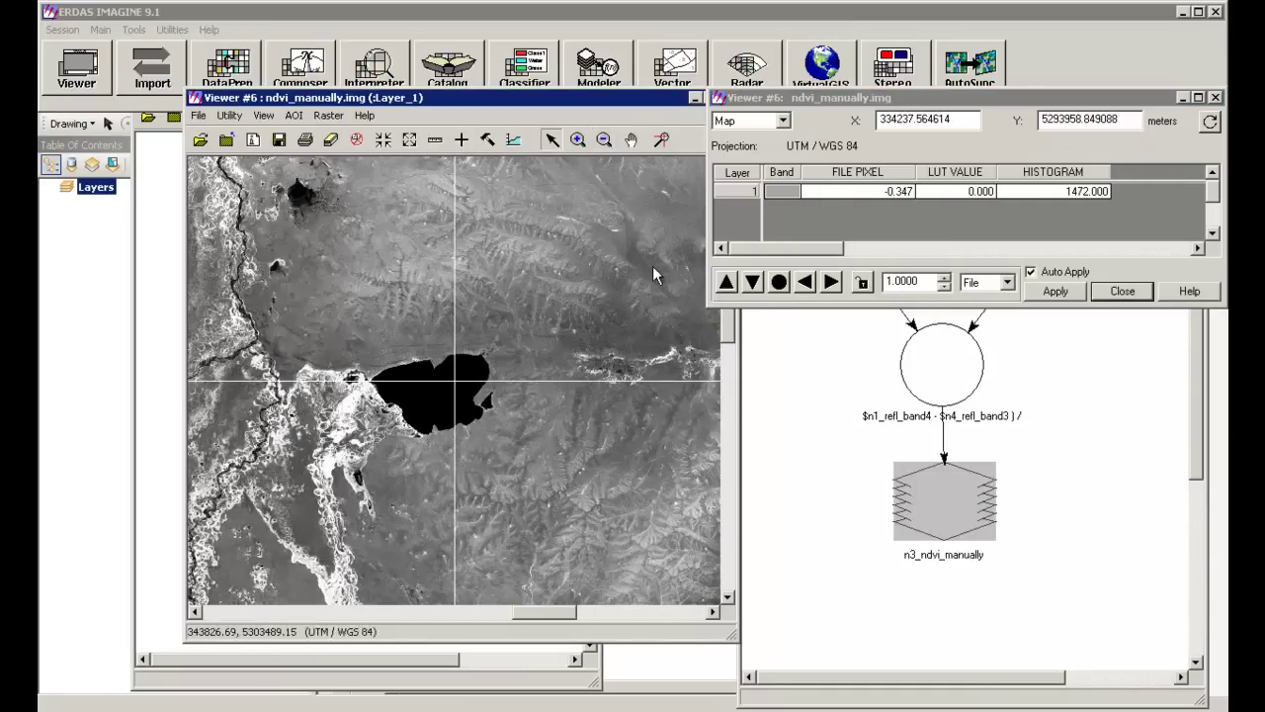
mouse_move(450, 387)
left_mouse_down()
mouse_move(429, 376)
mouse_move(418, 396)
mouse_move(344, 414)
left_mouse_up()
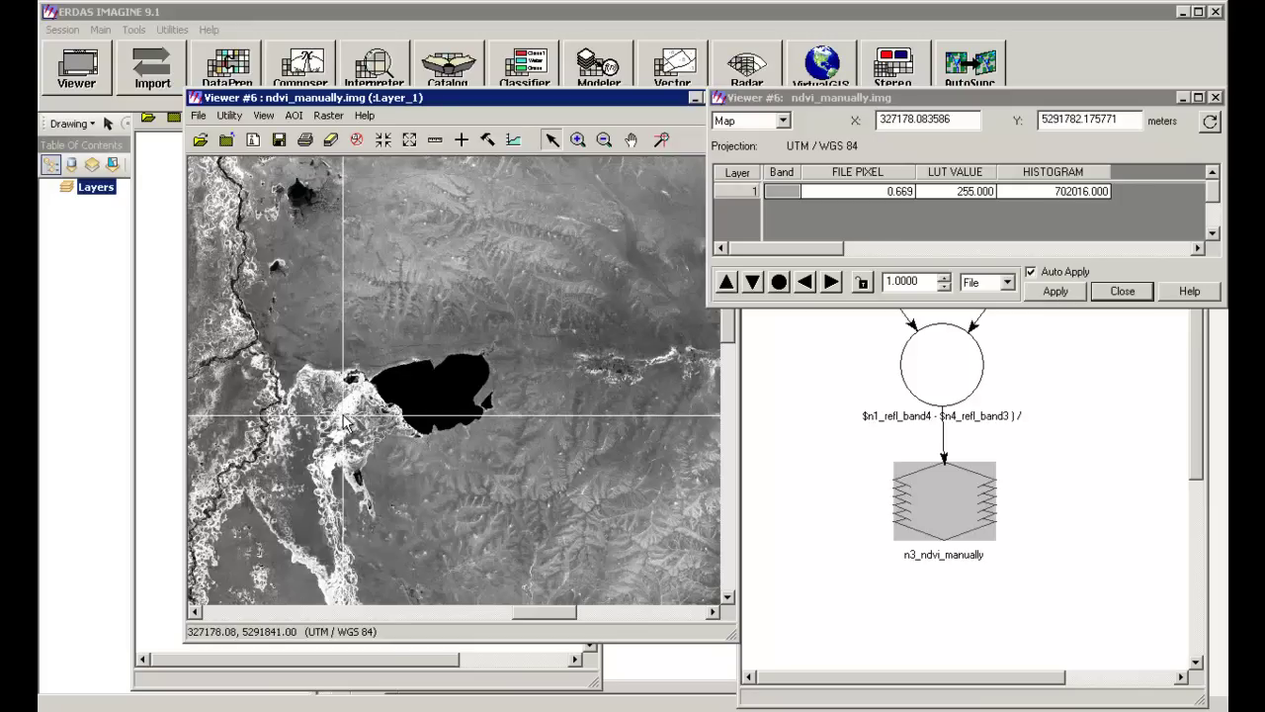
left_click_drag(343, 420, 329, 456)
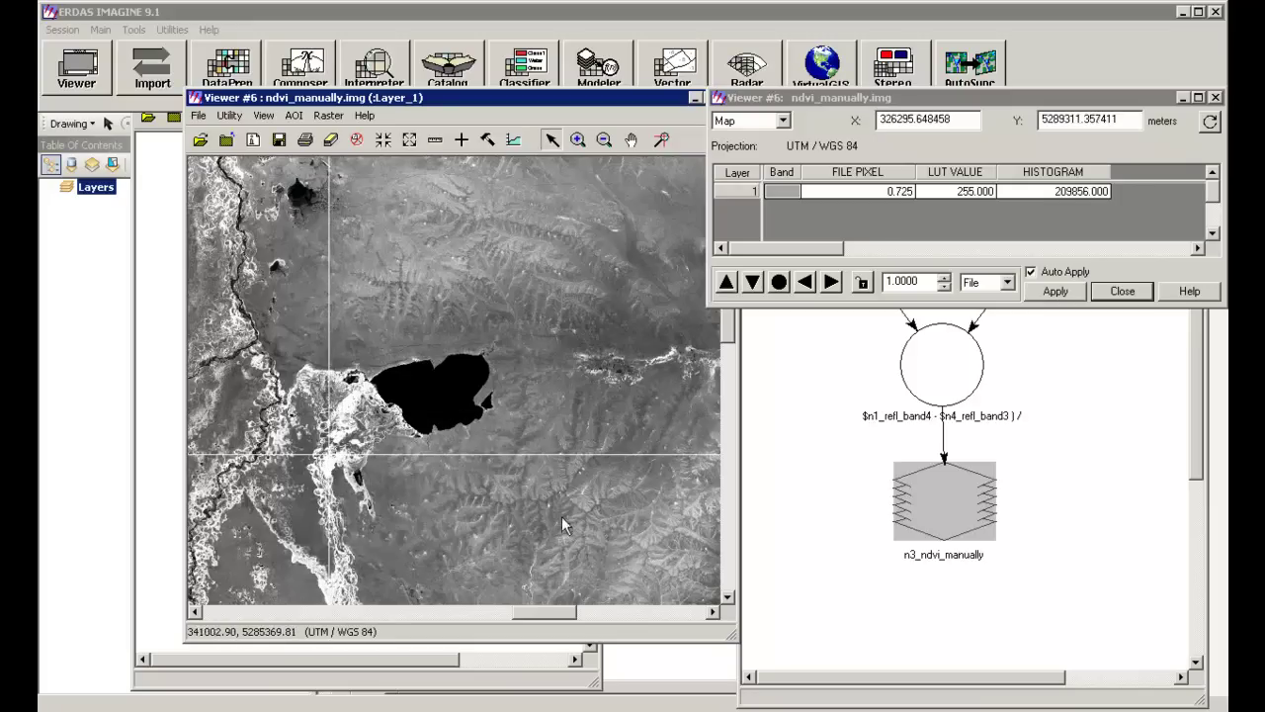
- Read NDVI pixel values with the inquire cursor along the bright river valley south-west of the lake
left_click(727, 597)
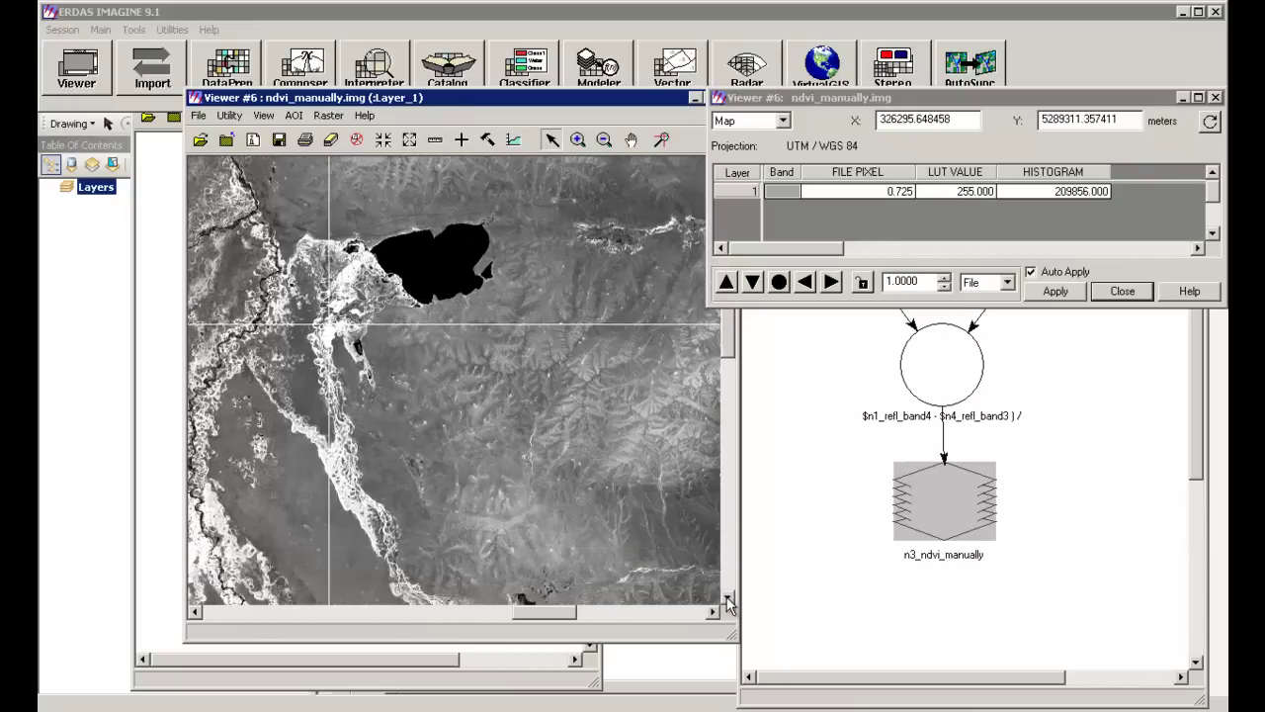
left_click_drag(329, 267, 295, 531)
left_click_drag(542, 613, 511, 612)
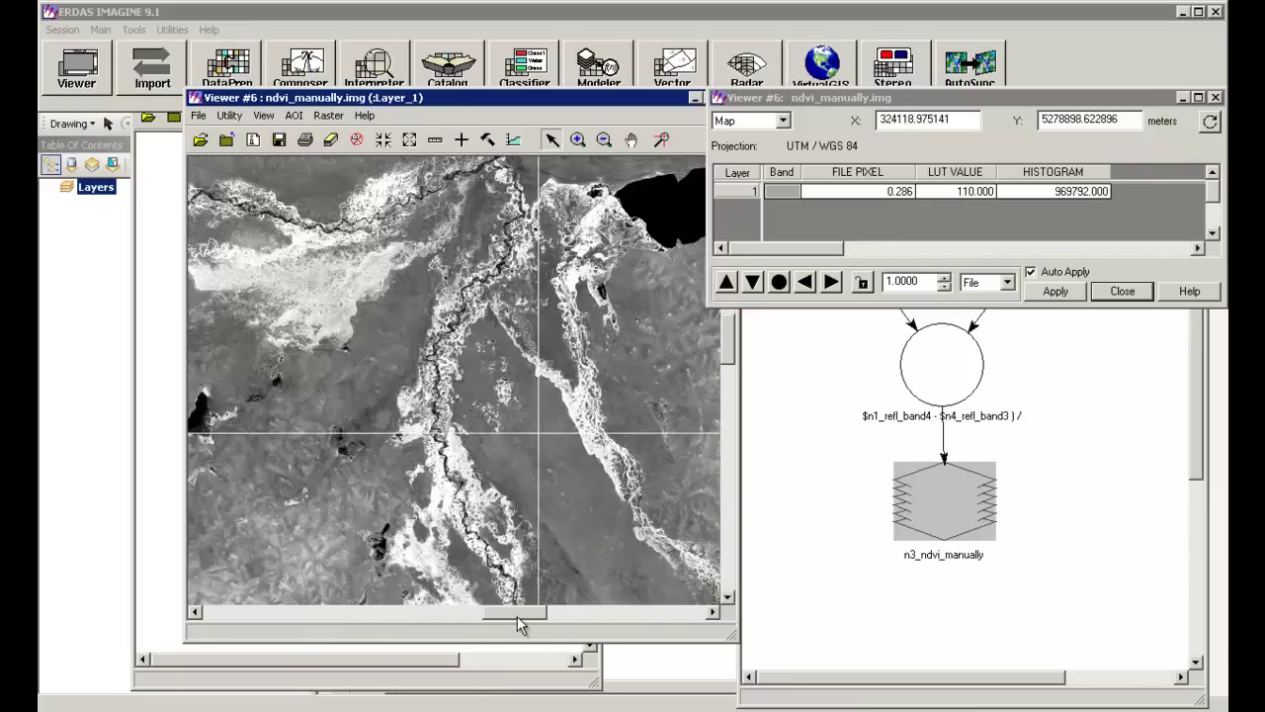
scroll(553, 426, "down", 2)
left_click_drag(539, 249, 540, 534)
scroll(548, 549, "down", 2)
scroll(547, 550, "down", 2)
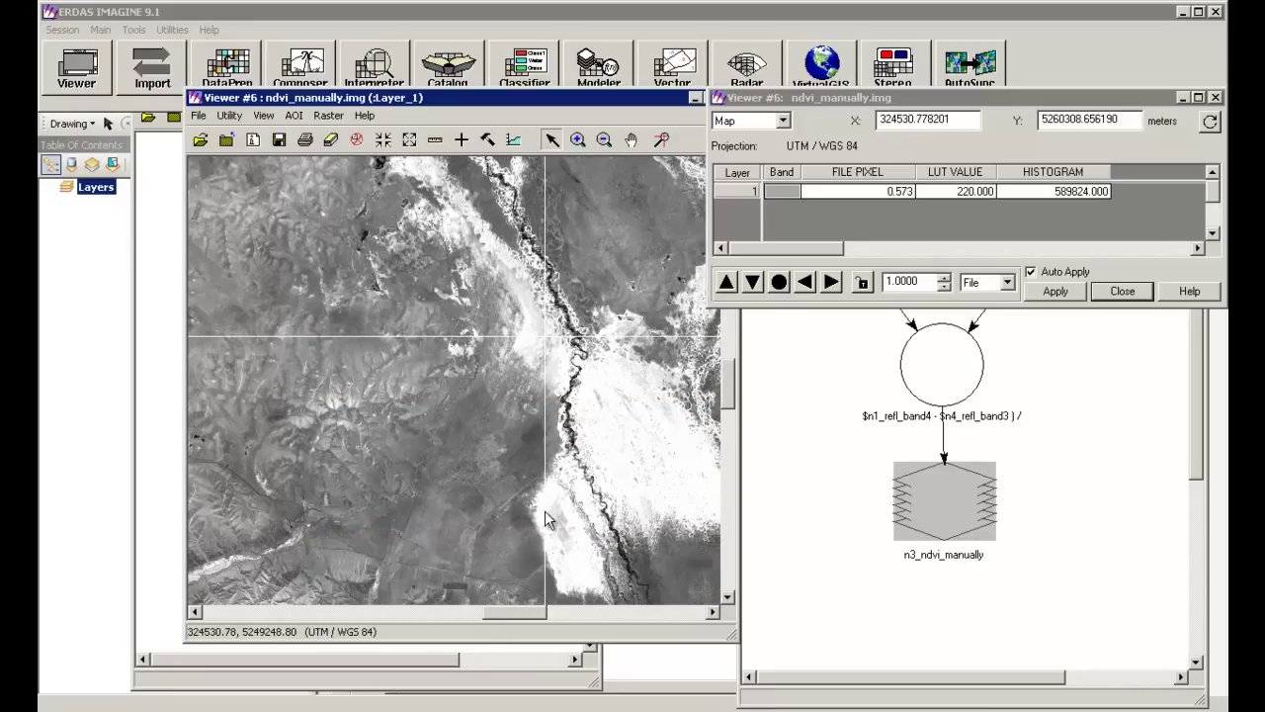
- Read NDVI pixel values at the river and over the bright mountains farther south, and minimize the viewer
left_click_drag(539, 282, 622, 391)
scroll(622, 391, "down", 3)
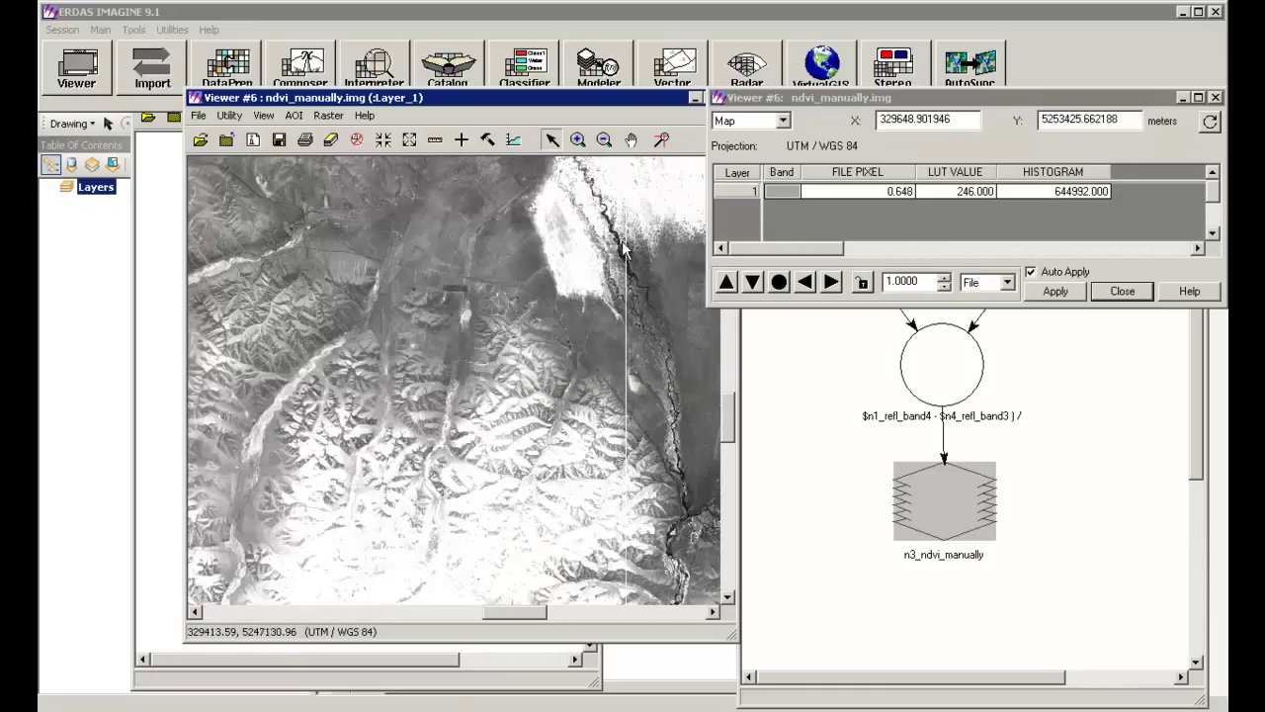
scroll(636, 181, "up", 1)
left_click_drag(628, 185, 521, 510)
scroll(529, 511, "down", 3)
scroll(527, 454, "down", 2)
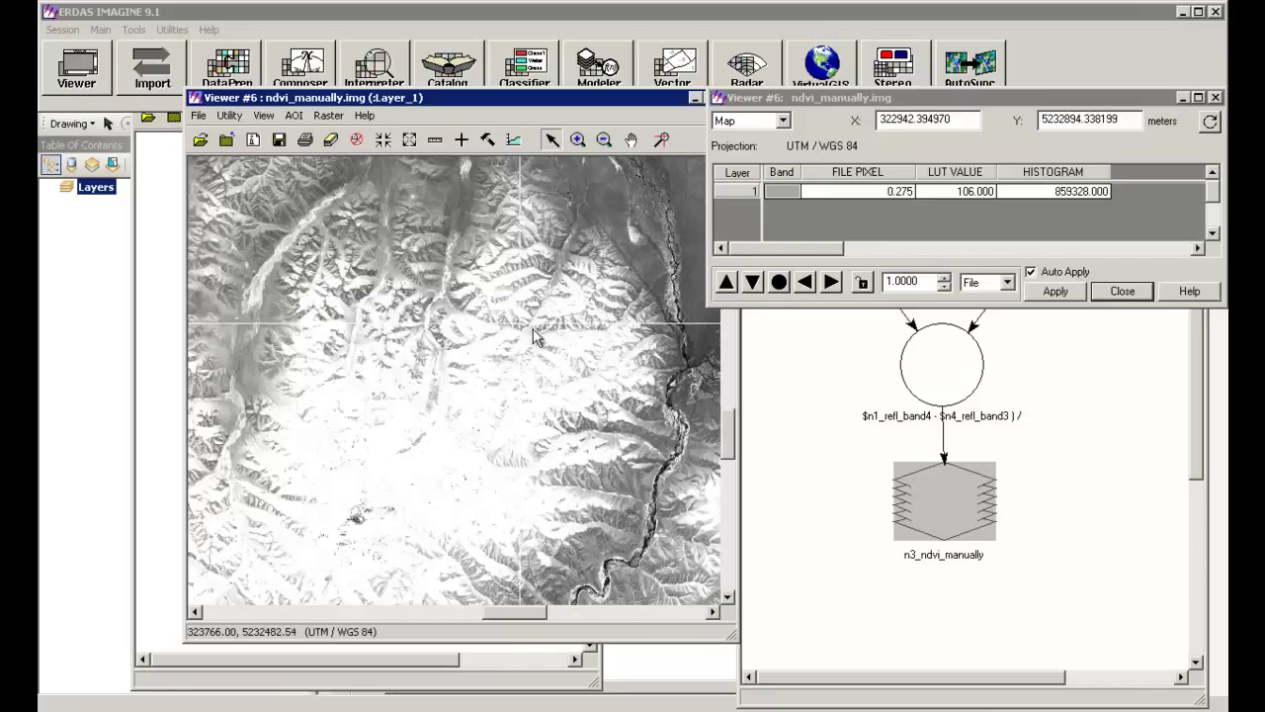
left_click_drag(517, 326, 502, 439)
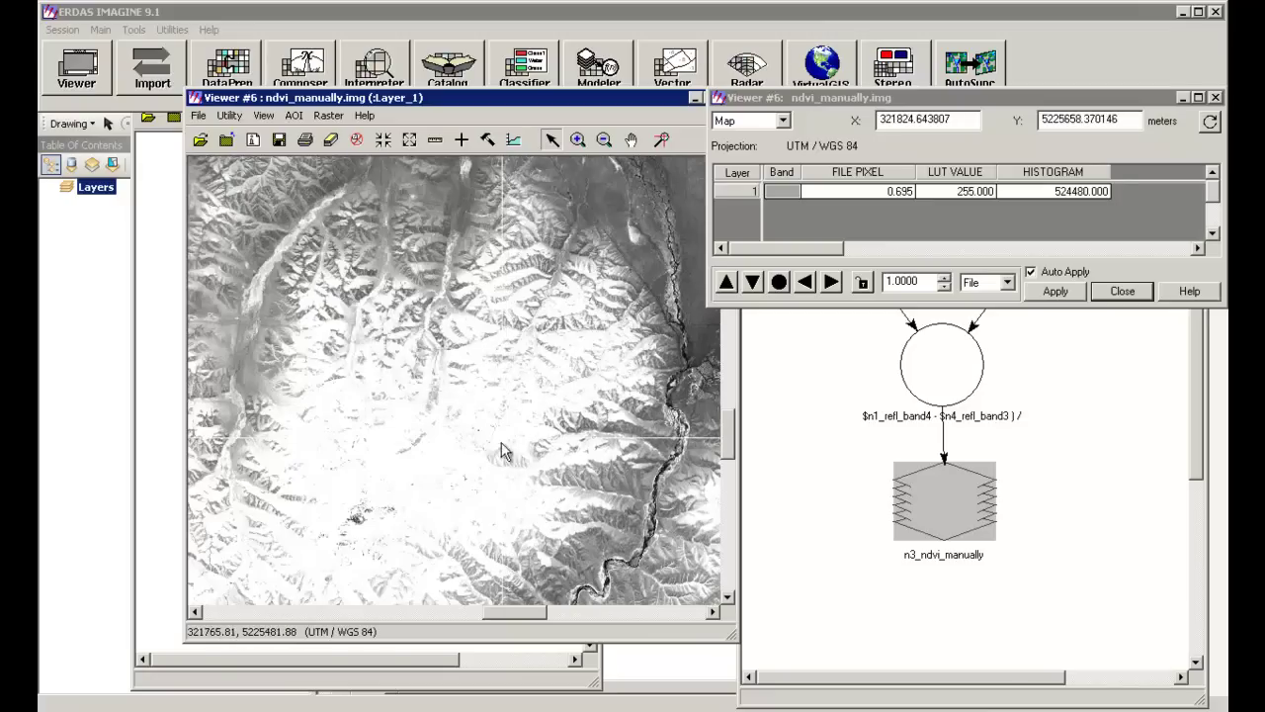
scroll(506, 496, "down", 6)
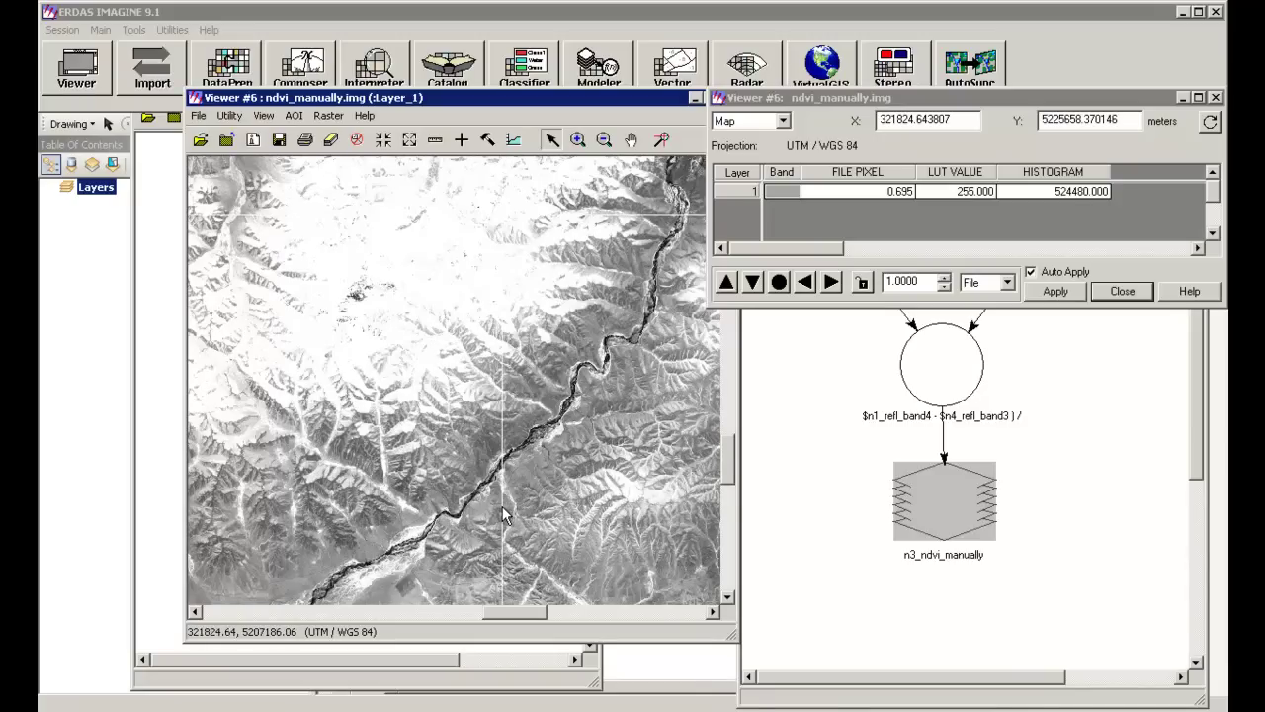
left_click_drag(676, 103, 638, 123)
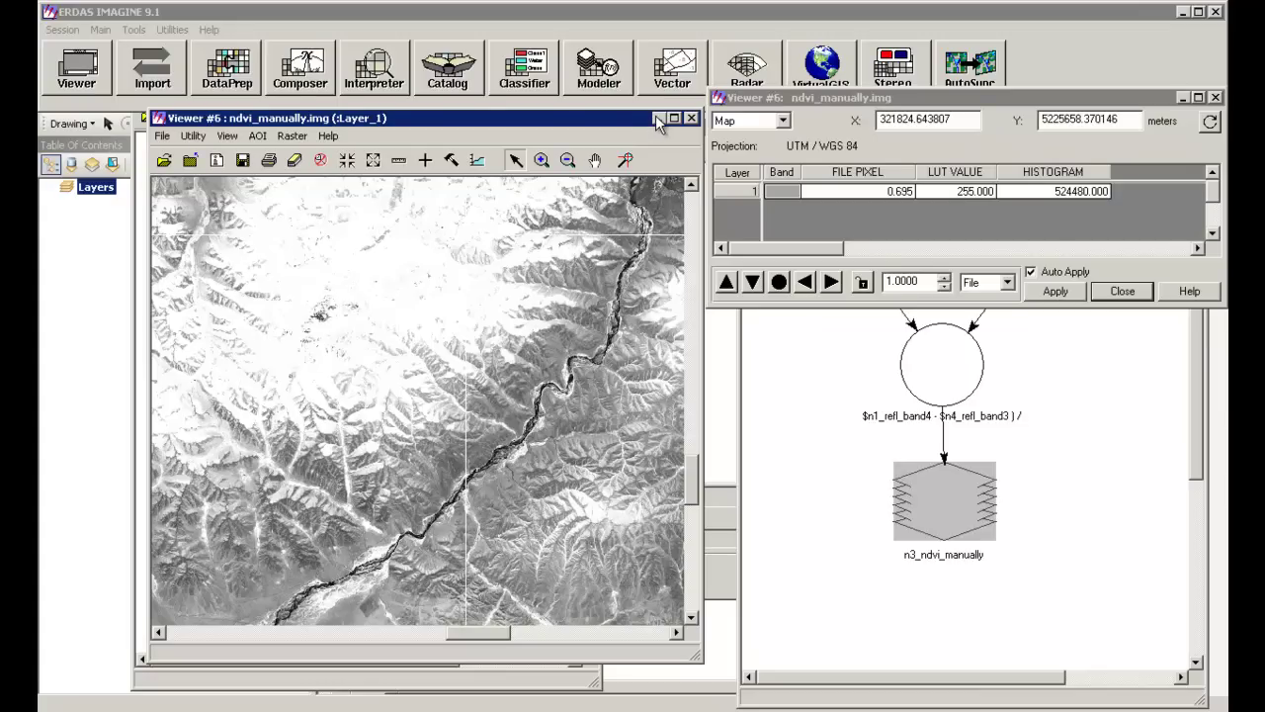
left_click(658, 118)
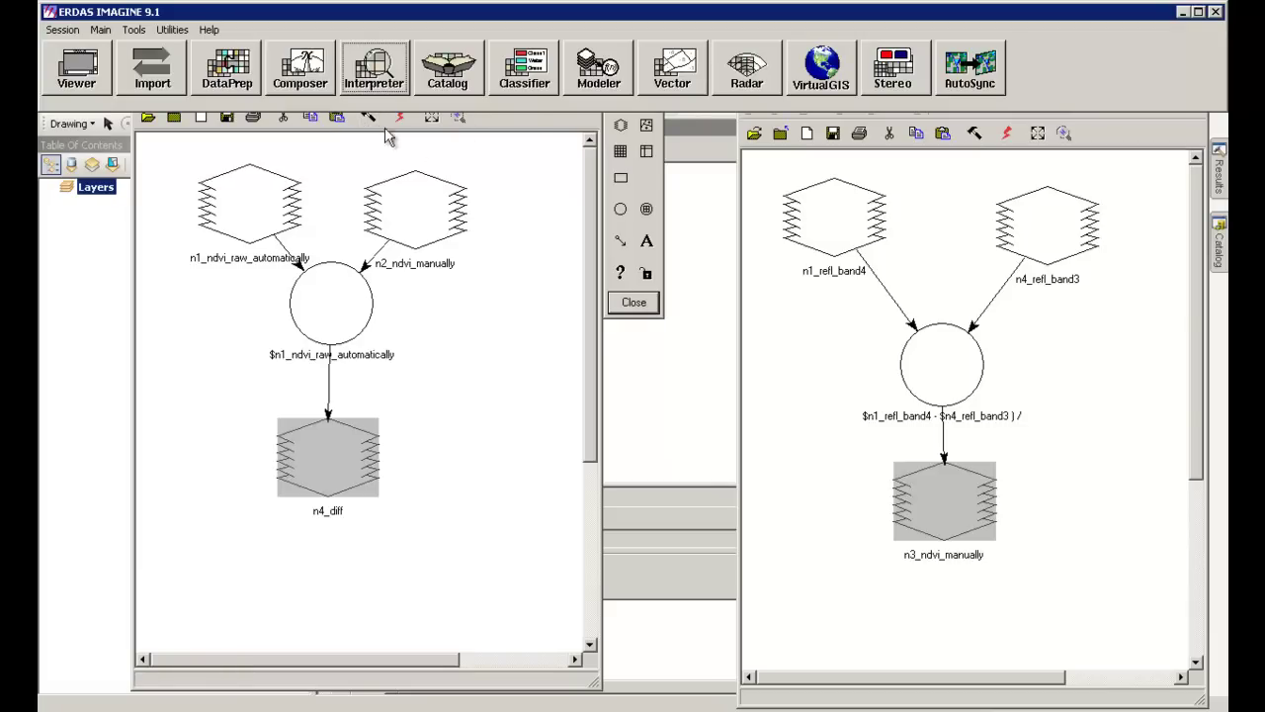
- Open the Indices function from Spectral Enhancement and display its built-in NDVI model, veg_ndvi.gmd
left_click(362, 89)
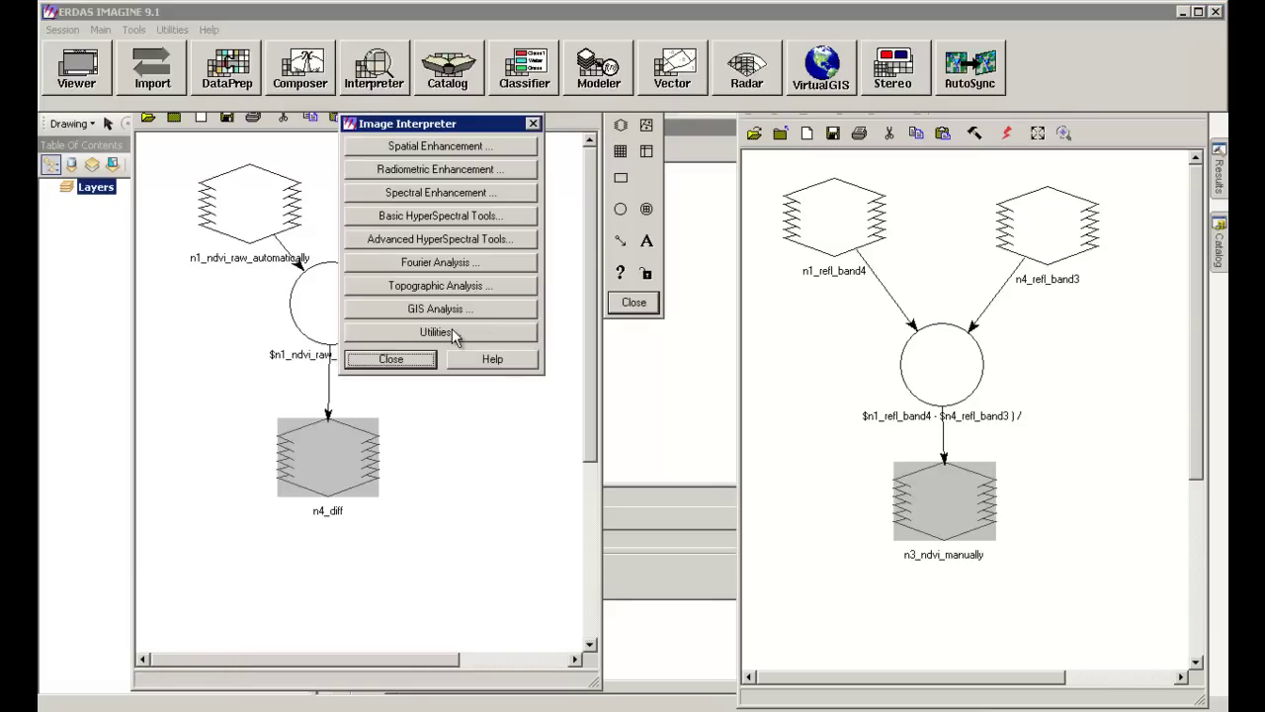
left_click(431, 195)
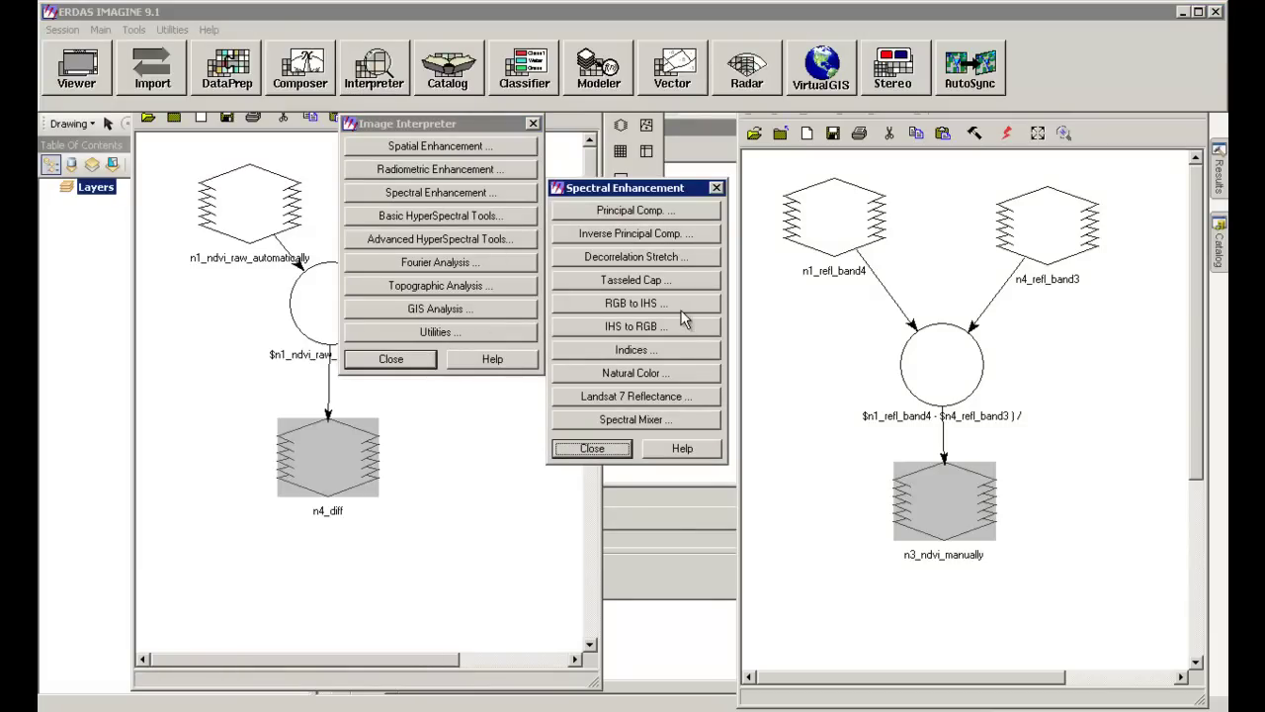
left_click(664, 352)
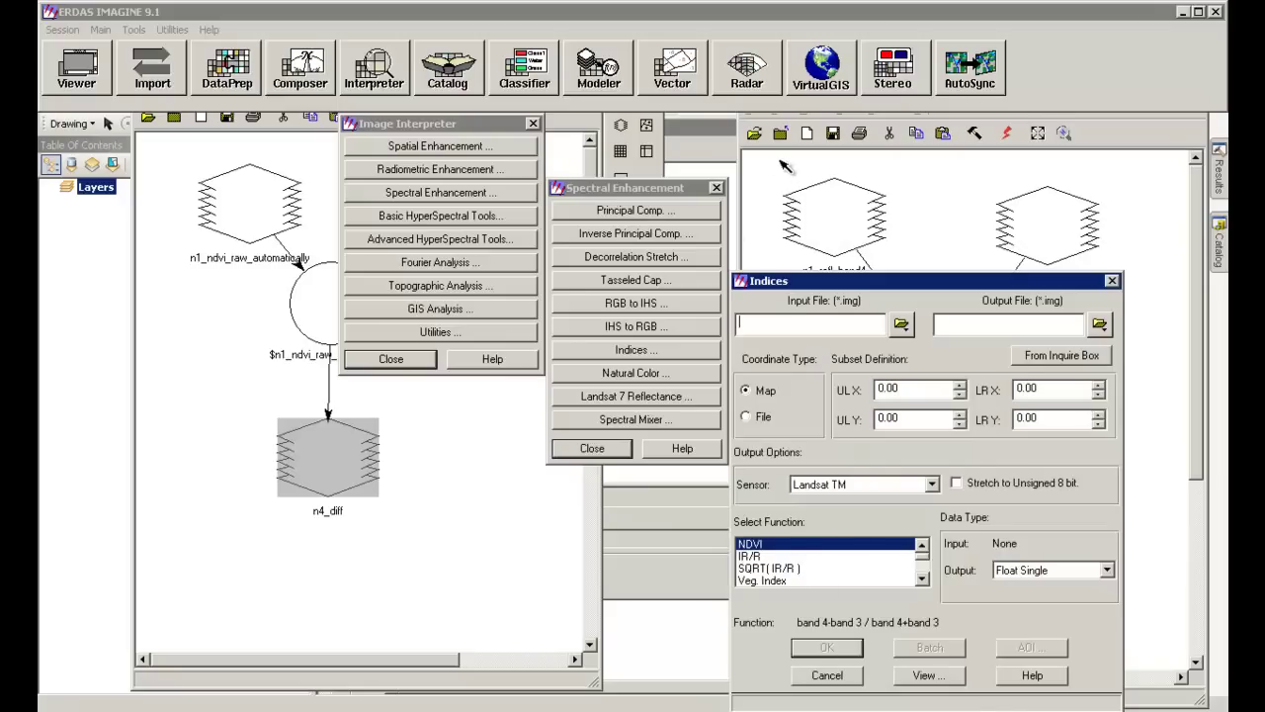
left_click(807, 133)
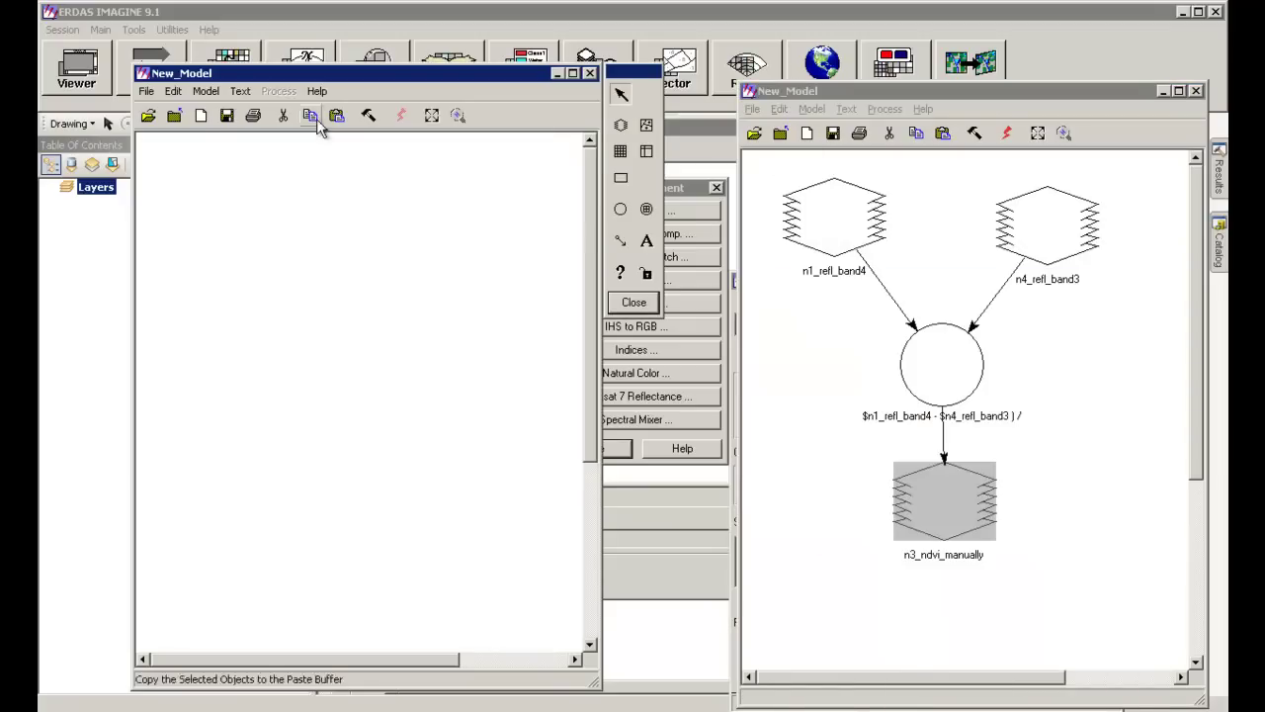
left_click(151, 93)
mouse_move(169, 96)
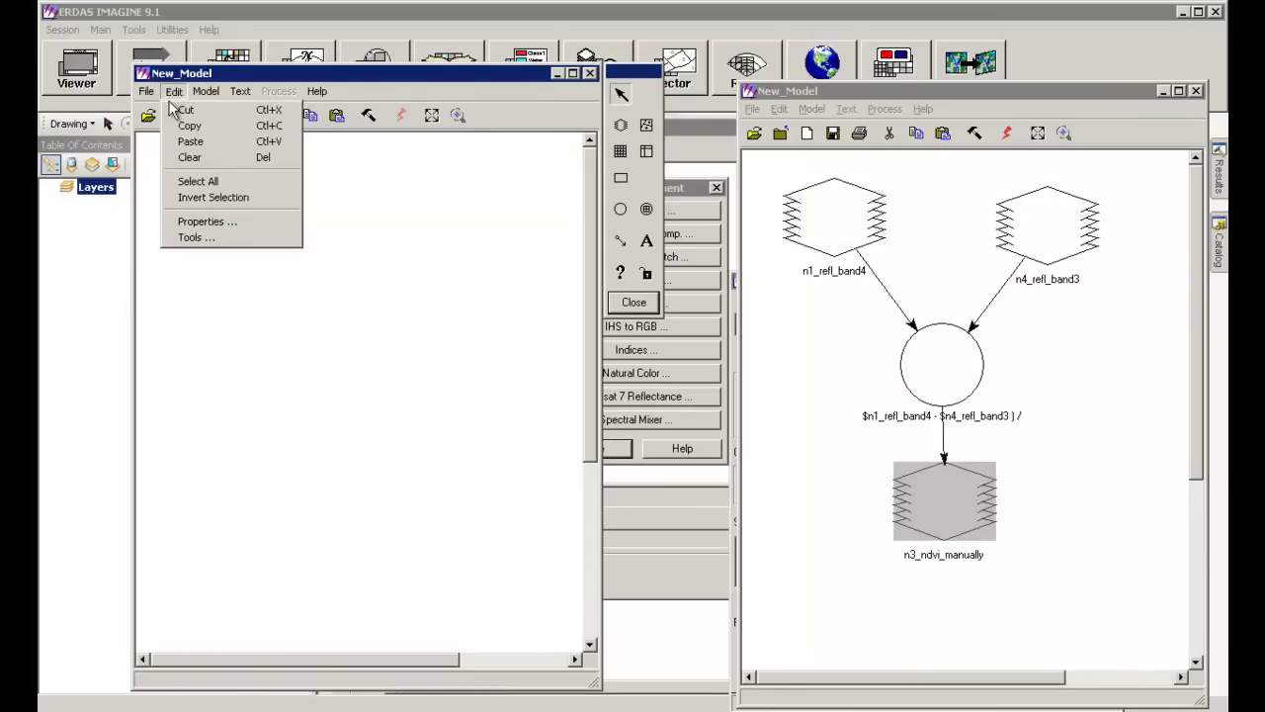
left_click(164, 124)
left_click(344, 382)
left_click(558, 286)
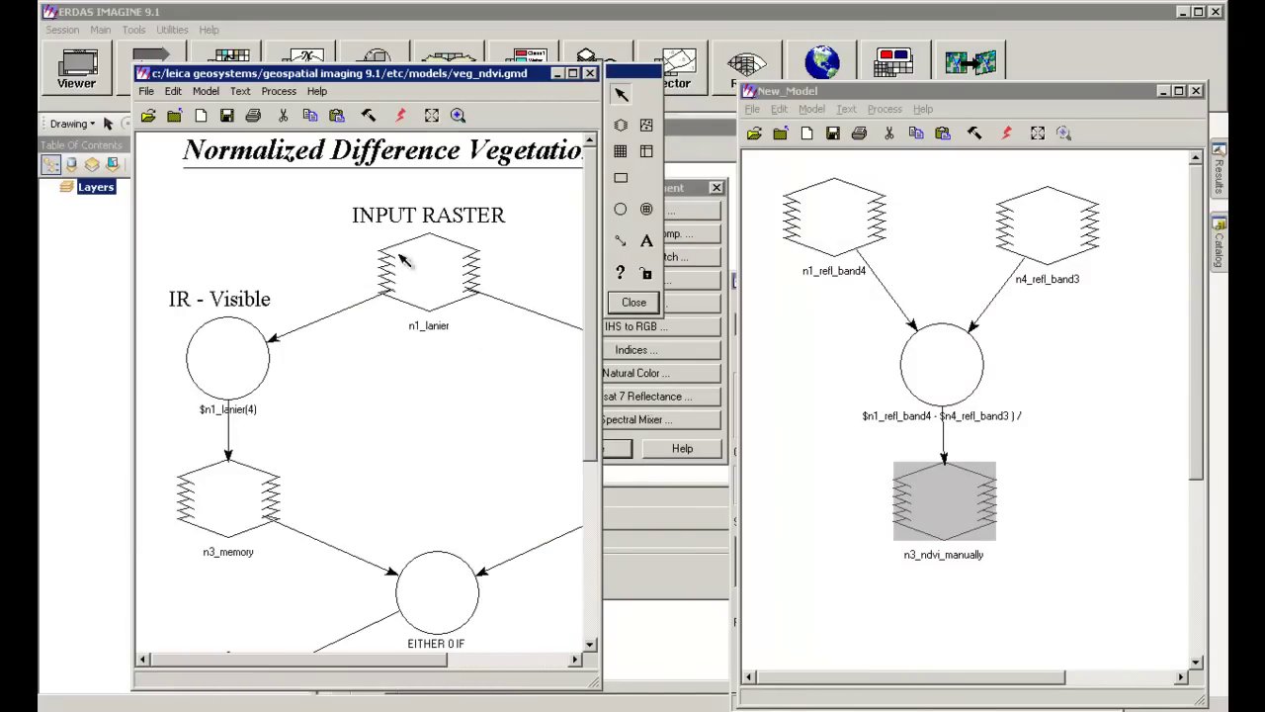
- Bring the veg_ndvi.gmd model window to the front, clear of the other windows, and maximize it
left_click_drag(491, 73, 969, 58)
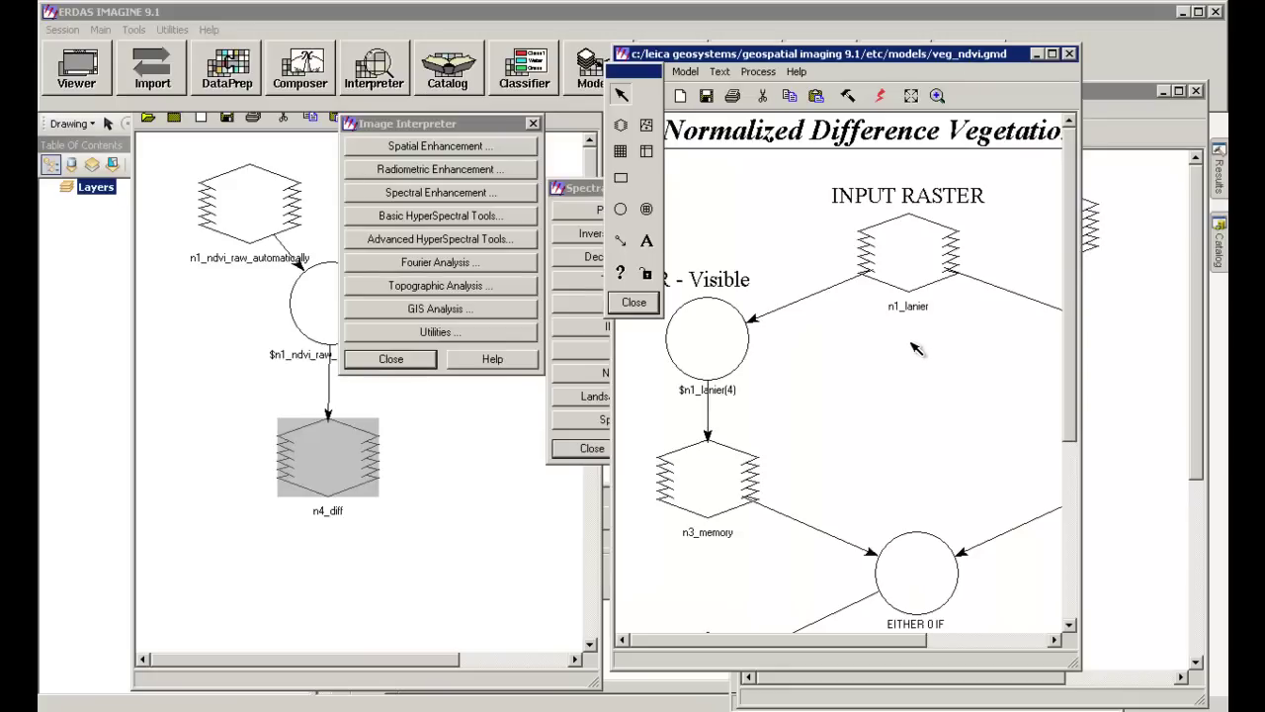
left_click(1086, 545)
left_click(720, 571)
left_click(1069, 53)
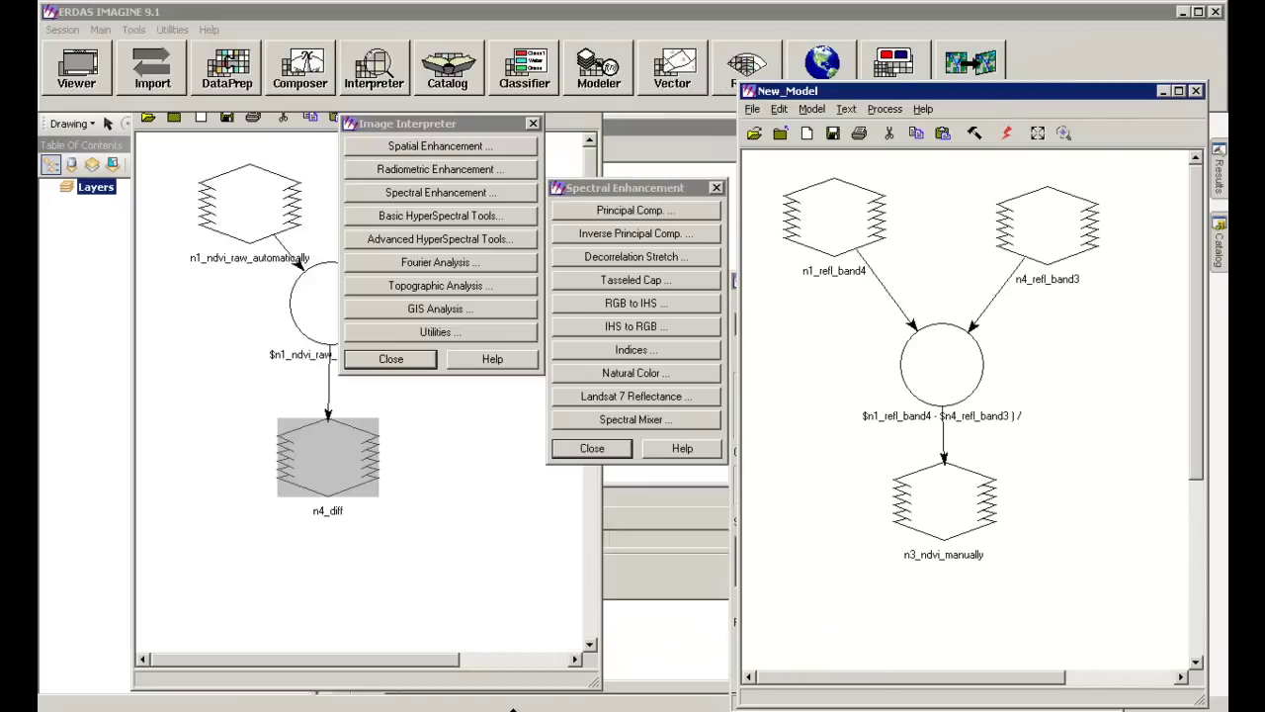
left_click(509, 709)
left_click(526, 704)
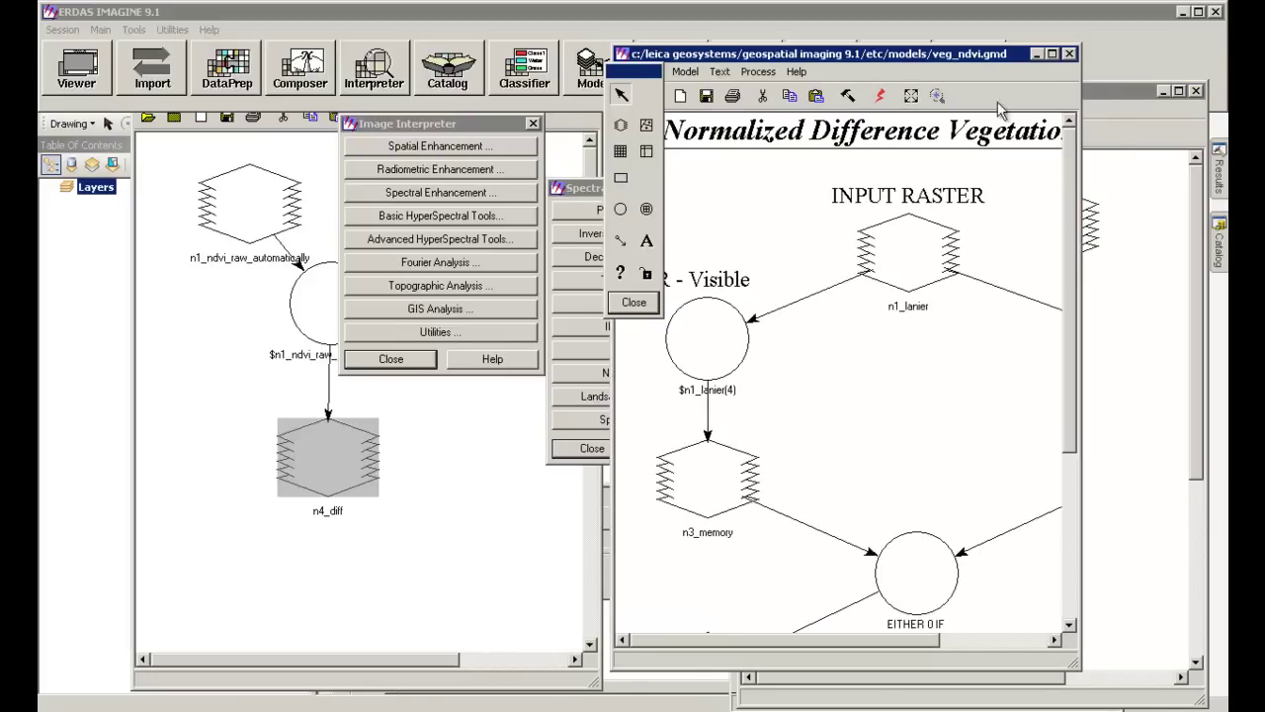
left_click(1054, 54)
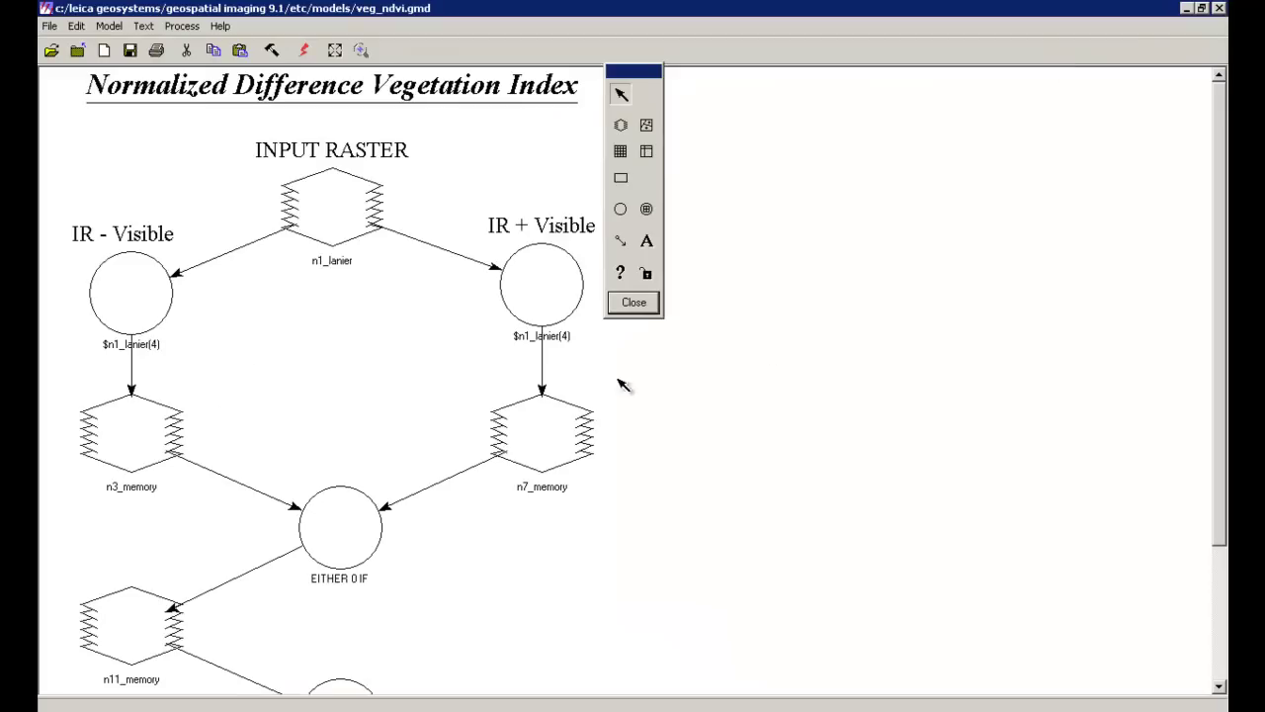
- Examine the definition of the IR - Visible function and close it without changes
left_click(353, 225)
double_click(166, 289)
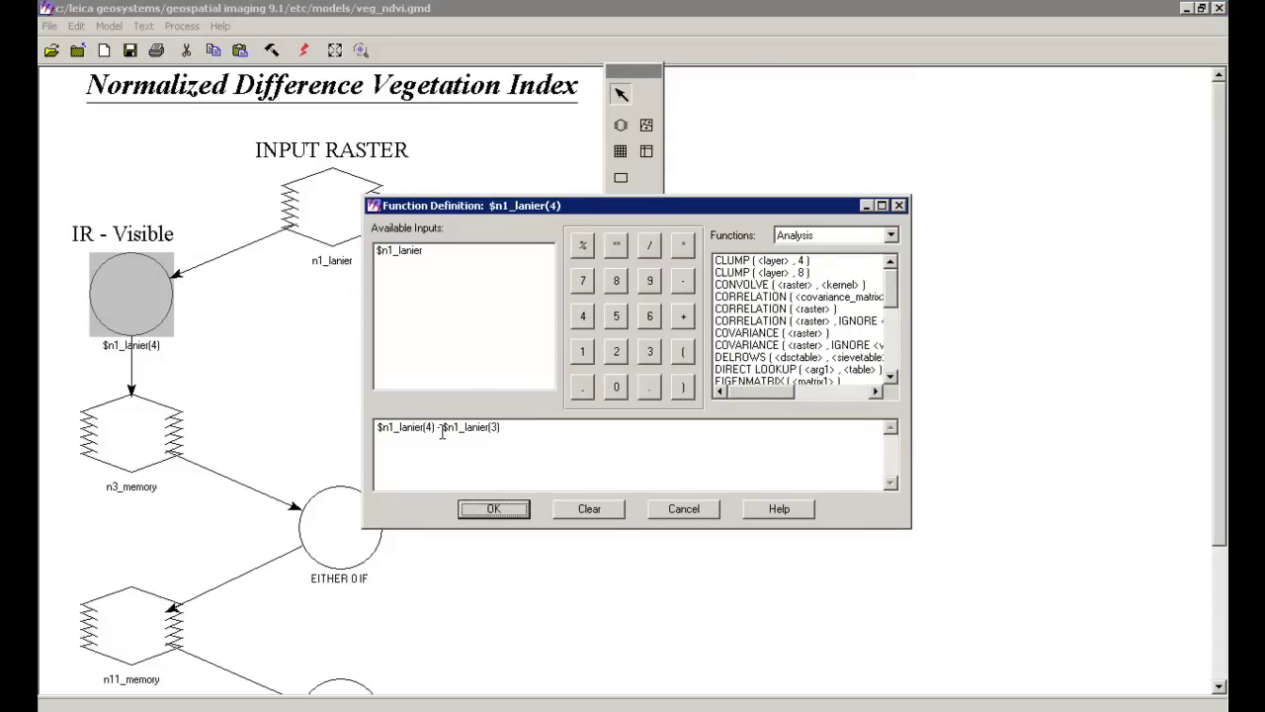
left_click(681, 514)
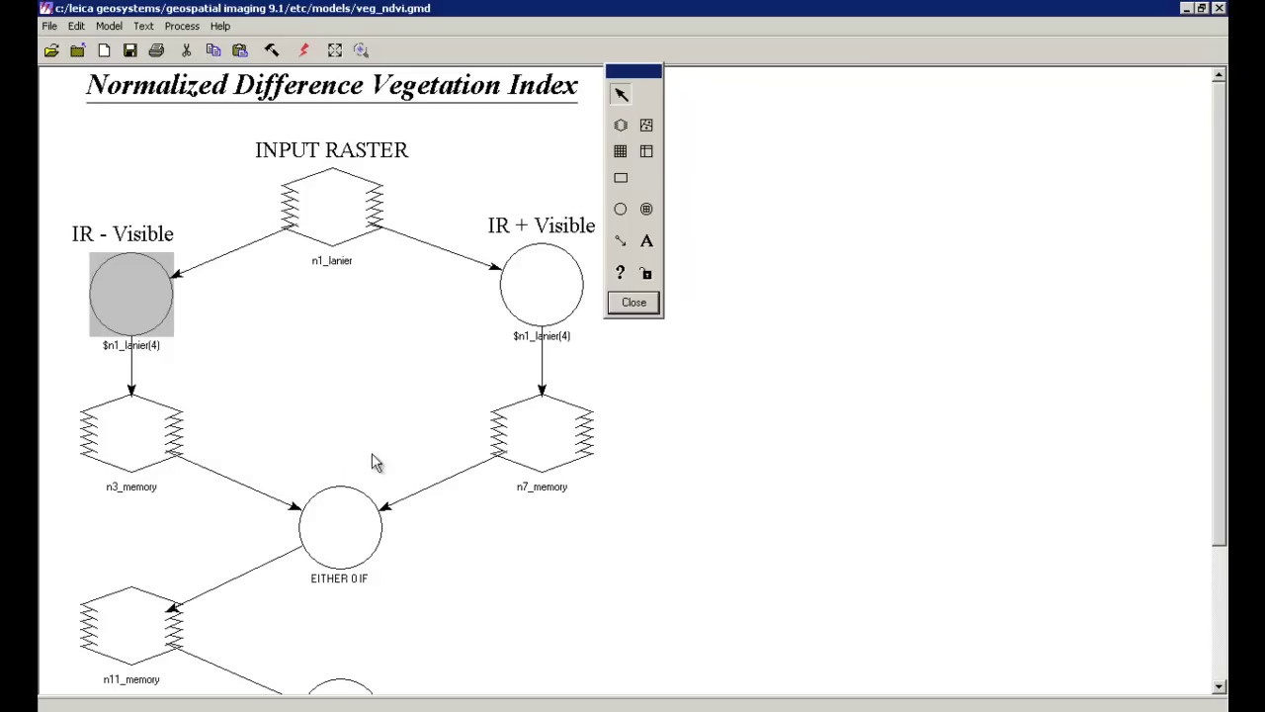
- Examine the n7_memory raster settings and the EITHER 0 IF function definition, leaving both as they are
double_click(537, 438)
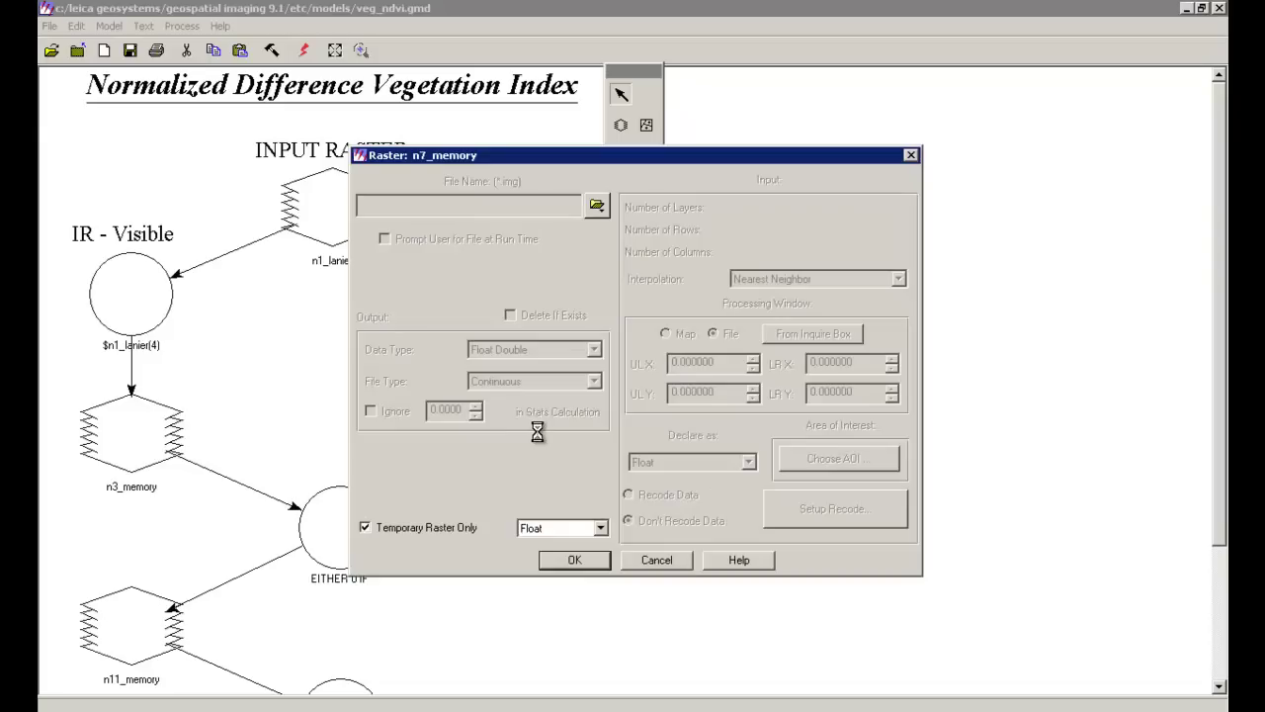
left_click(574, 560)
double_click(358, 522)
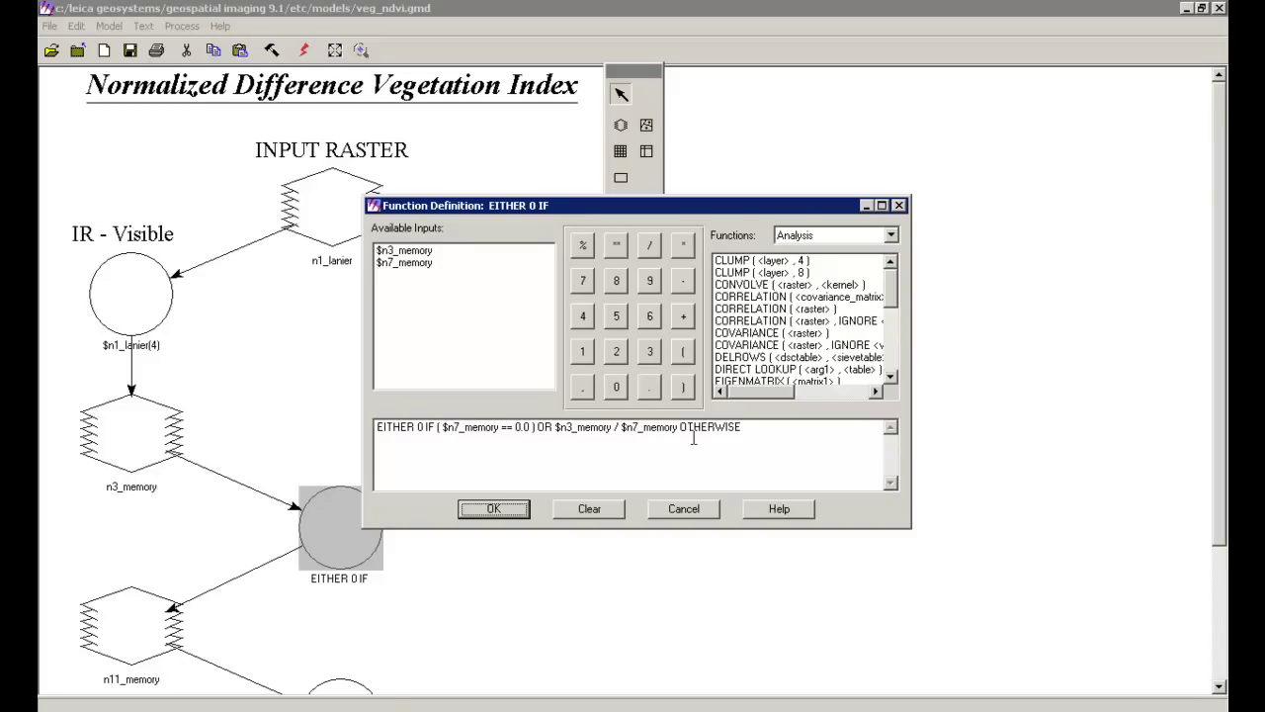
left_click(685, 512)
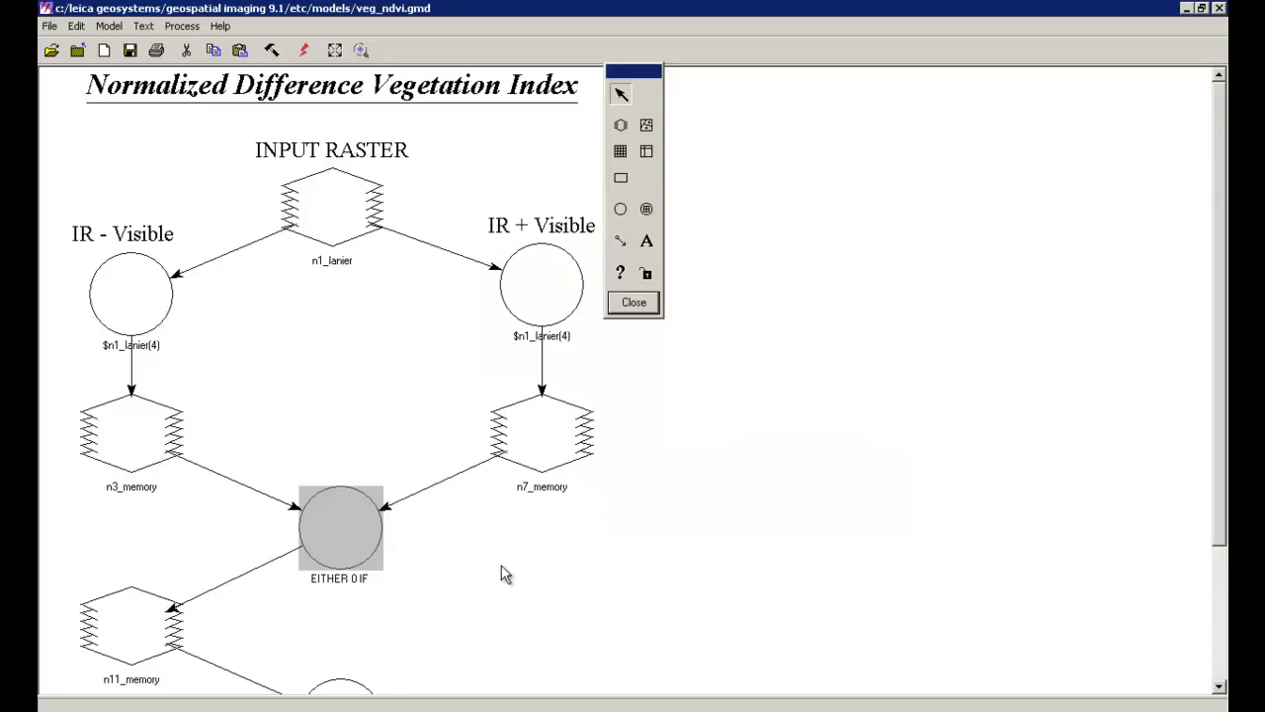
- Delete the $n11_memory - GLOBAL MIN function, the n15_lnNDVI output raster and the OUTPUT RASTER label from the model
left_click(513, 556)
scroll(512, 568, "down", 4)
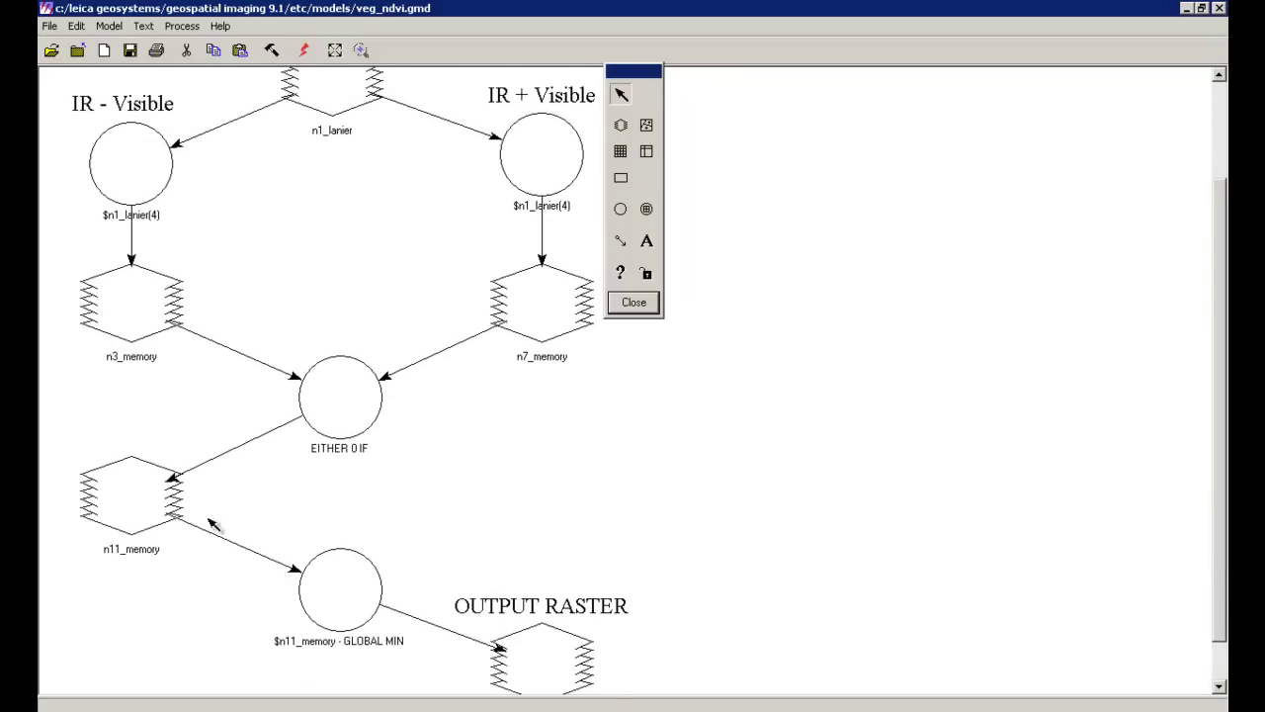
scroll(300, 509, "down", 2)
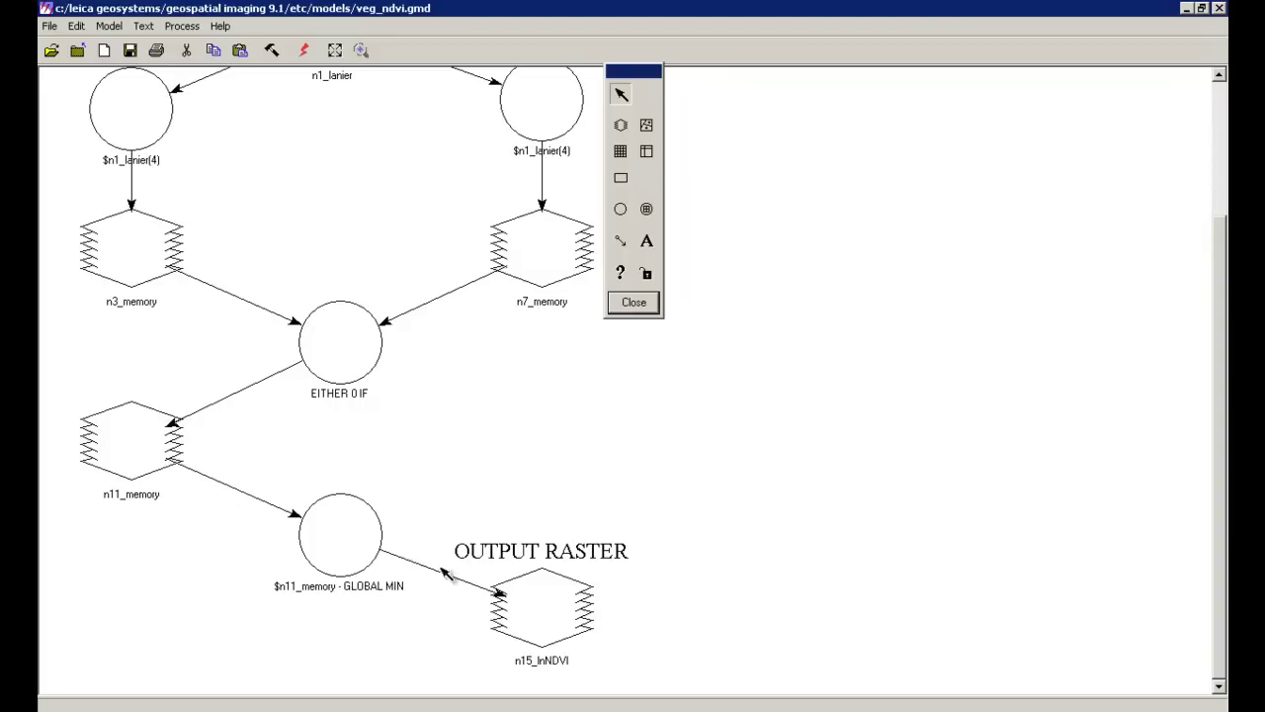
left_click(332, 546)
key("Delete")
left_click(545, 623)
key("Delete")
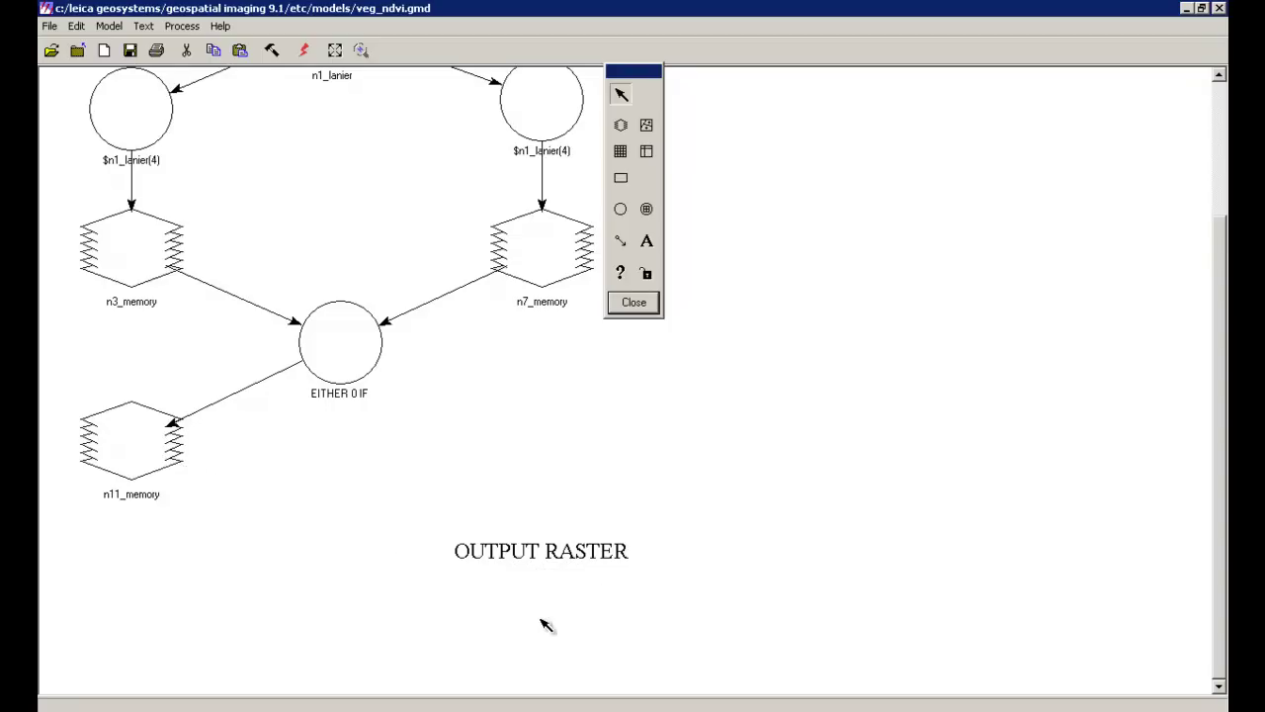
left_click(530, 552)
key("Delete")
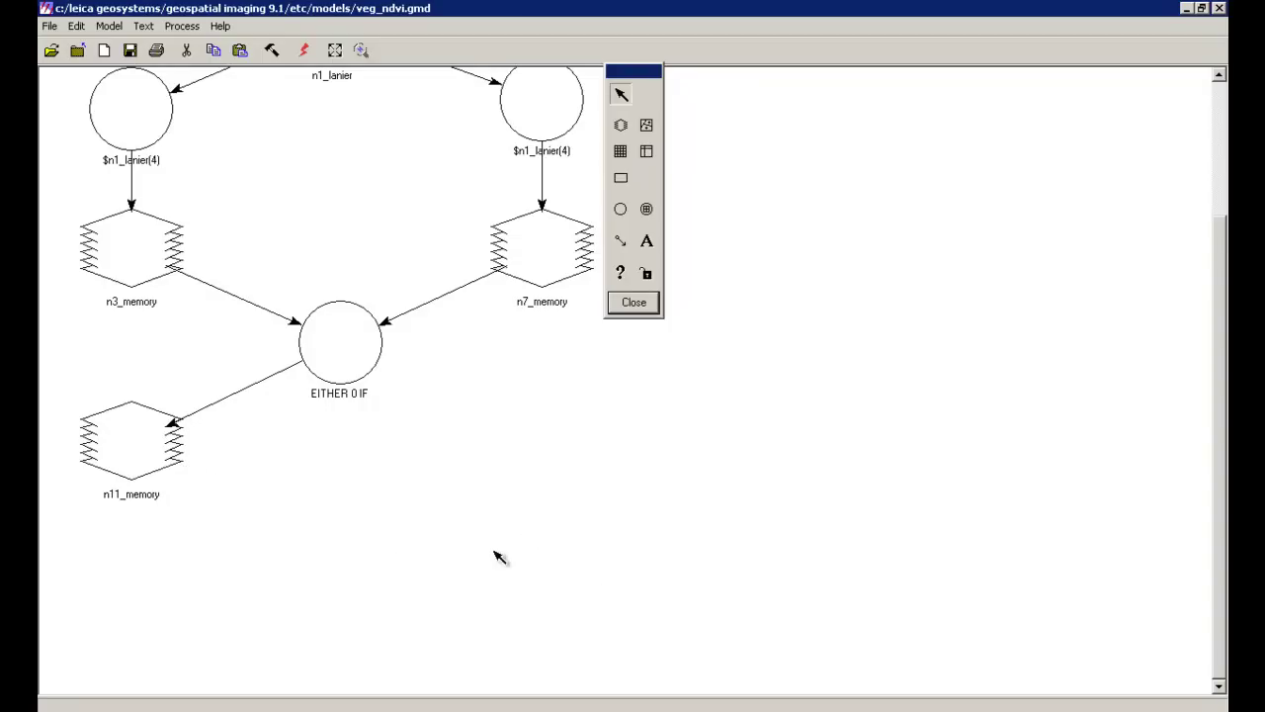
- Move the n11_memory raster directly below the EITHER 0 IF function and minimize the veg_ndvi.gmd model window
left_click_drag(181, 445, 347, 566)
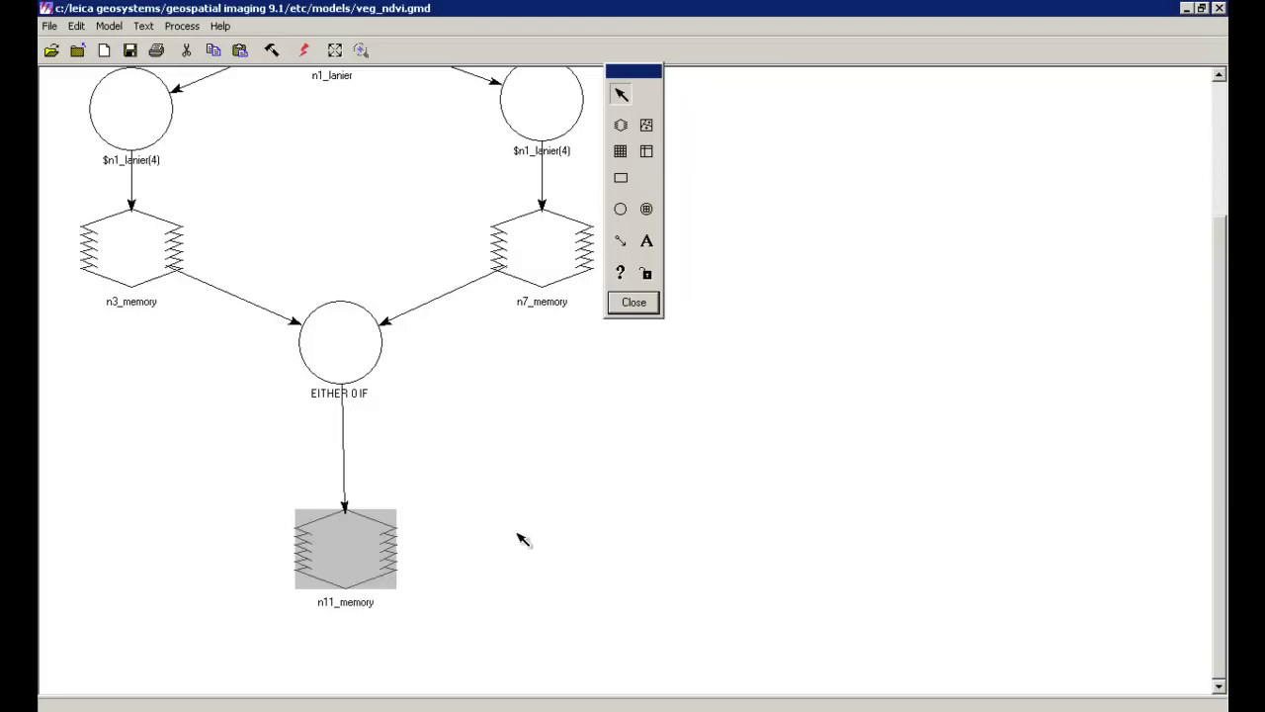
left_click(1190, 10)
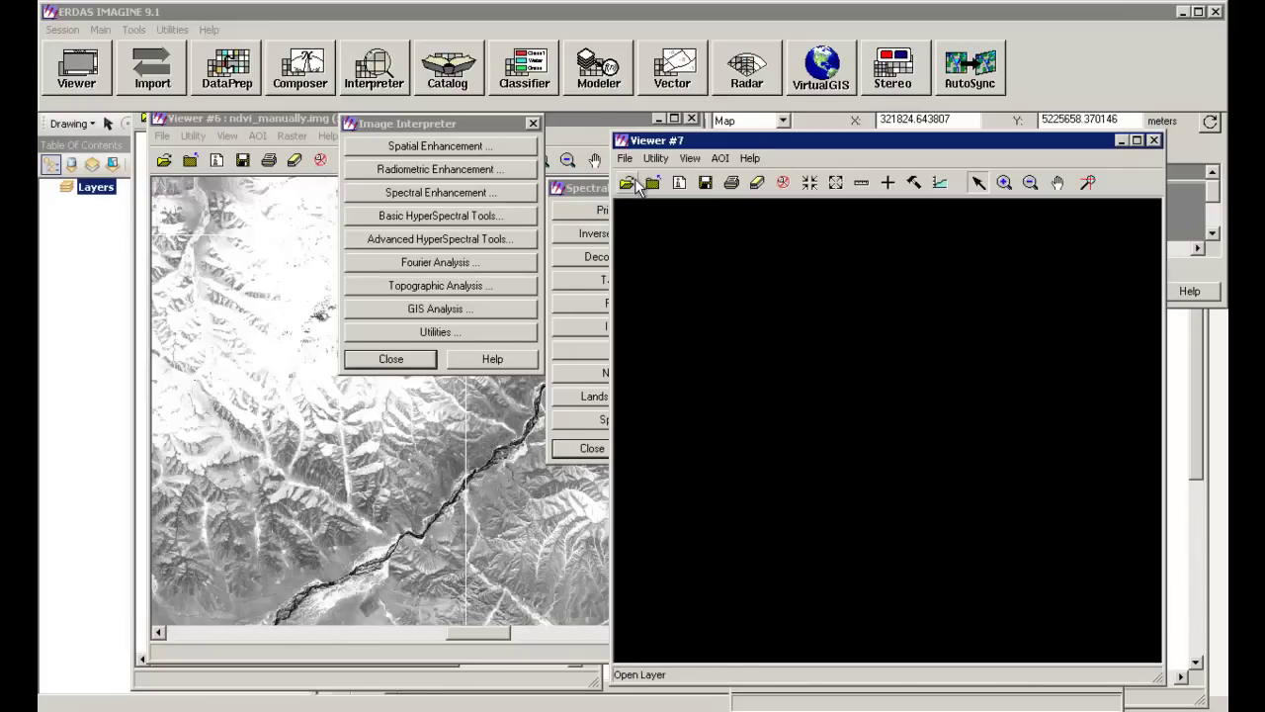
- Load ndvi_raw_automatically.img from the ndvi_calc folder into Viewer #7 and fit the whole image in the viewer
left_click(630, 184)
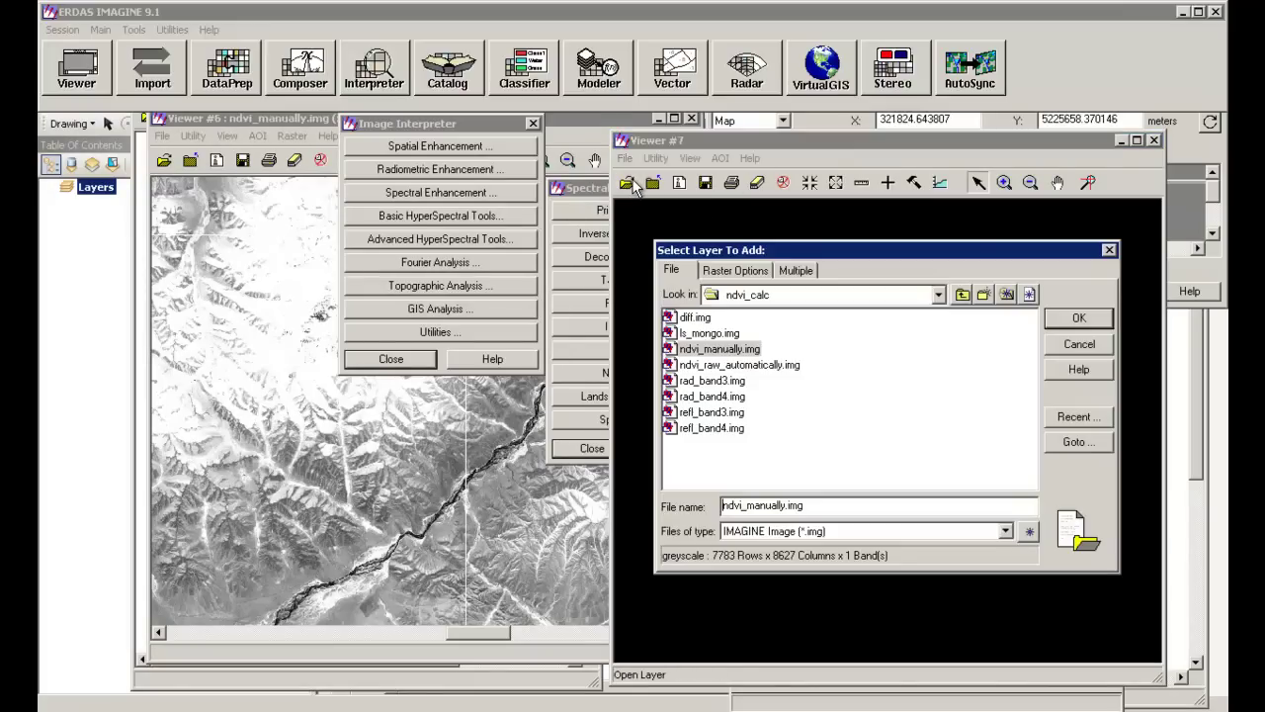
left_click(739, 365)
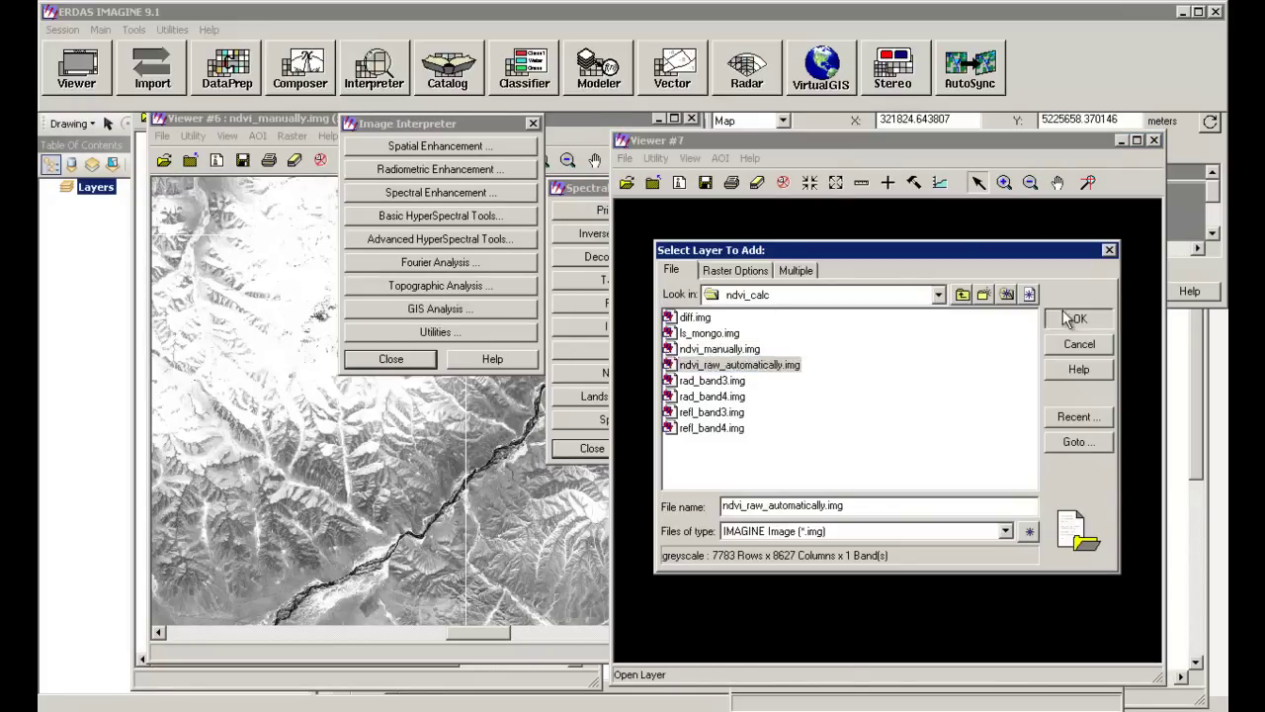
left_click(1068, 316)
right_click(900, 419)
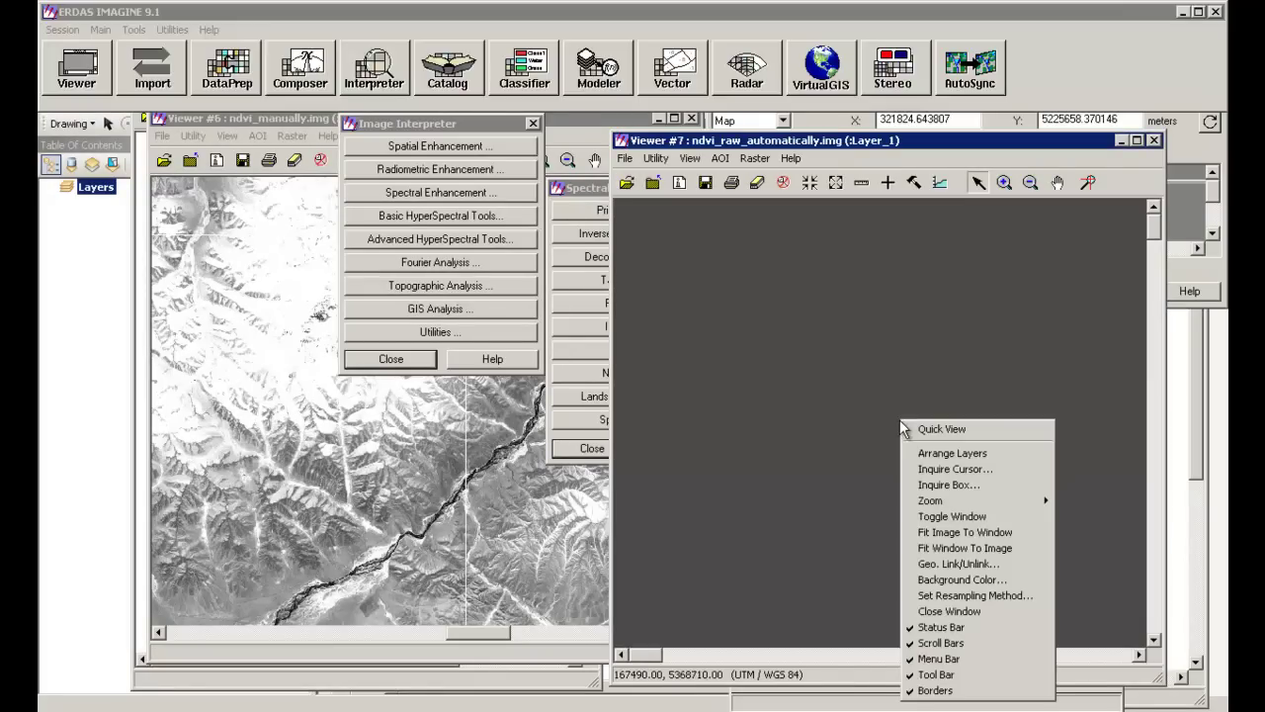
left_click(955, 548)
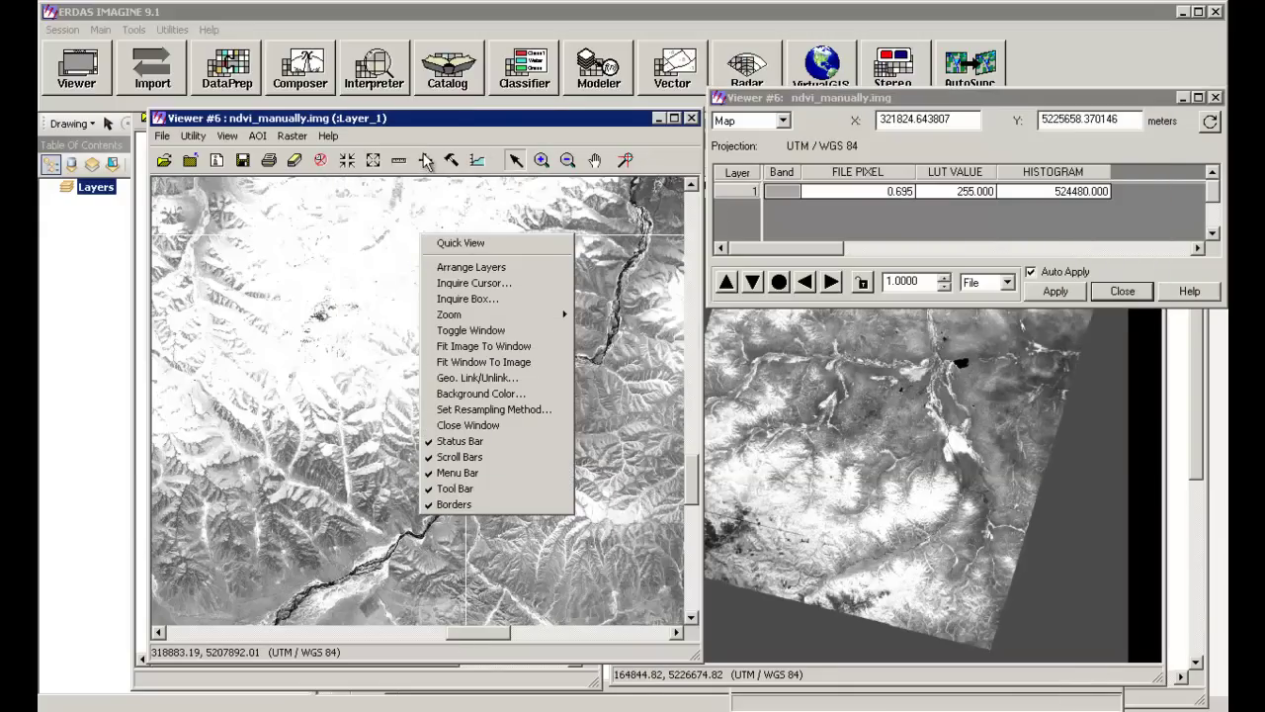
- Reframe ndvi_manually.img in Viewer #6 so that most of the scene is shown for comparison with Viewer #7
left_click(566, 160)
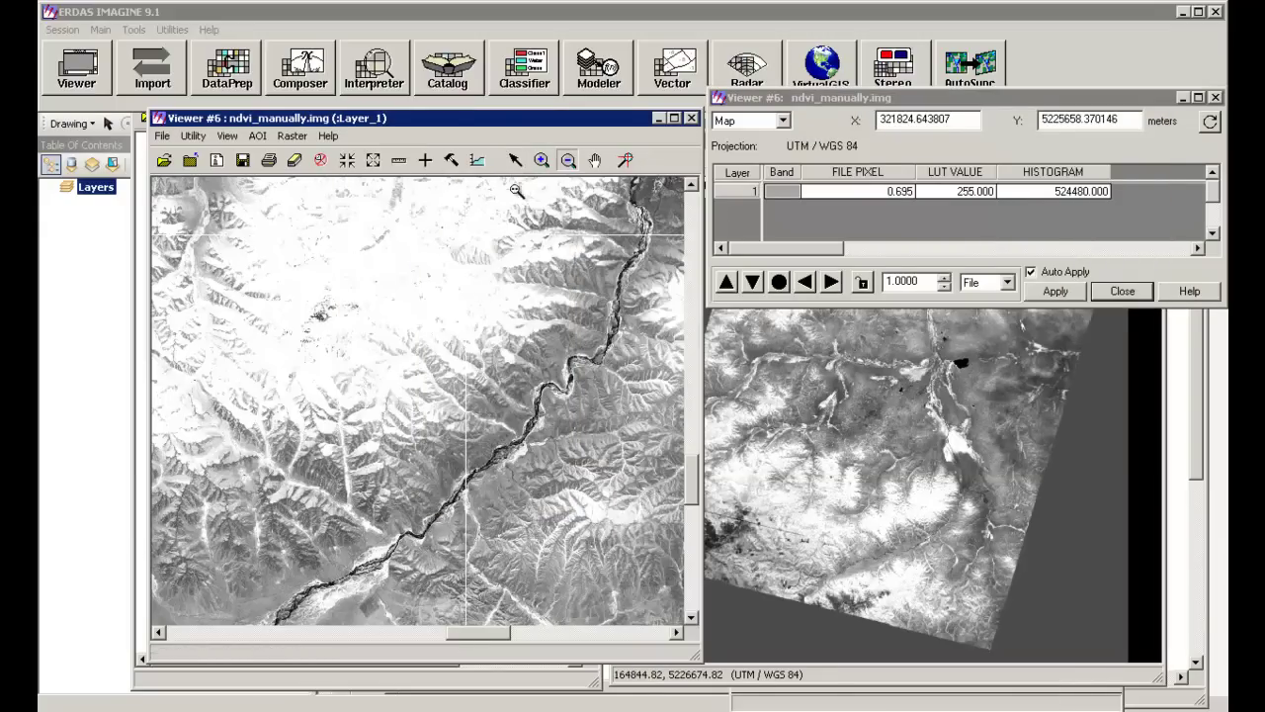
left_click(401, 284)
left_click_drag(285, 403, 382, 457)
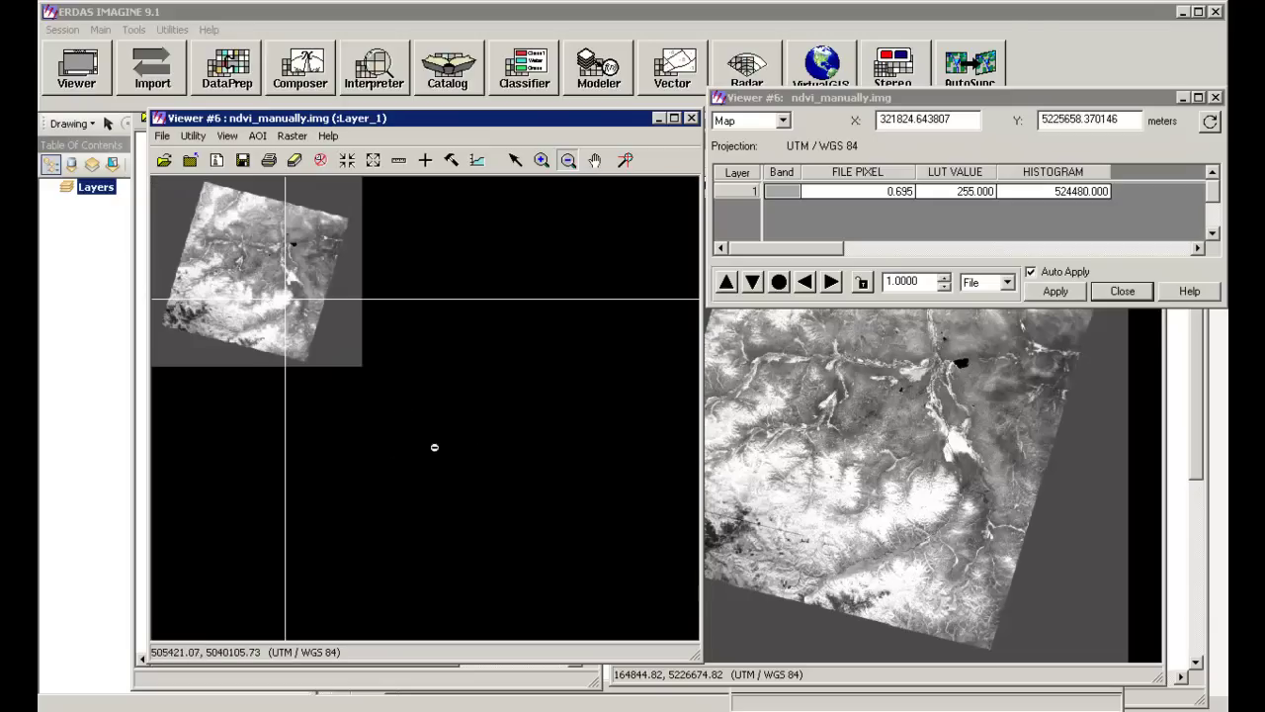
left_click(541, 160)
left_click_drag(219, 213, 319, 323)
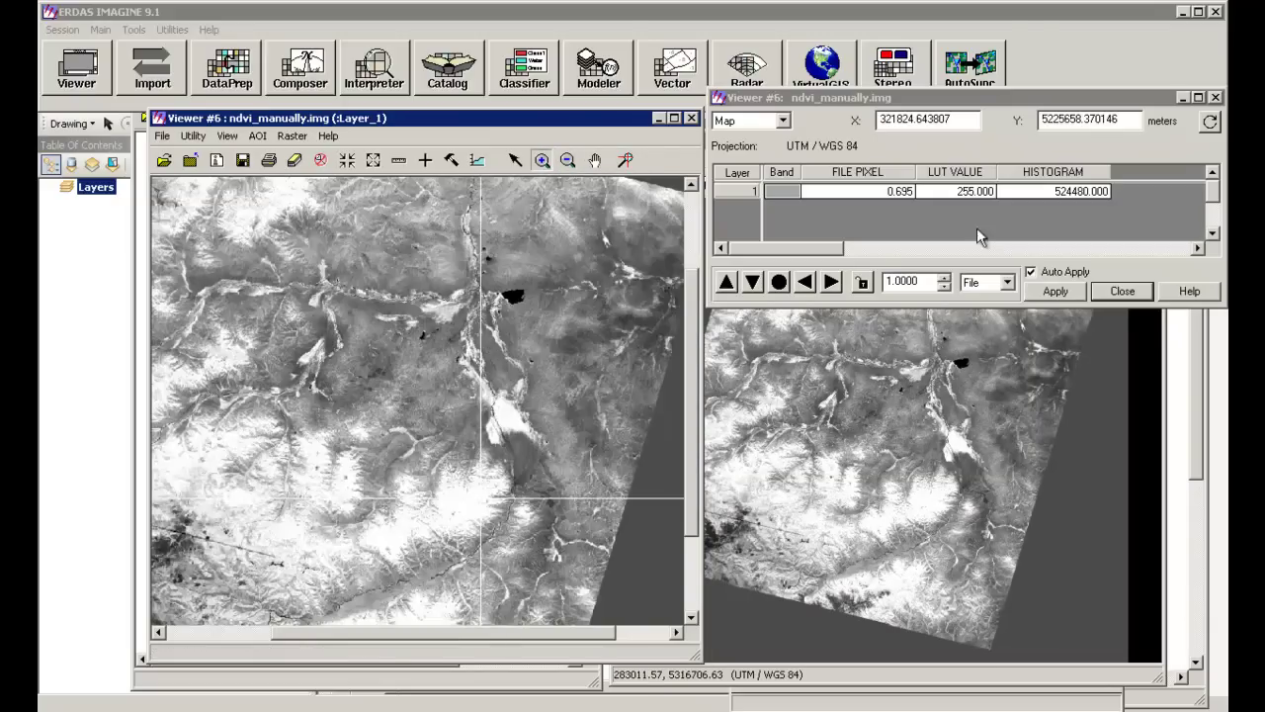
- Close the Viewer #6 pixel read-out and inspect the bright patch in the ndvi_raw_automatically.img scene with the inquire cursor
left_click(821, 111)
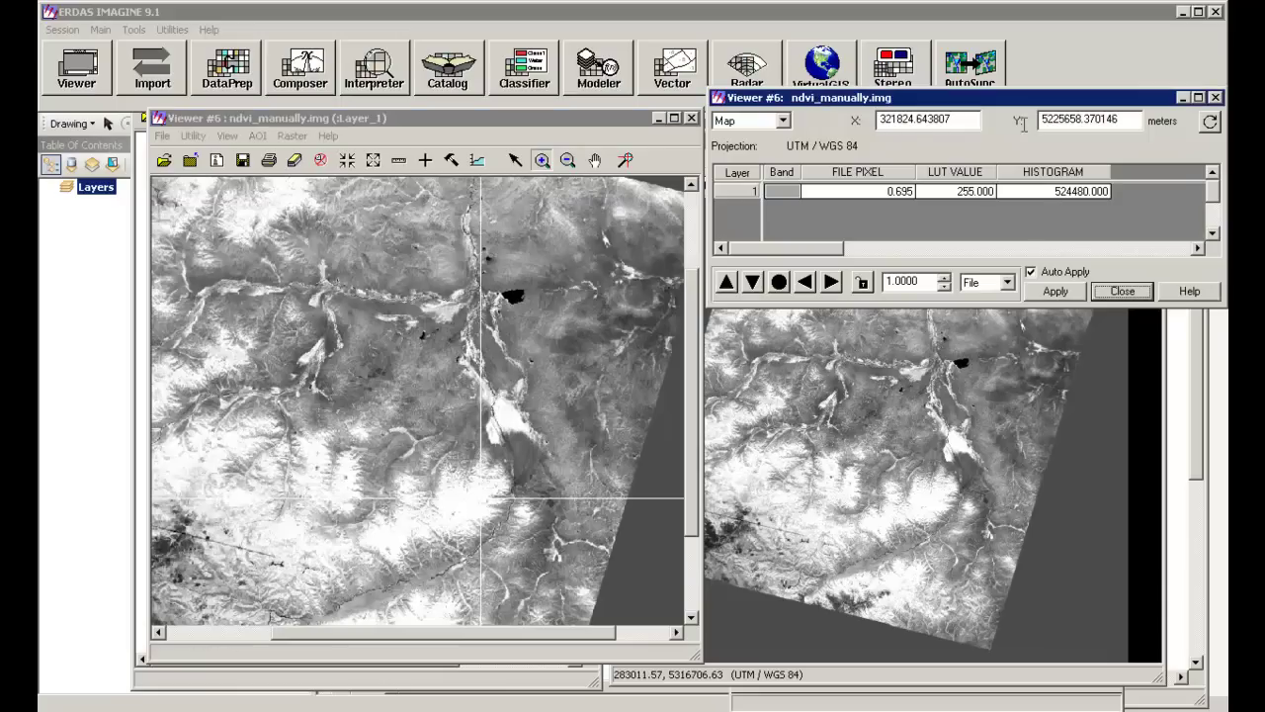
left_click(1216, 97)
left_click(887, 182)
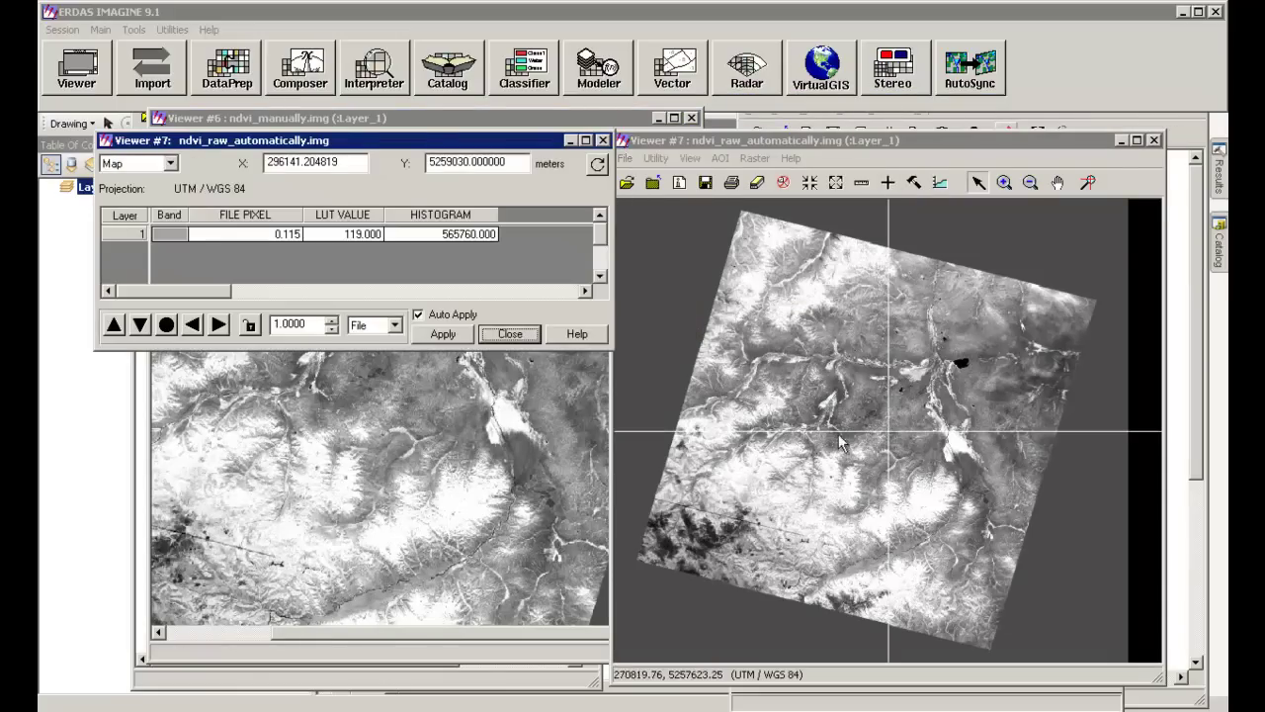
left_click_drag(893, 442, 957, 444)
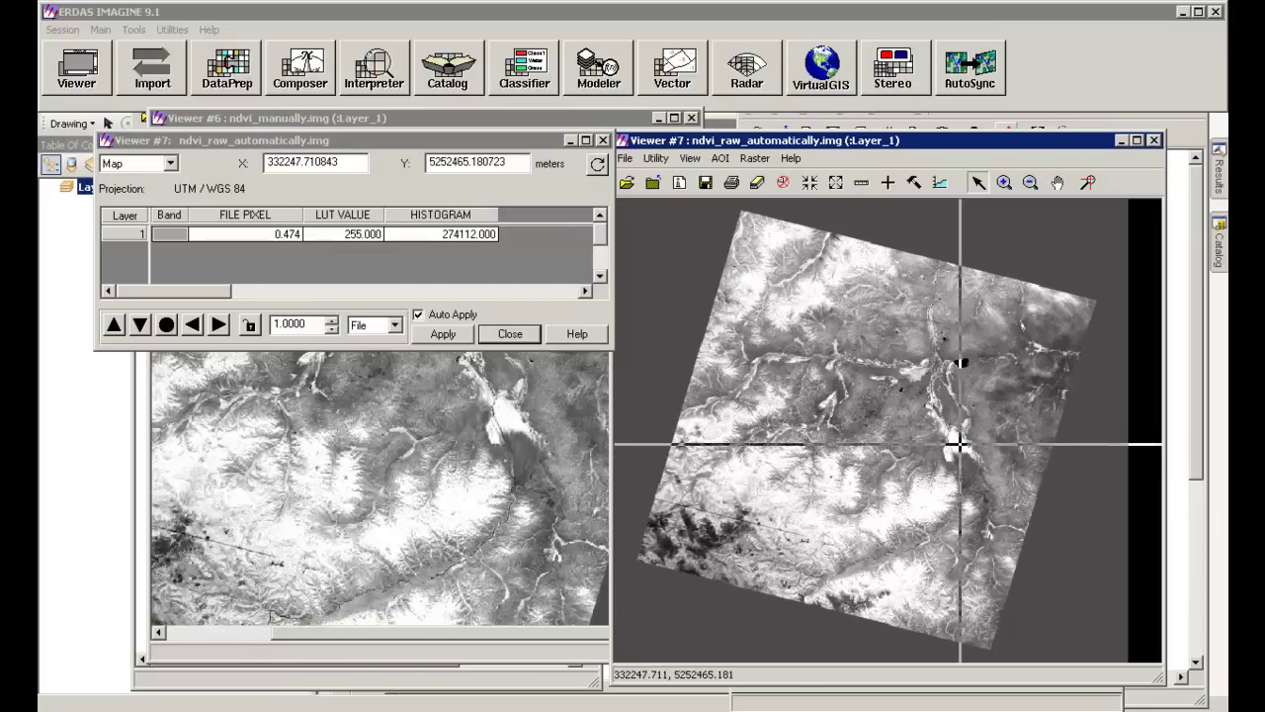
- Examine the farm fields in ndvi_manually.img up close and place Viewer #6 beside Viewer #7
left_click(577, 487)
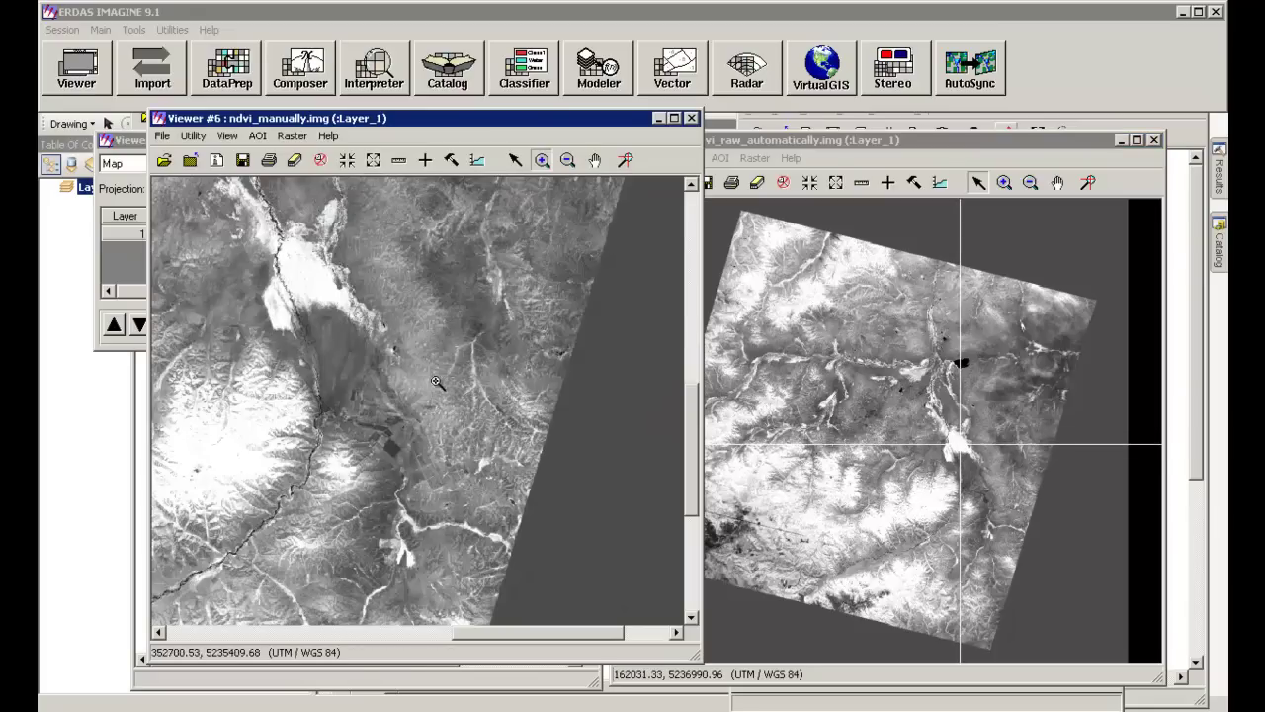
left_click(496, 492)
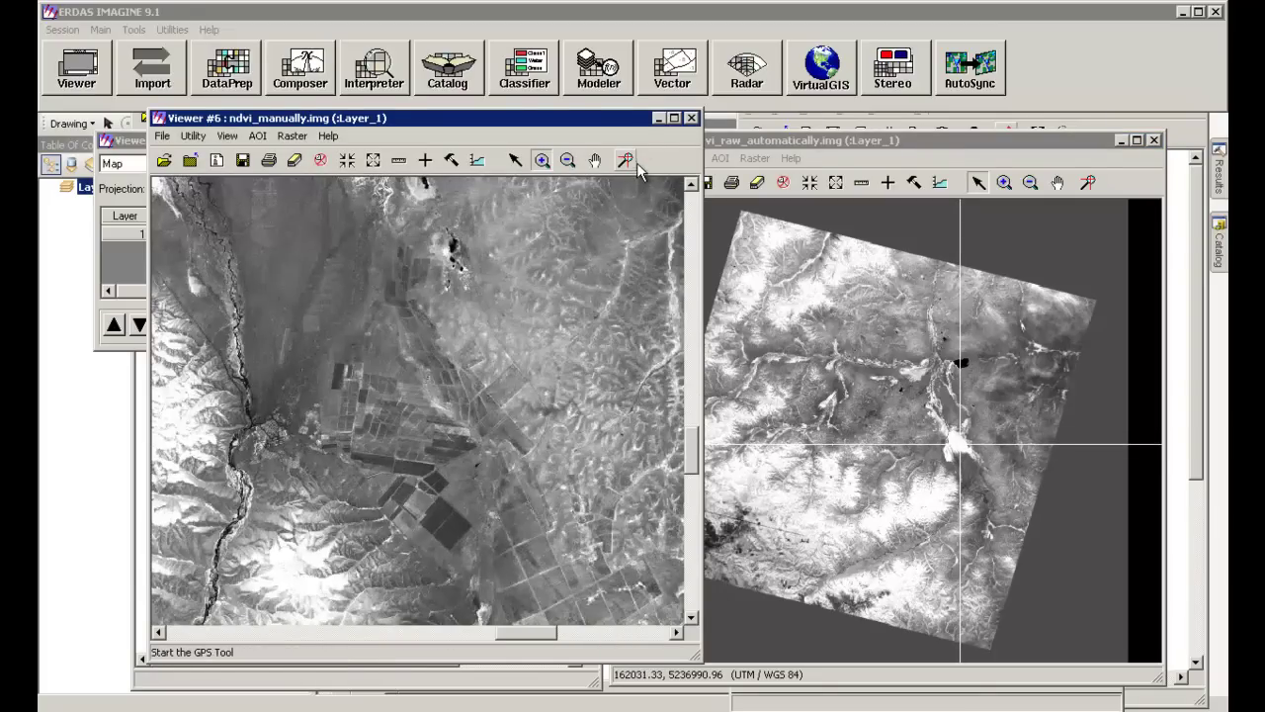
left_click_drag(603, 120, 537, 160)
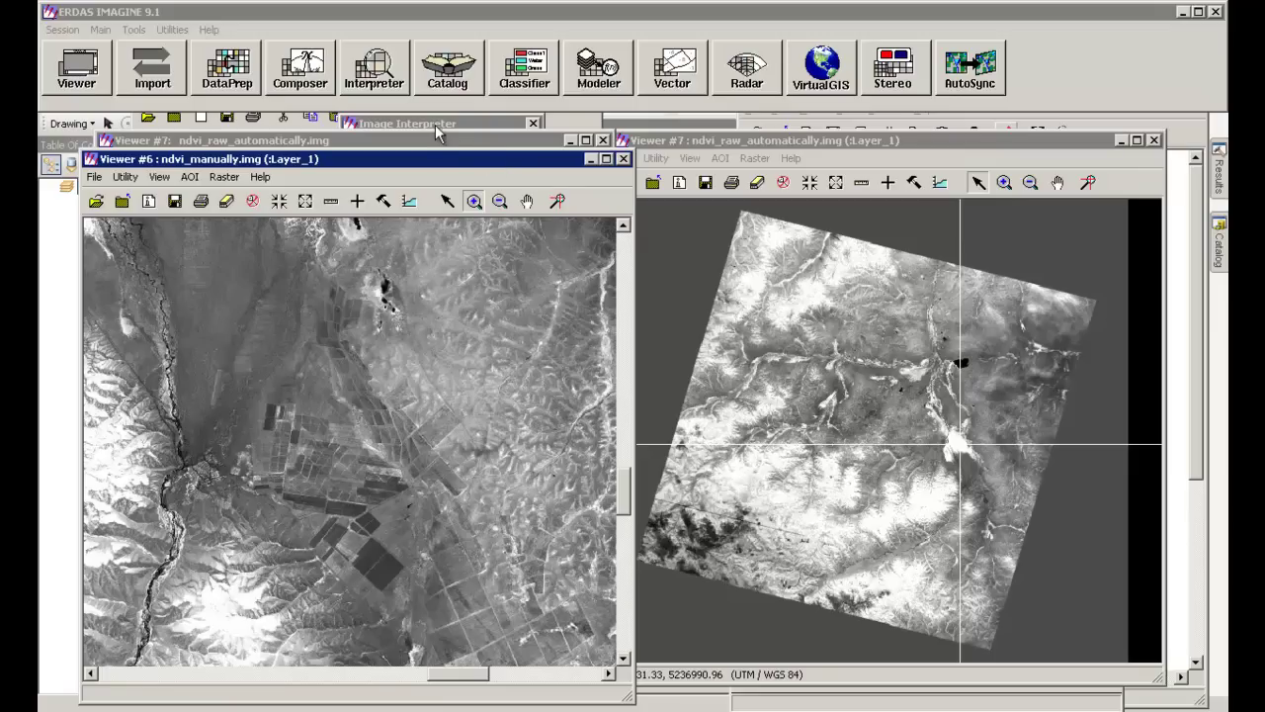
- Bring the New_Model window with the manual NDVI calculation to the front
key("alt+Tab")
key("alt+Tab")
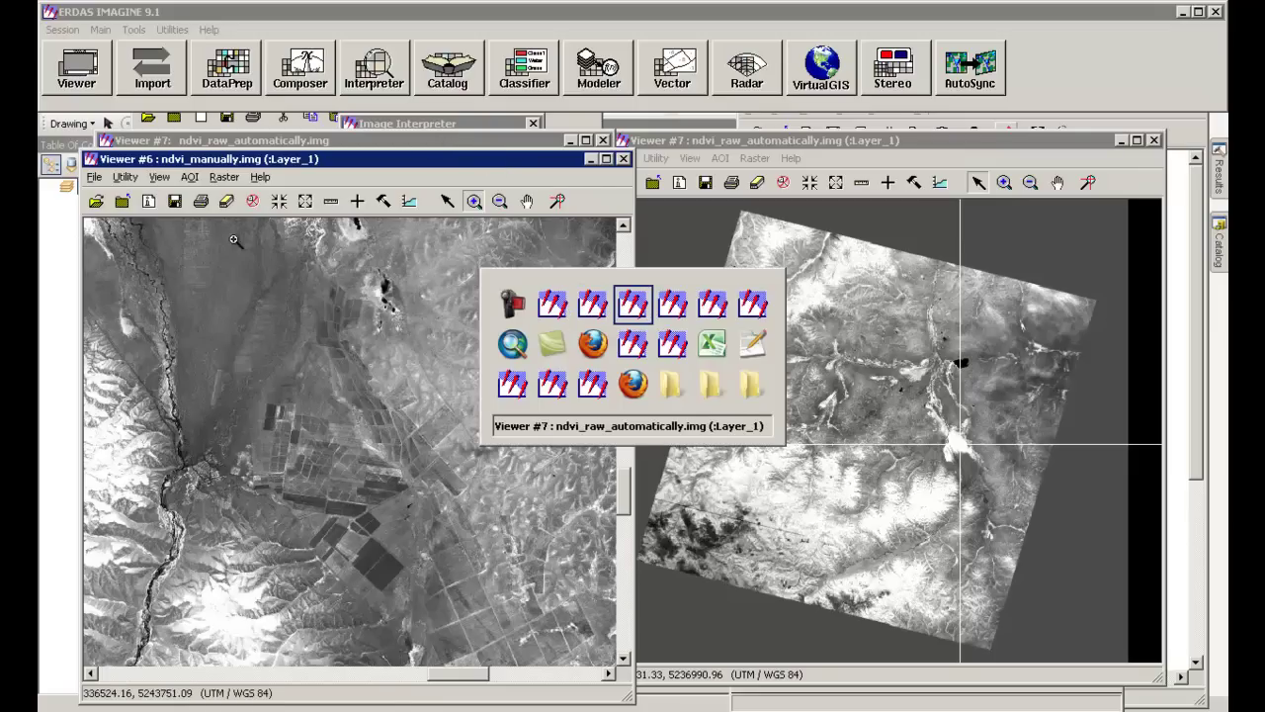
key("alt+Tab")
key("alt+Tab")
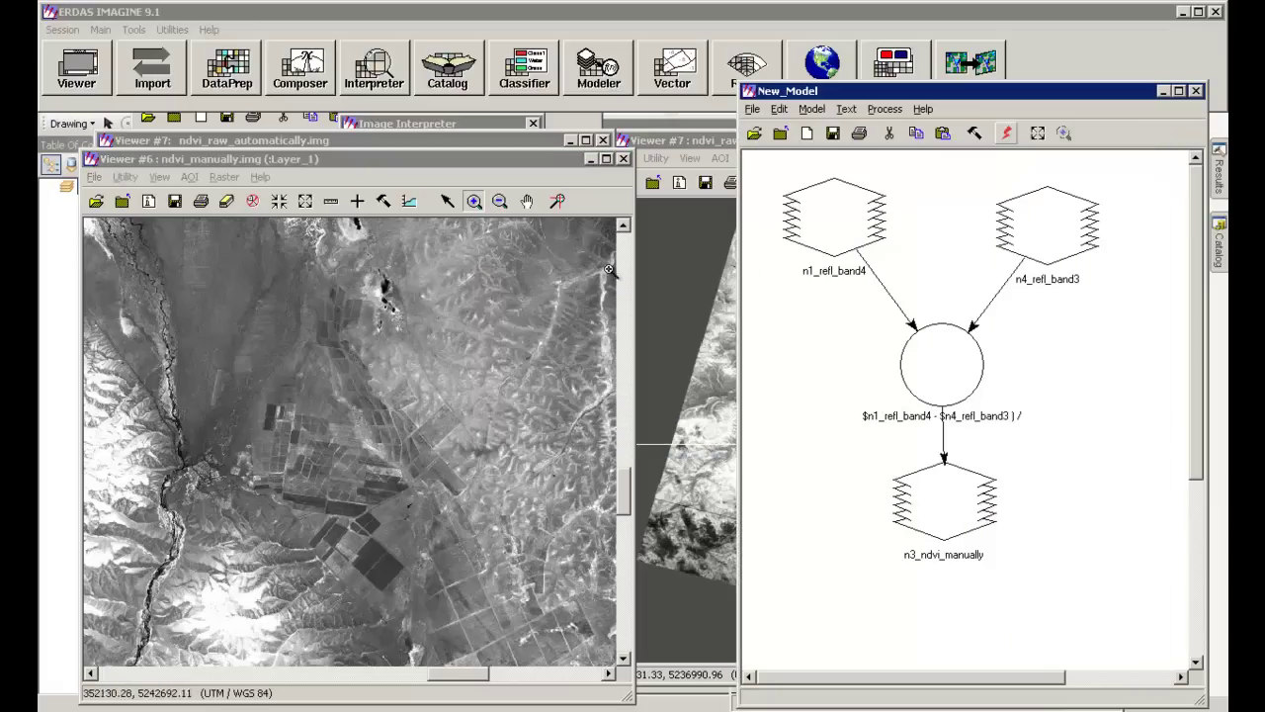
double_click(856, 247)
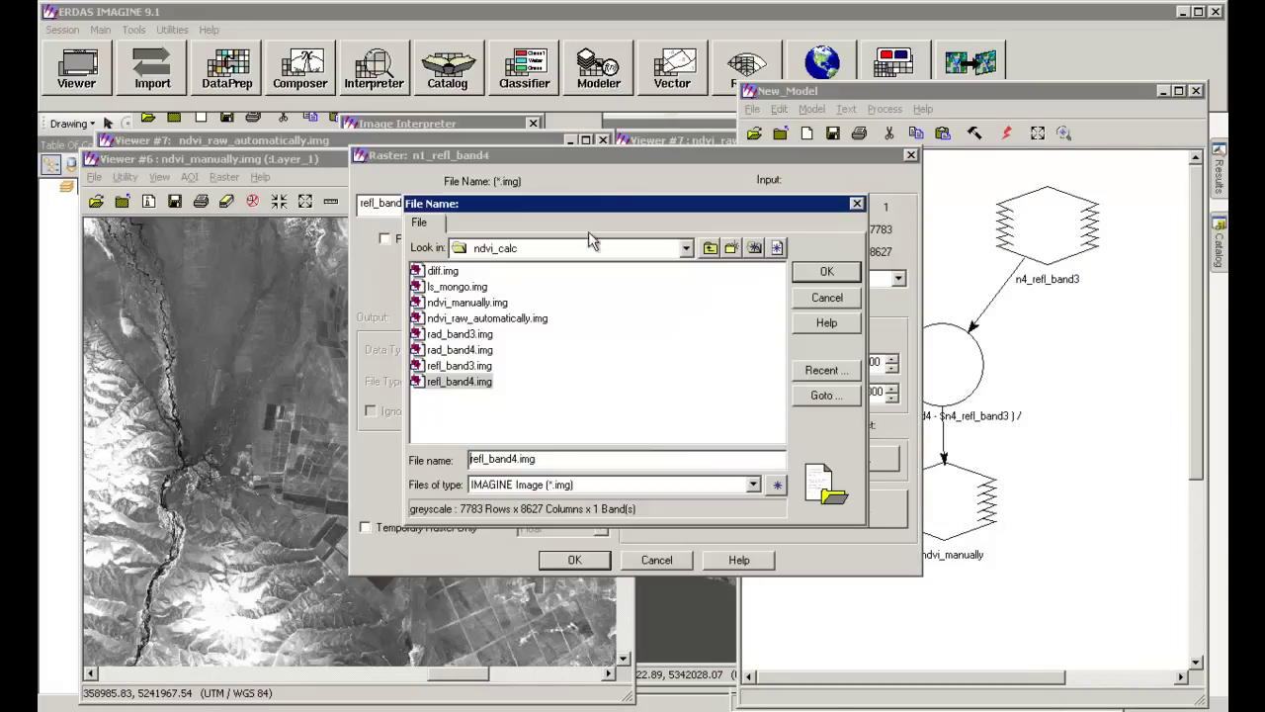
left_click(545, 324)
left_click(827, 297)
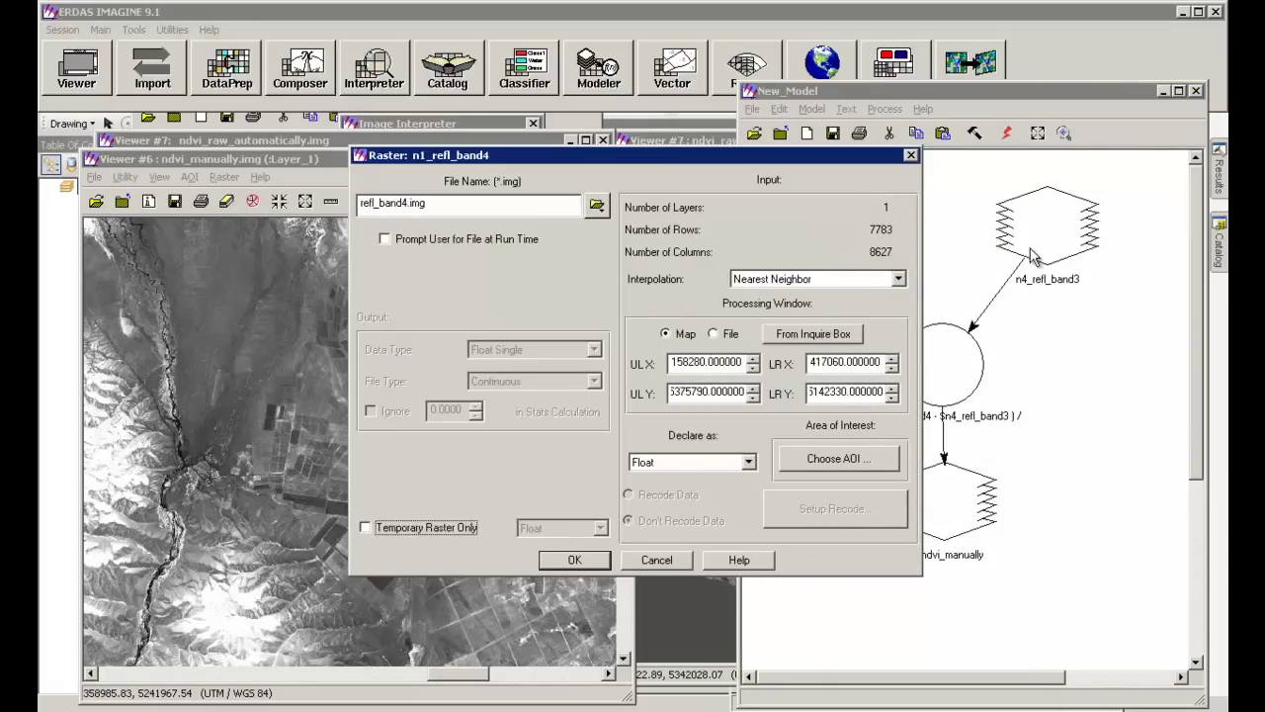
left_click(569, 560)
- Set the file of the n4_refl_band3 input raster to ndvi_manually.img
double_click(1048, 226)
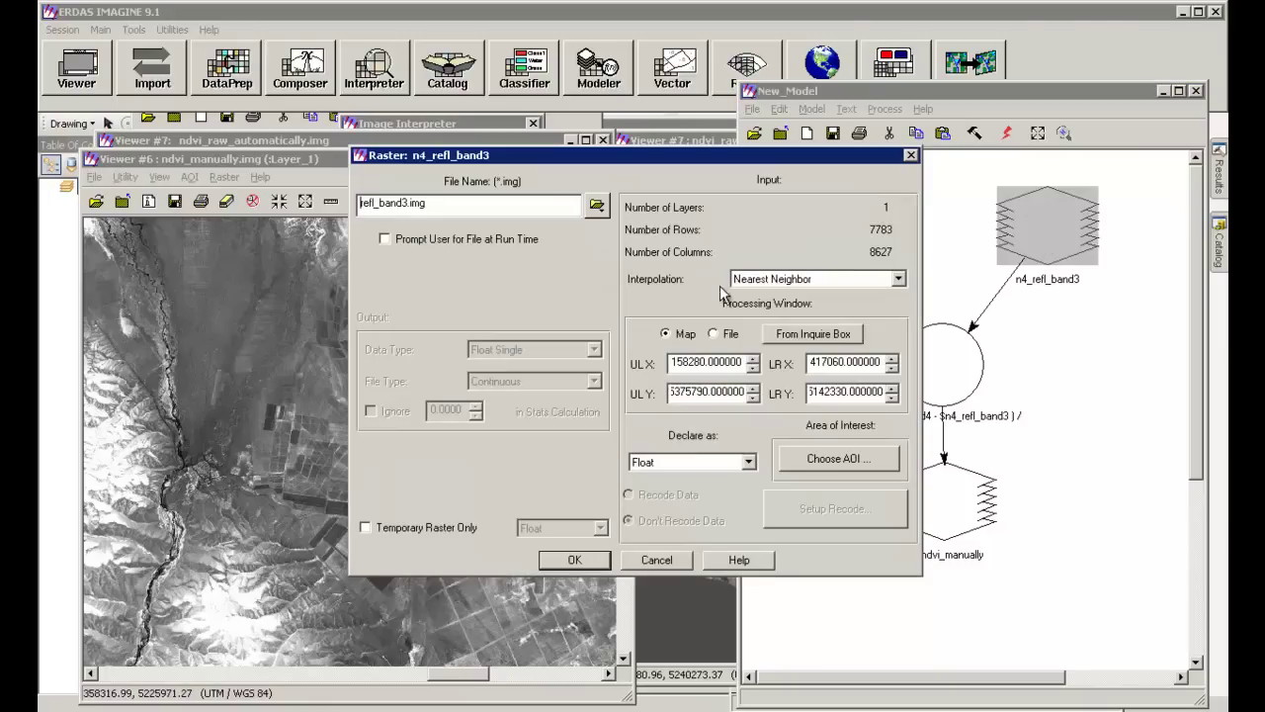
left_click(597, 205)
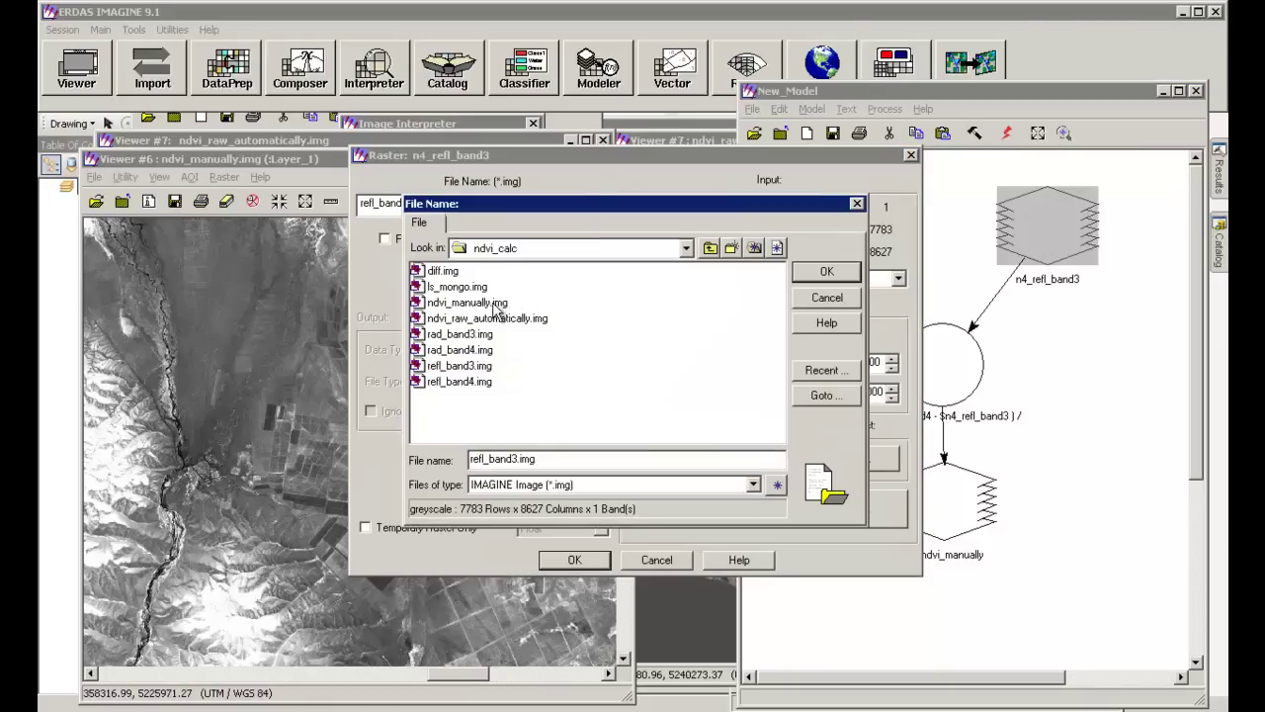
double_click(515, 304)
left_click(574, 560)
double_click(941, 360)
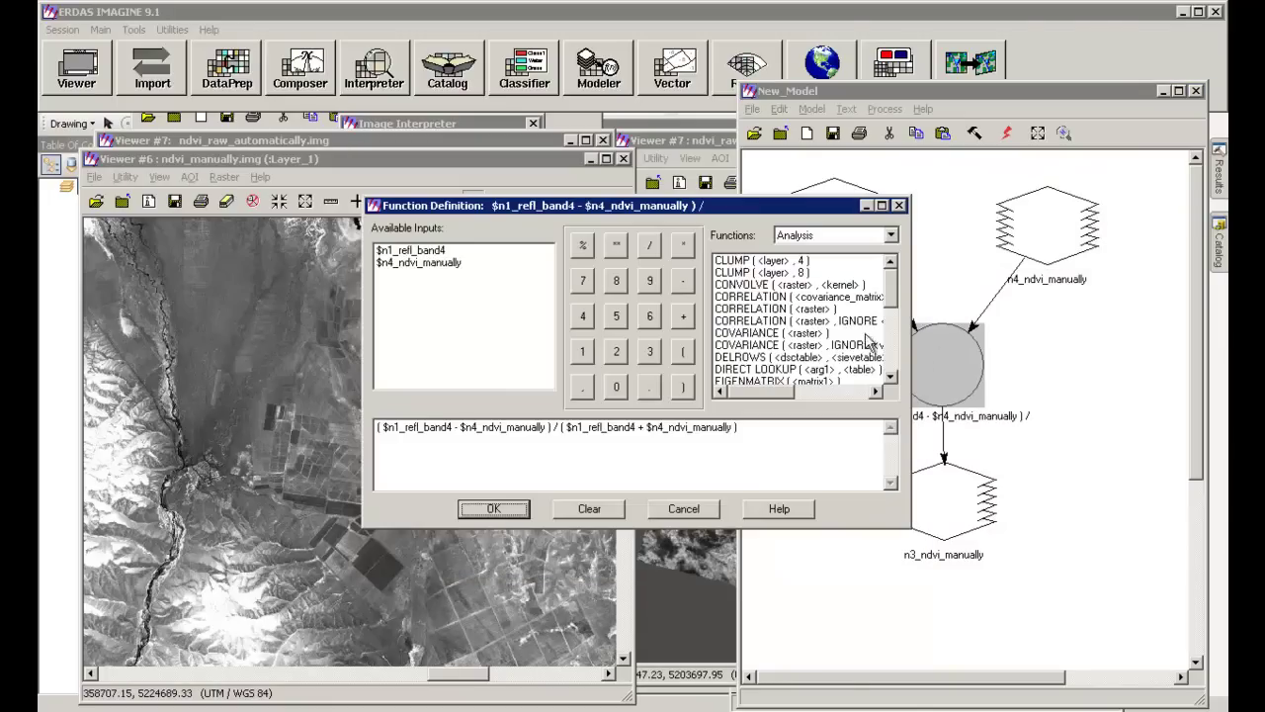
left_click_drag(803, 445, 267, 401)
key("Delete")
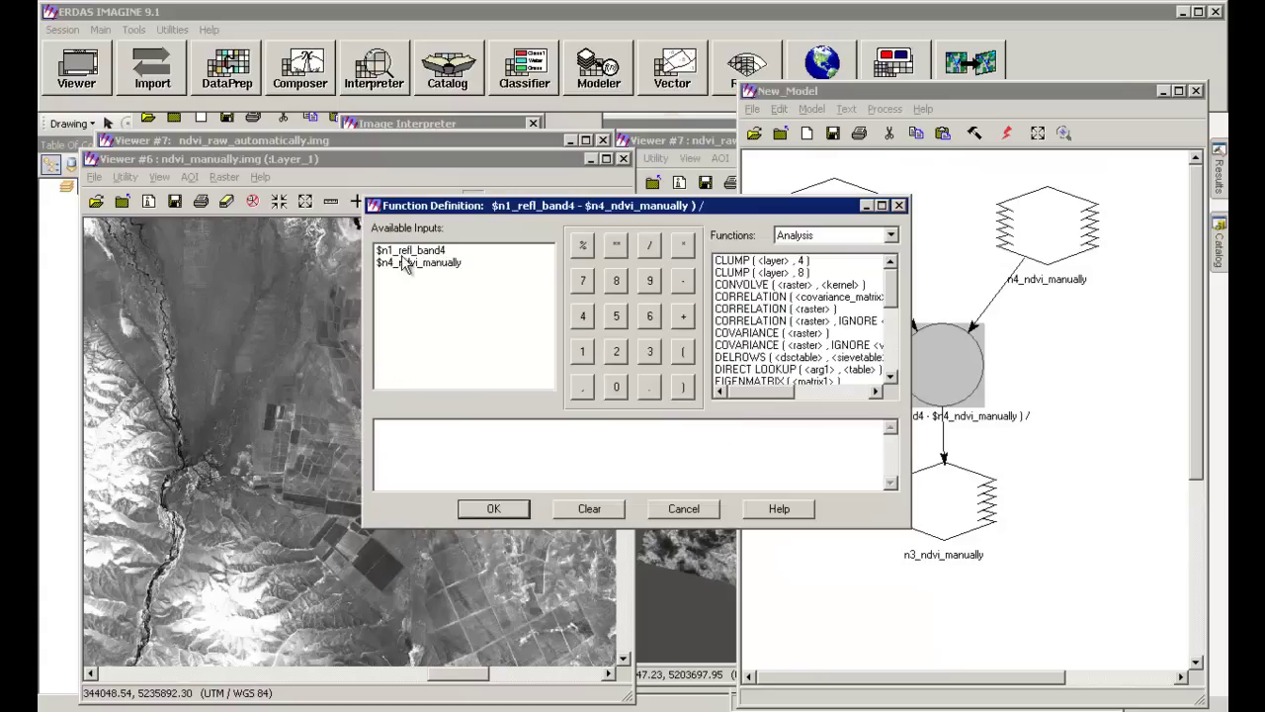
left_click(411, 264)
left_click(590, 511)
left_click(680, 512)
- Set the file of the n1_refl_band4 input raster to ndvi_raw_automatically.img
left_click(859, 248)
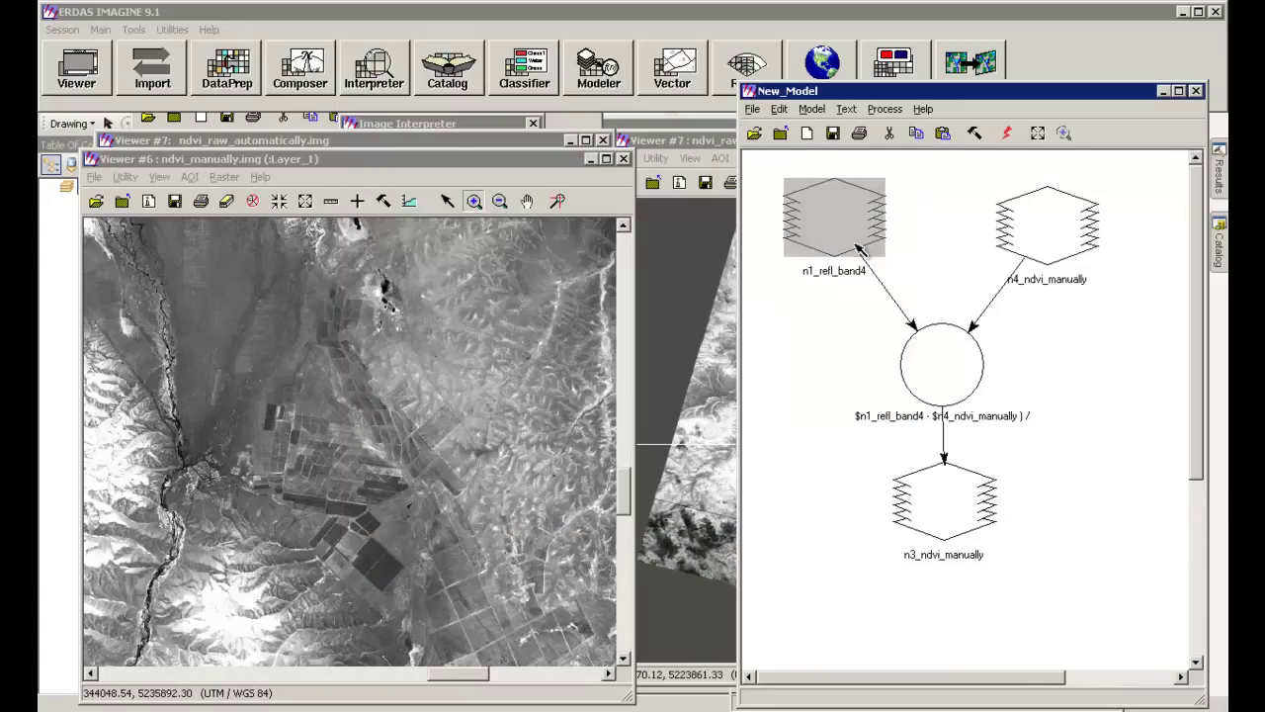
double_click(859, 248)
left_click(597, 206)
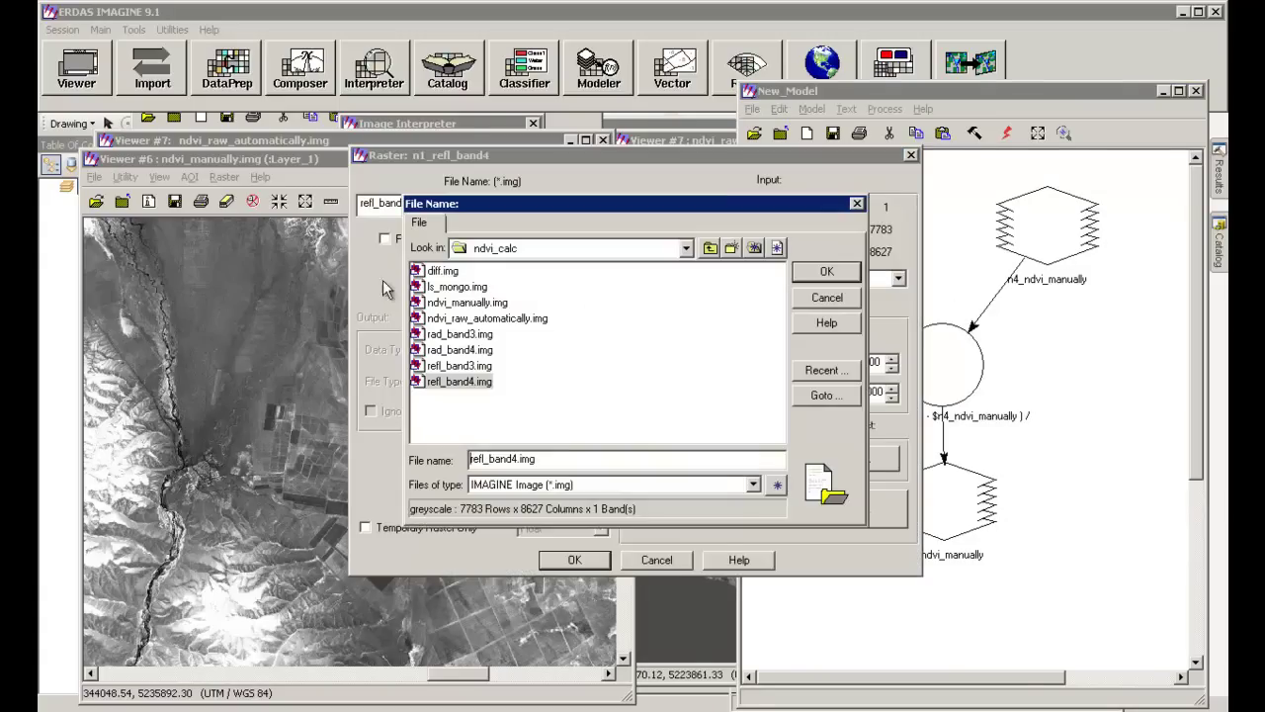
double_click(489, 321)
left_click(578, 562)
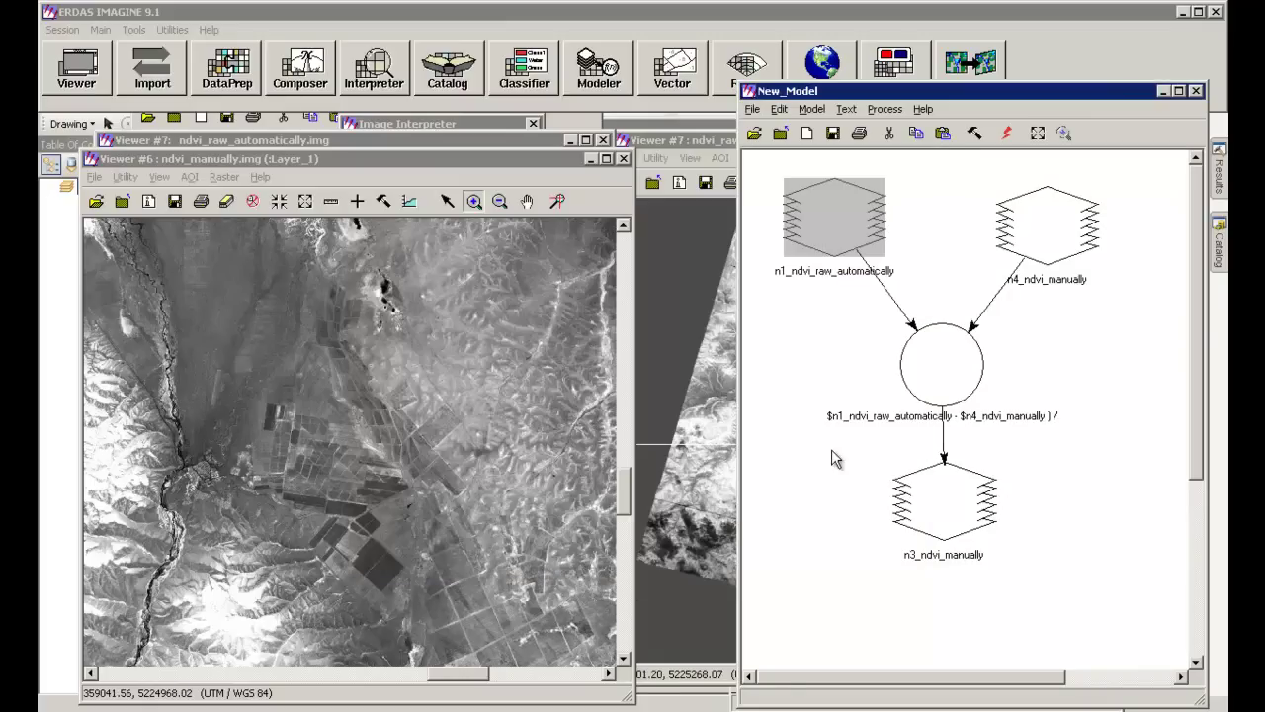
- Replace the model's function expression with $n1_ndvi_raw_automatically - $n4_ndvi_manually
double_click(942, 387)
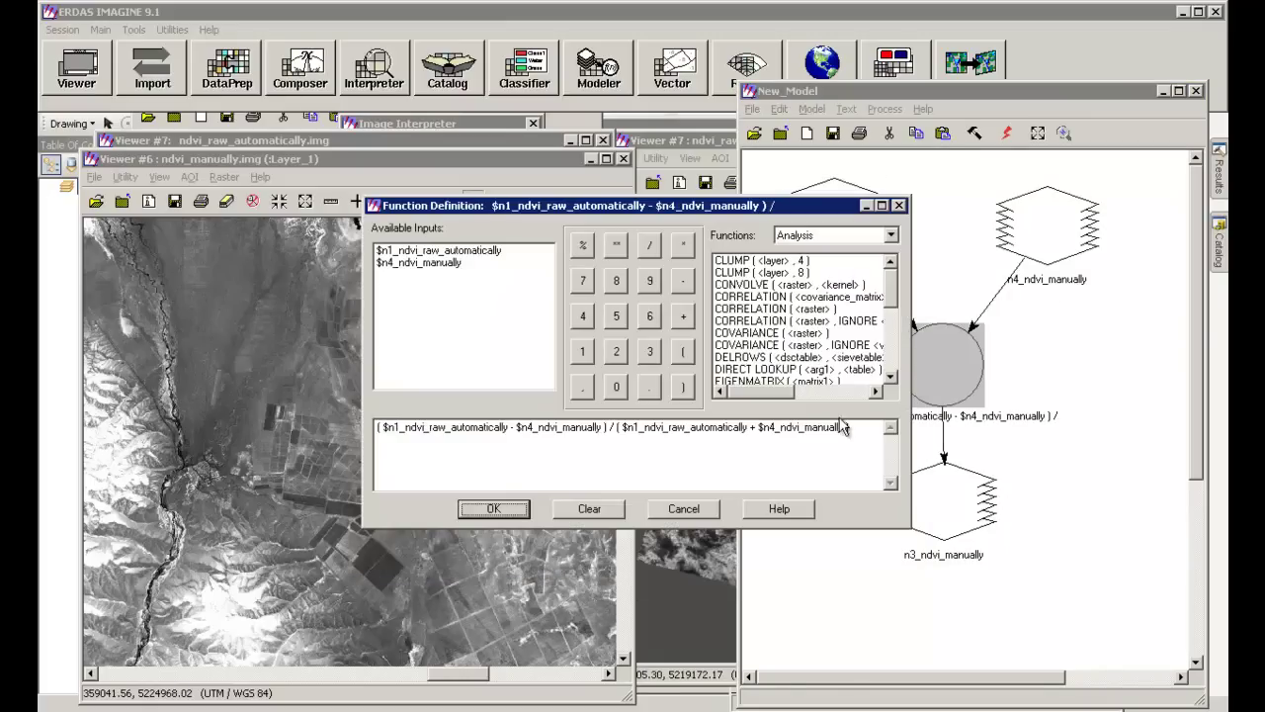
left_click_drag(862, 427, 375, 427)
key("Delete")
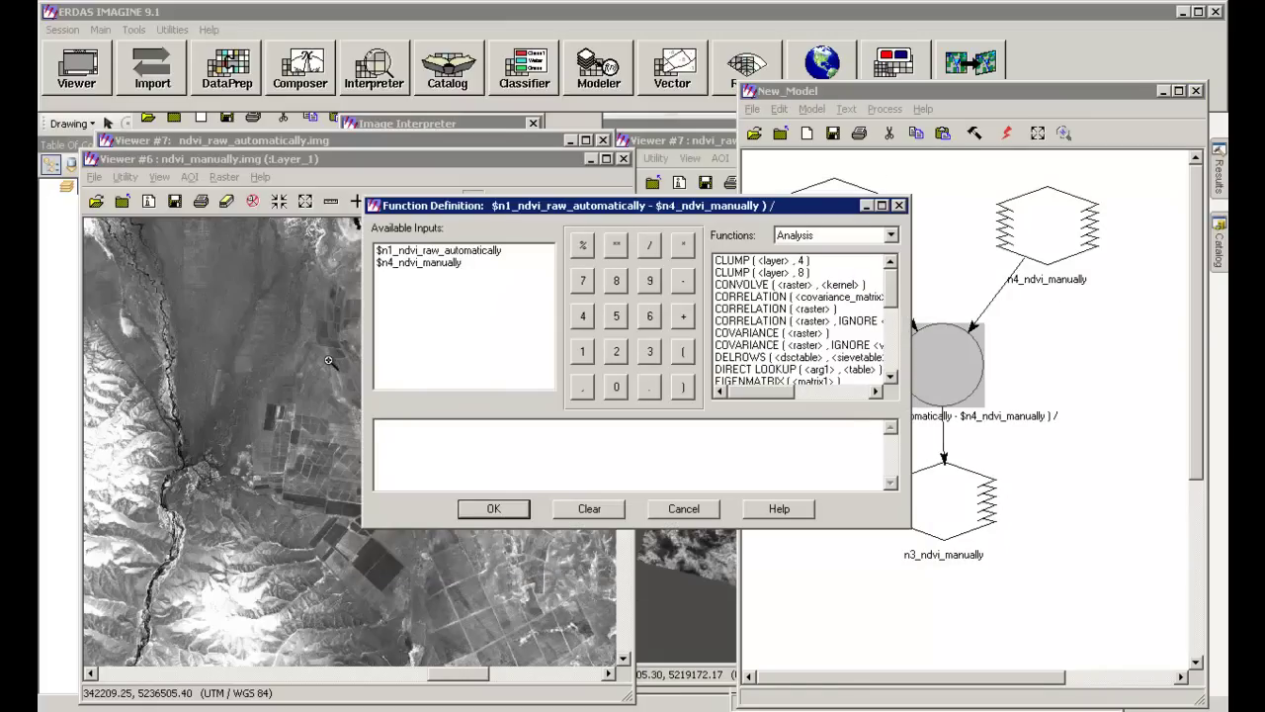
left_click(472, 253)
left_click(683, 281)
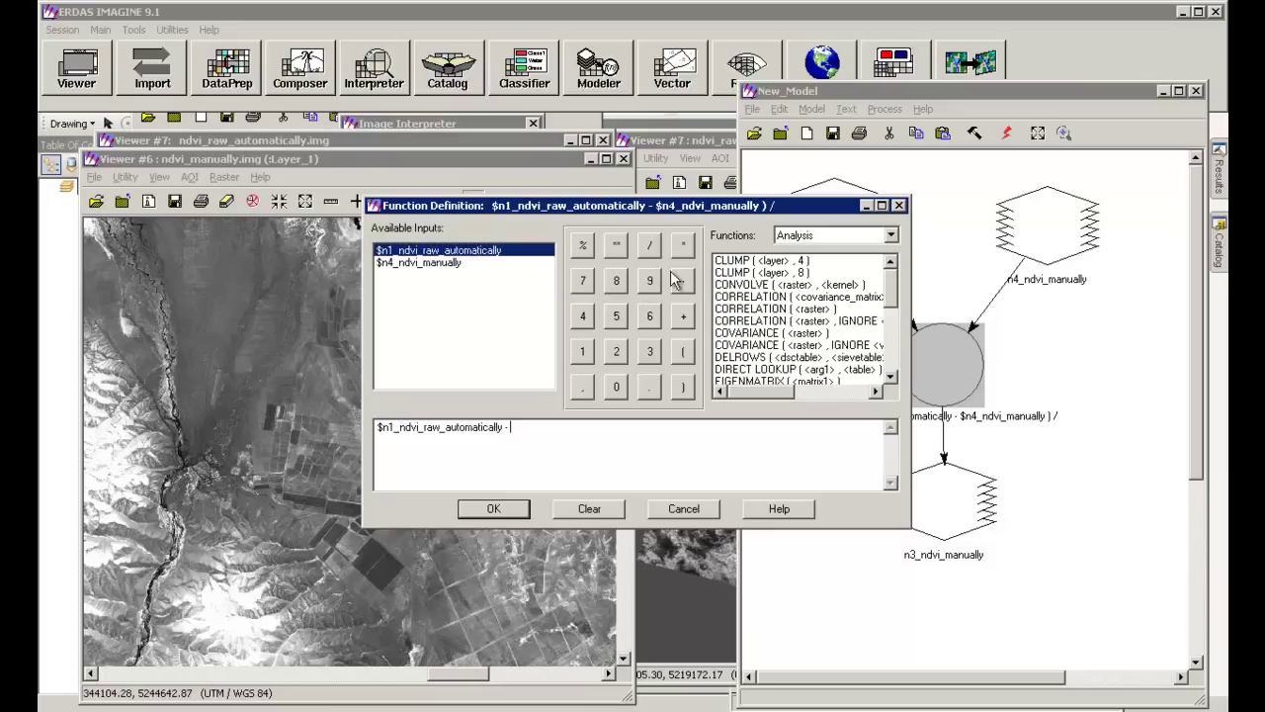
left_click(425, 263)
left_click(492, 511)
- Set the output raster of the model to diff.img with Delete If Exists enabled
double_click(944, 506)
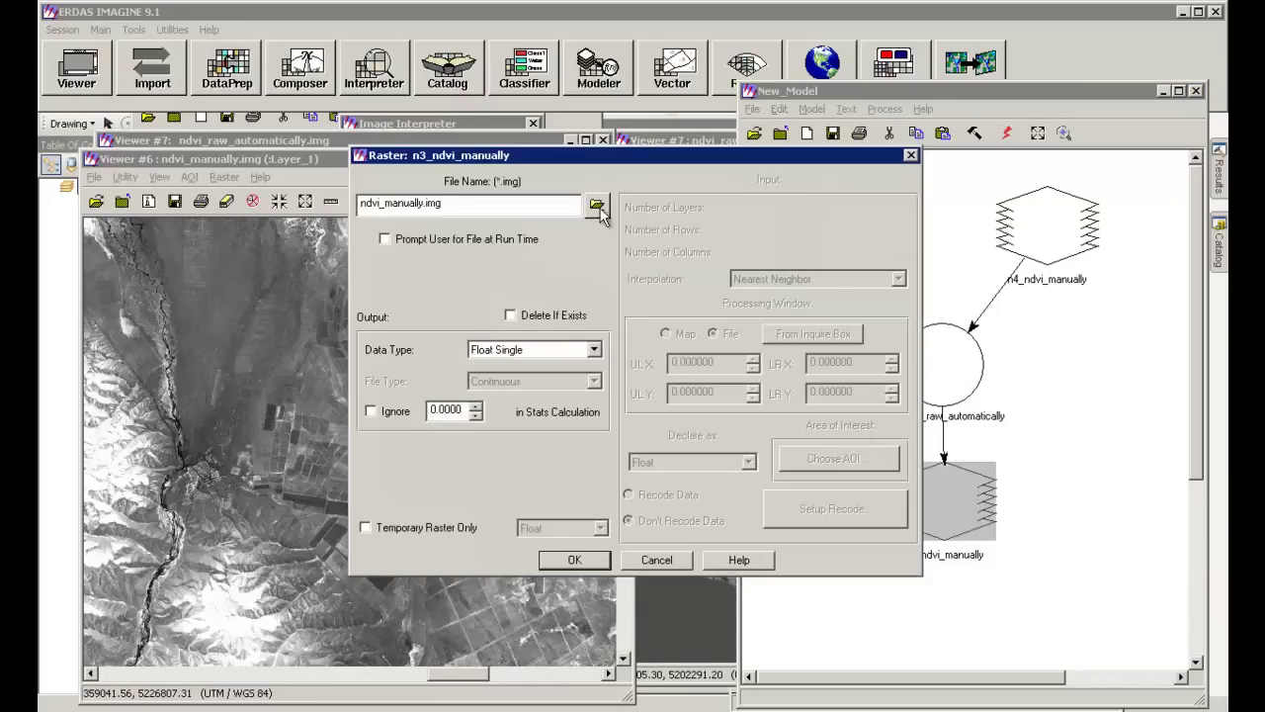
left_click(598, 206)
left_click(443, 271)
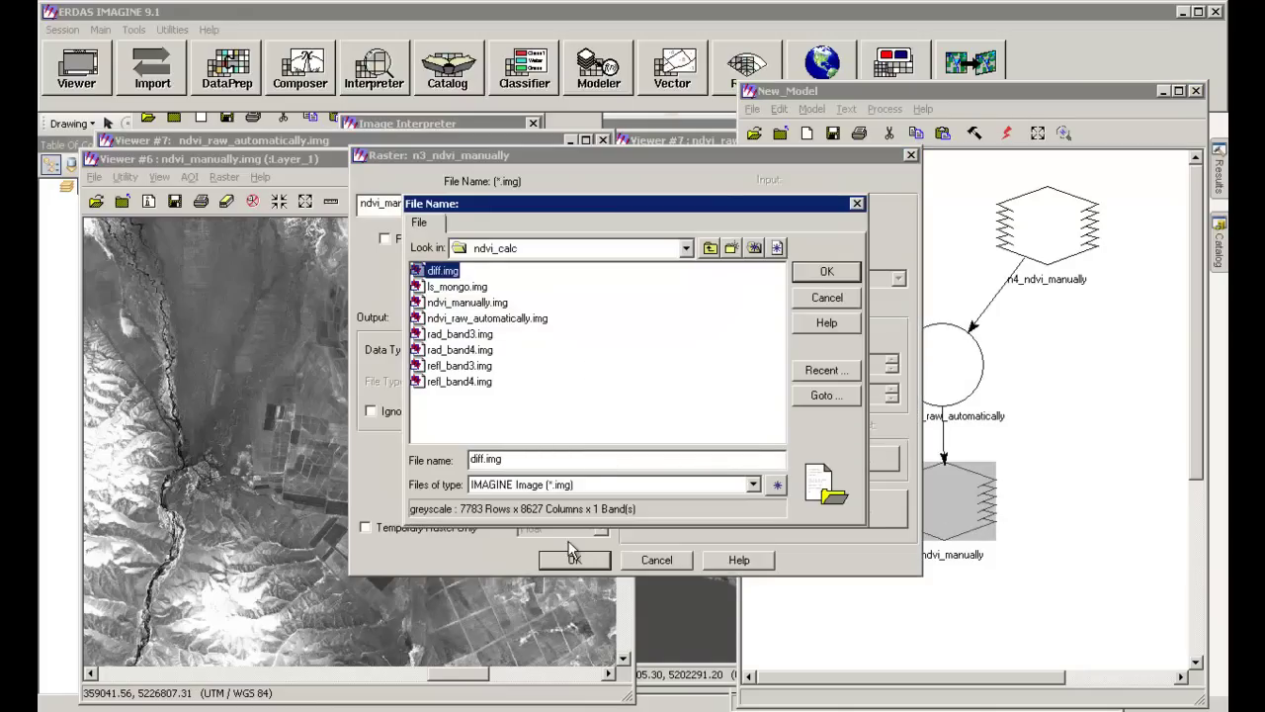
left_click(813, 276)
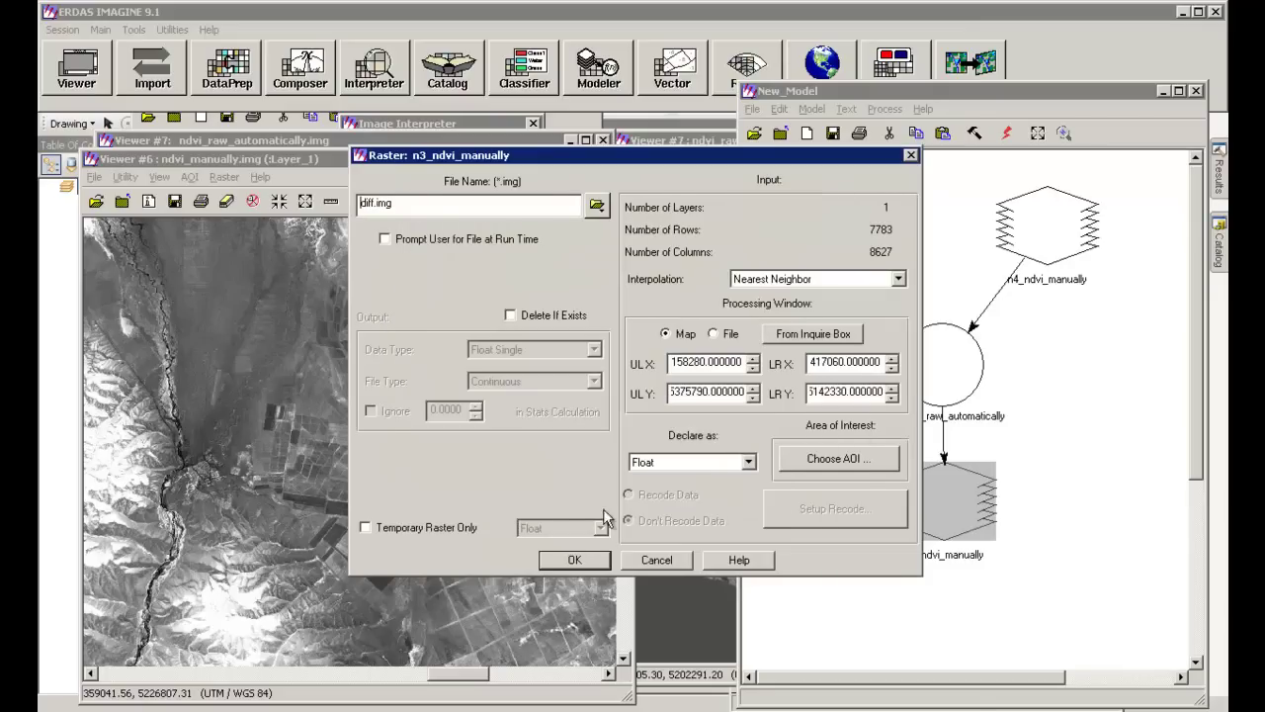
left_click(574, 559)
left_click(556, 315)
left_click(575, 560)
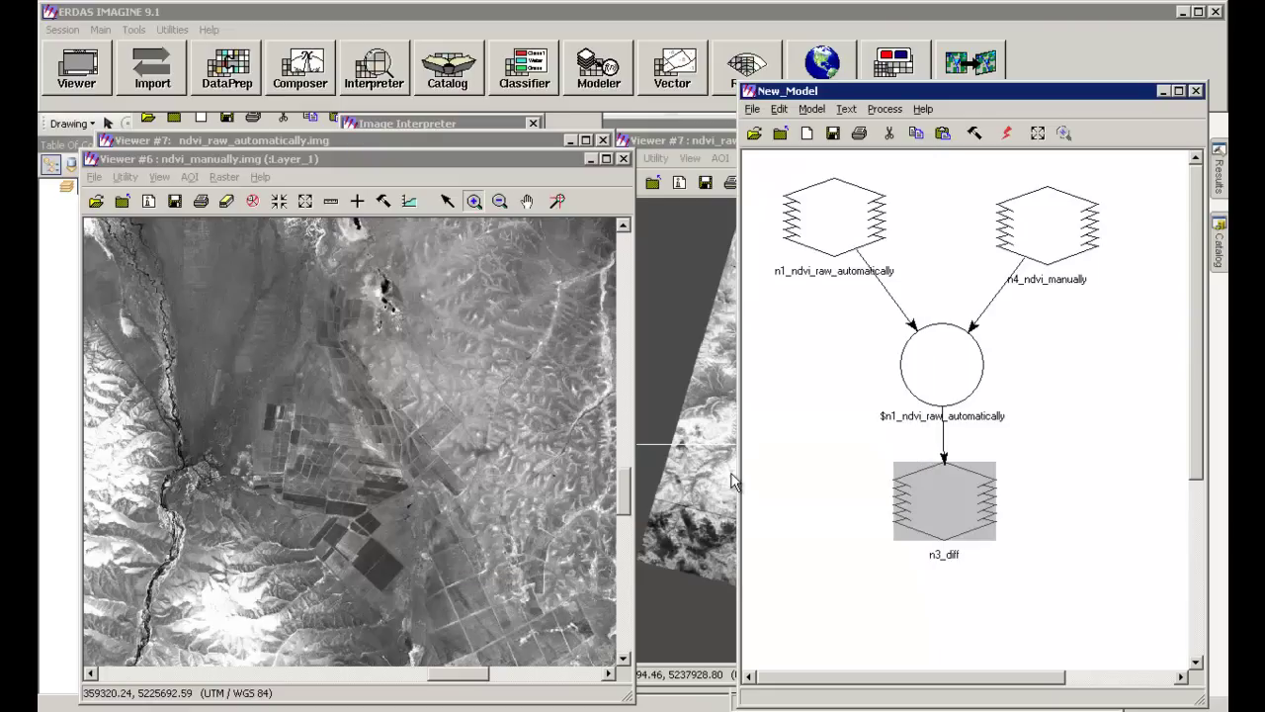
- Run the difference model and close Viewer #6, the Viewer #7 pixel read-out and Viewer #7
left_click(1008, 136)
left_click(624, 158)
left_click(602, 141)
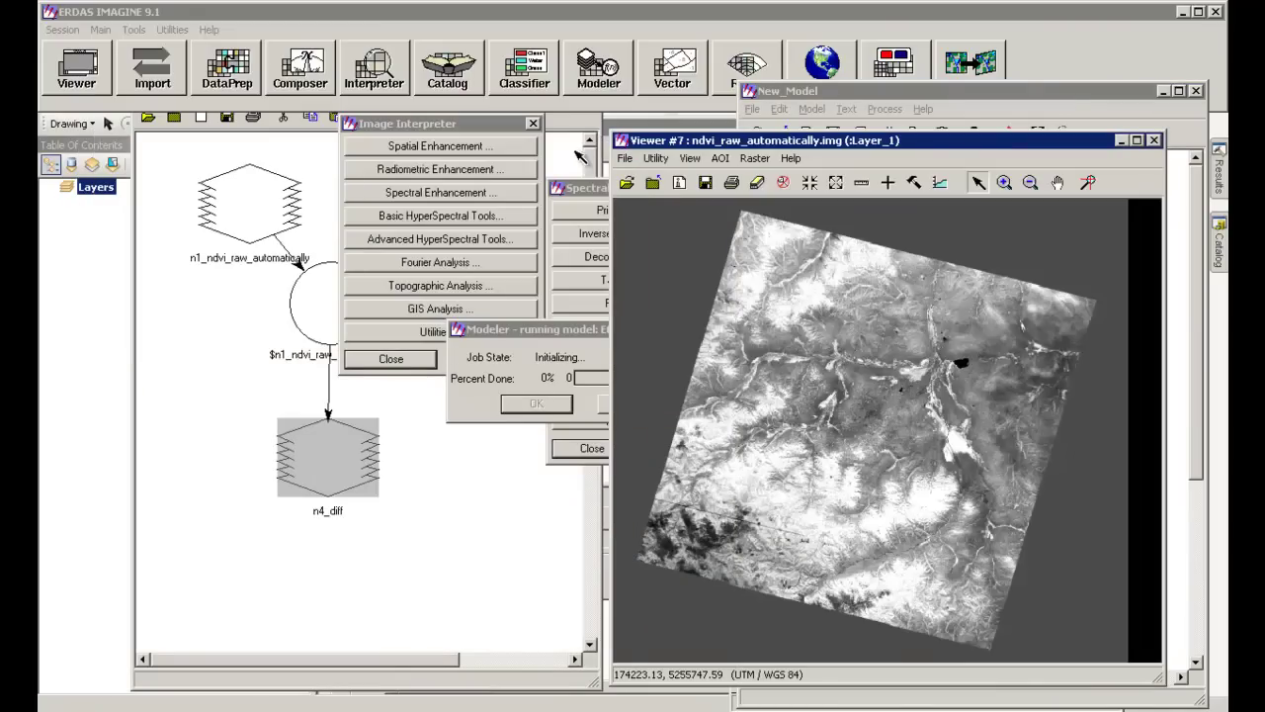
left_click(1159, 130)
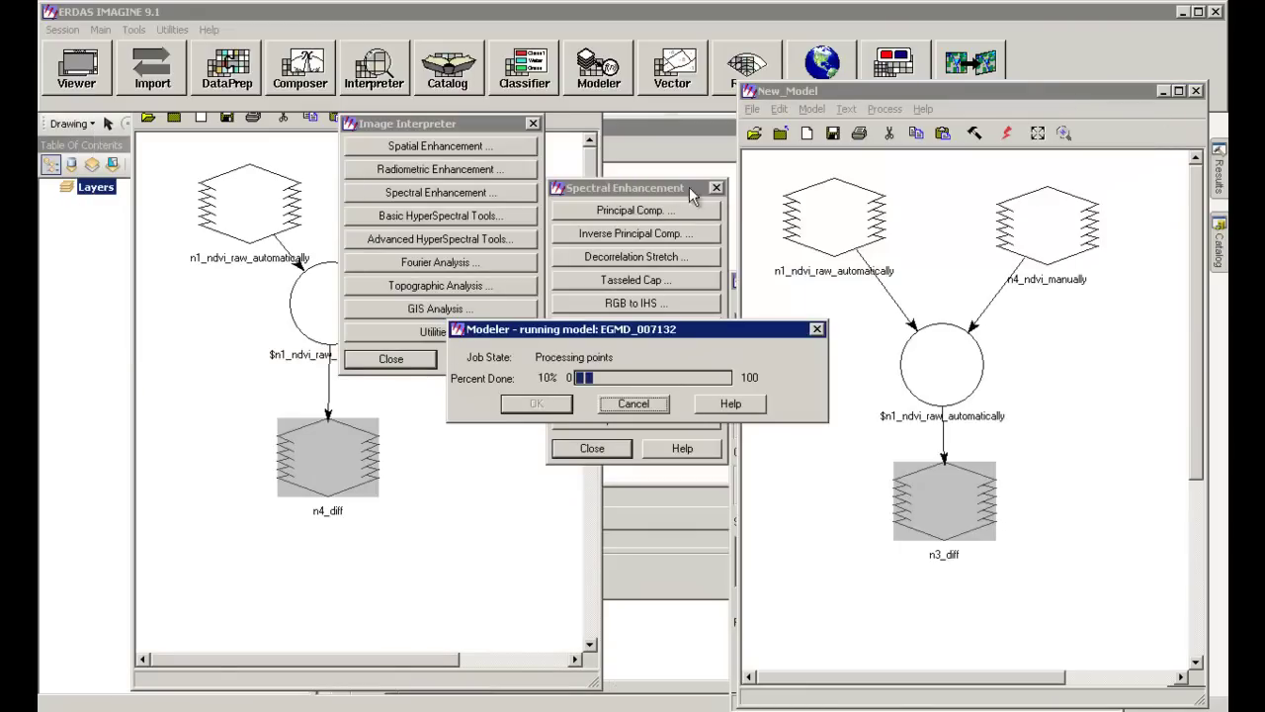
- Close the Spectral Enhancement and Image Interpreter windows and the model with the n4_diff output without saving it
left_click(716, 187)
left_click(533, 123)
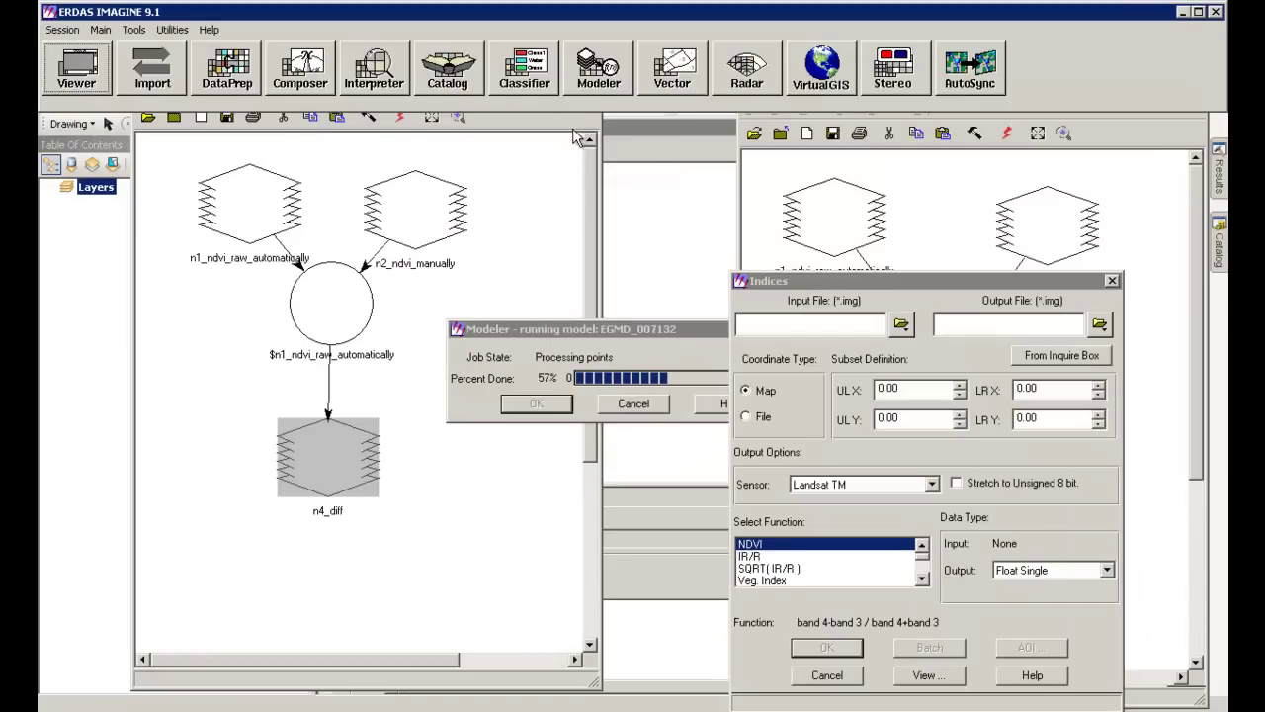
left_click(583, 100)
left_click(593, 74)
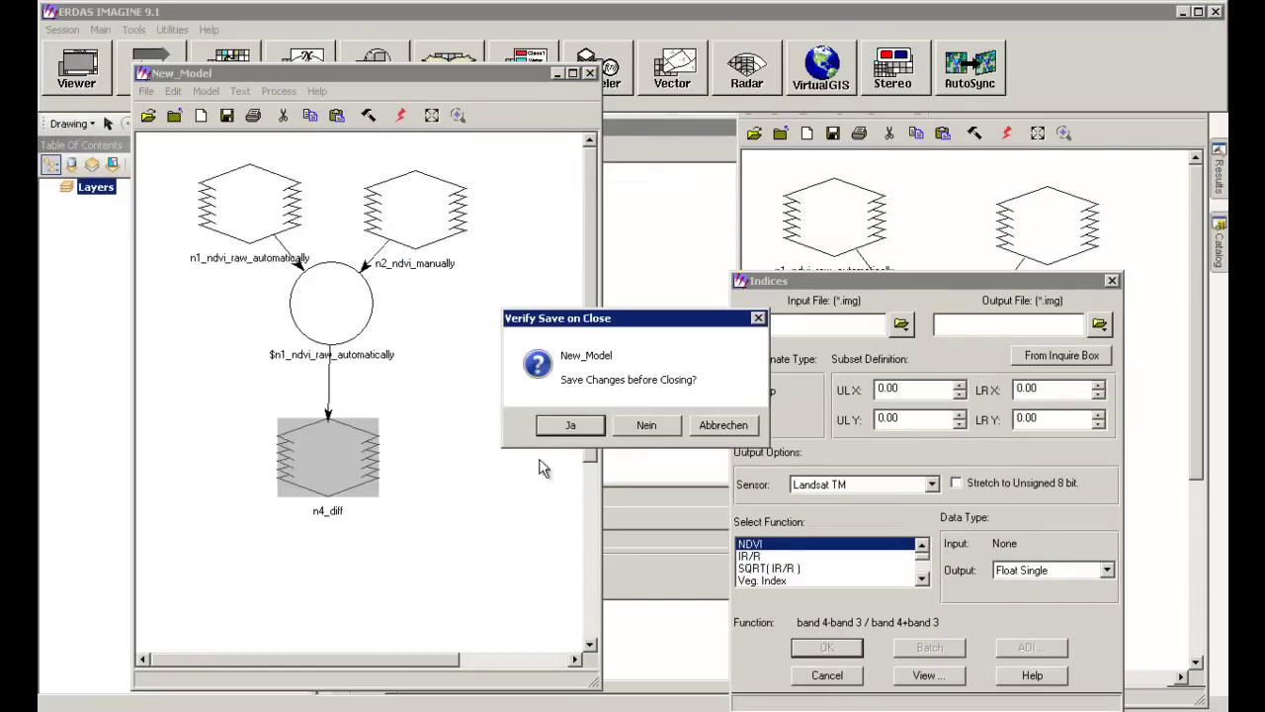
left_click(641, 425)
- Close the remaining difference model without saving, dismiss the finished model run and cancel the Indices dialog
left_click(1125, 246)
left_click(1197, 91)
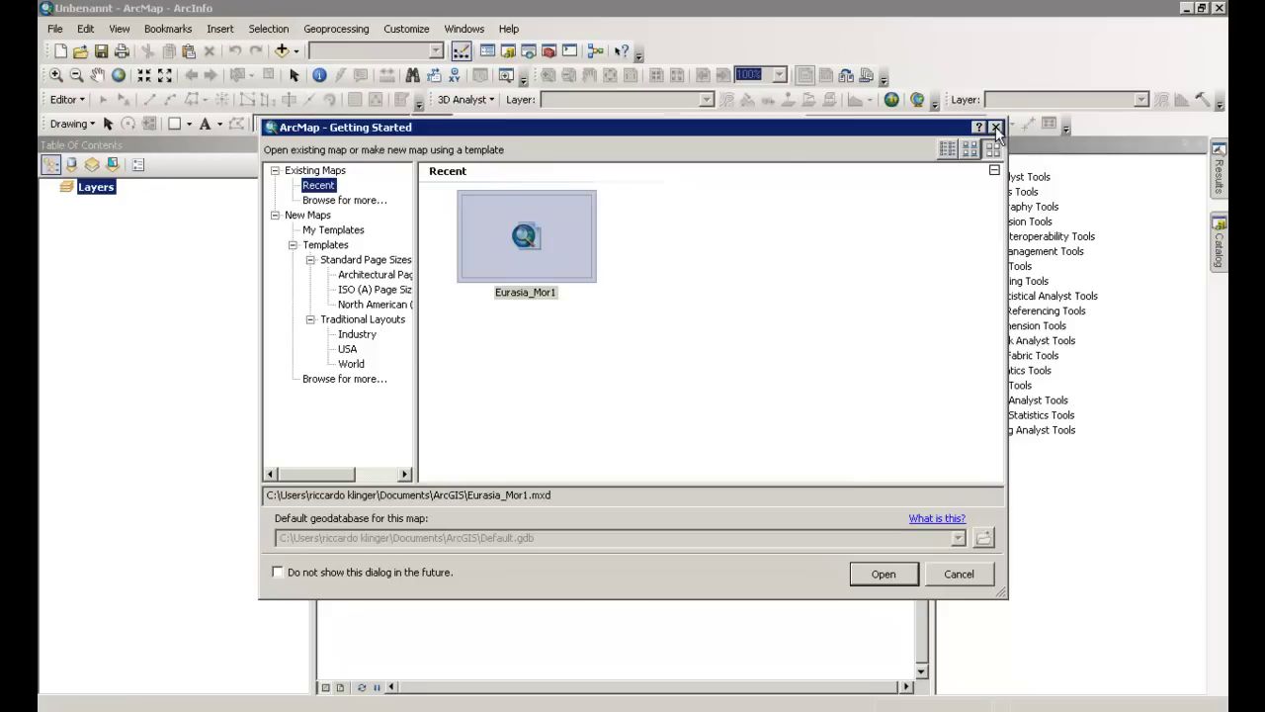
key("Escape")
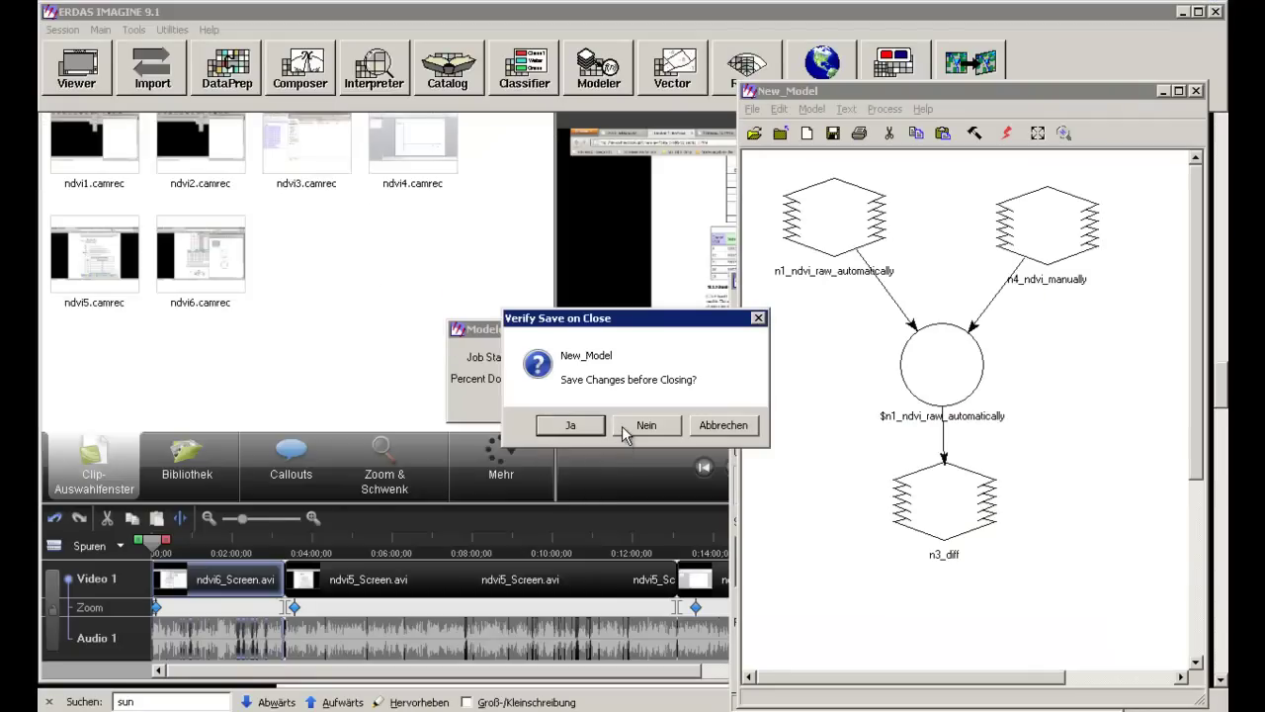
left_click(622, 426)
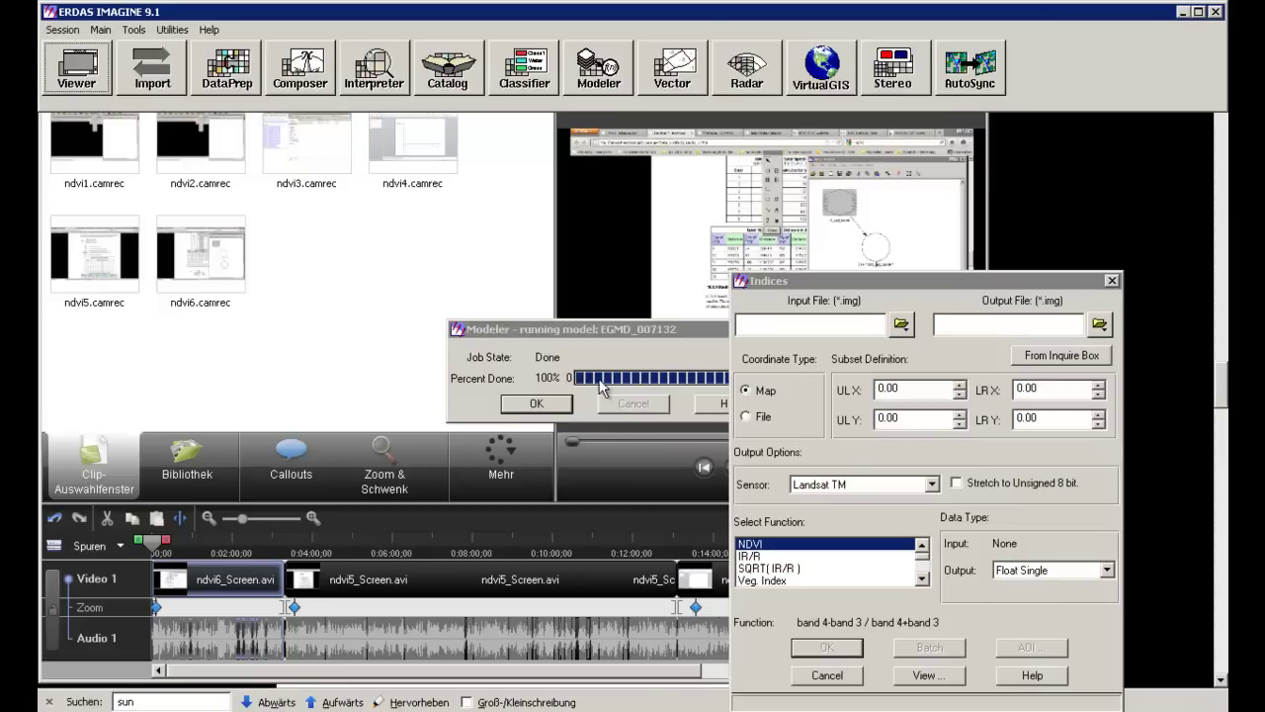
left_click(537, 405)
left_click(817, 676)
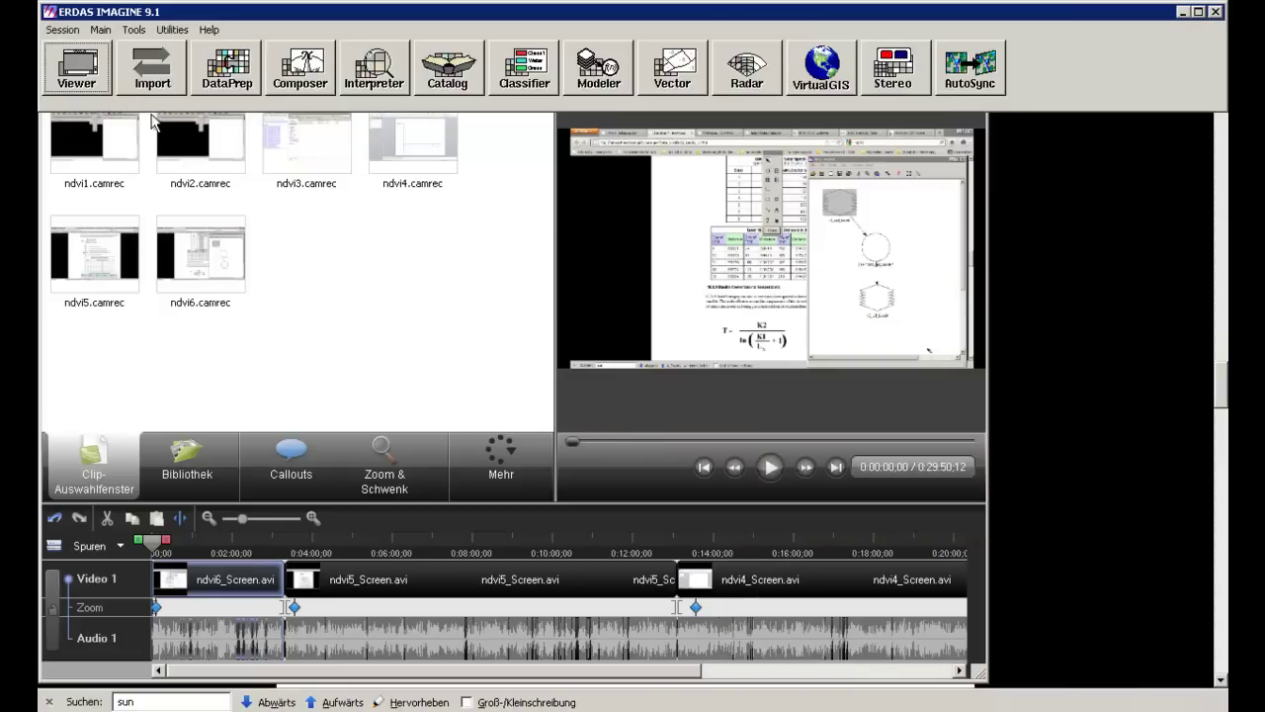
- Open diff.img in a new maximized viewer and fit the image to the window
left_click(91, 81)
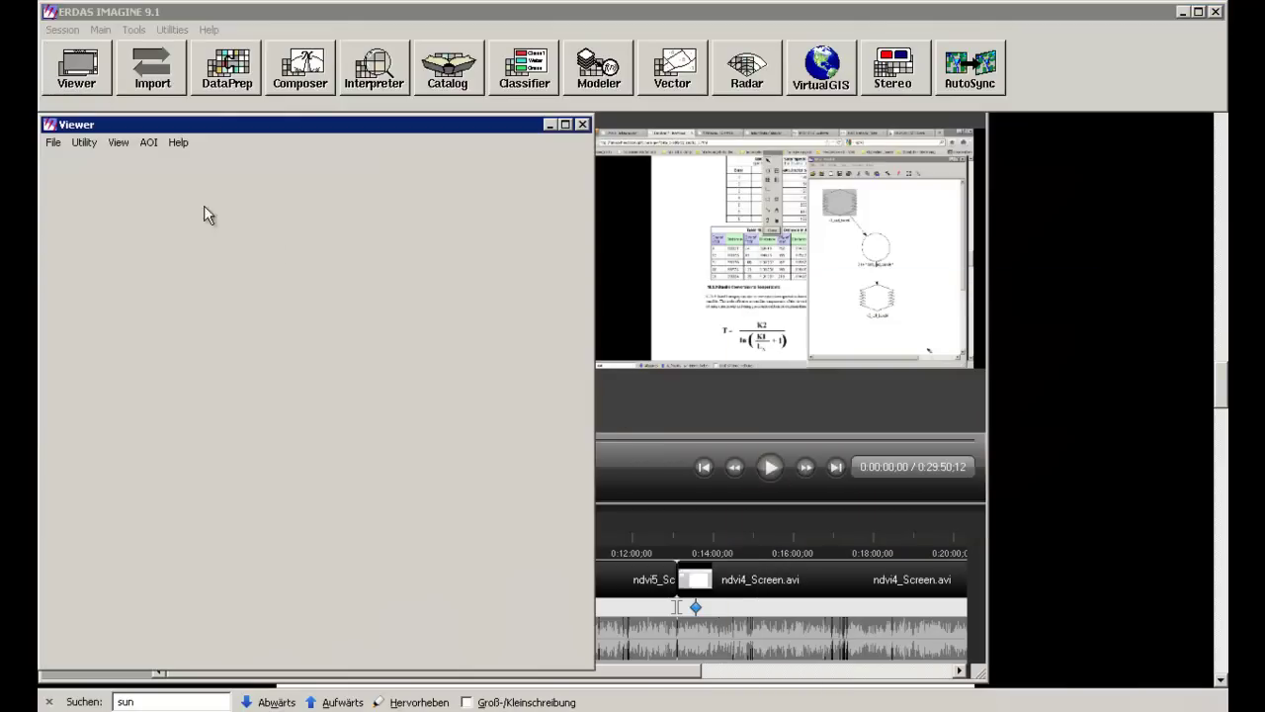
left_click(52, 142)
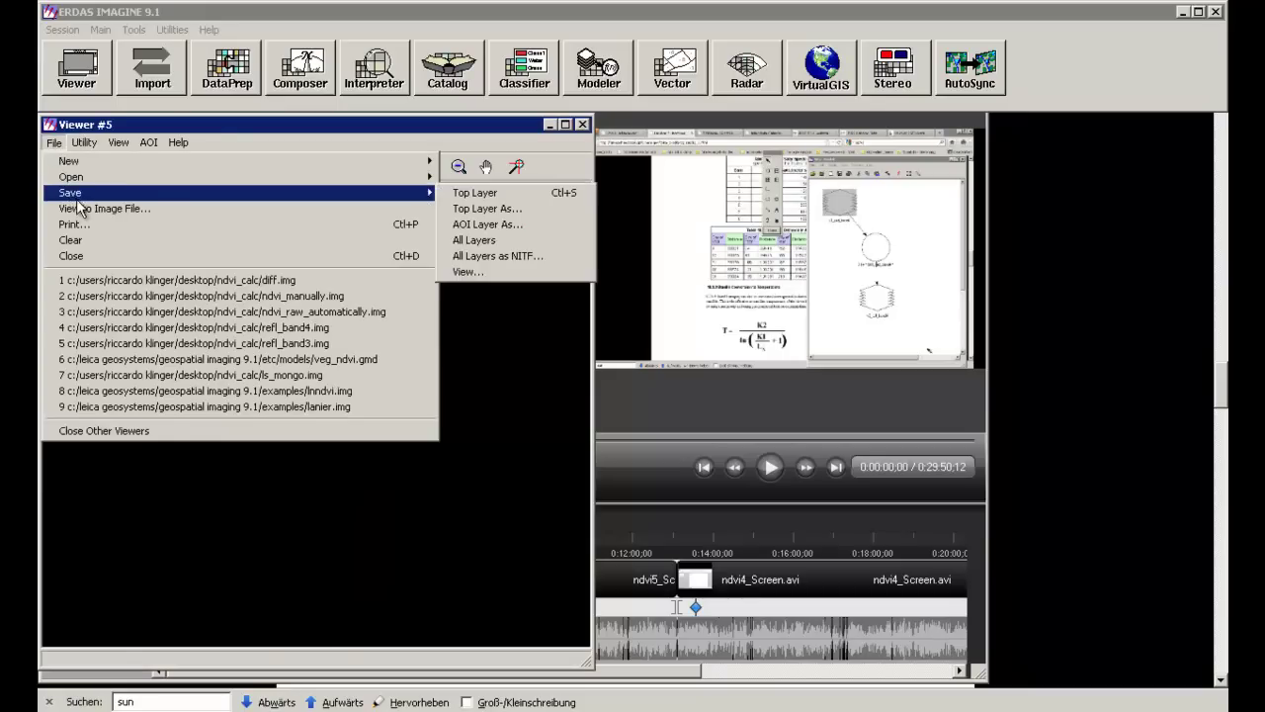
left_click(84, 142)
left_click(92, 126)
double_click(94, 125)
left_click(50, 49)
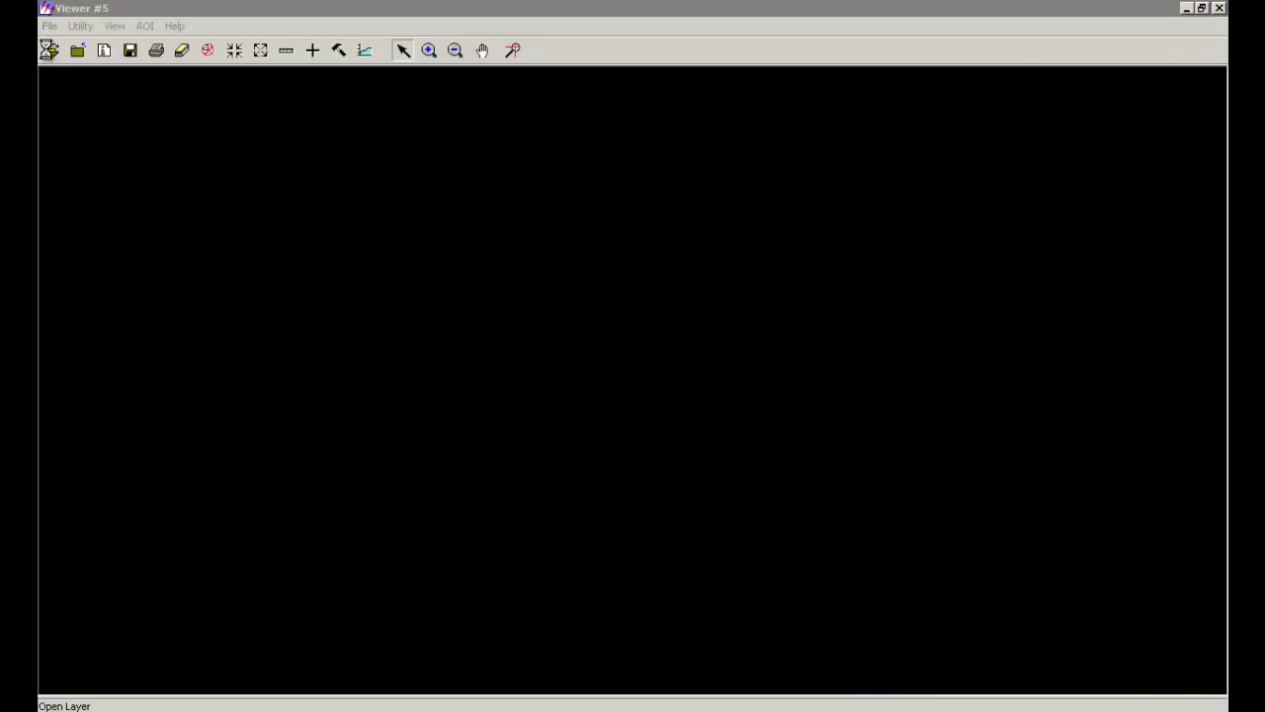
double_click(439, 267)
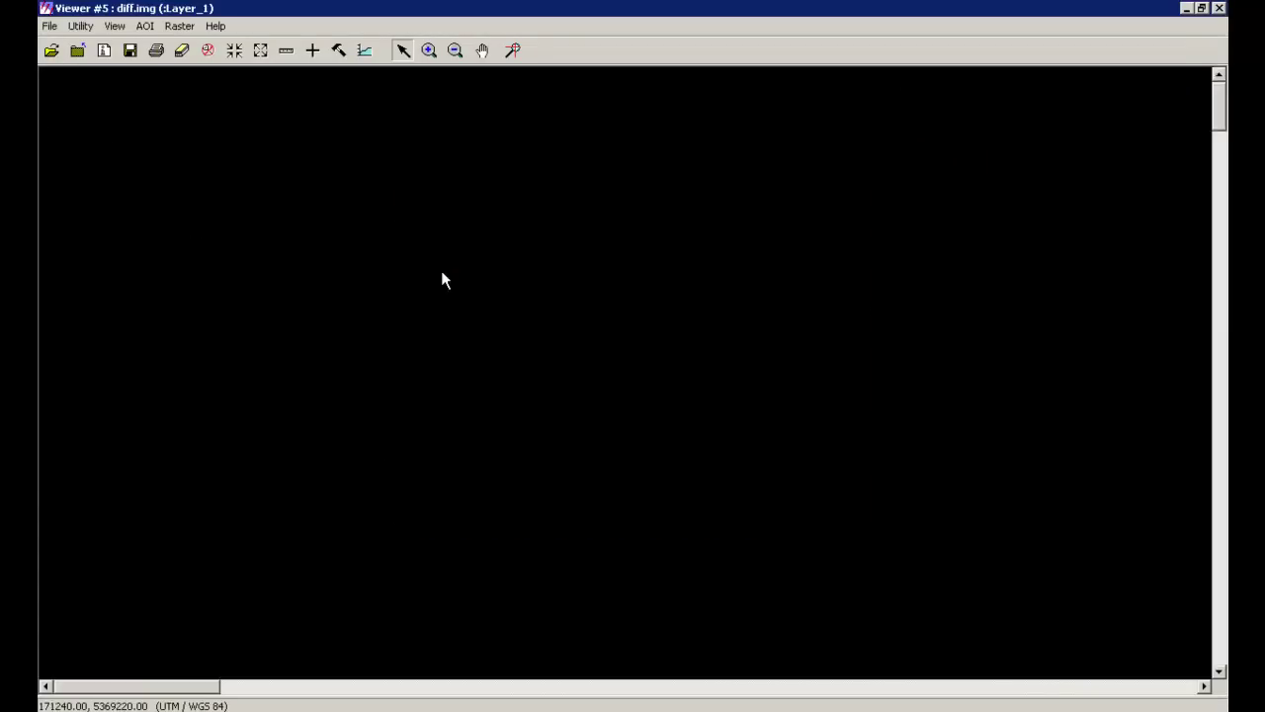
right_click(617, 444)
left_click(670, 269)
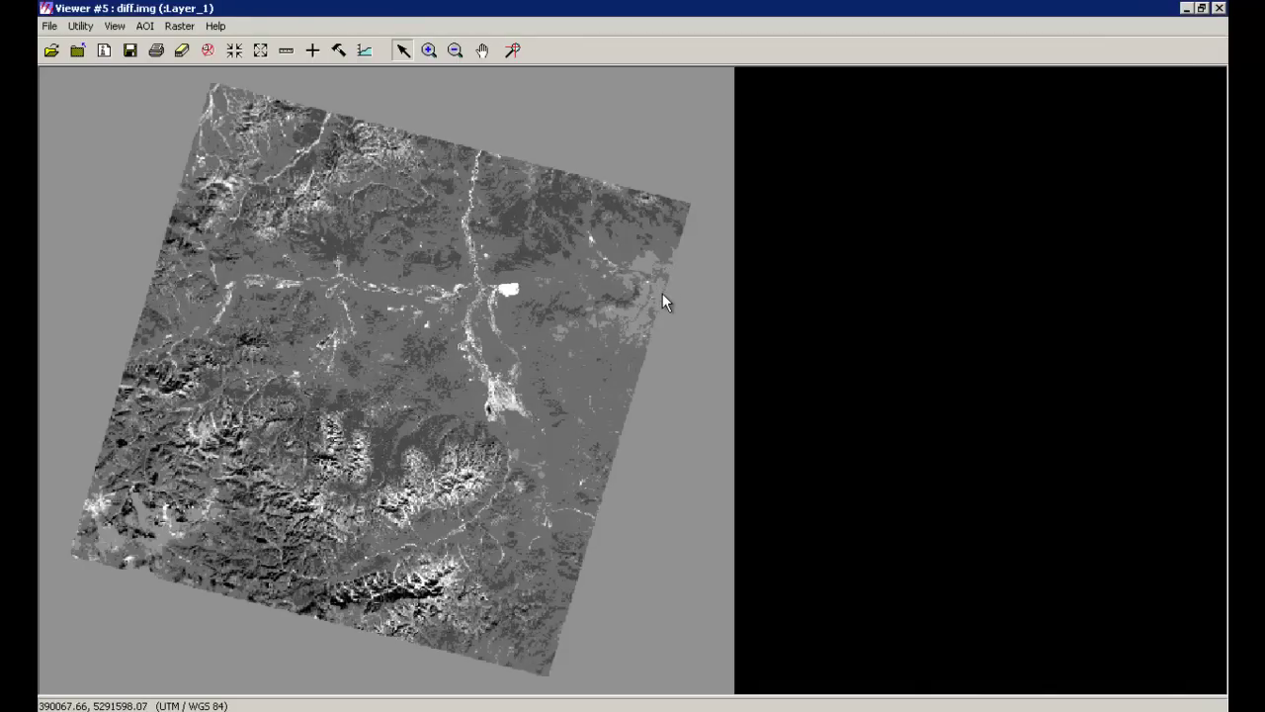
- Inquire the pixel value at the bright patch east of the centre of diff.img, and close the read-out
left_click(311, 50)
left_click_drag(633, 378, 499, 392)
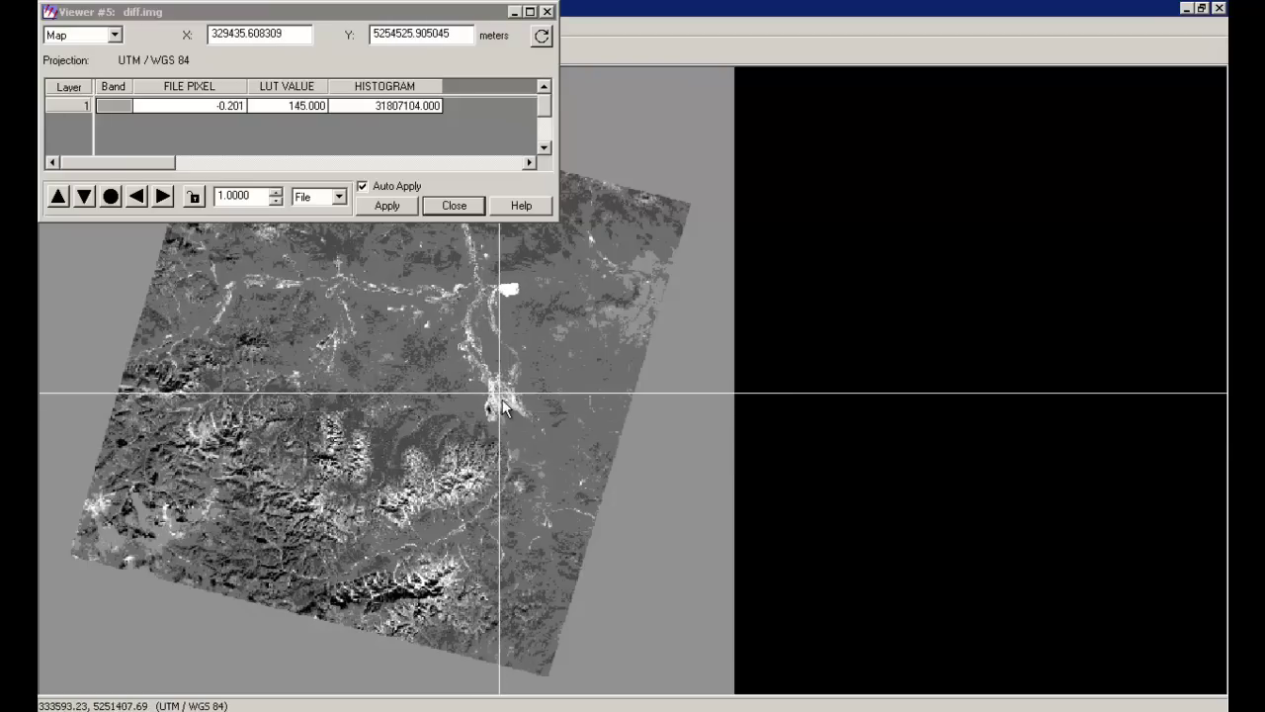
left_click(473, 207)
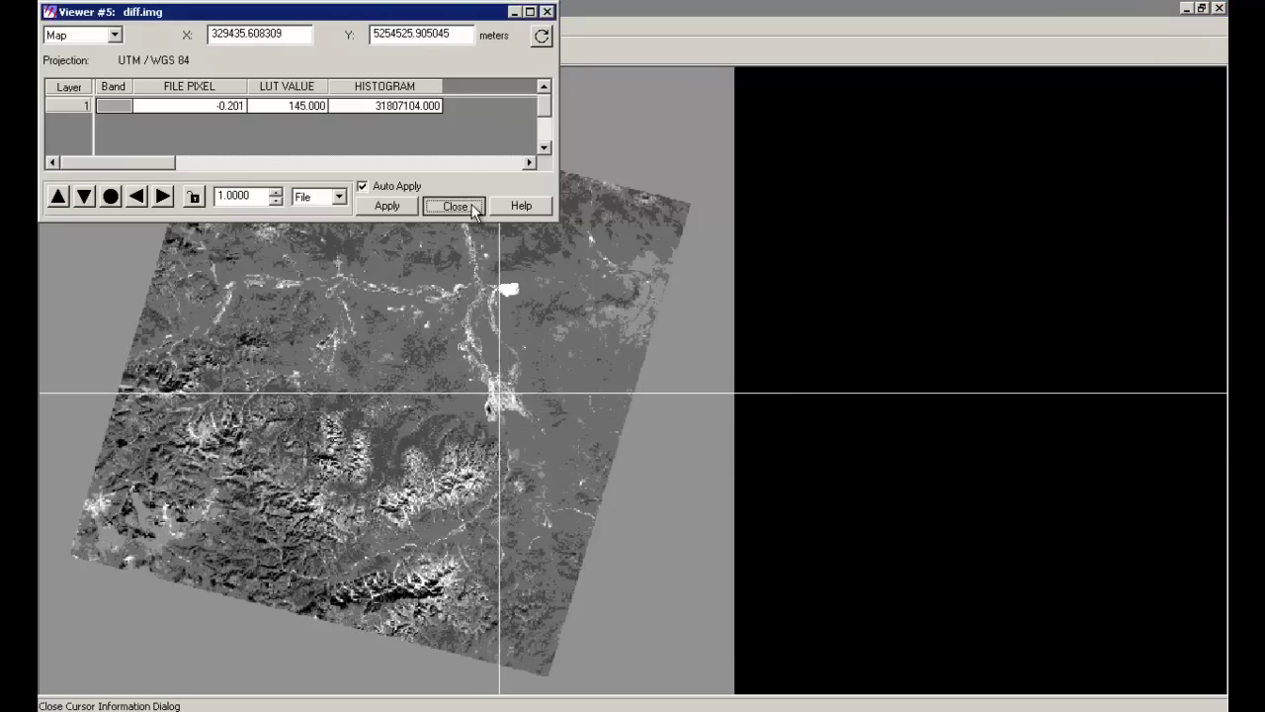
left_click(464, 202)
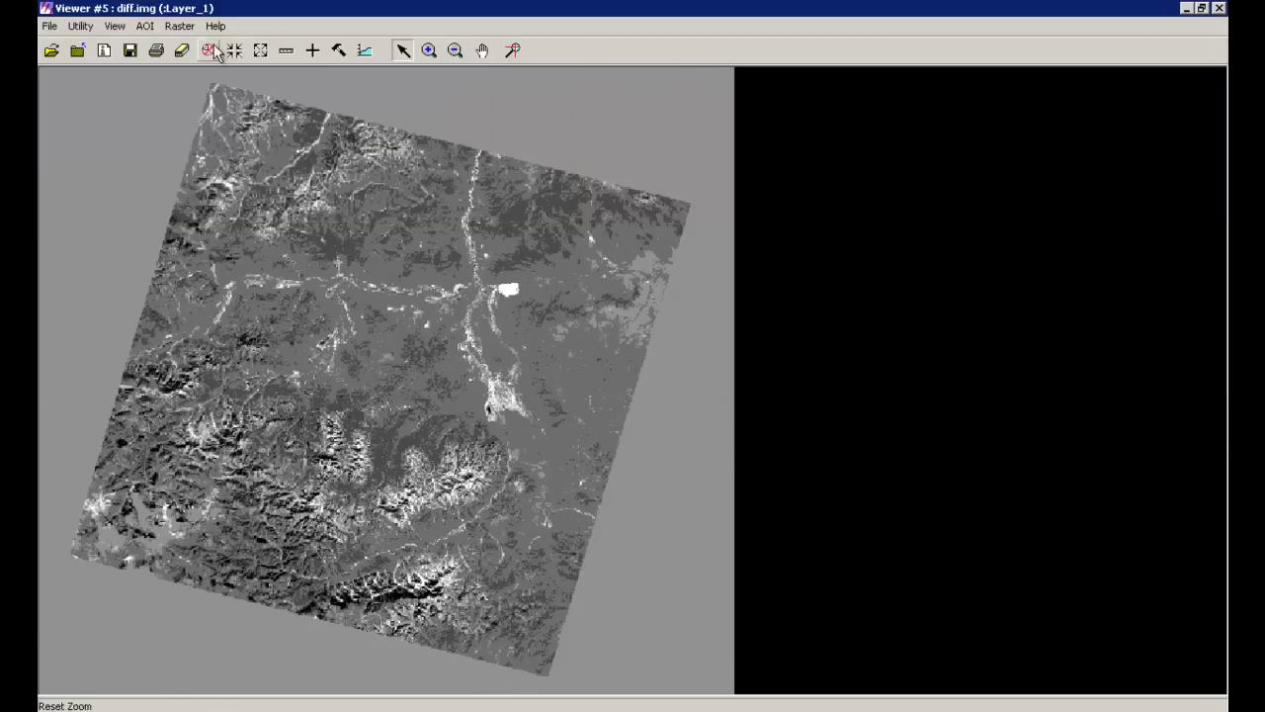
- Review the layer information and histogram of diff.img, and close the image information
left_click(104, 50)
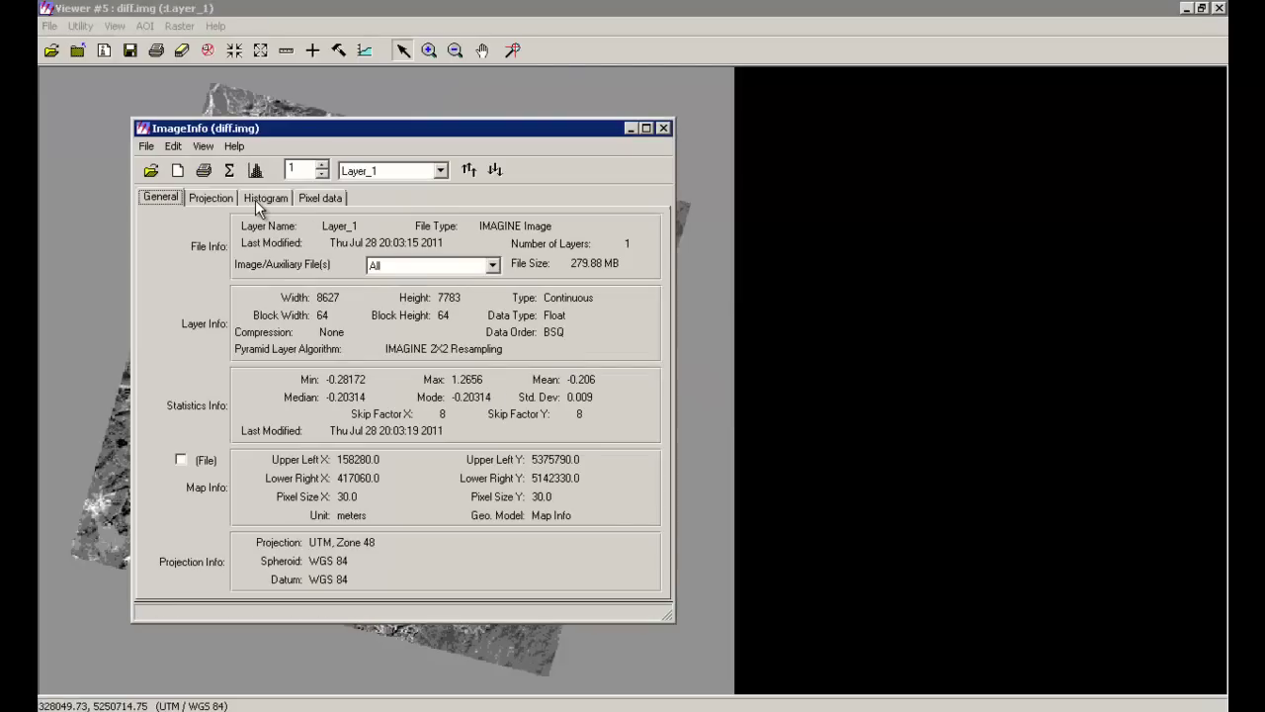
left_click(255, 202)
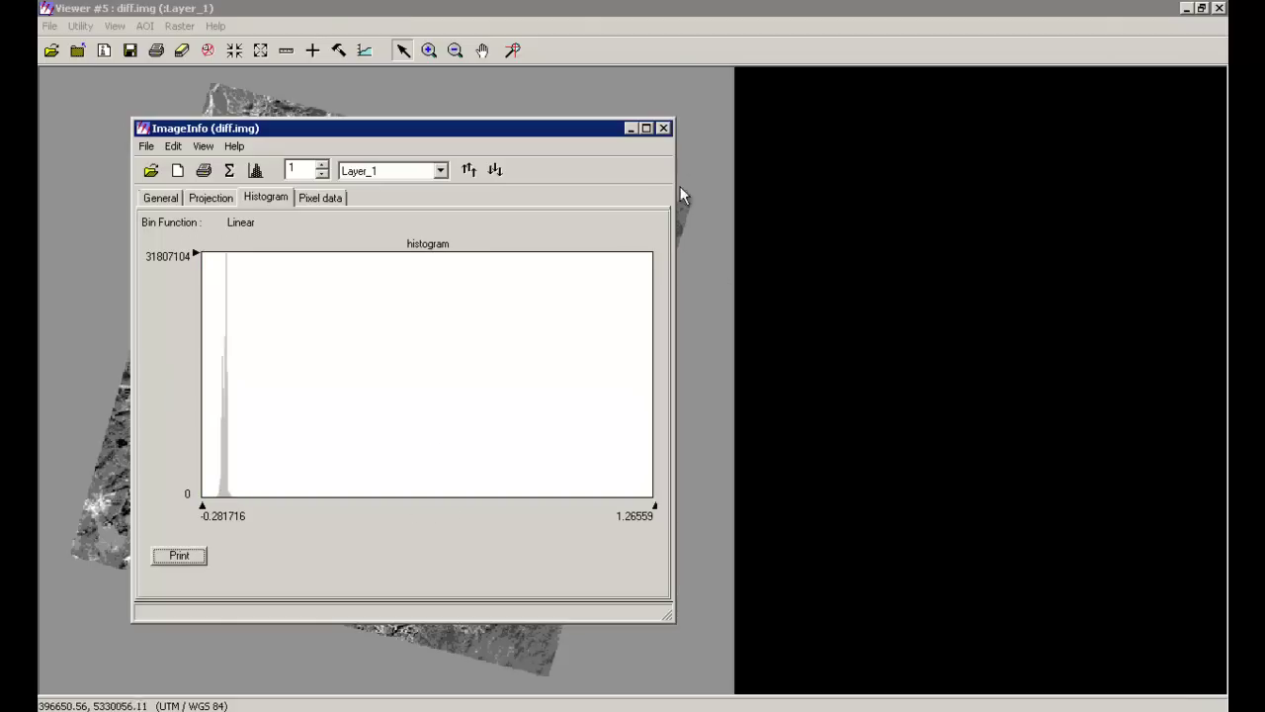
left_click(664, 128)
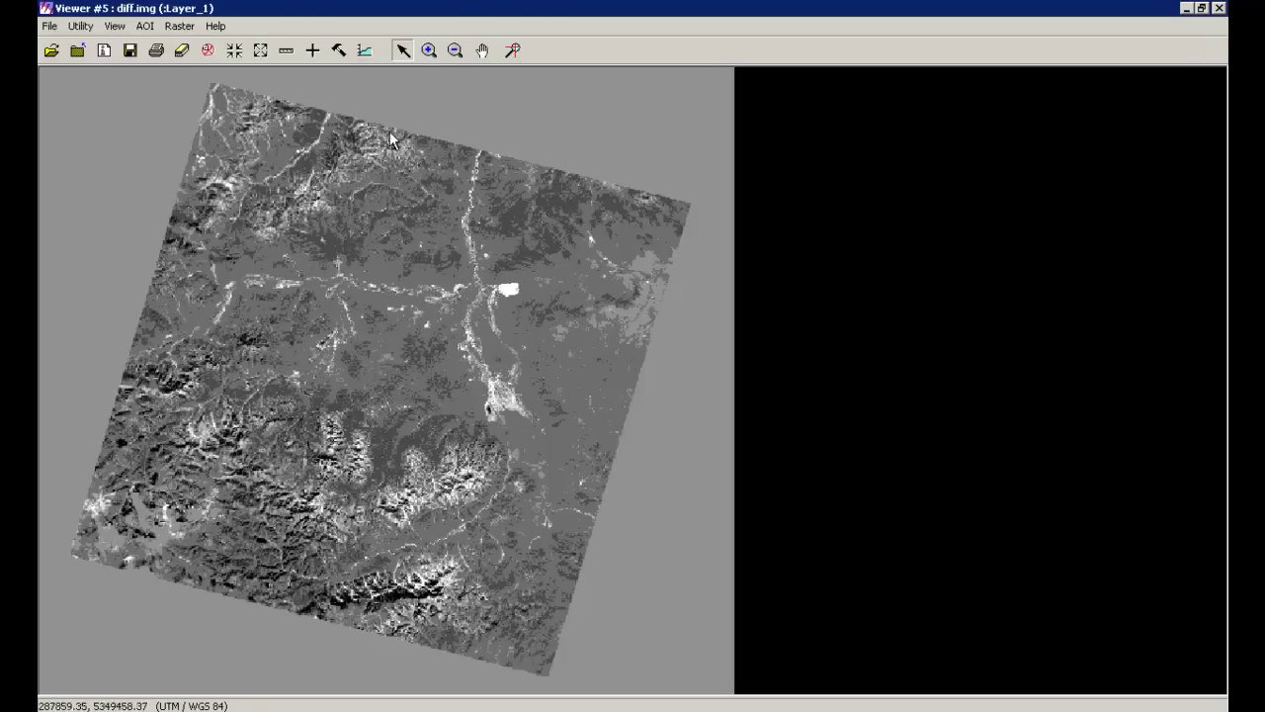
- Zoom in on the mountain range in the south of diff.img and examine the differences along its slopes and valleys
left_click(429, 49)
left_click(383, 621)
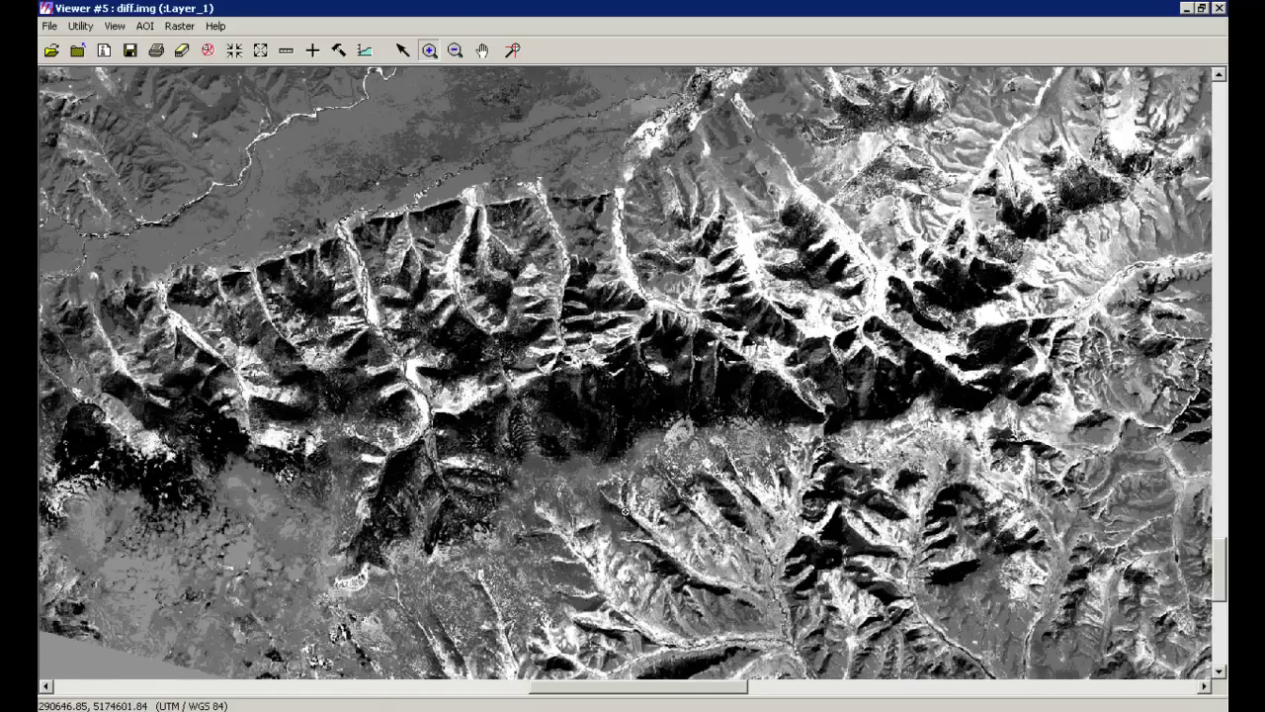
scroll(581, 463, "up", 5)
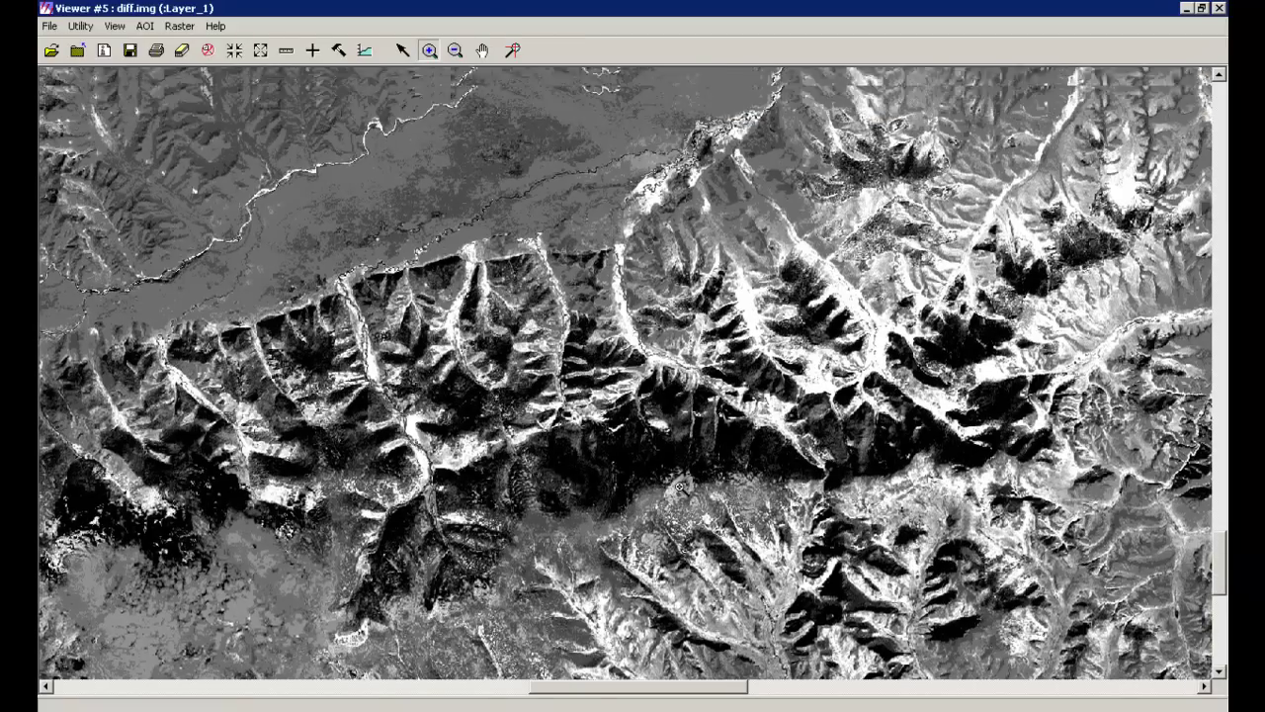
scroll(682, 488, "up", 3)
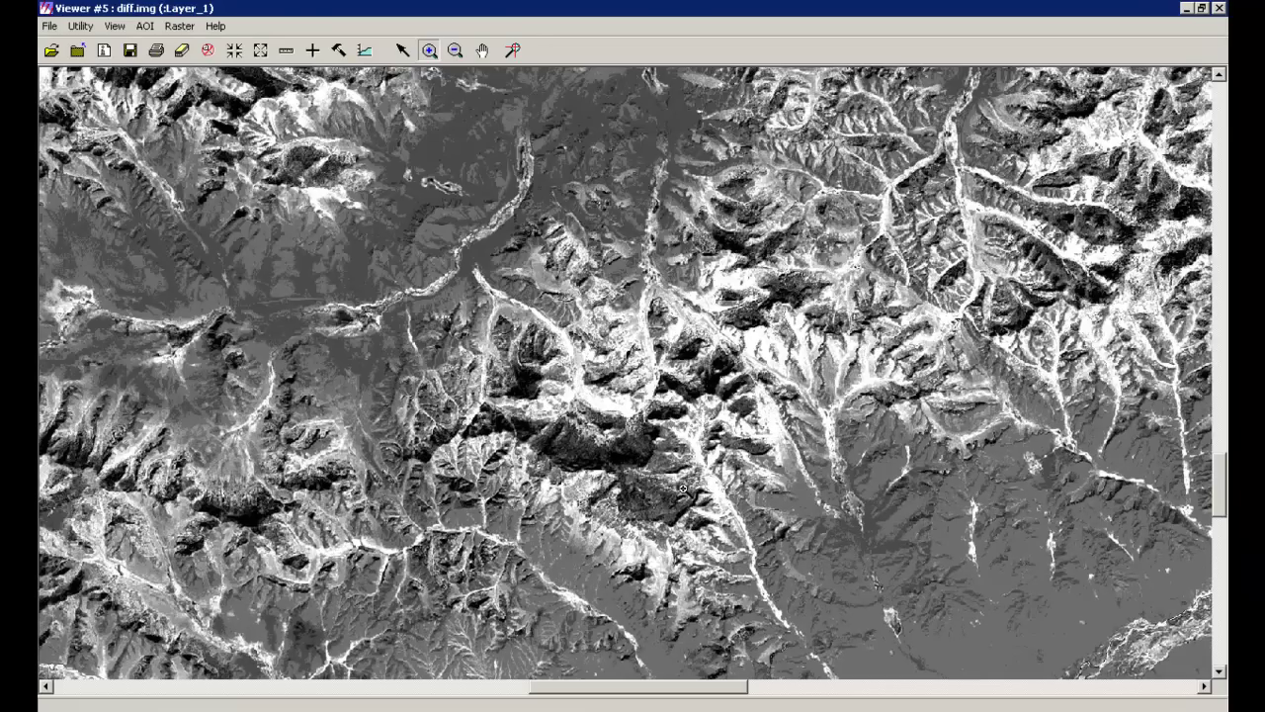
scroll(683, 489, "up", 3)
scroll(682, 488, "down", 3)
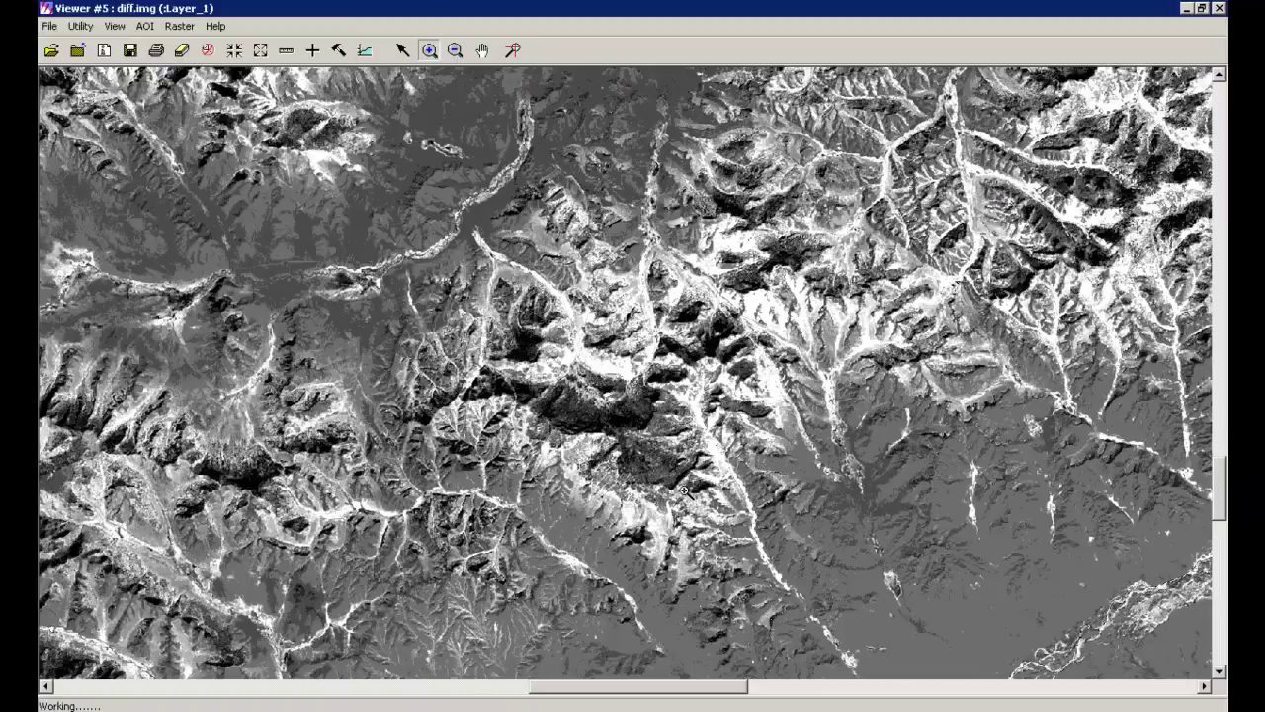
scroll(683, 488, "down", 3)
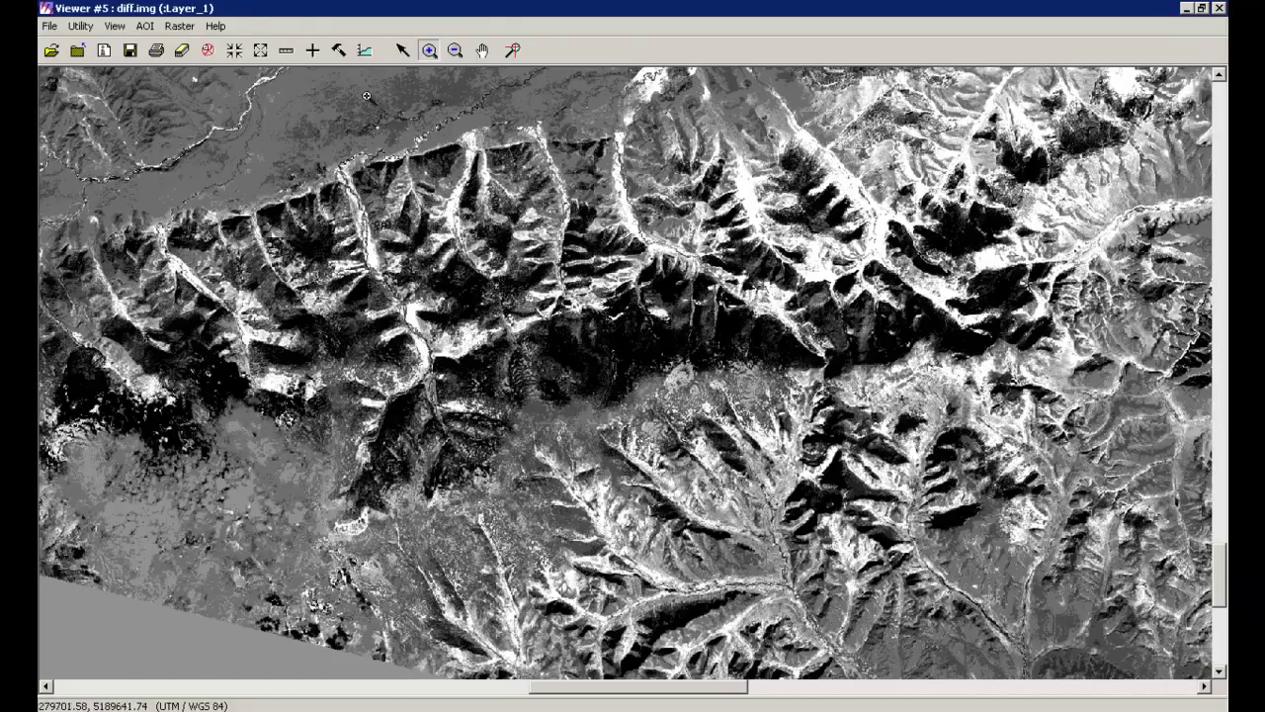
- Draw a spatial profile line from north to south across the dark mountain ridge in diff.img and bring up its profile plot
left_click(363, 49)
left_click(615, 364)
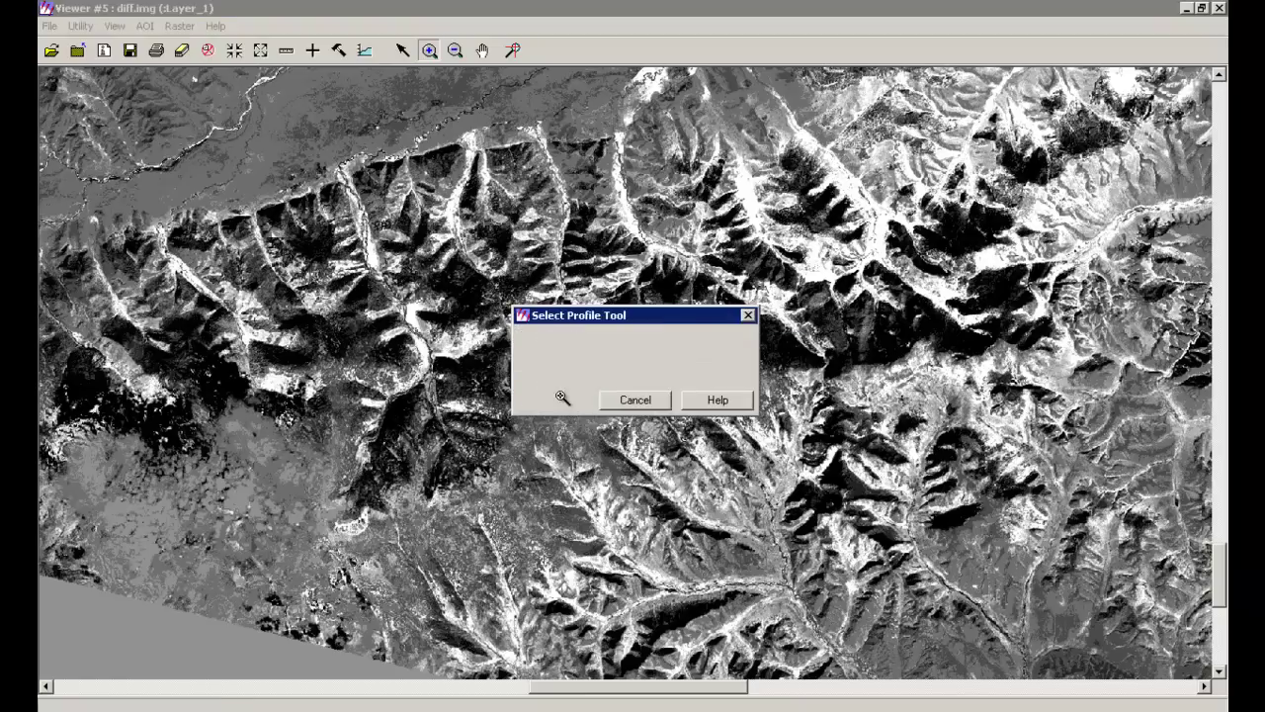
left_click(553, 400)
left_click(229, 55)
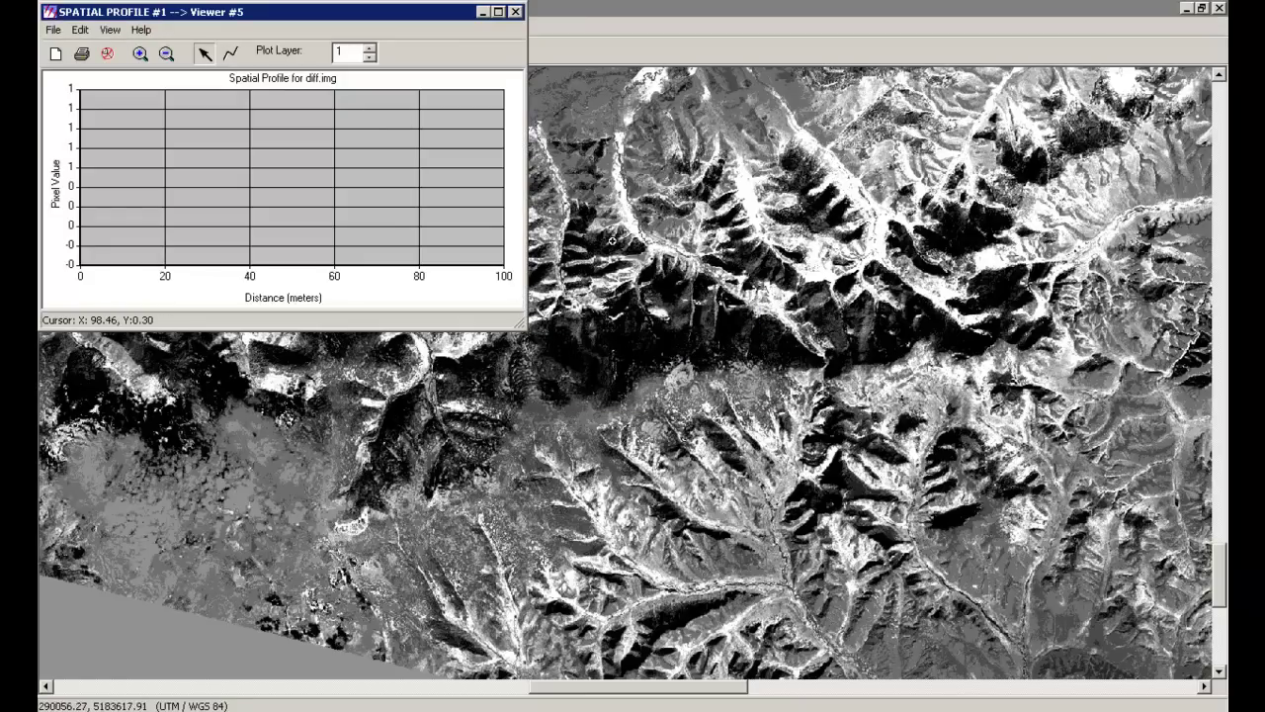
left_click(584, 144)
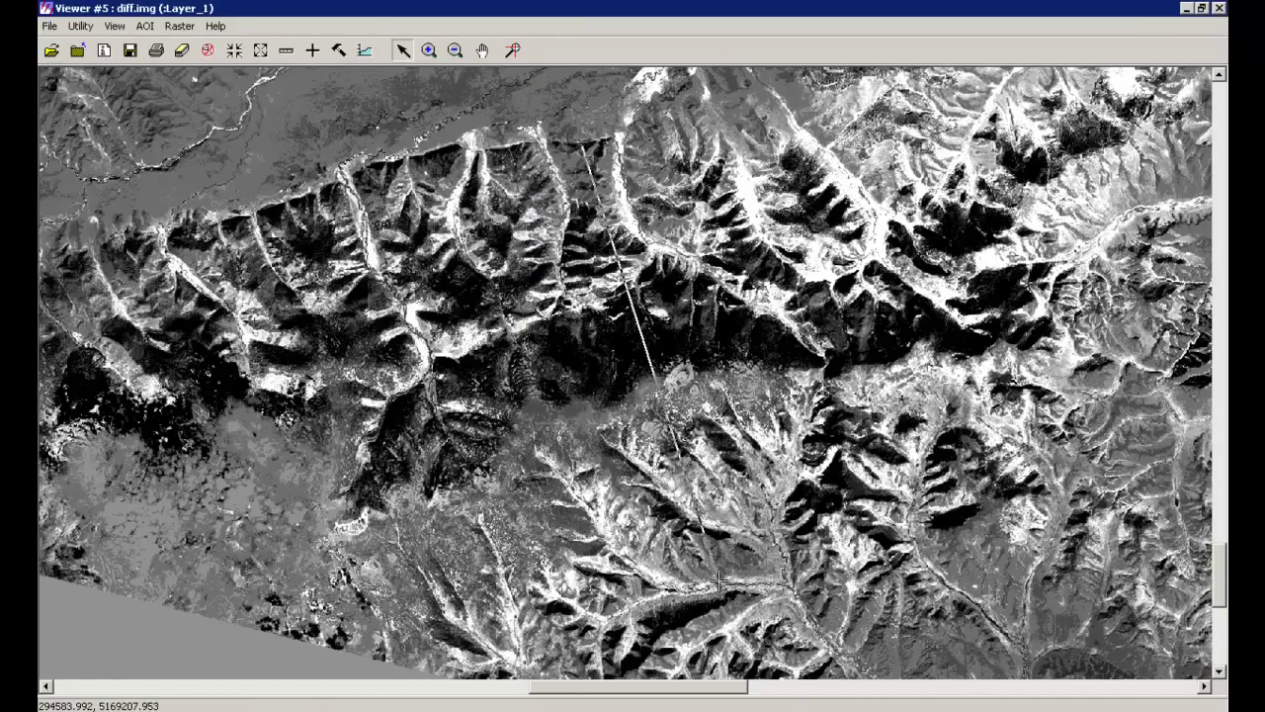
key("alt+Tab")
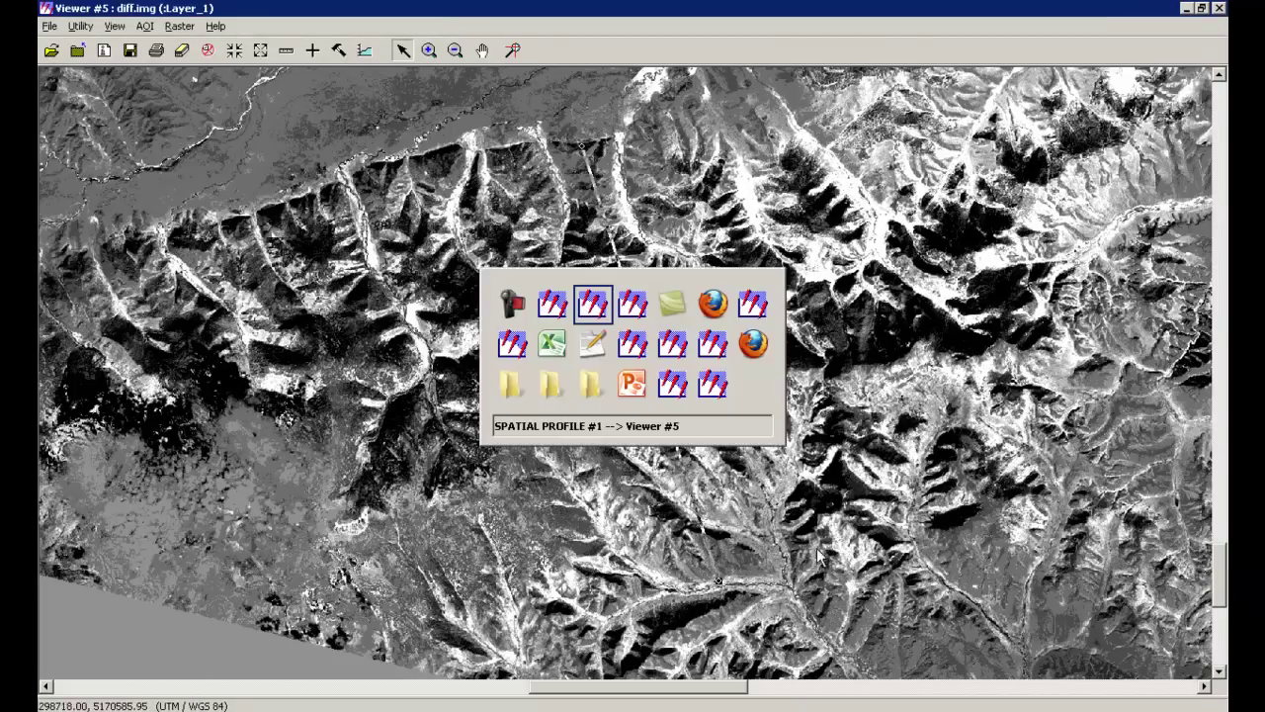